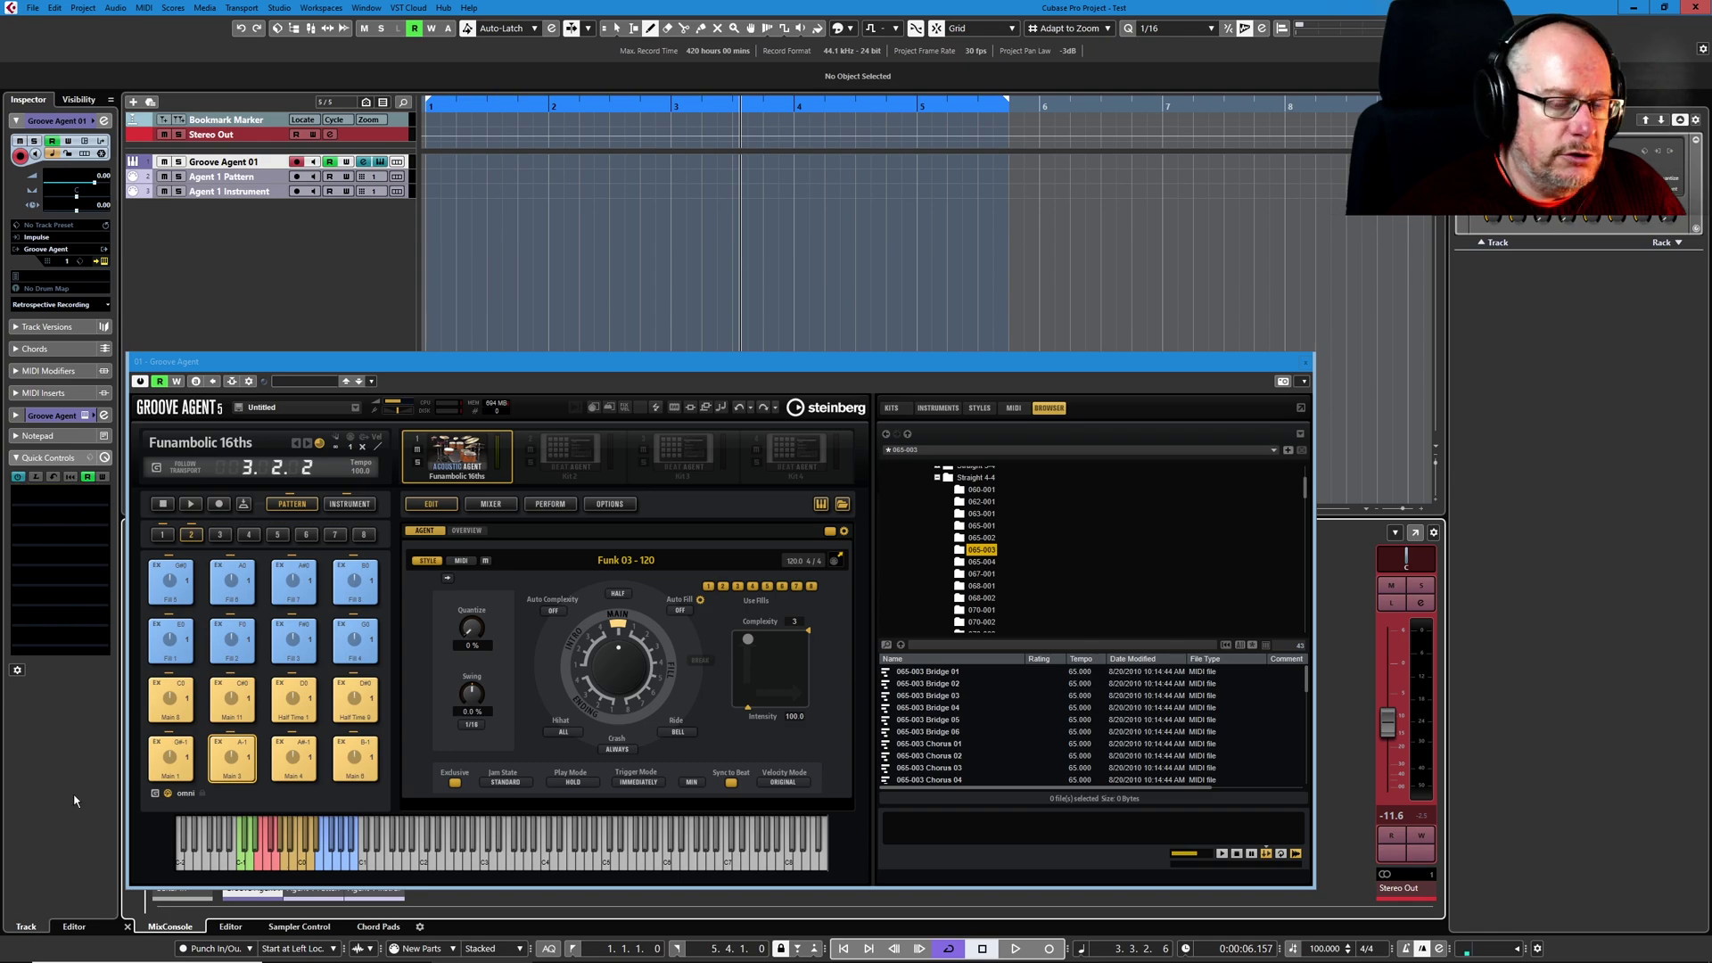
Clear the track's quick control assignments and review Groove Agent's automation page before returning to the Agent page
{"action": "left_click", "coordinate": [72, 478]}
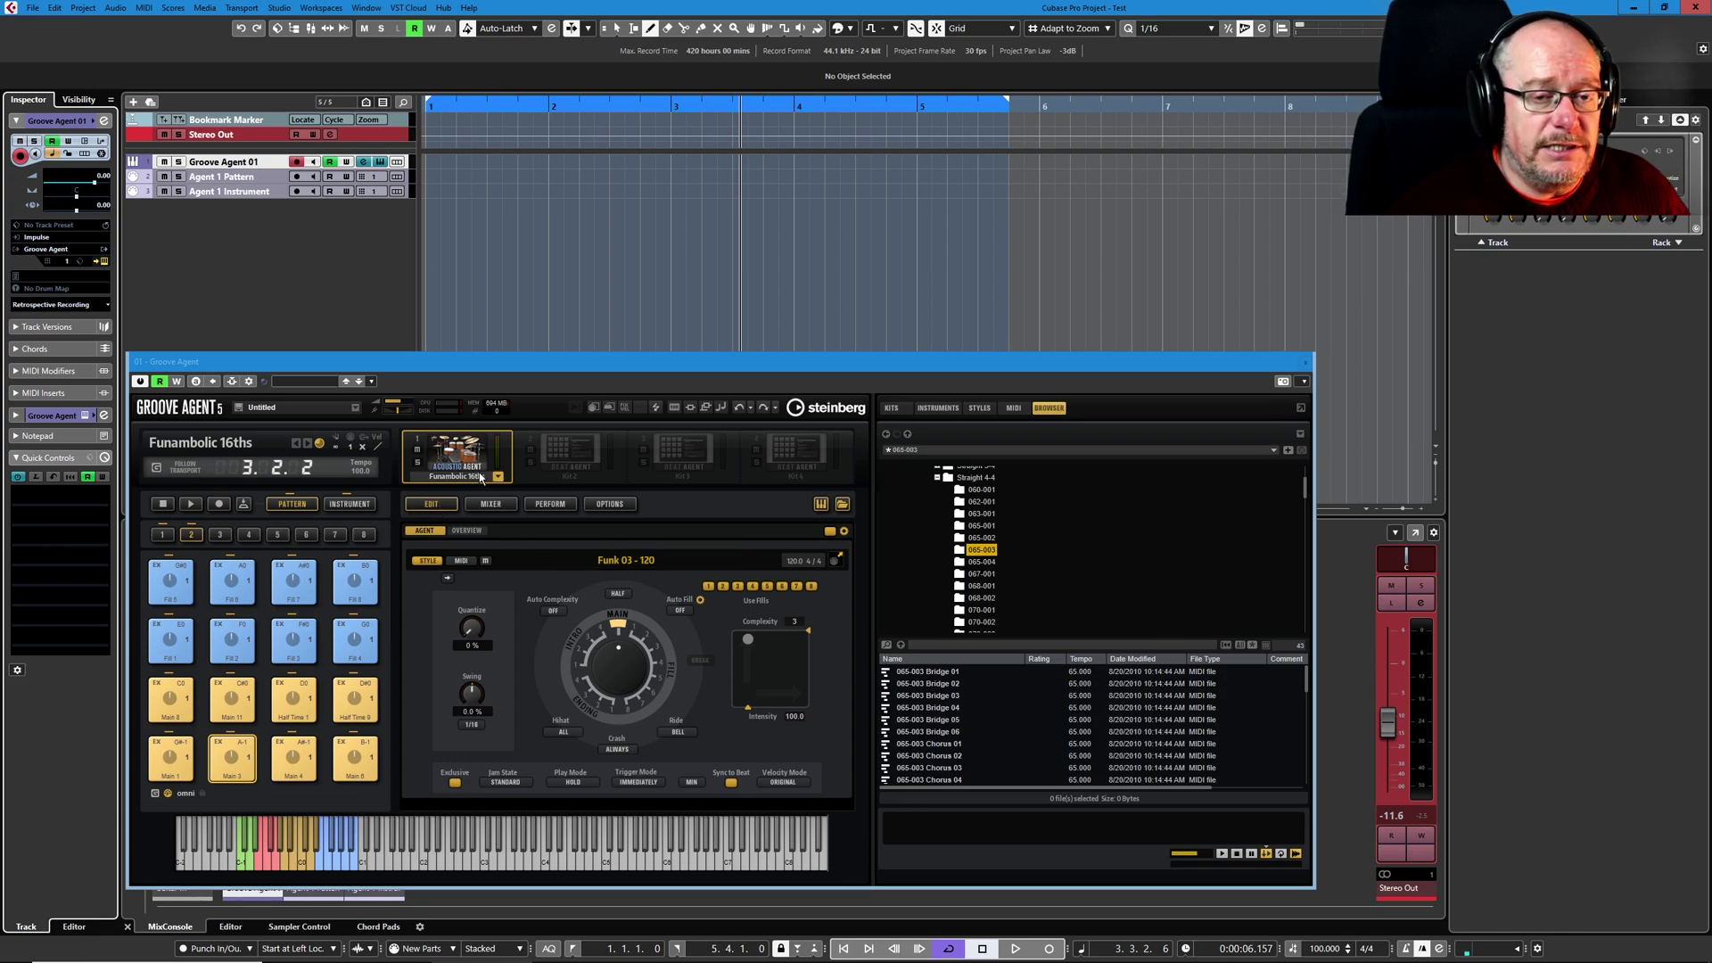
{"action": "left_click", "coordinate": [610, 505]}
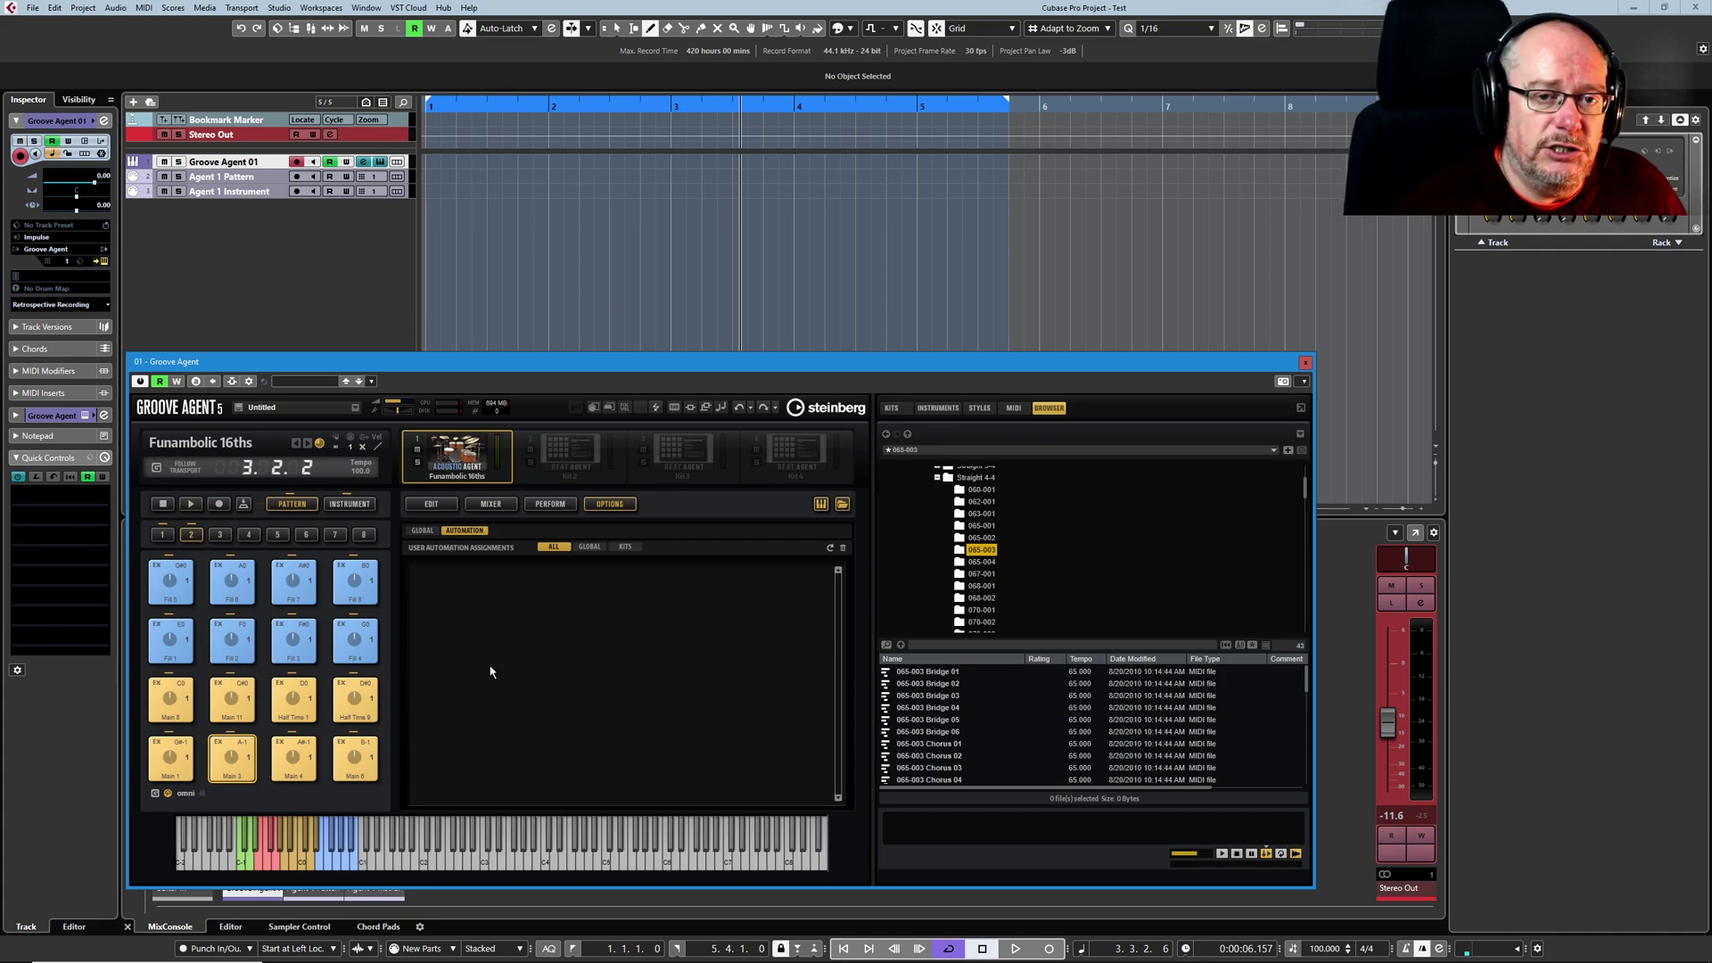
{"action": "left_click", "coordinate": [431, 503]}
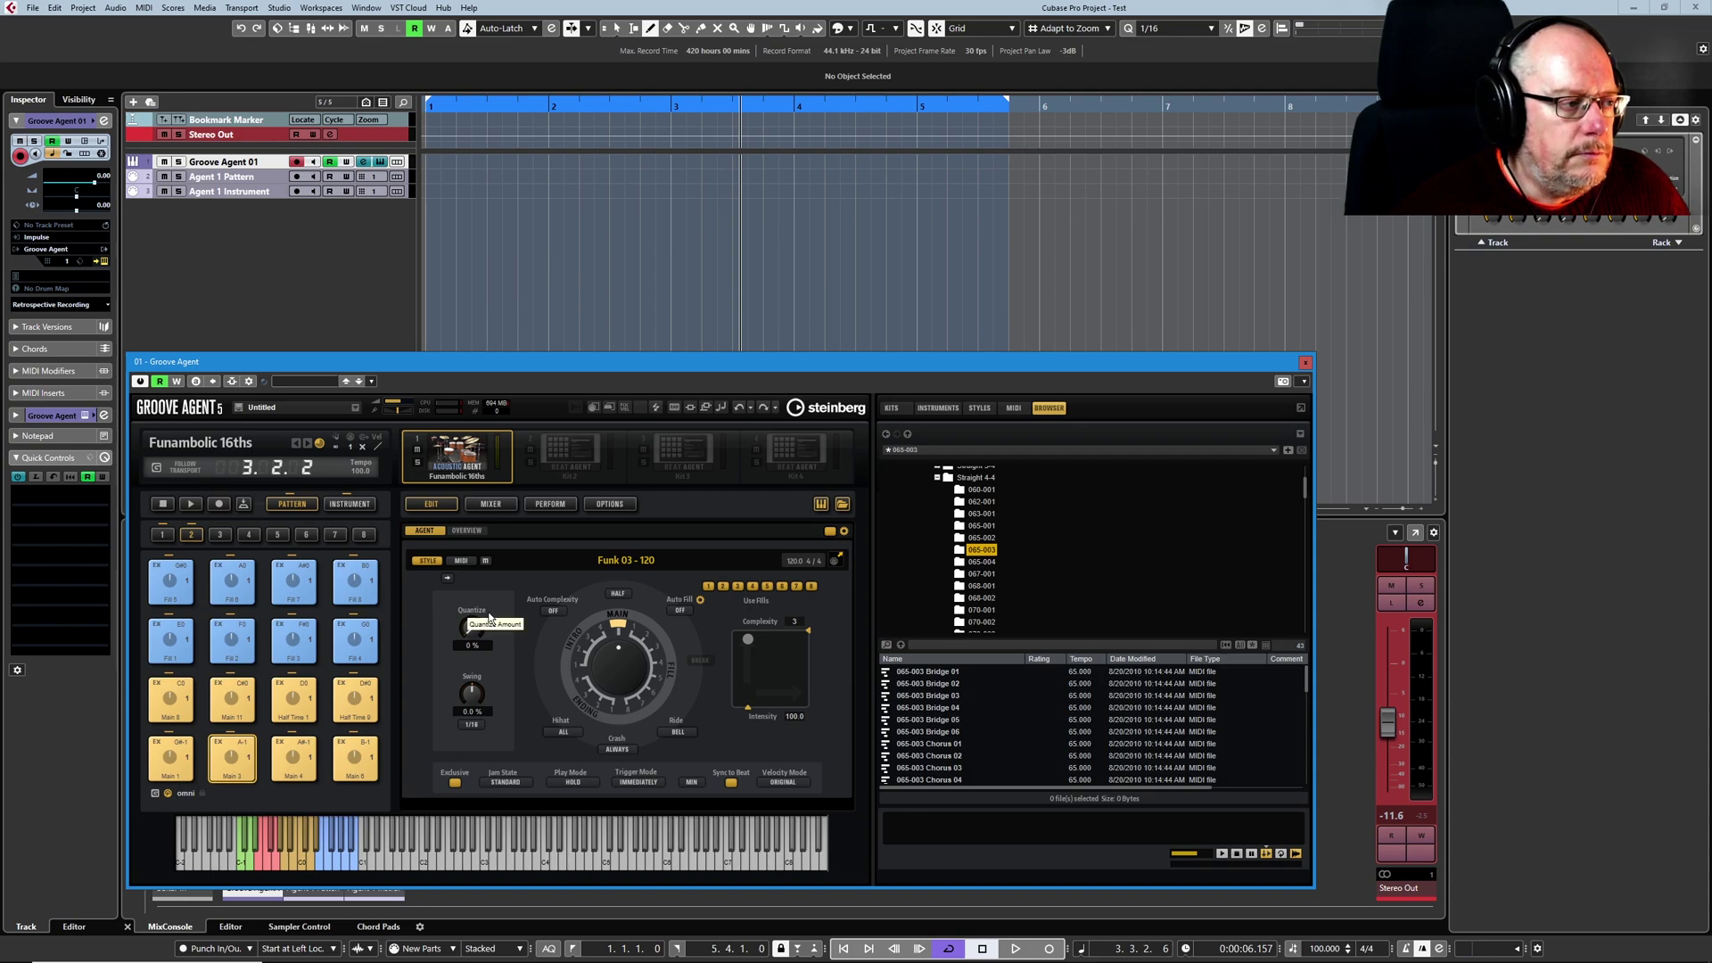
Play the Main 3 pad and browse quick control 1's Groove Agent > Automation parameter list
{"action": "left_click", "coordinate": [238, 761]}
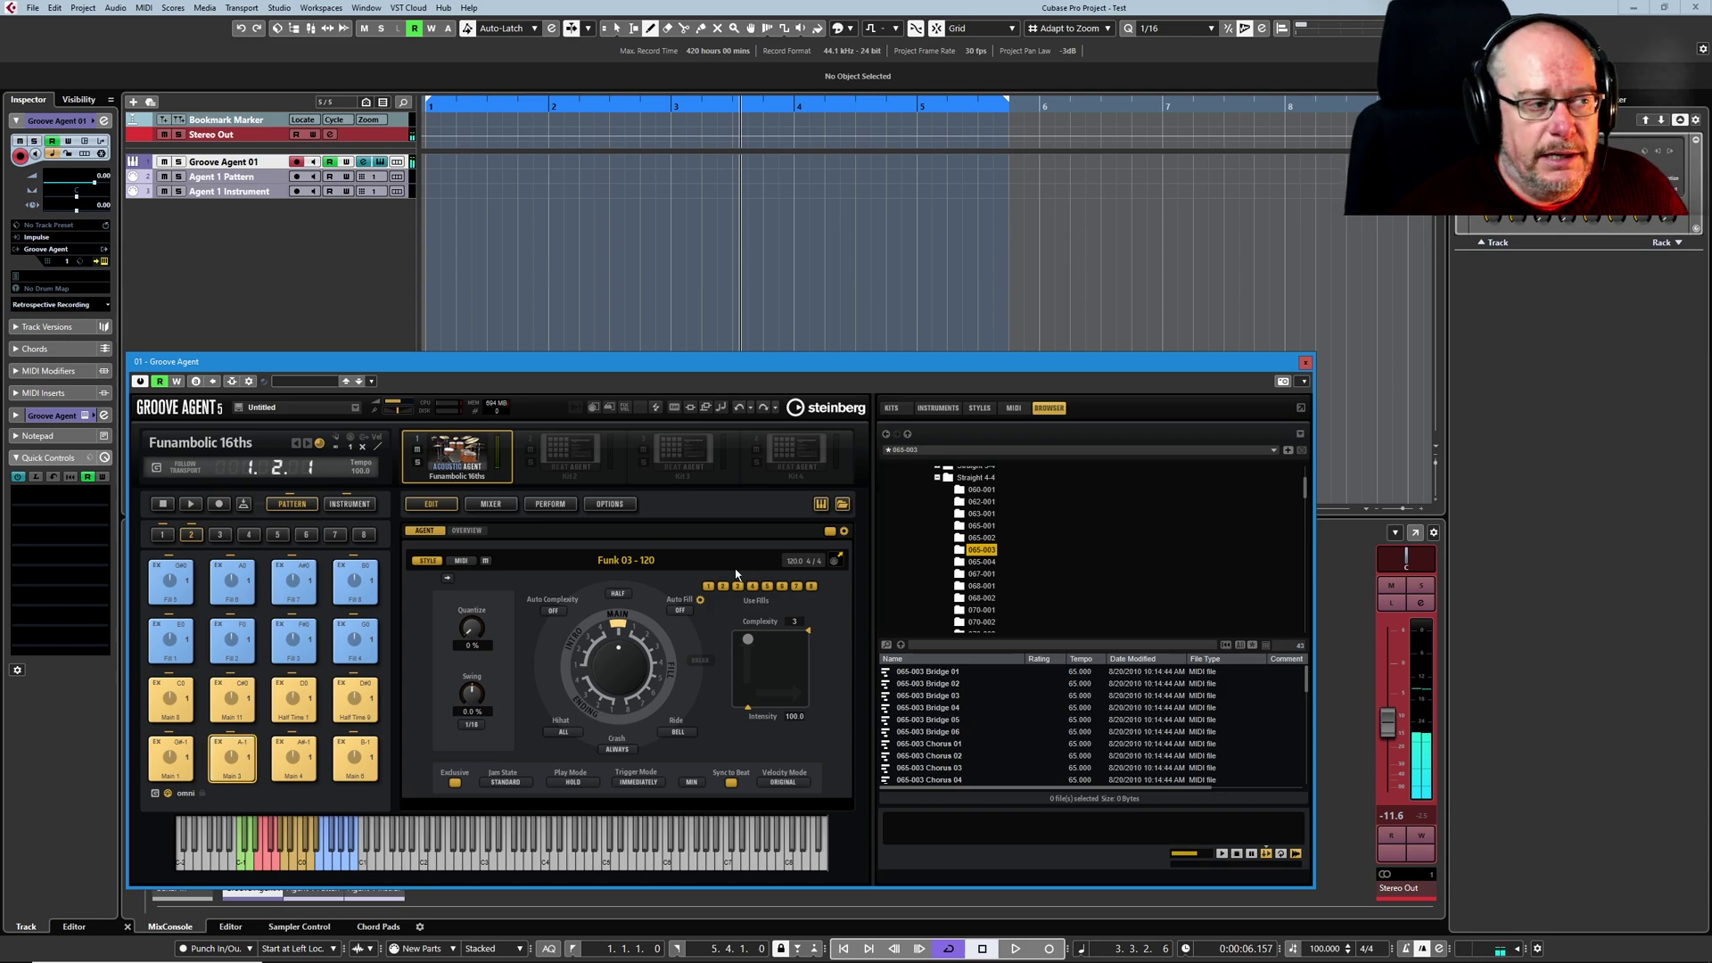
{"action": "right_click", "coordinate": [473, 627]}
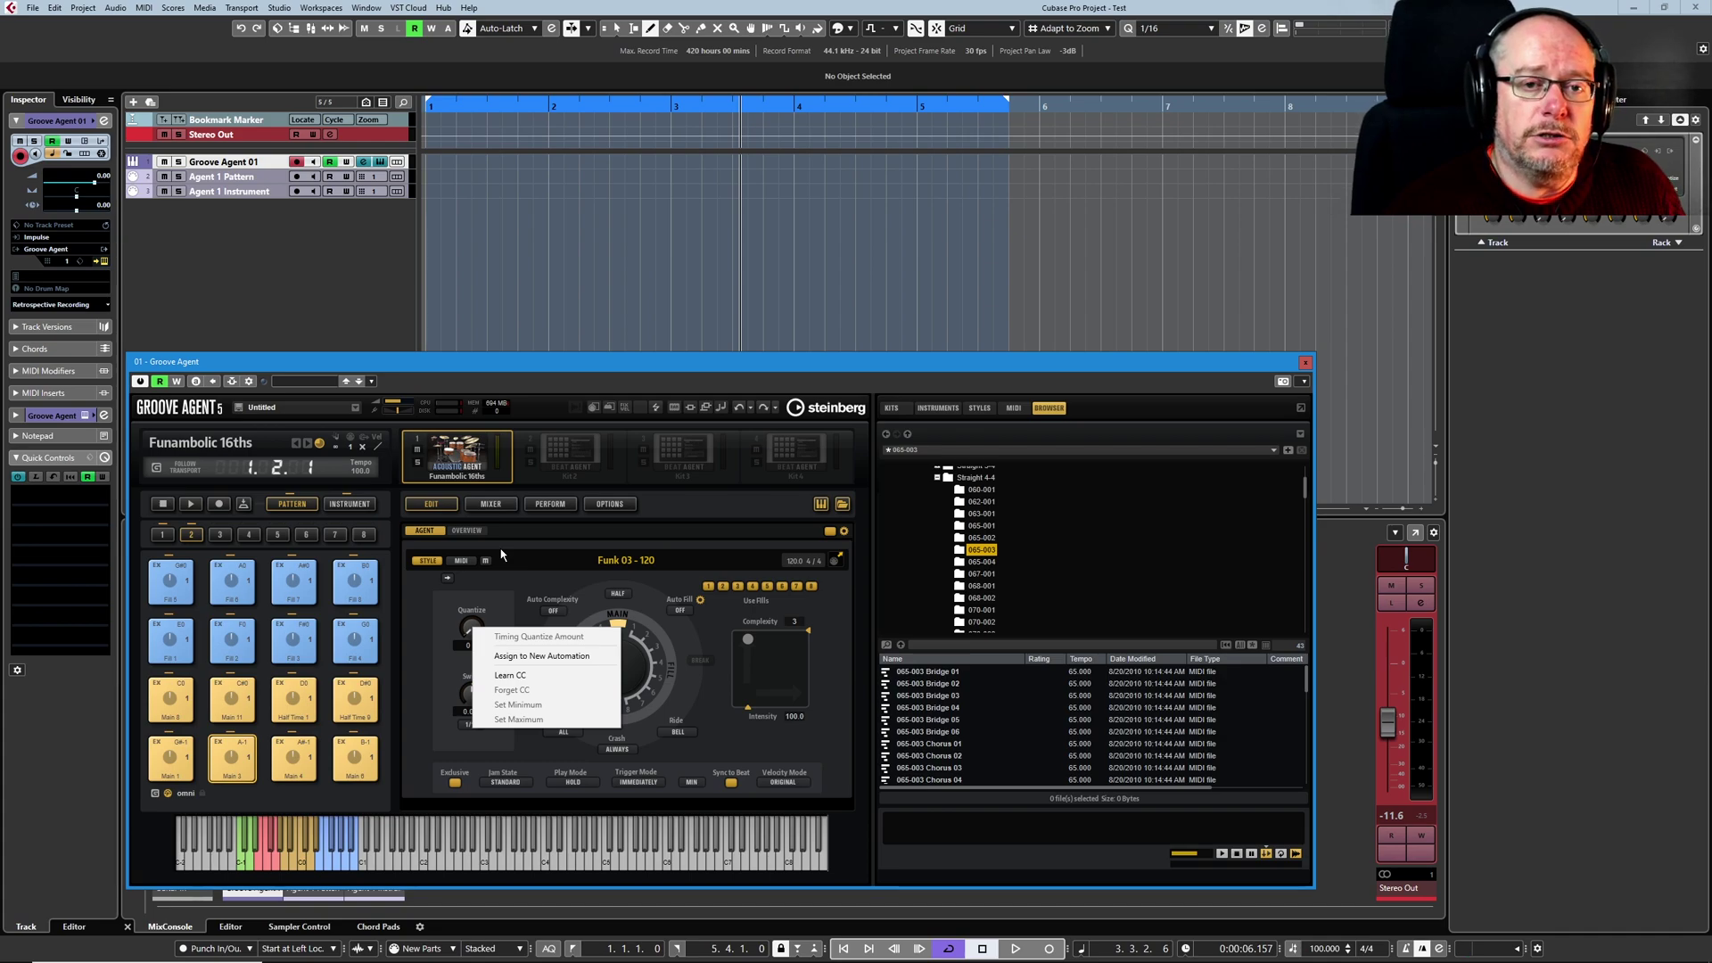
{"action": "left_click", "coordinate": [74, 498]}
{"action": "left_click", "coordinate": [49, 502]}
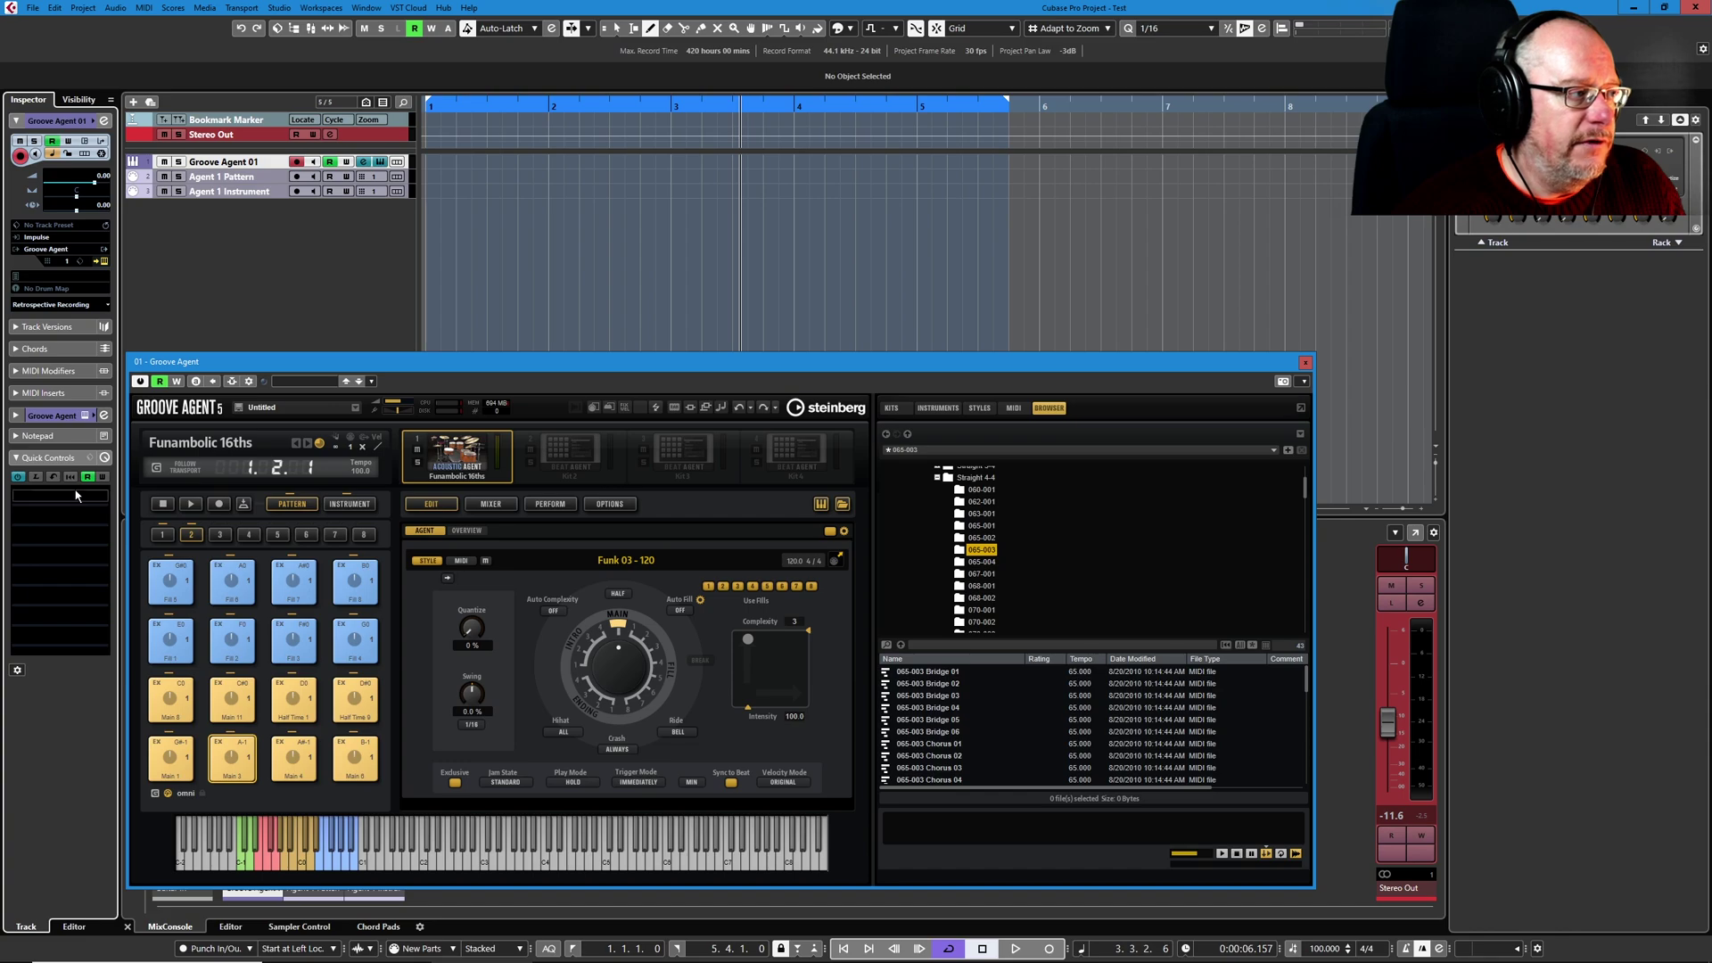
{"action": "left_click", "coordinate": [75, 496]}
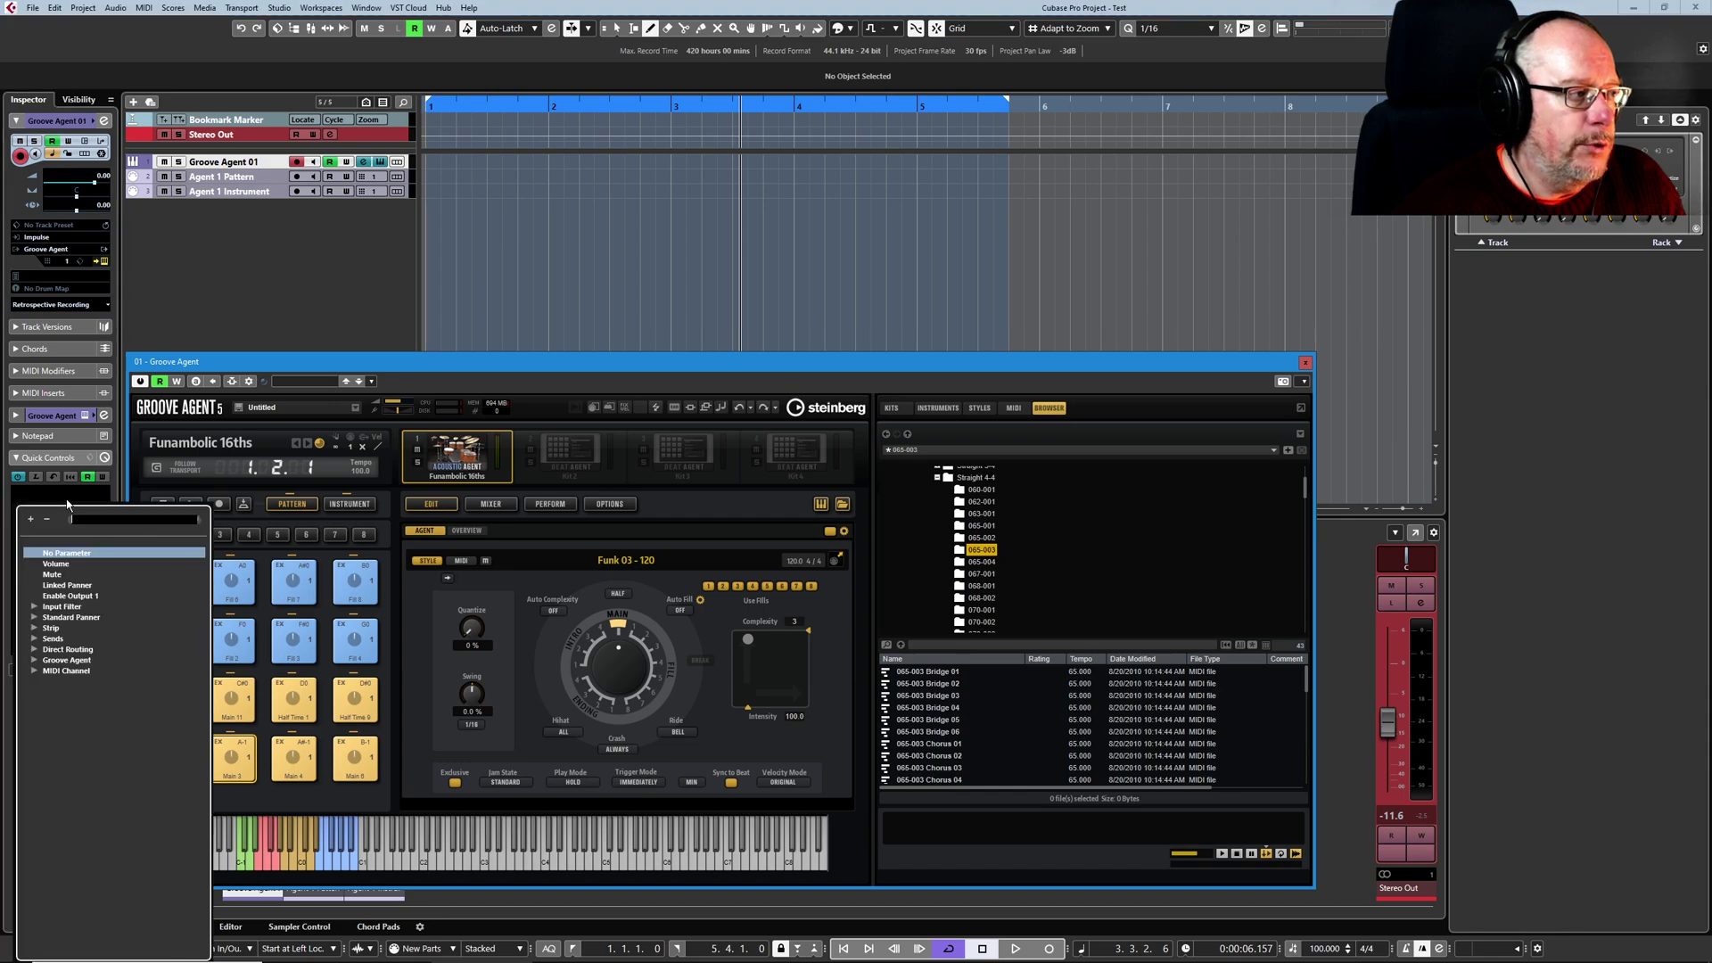
{"action": "left_click", "coordinate": [36, 661]}
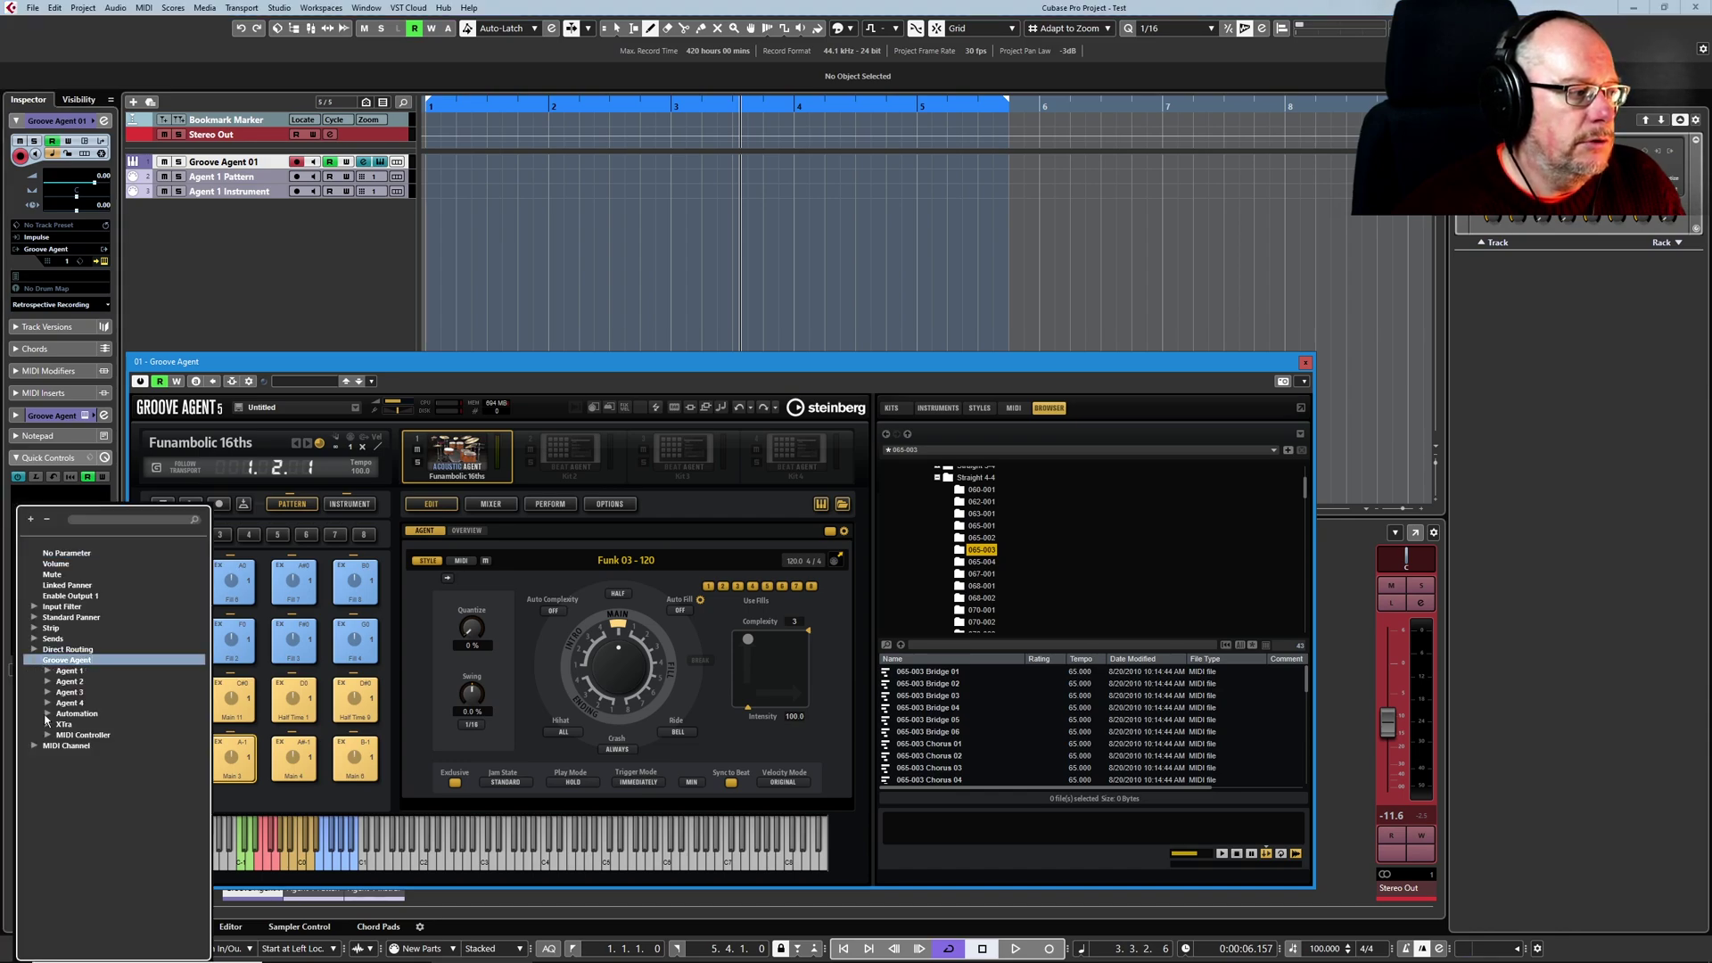
{"action": "left_click", "coordinate": [47, 714]}
{"action": "scroll", "coordinate": [104, 740], "scroll_direction": "down", "scroll_amount": 20}
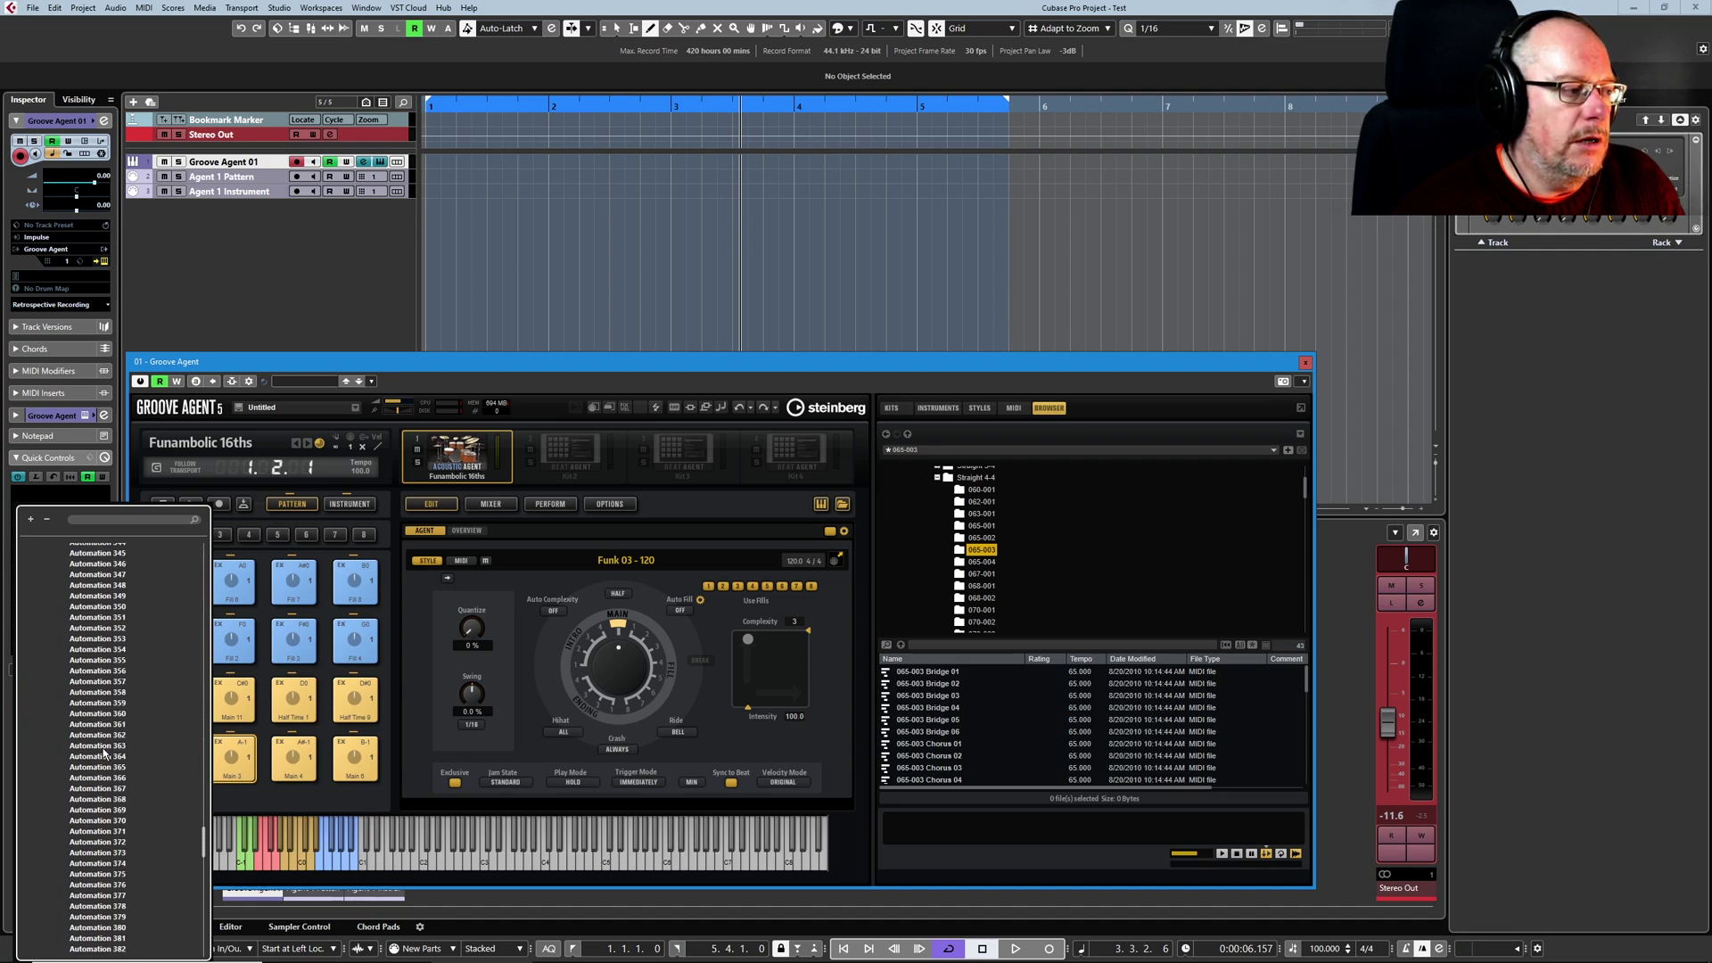
{"action": "left_click", "coordinate": [591, 362]}
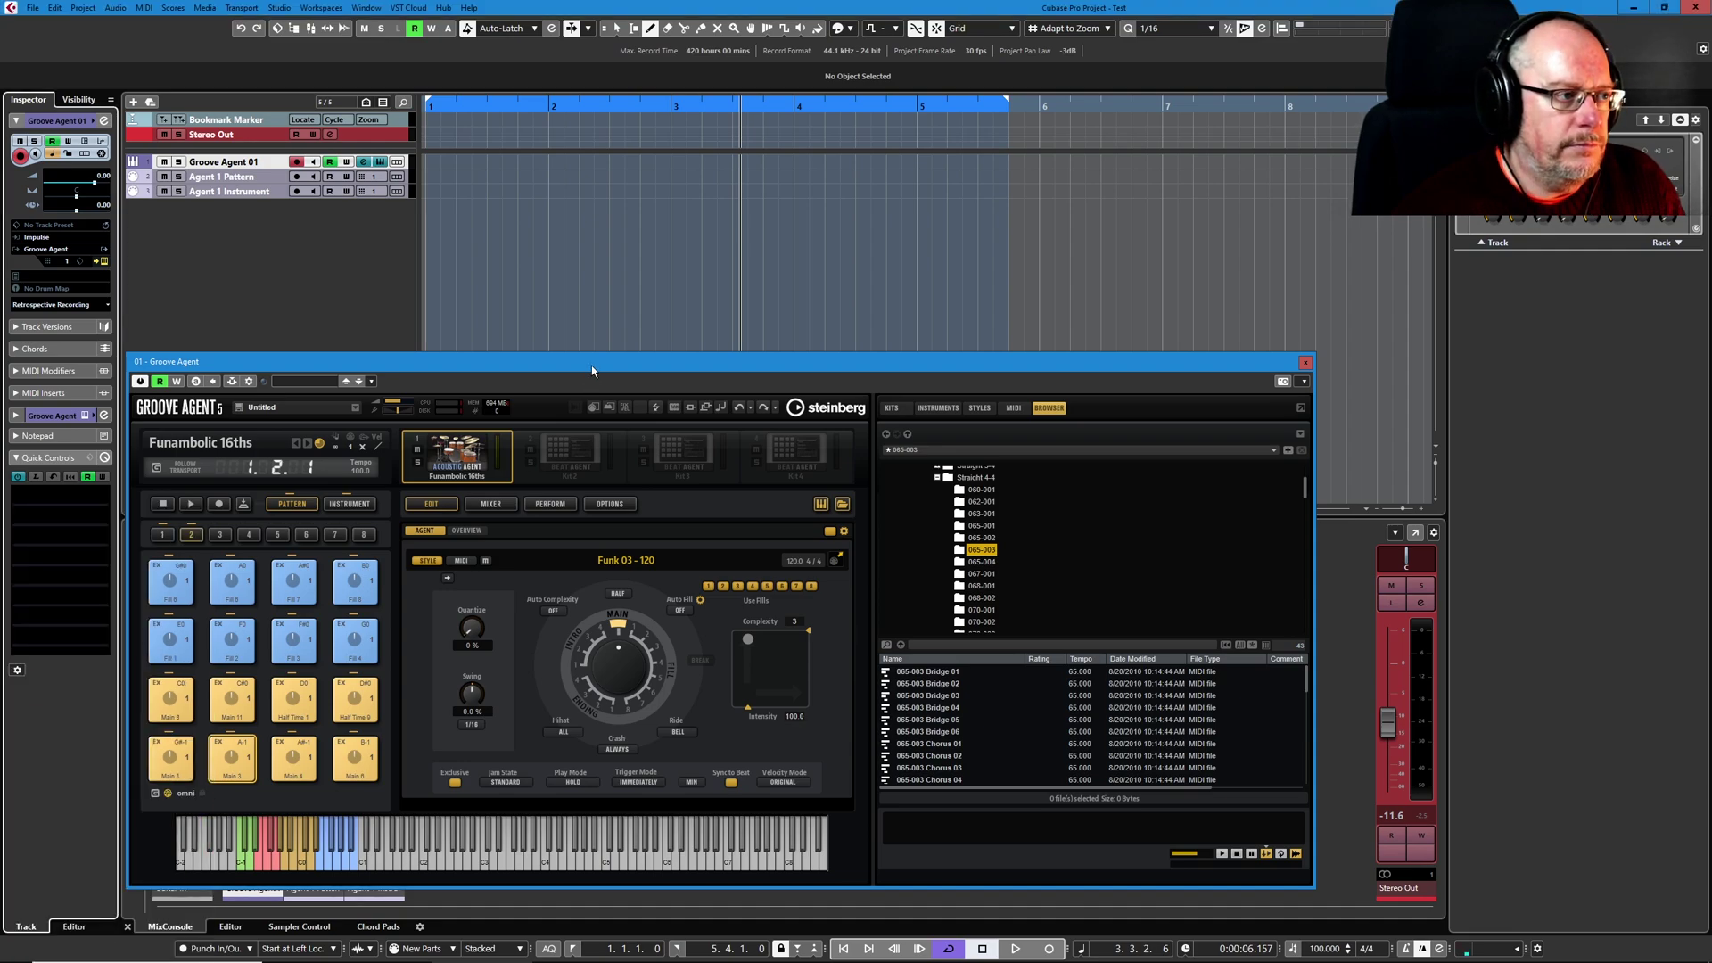
Assign the Quantize knob to a new automation parameter and find it under quick control 1's Groove Agent > Automation list
{"action": "right_click", "coordinate": [470, 627]}
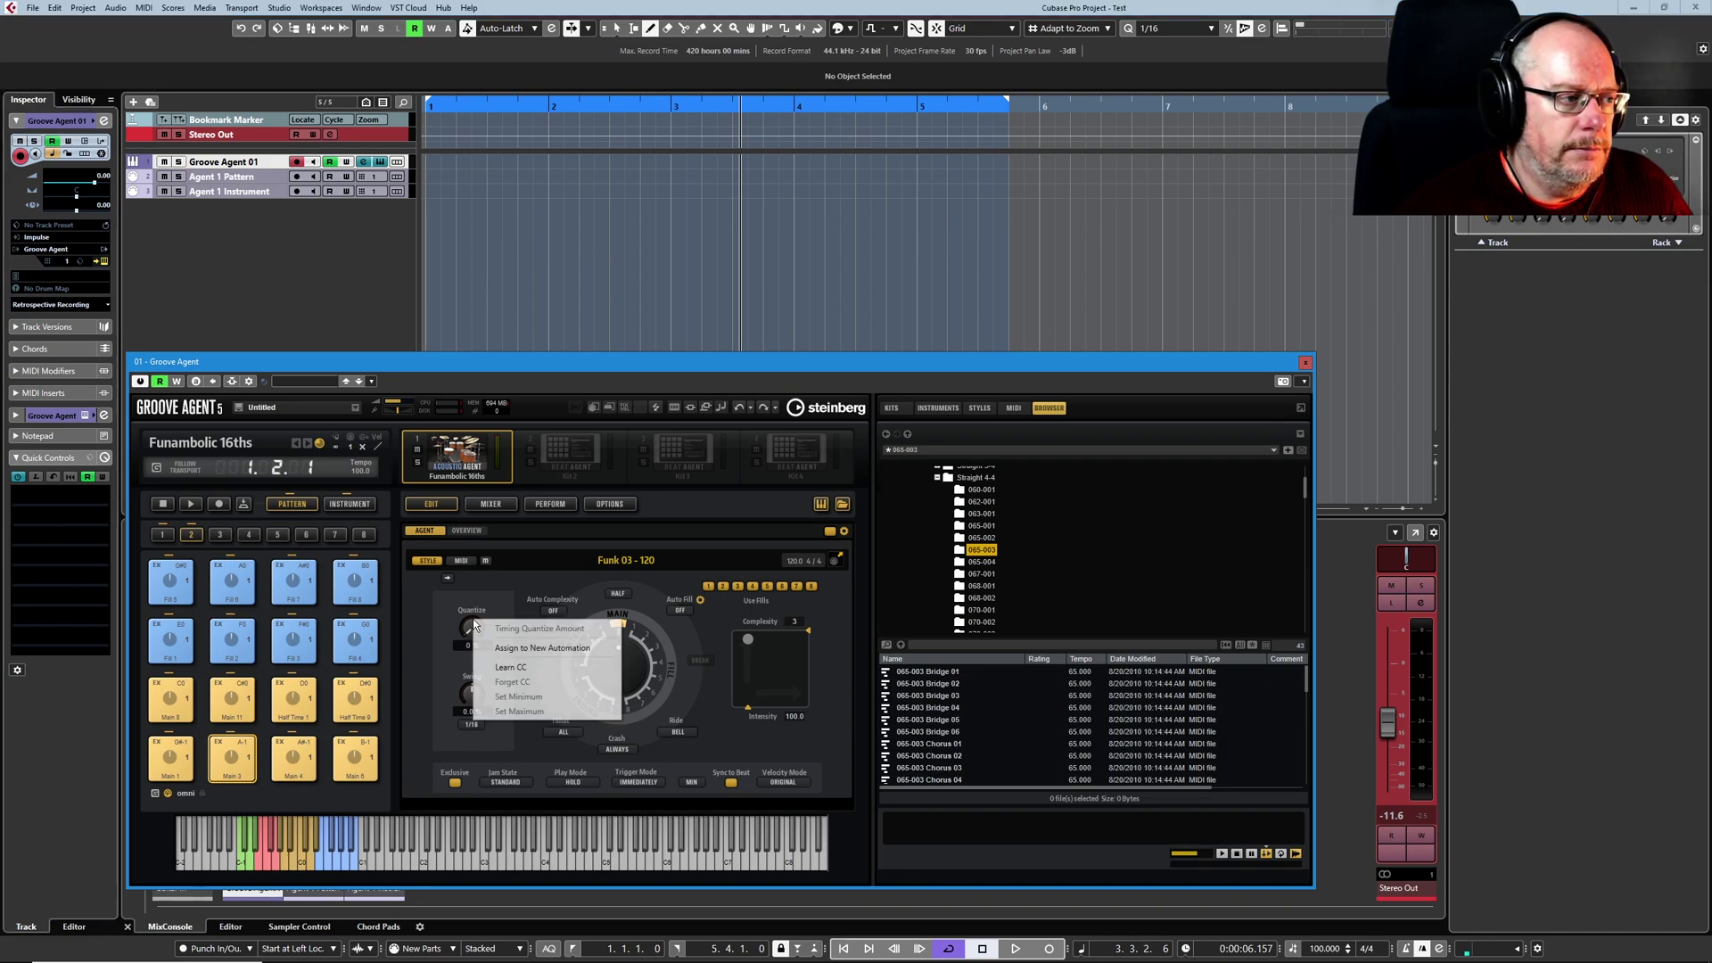
{"action": "left_click", "coordinate": [521, 648]}
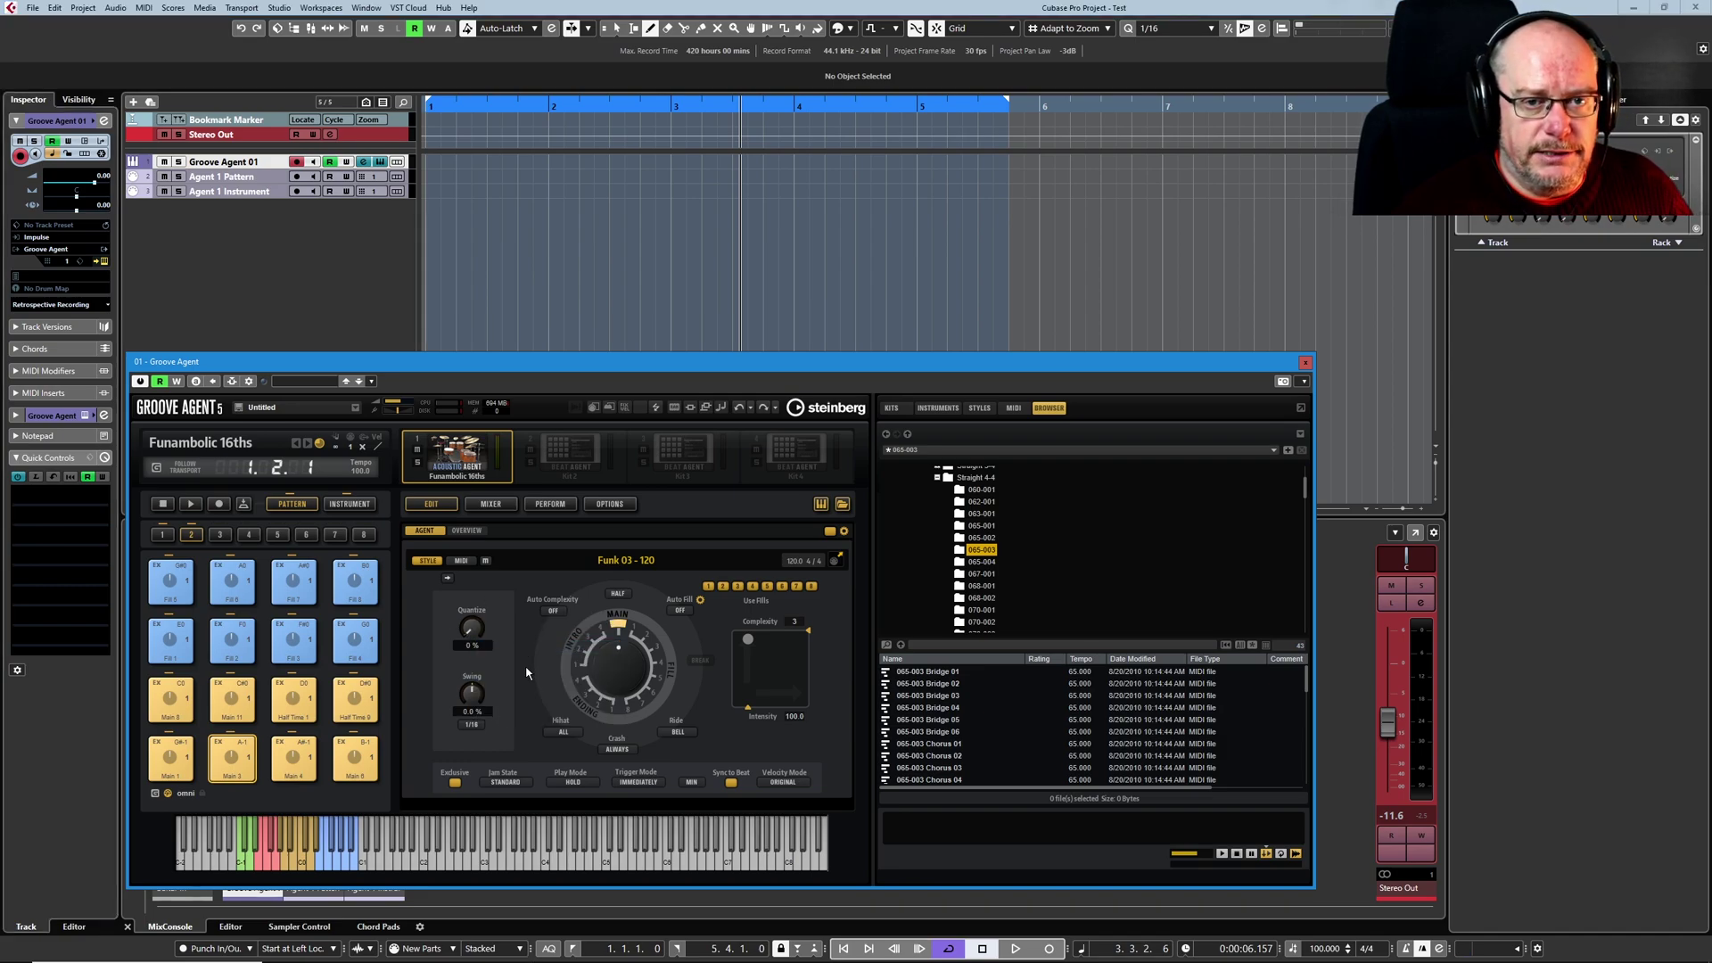
{"action": "left_click", "coordinate": [57, 505]}
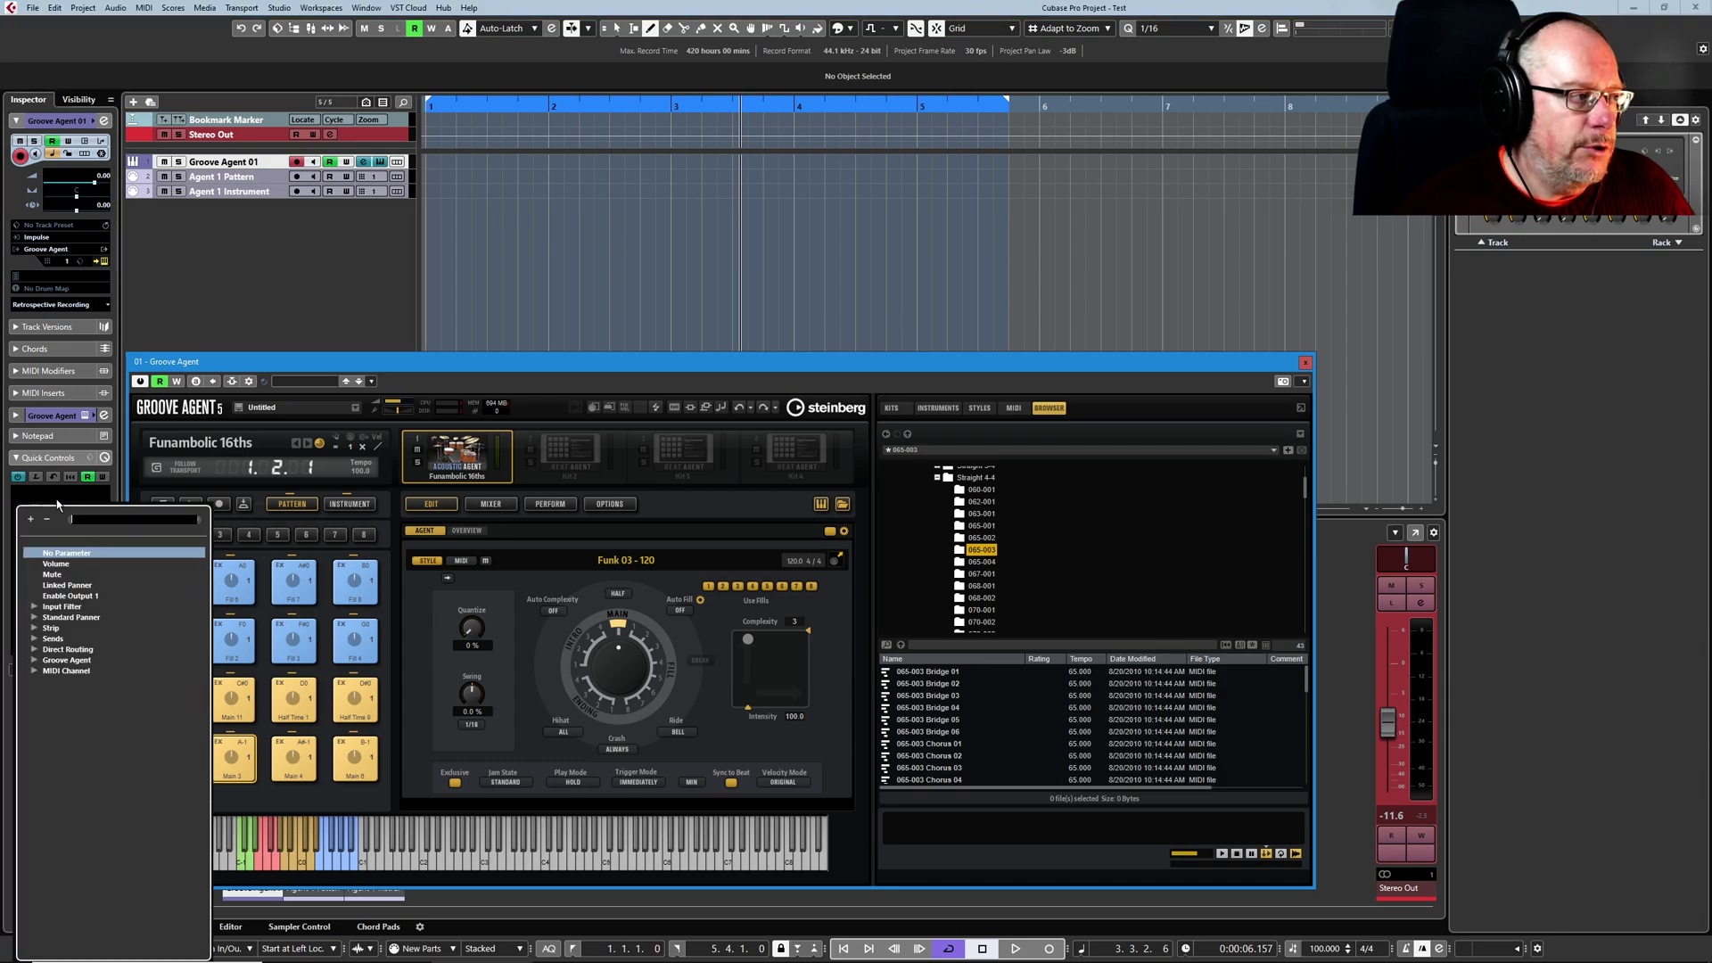
{"action": "left_click", "coordinate": [35, 659]}
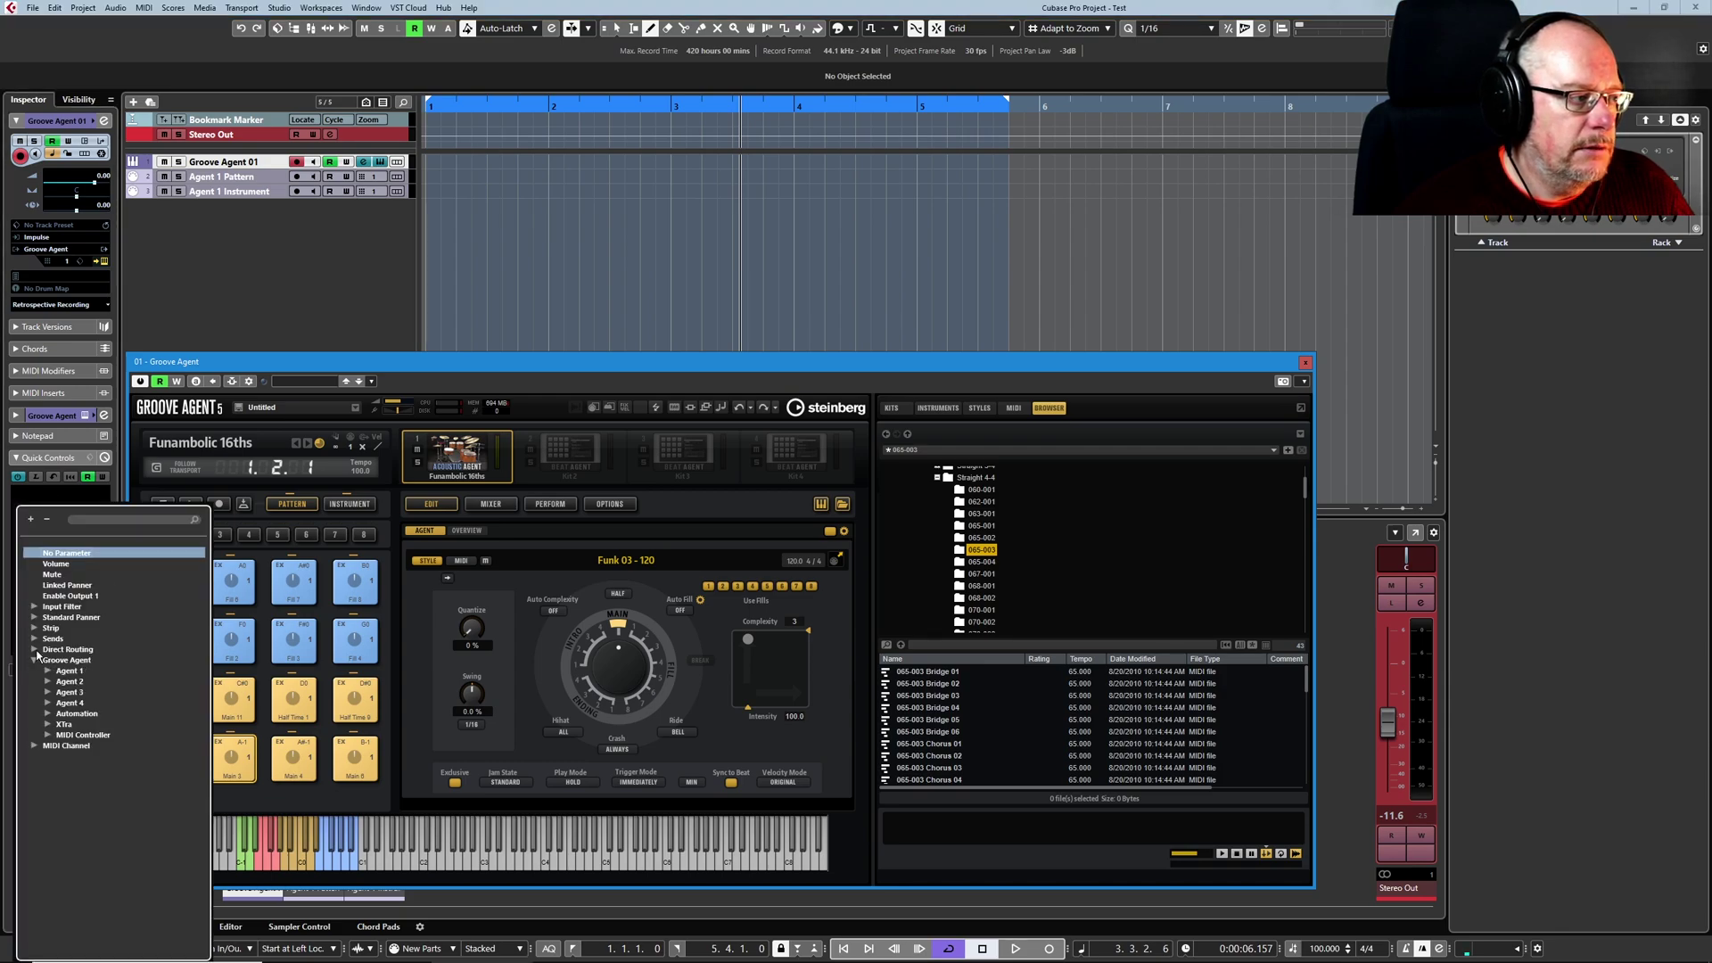
{"action": "left_click", "coordinate": [48, 713]}
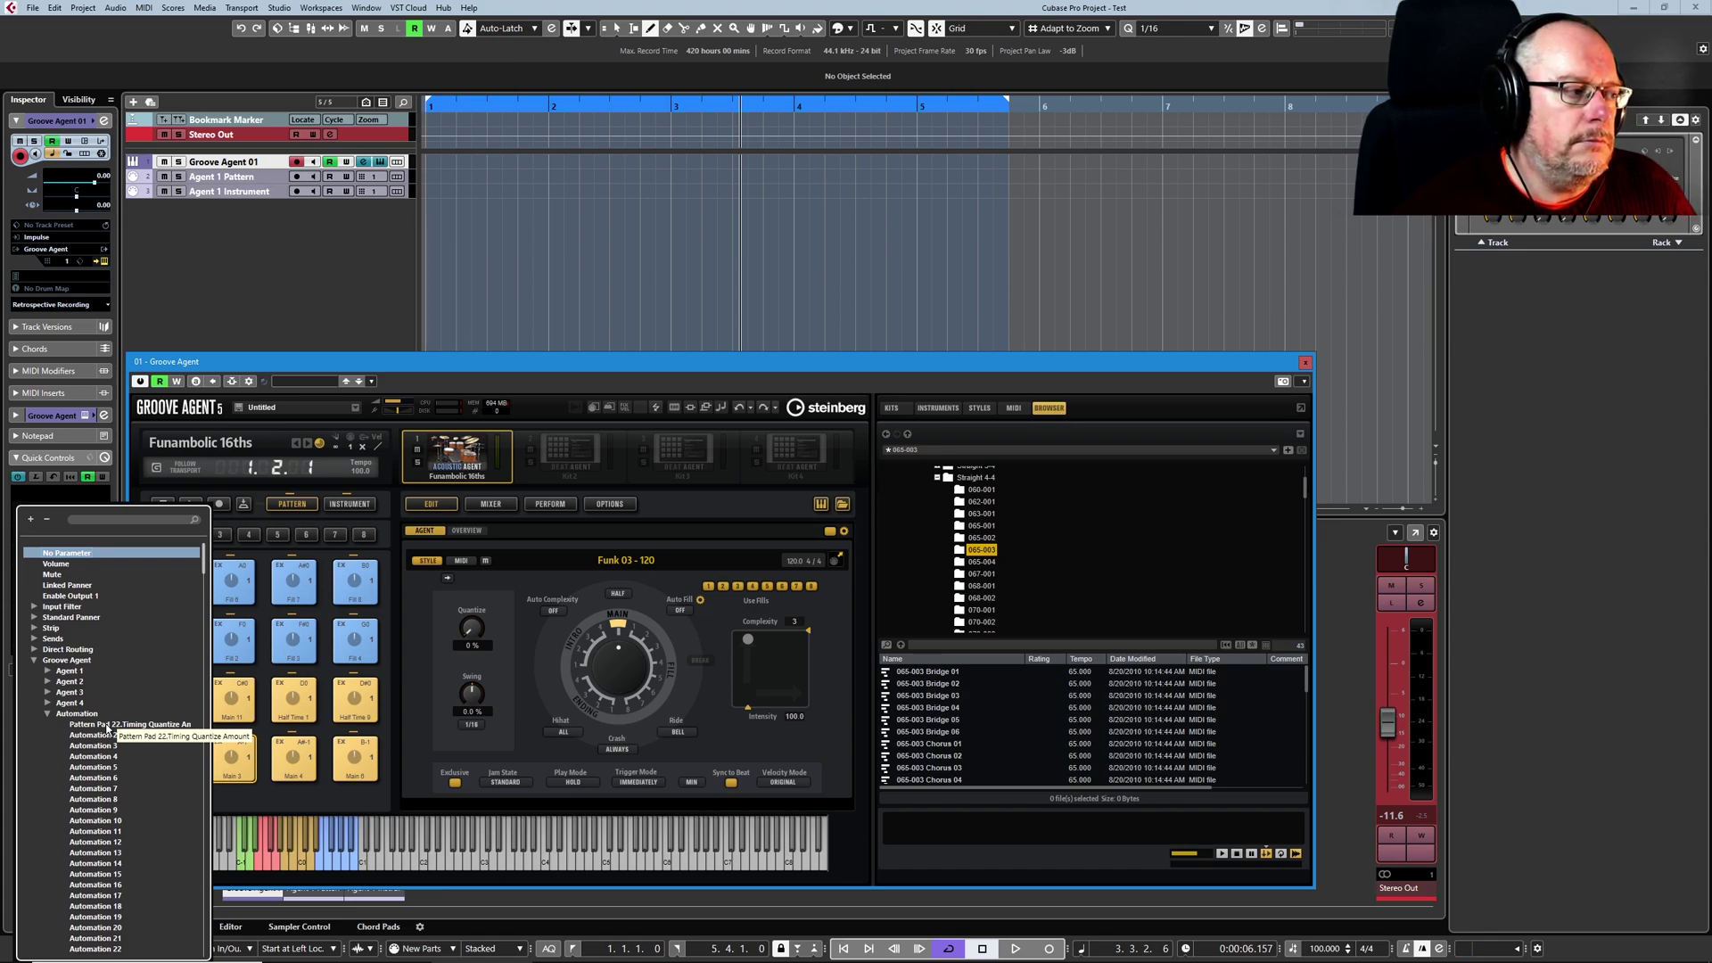
Assign Groove Agent > Automation > Pattern Pad 22.Timing Quantize Amount to quick control slot 1
{"action": "left_click", "coordinate": [455, 395]}
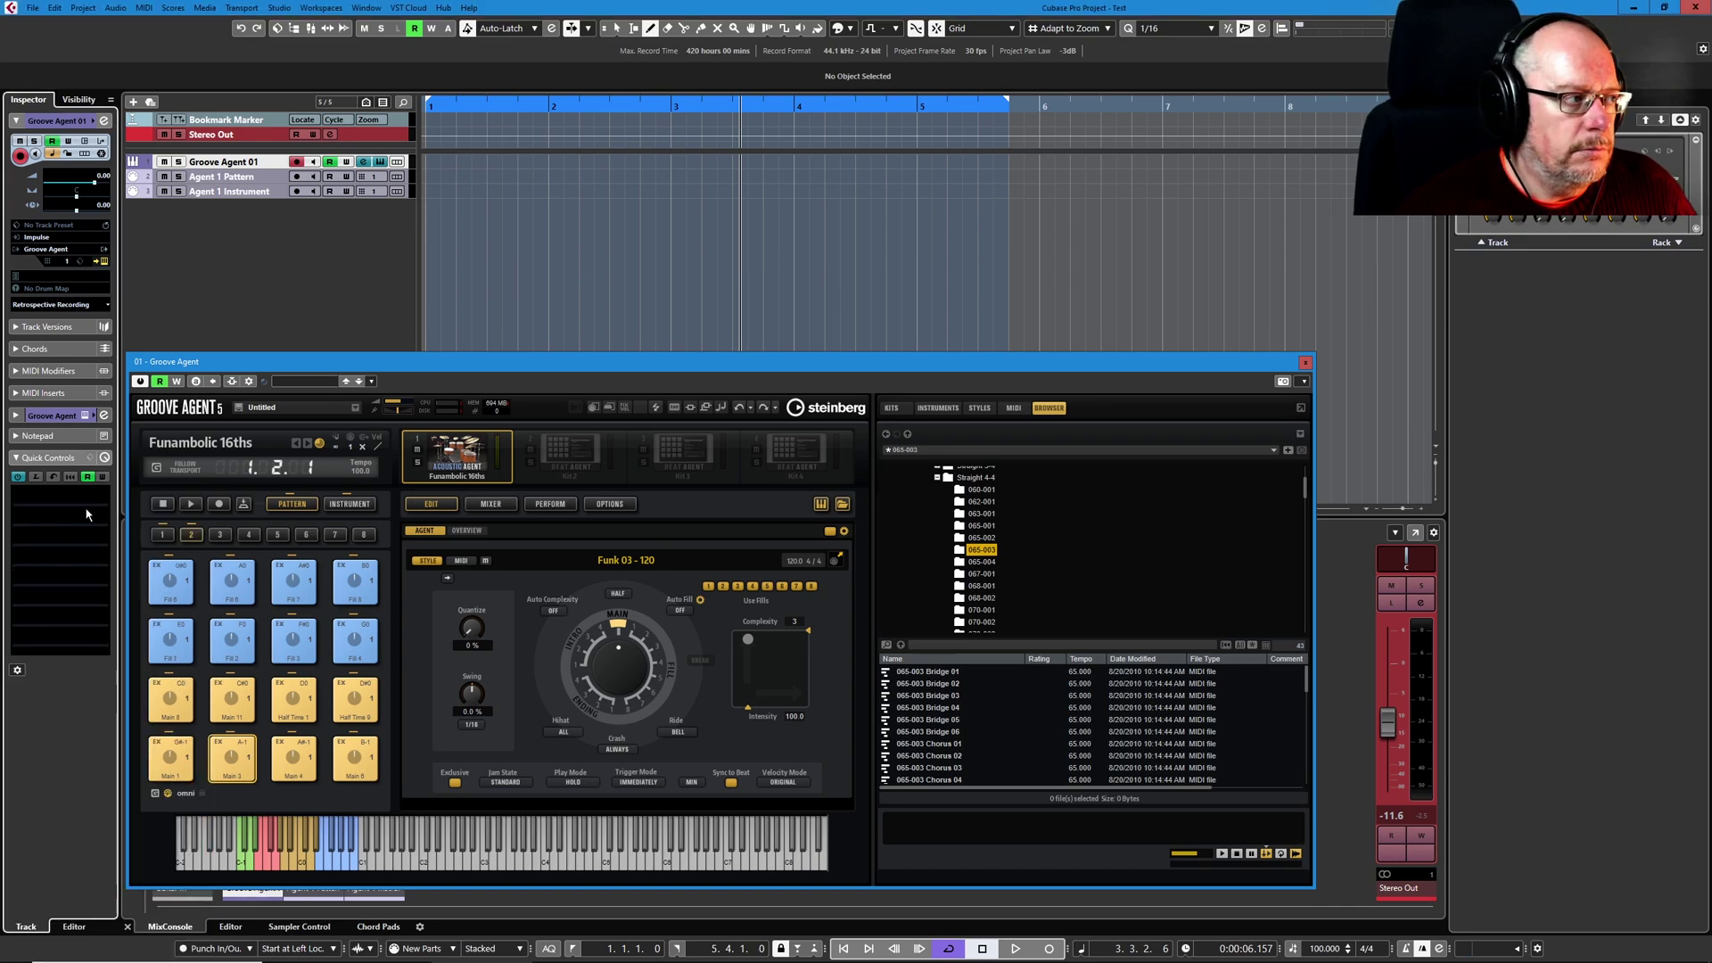
{"action": "left_click", "coordinate": [42, 497]}
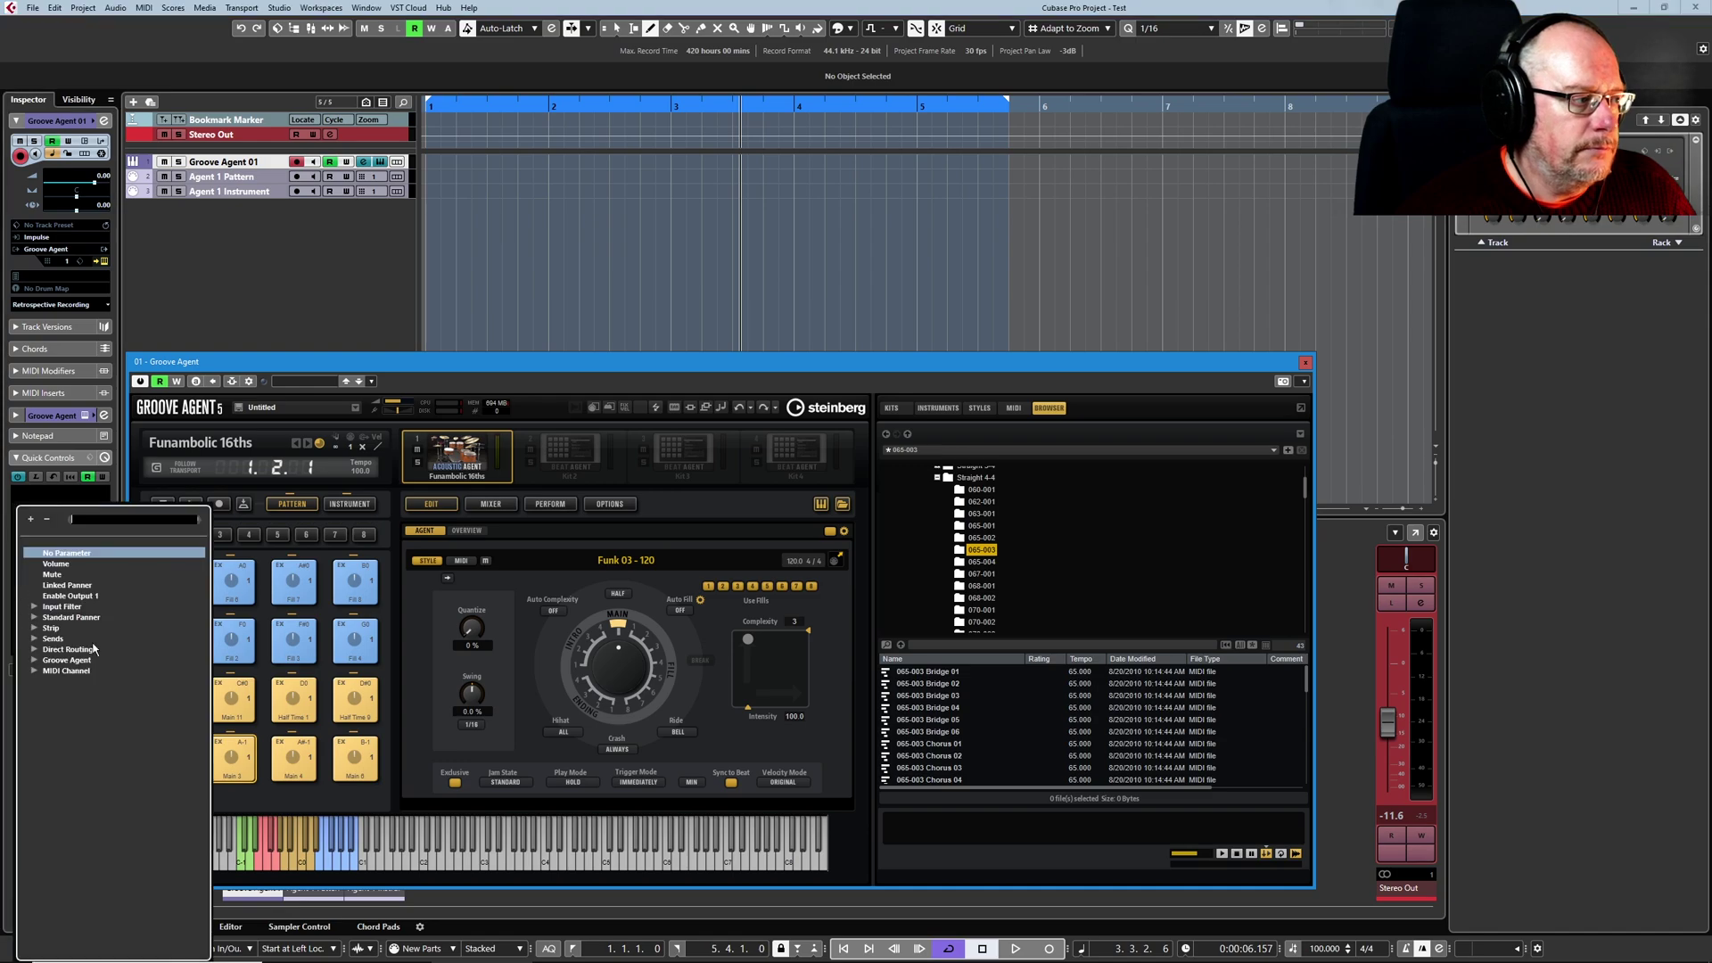
{"action": "left_click", "coordinate": [34, 661]}
{"action": "left_click", "coordinate": [47, 713]}
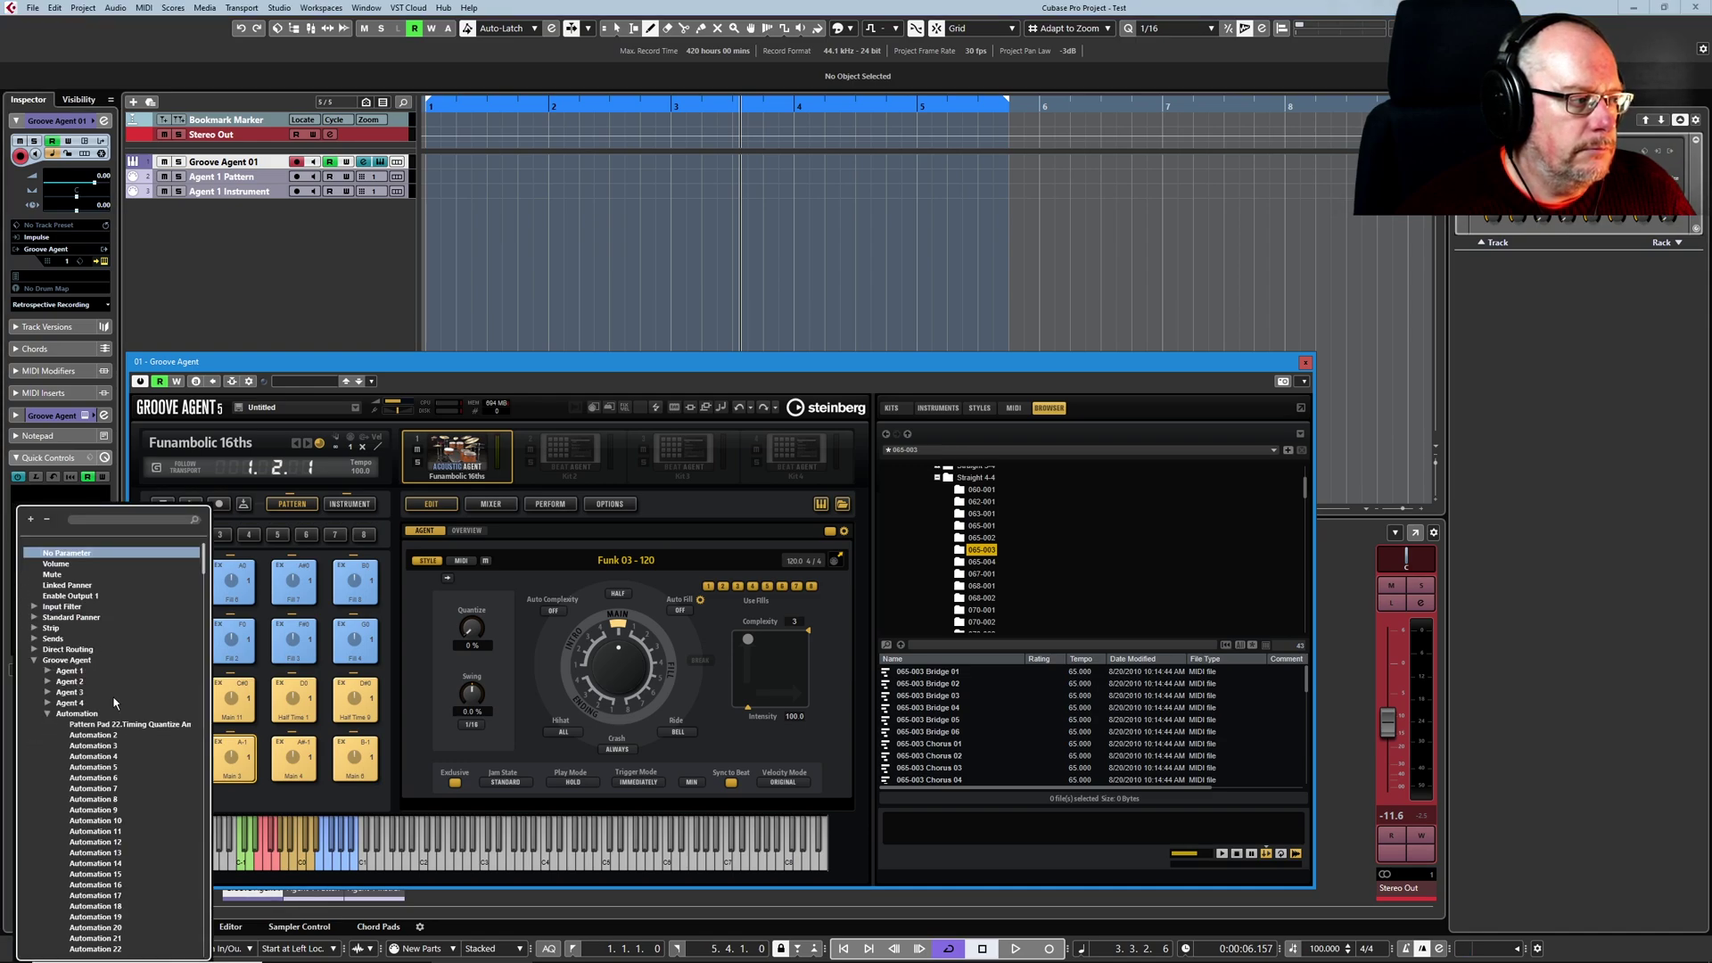
{"action": "left_click", "coordinate": [116, 725]}
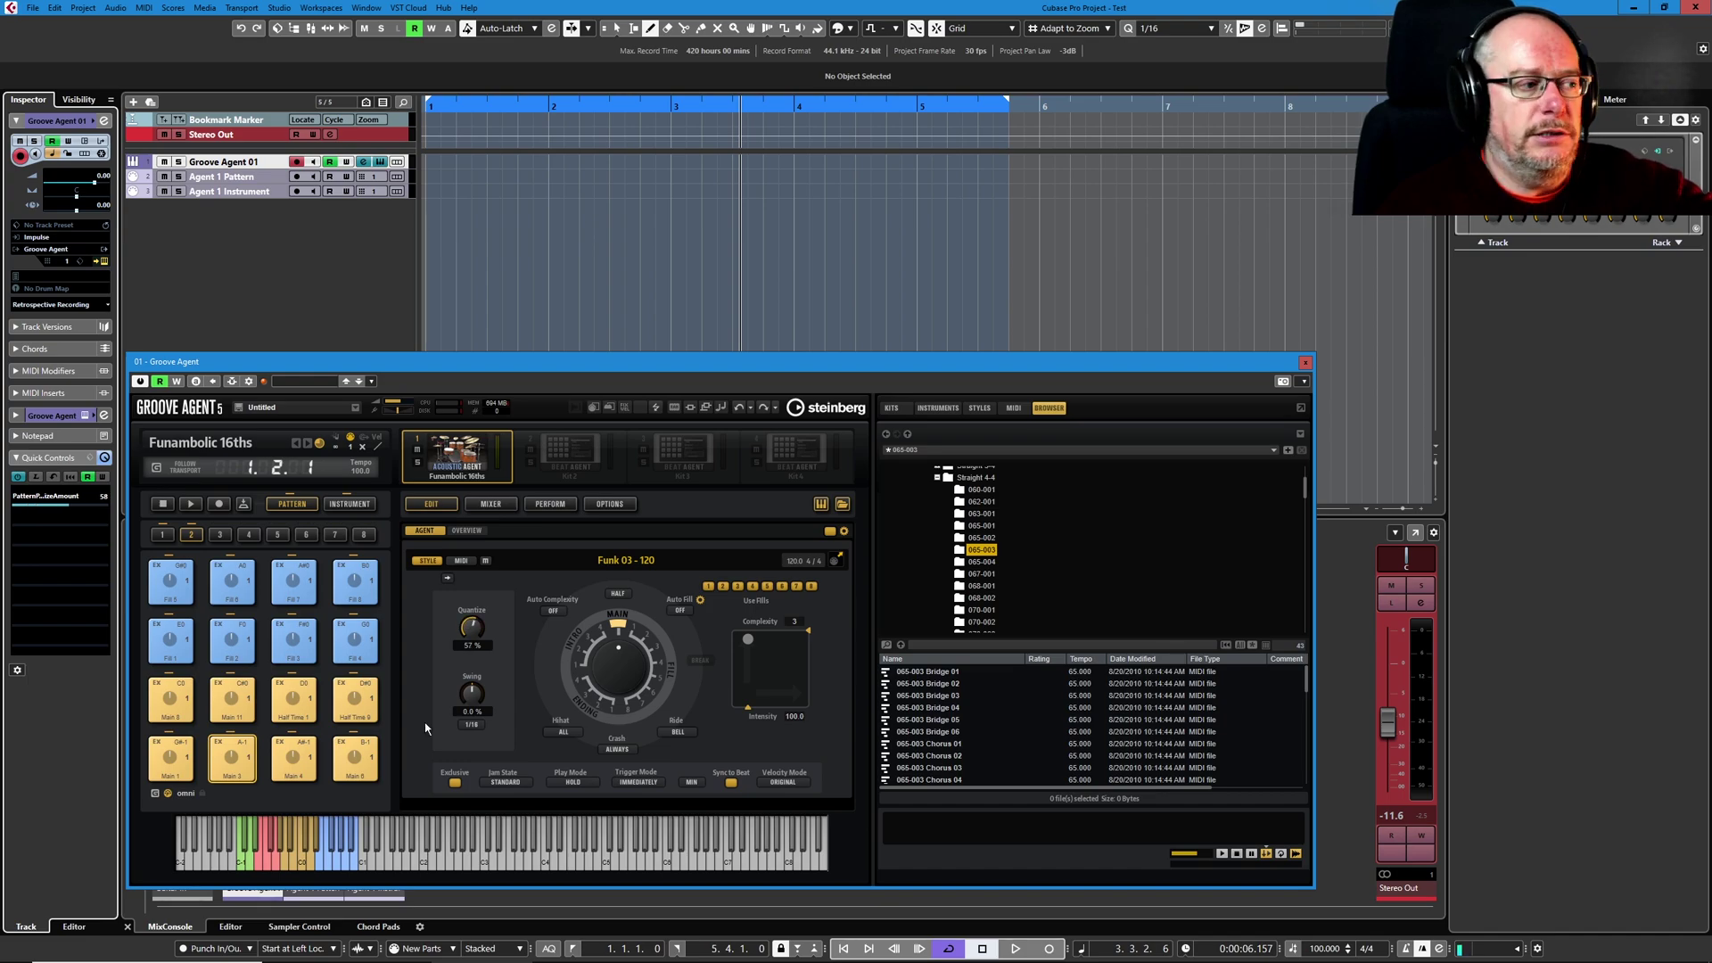
Clear all quick control assignments and remove the Quantize knob's automation assignment with Forget Automation
{"action": "left_click", "coordinate": [74, 481]}
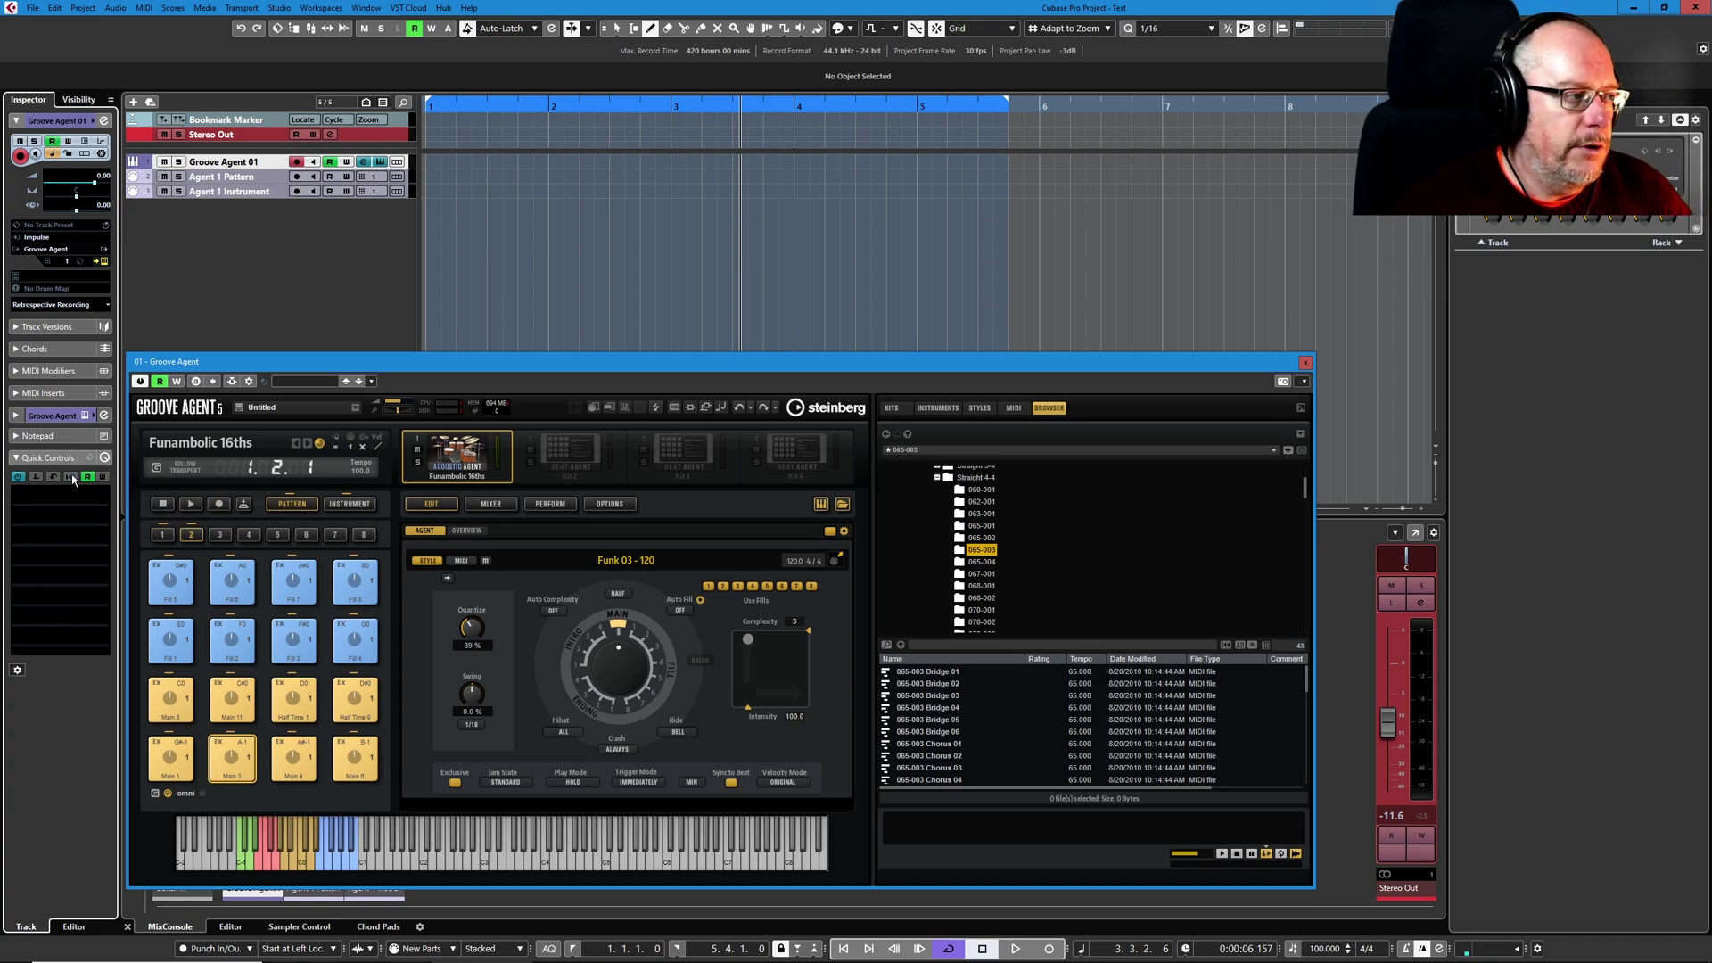
{"action": "right_click", "coordinate": [474, 636]}
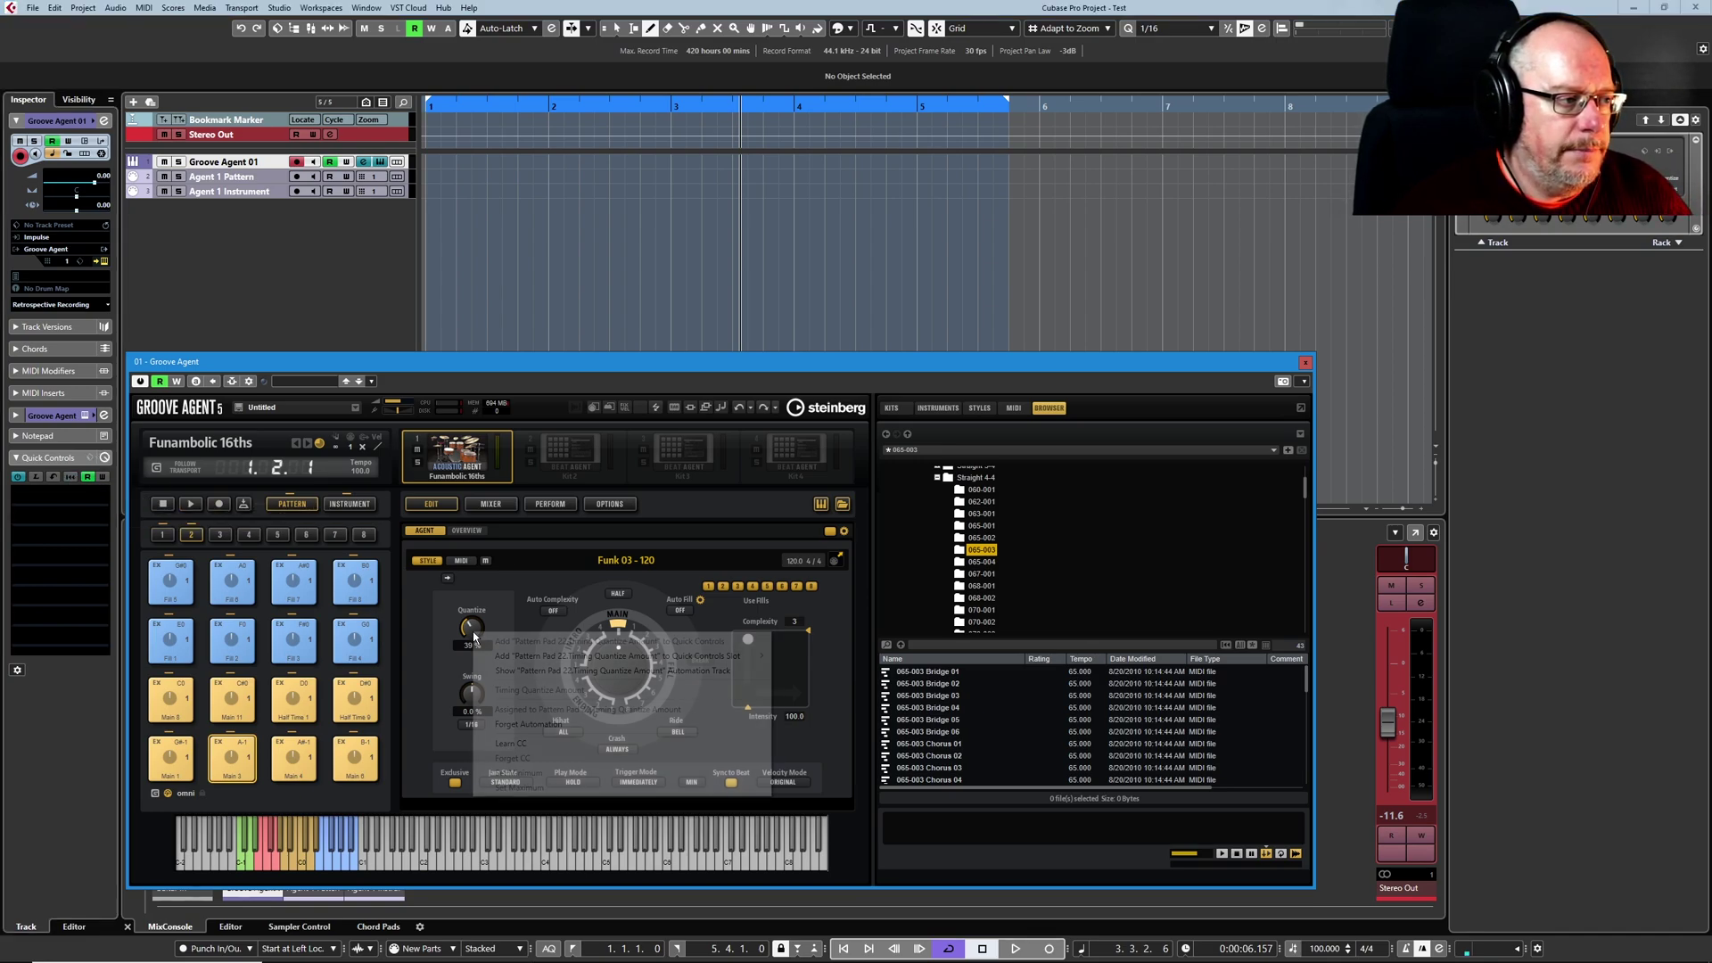
{"action": "left_click", "coordinate": [536, 725]}
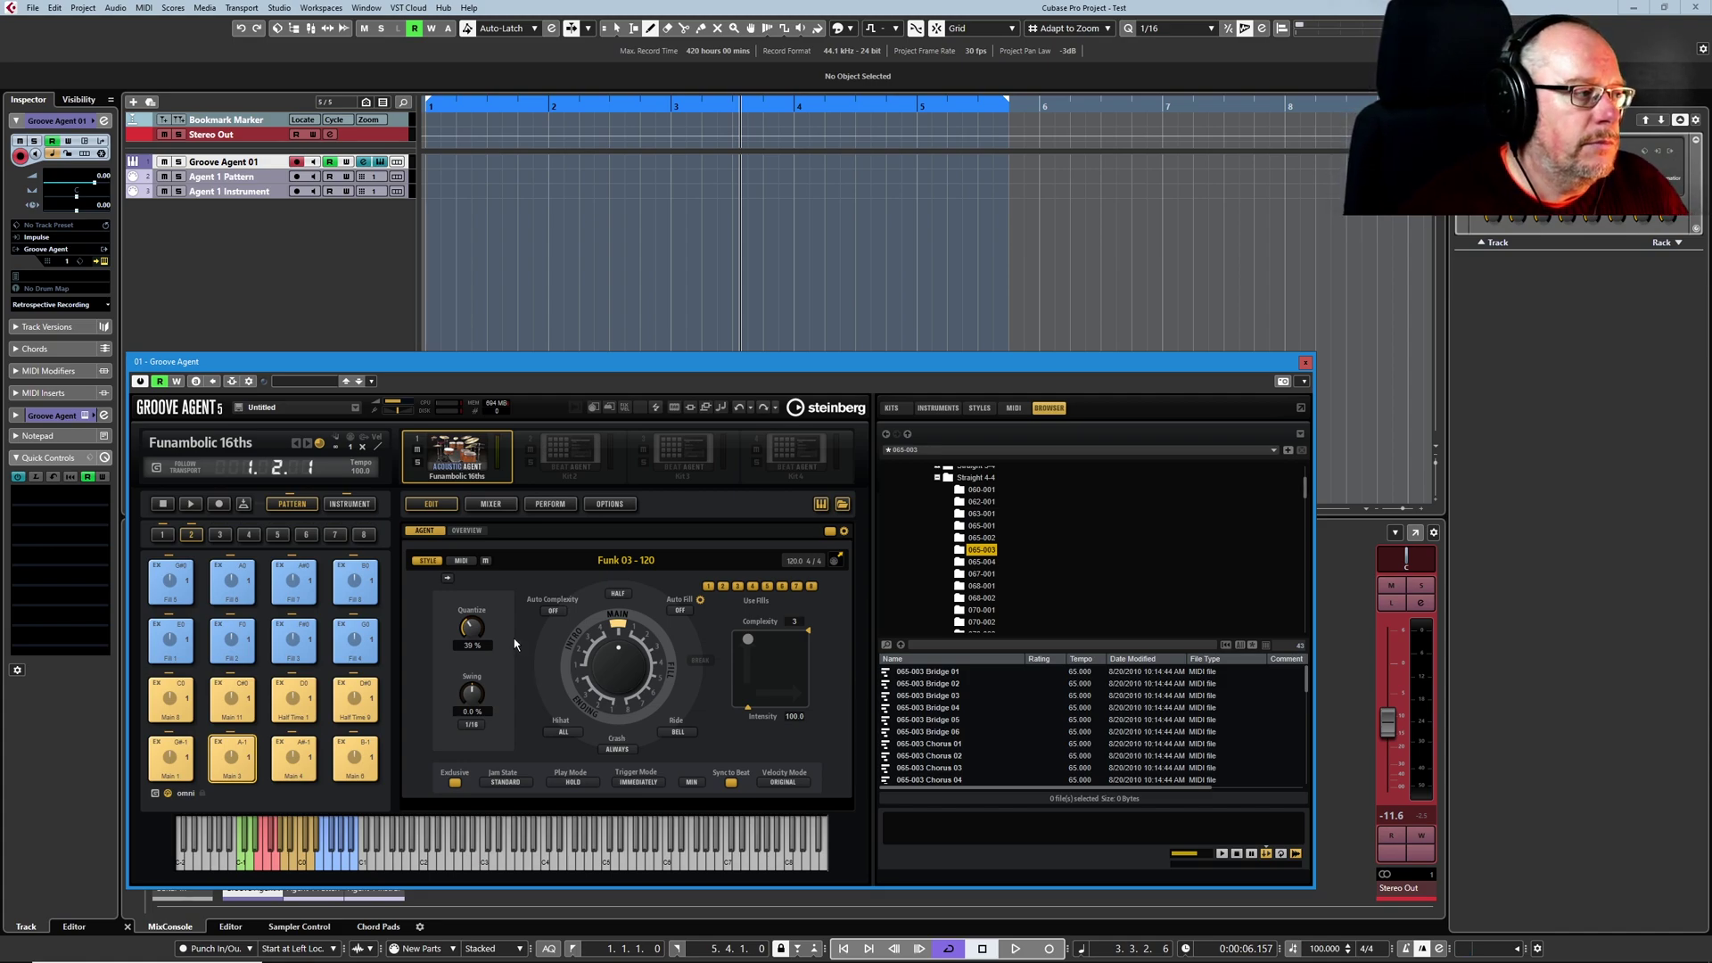
With QC learn mode on, assign Quantize to new automation into quick control 1, then clear all assignments
{"action": "left_click", "coordinate": [36, 478]}
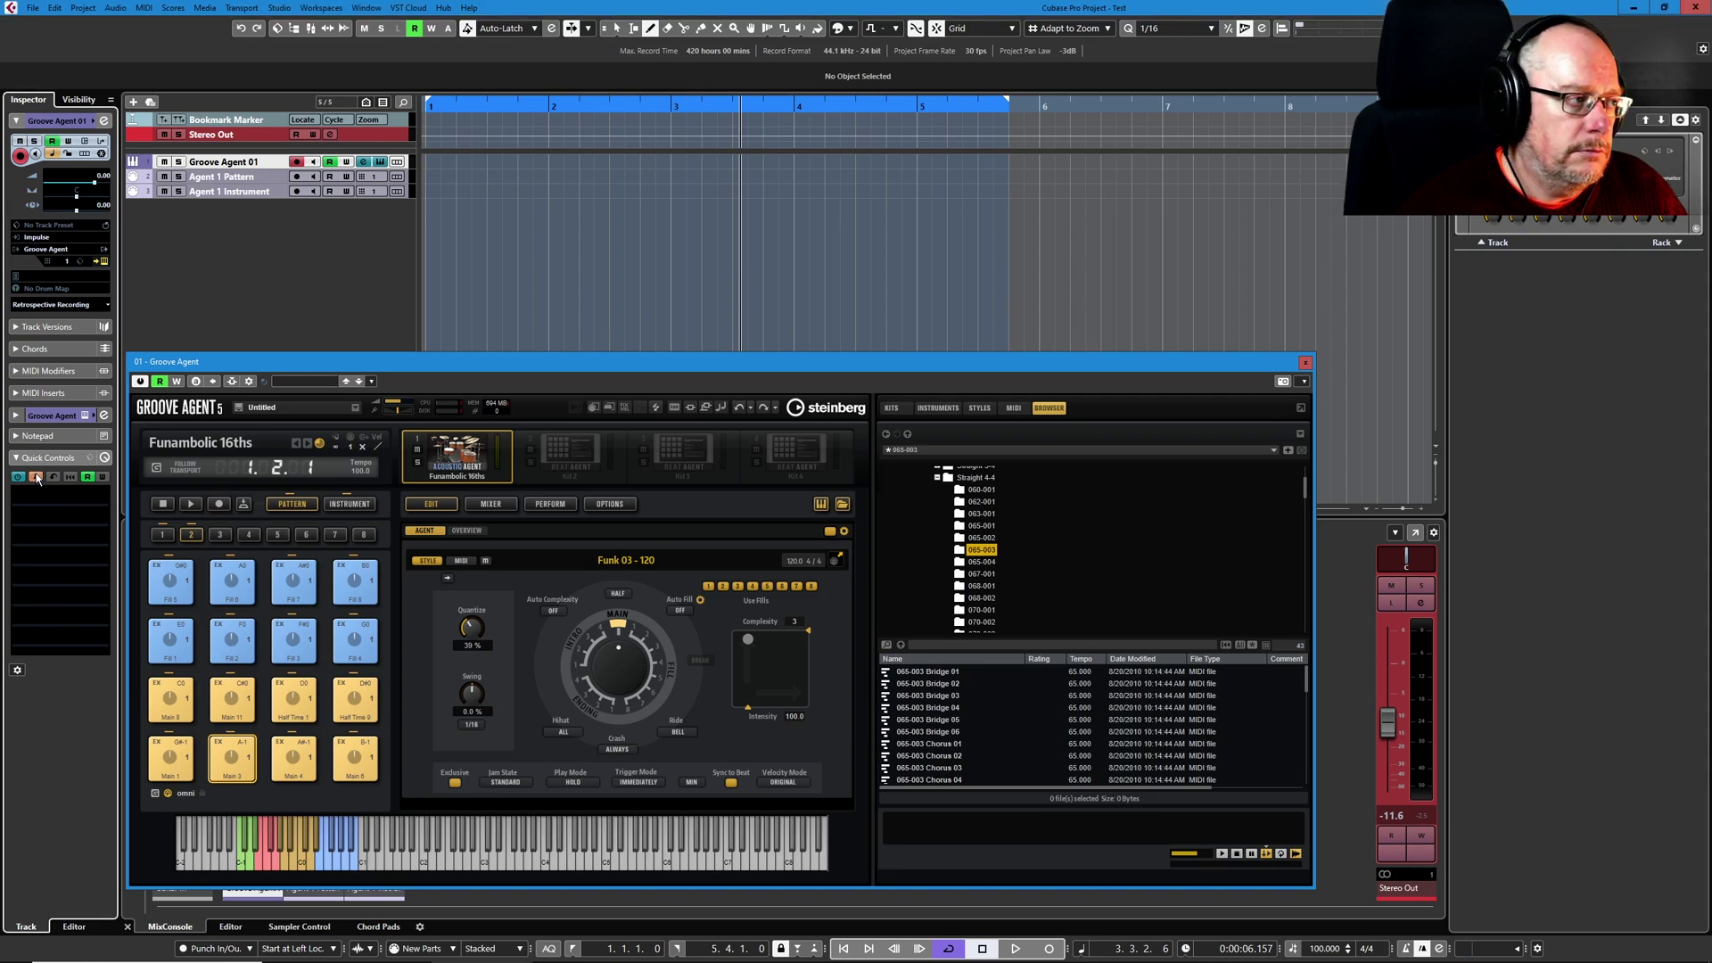
{"action": "right_click", "coordinate": [474, 628]}
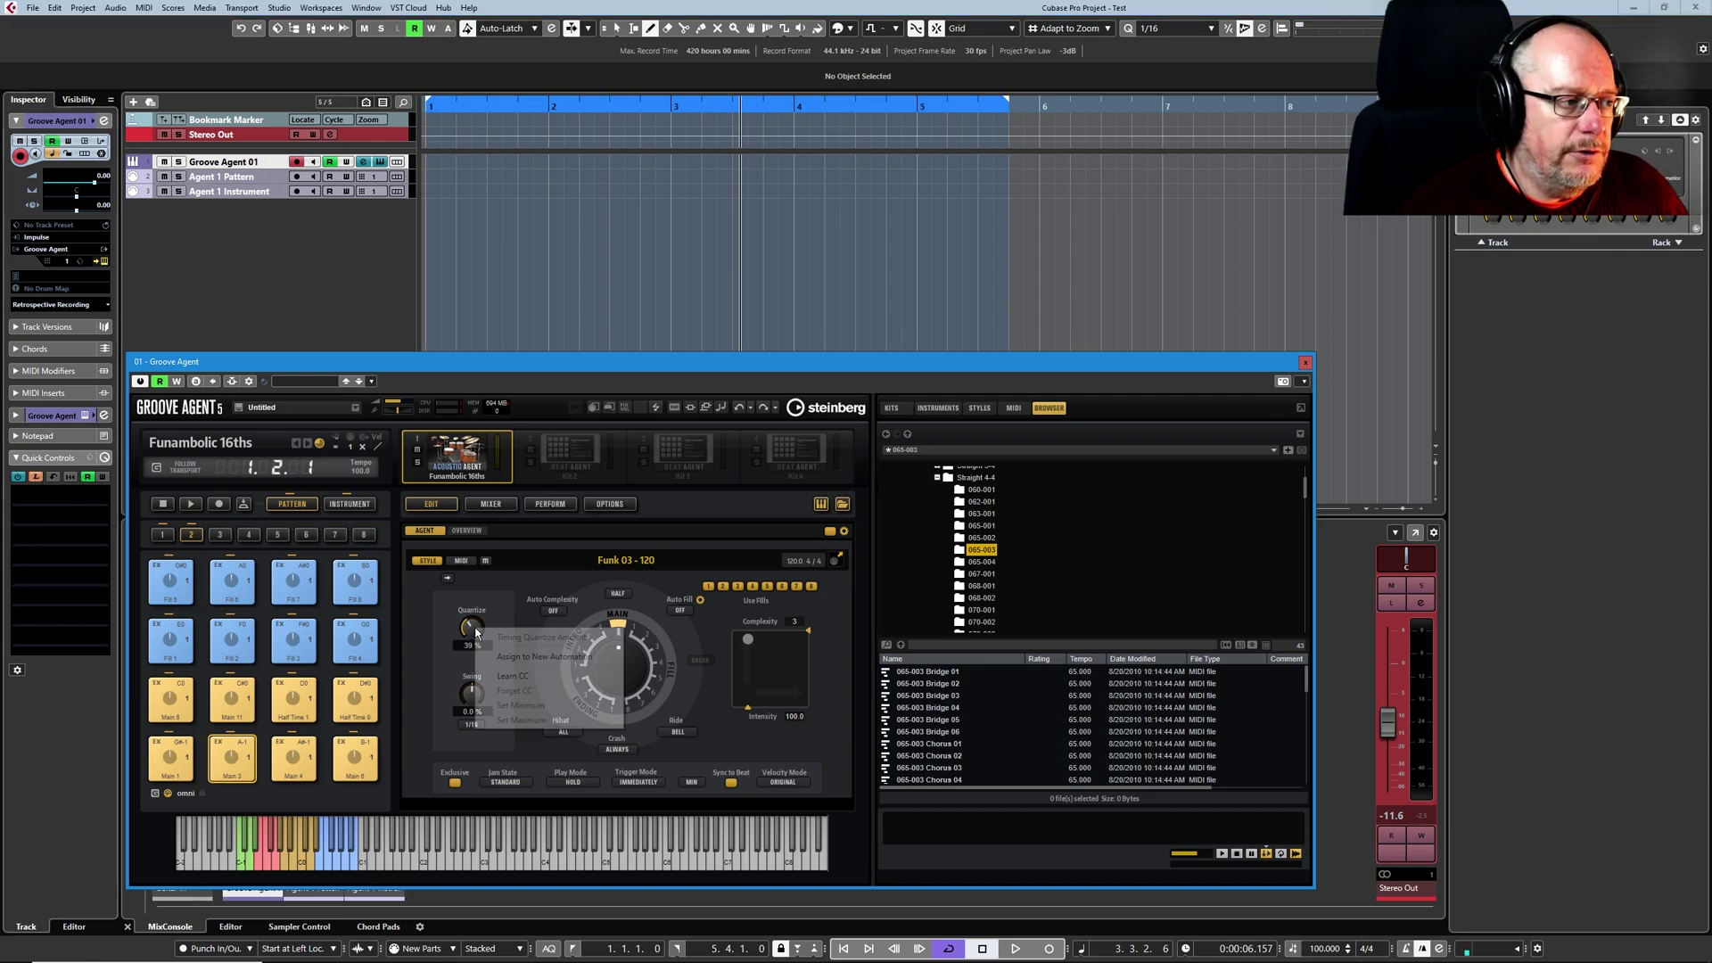
{"action": "left_click", "coordinate": [540, 657]}
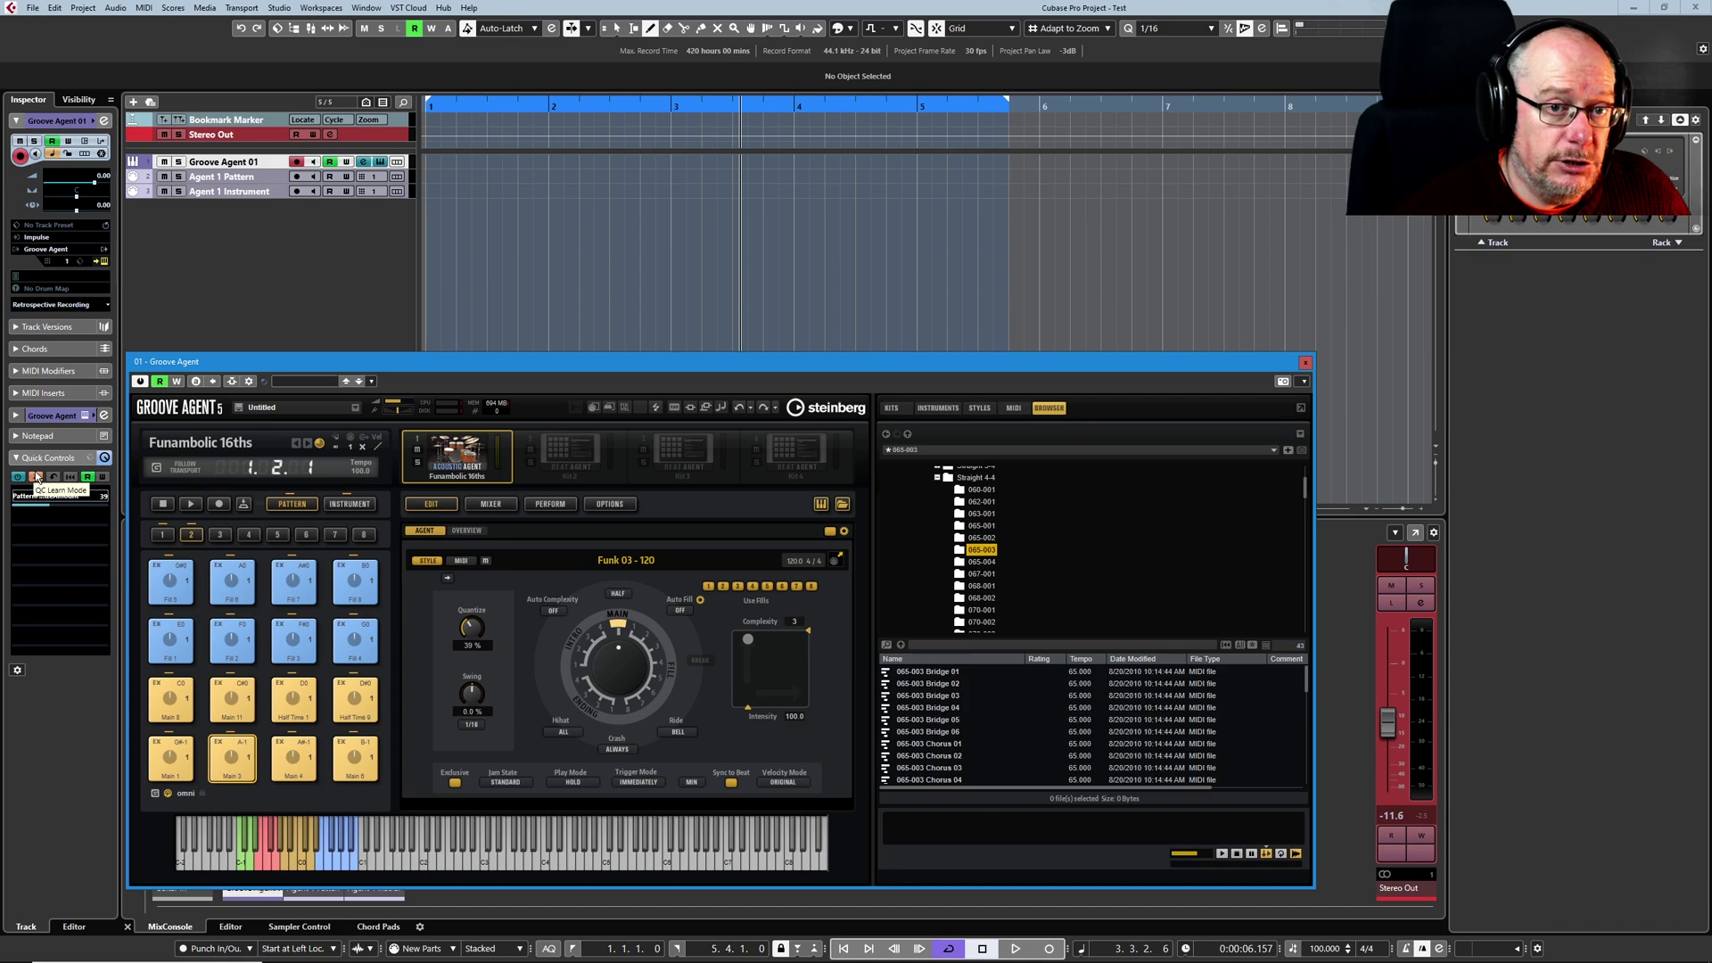
{"action": "left_click", "coordinate": [72, 482]}
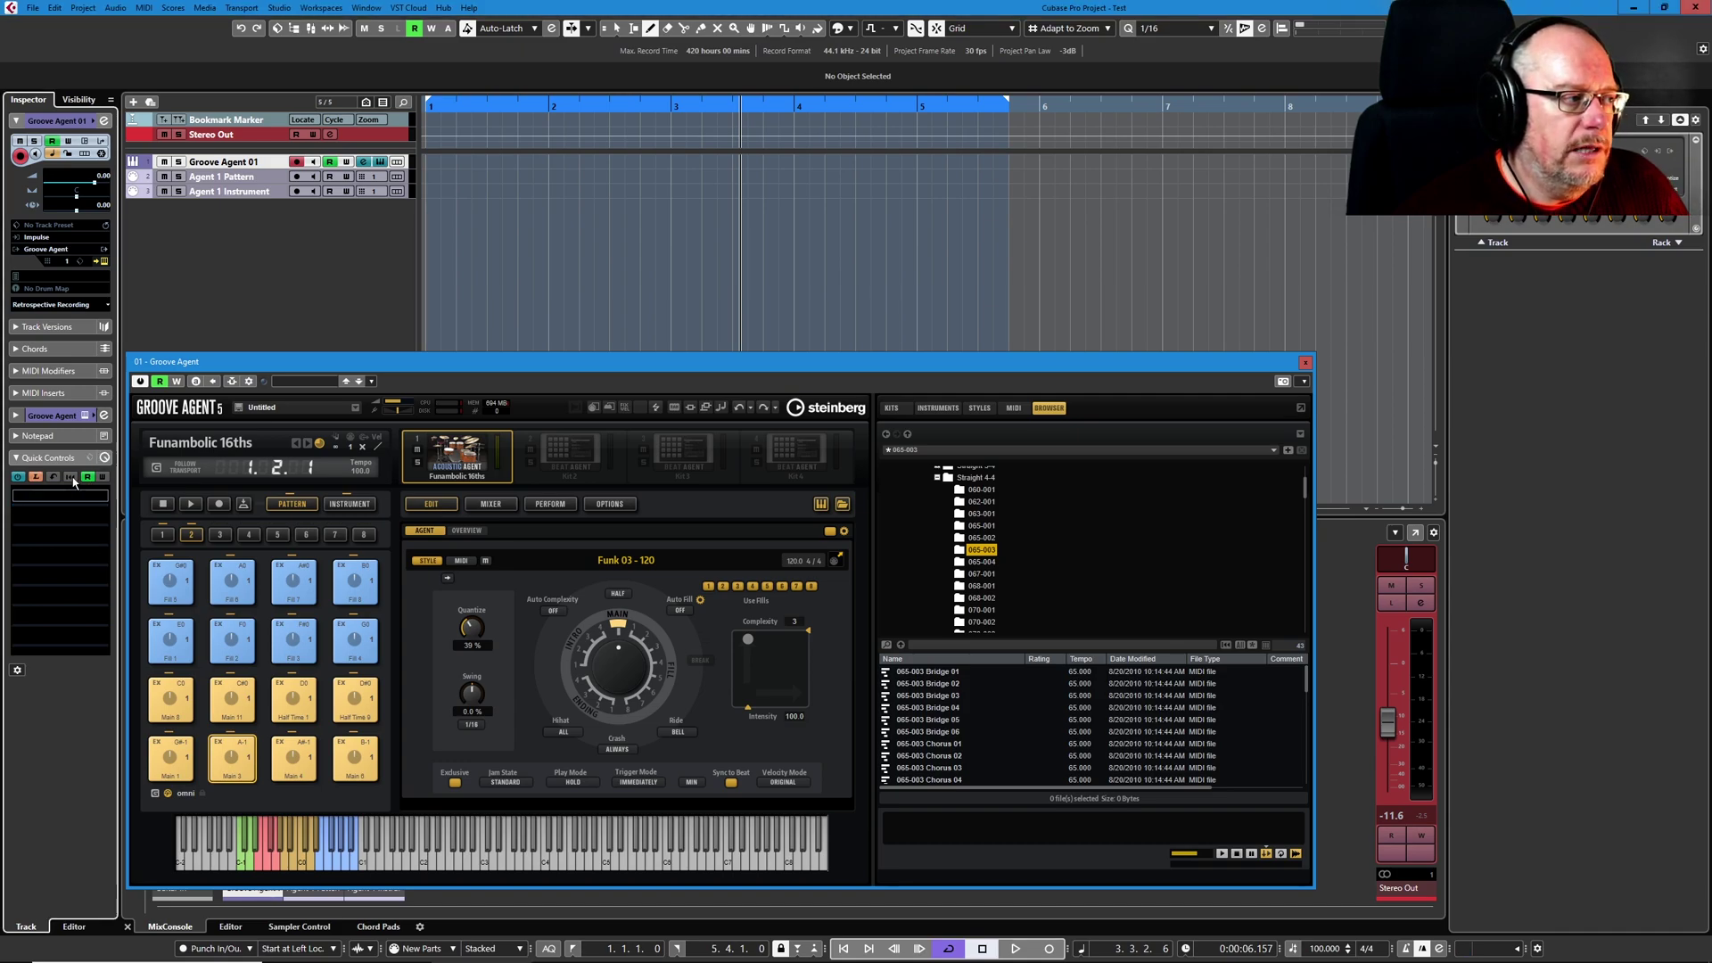
Enable QC learn and the track's W write button, then turn Quantize to learn it into quick control 1
{"action": "right_click", "coordinate": [470, 644]}
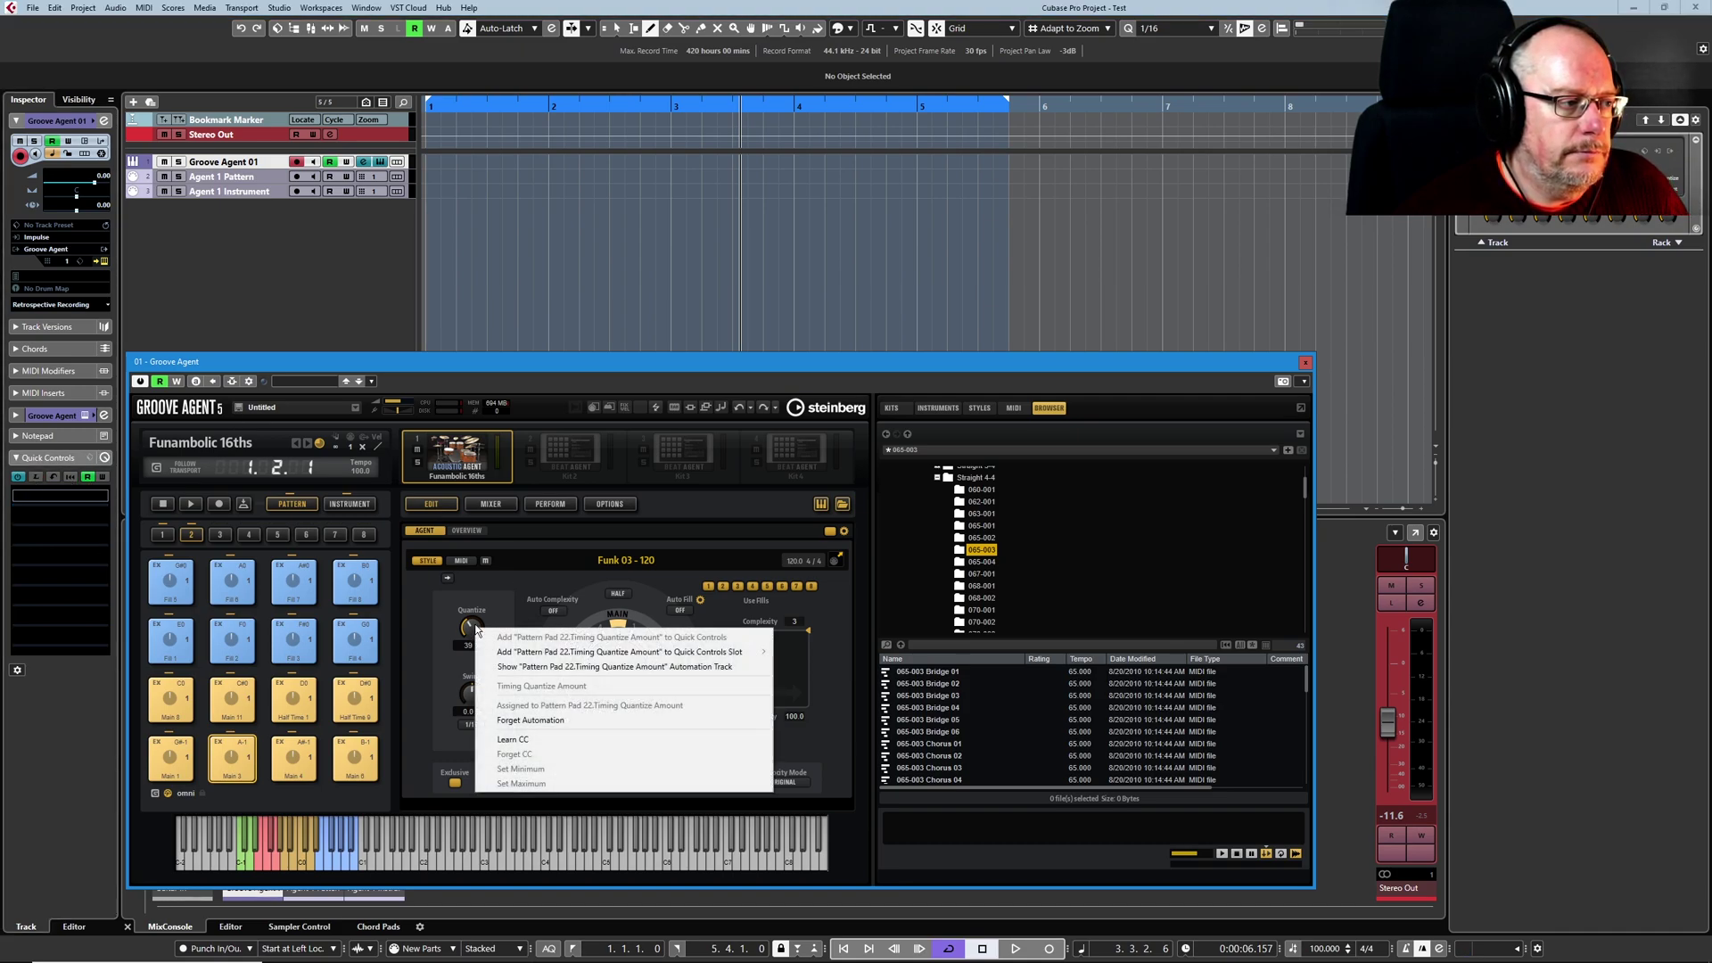
{"action": "left_click", "coordinate": [535, 707]}
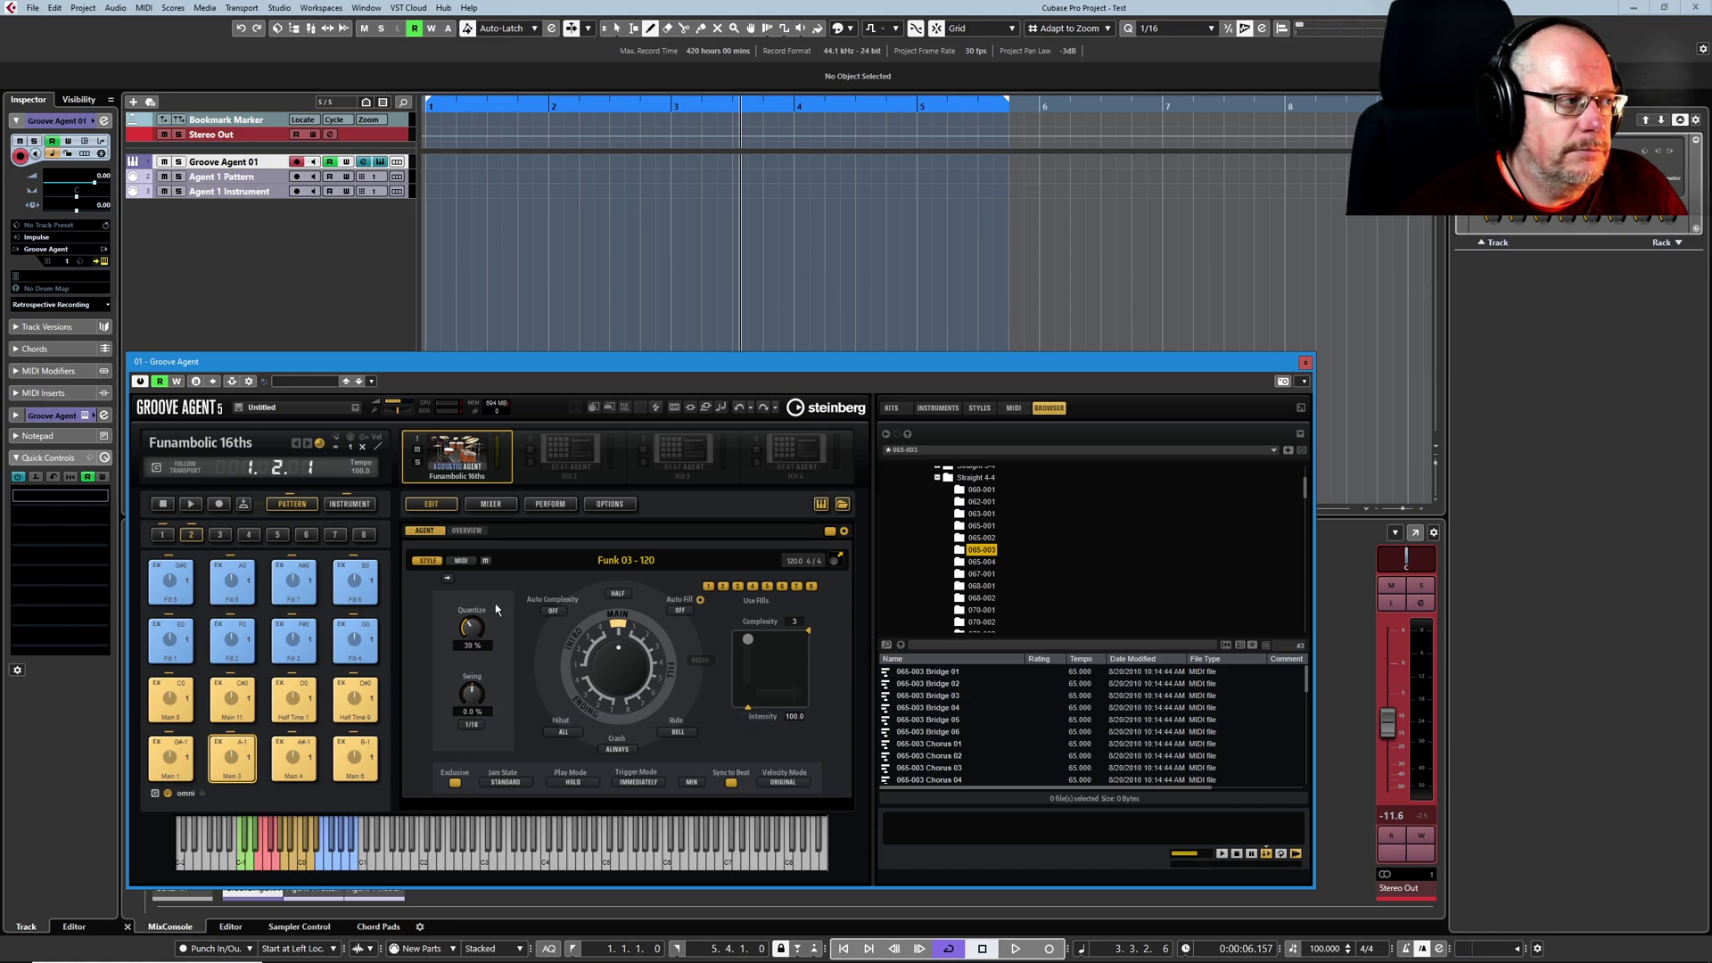
{"action": "left_click", "coordinate": [36, 478]}
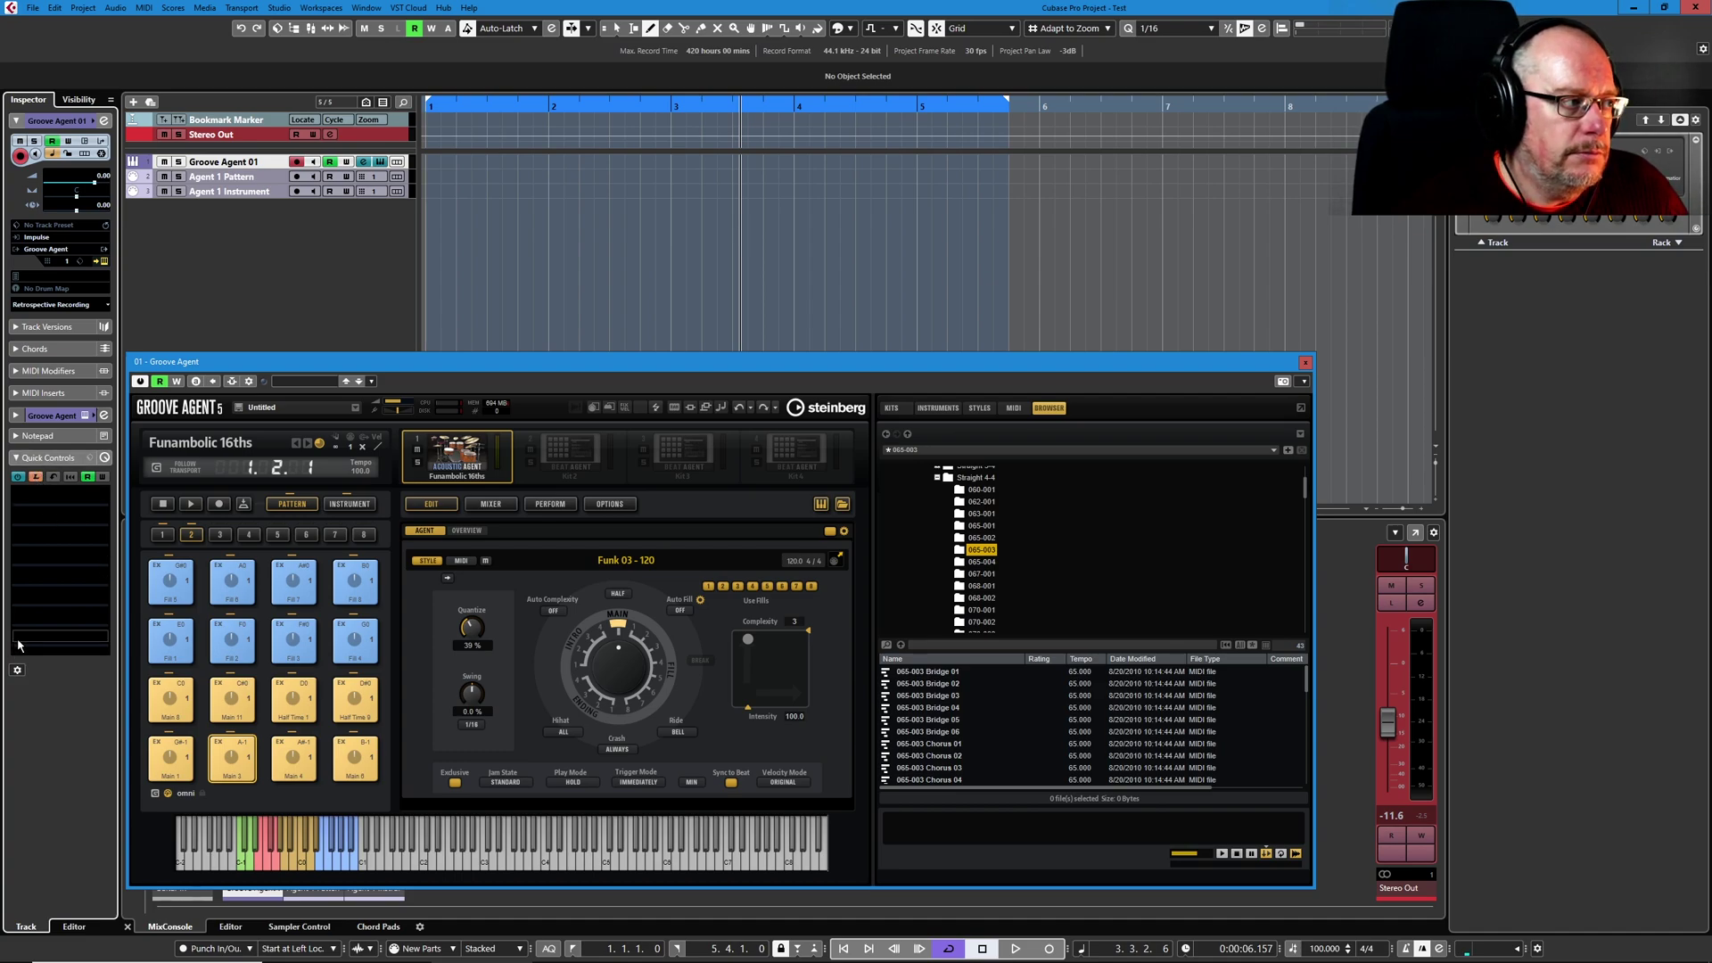
{"action": "left_click", "coordinate": [347, 162]}
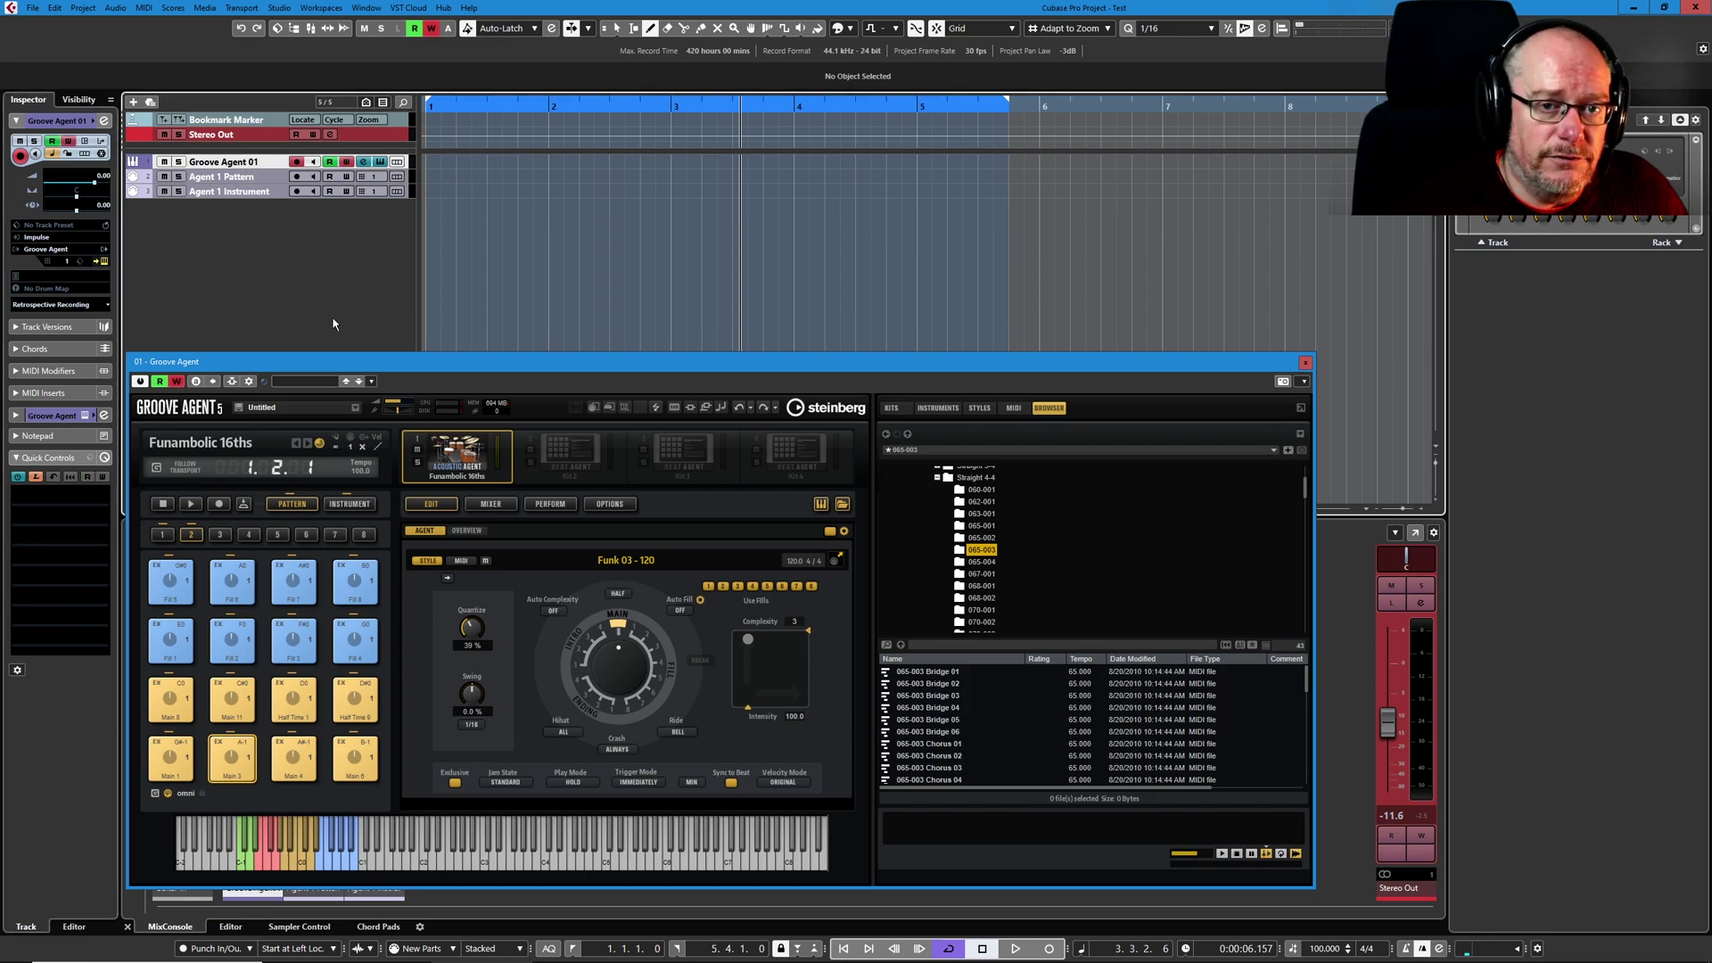
{"action": "left_click_drag", "start_coordinate": [469, 628], "coordinate": [467, 621]}
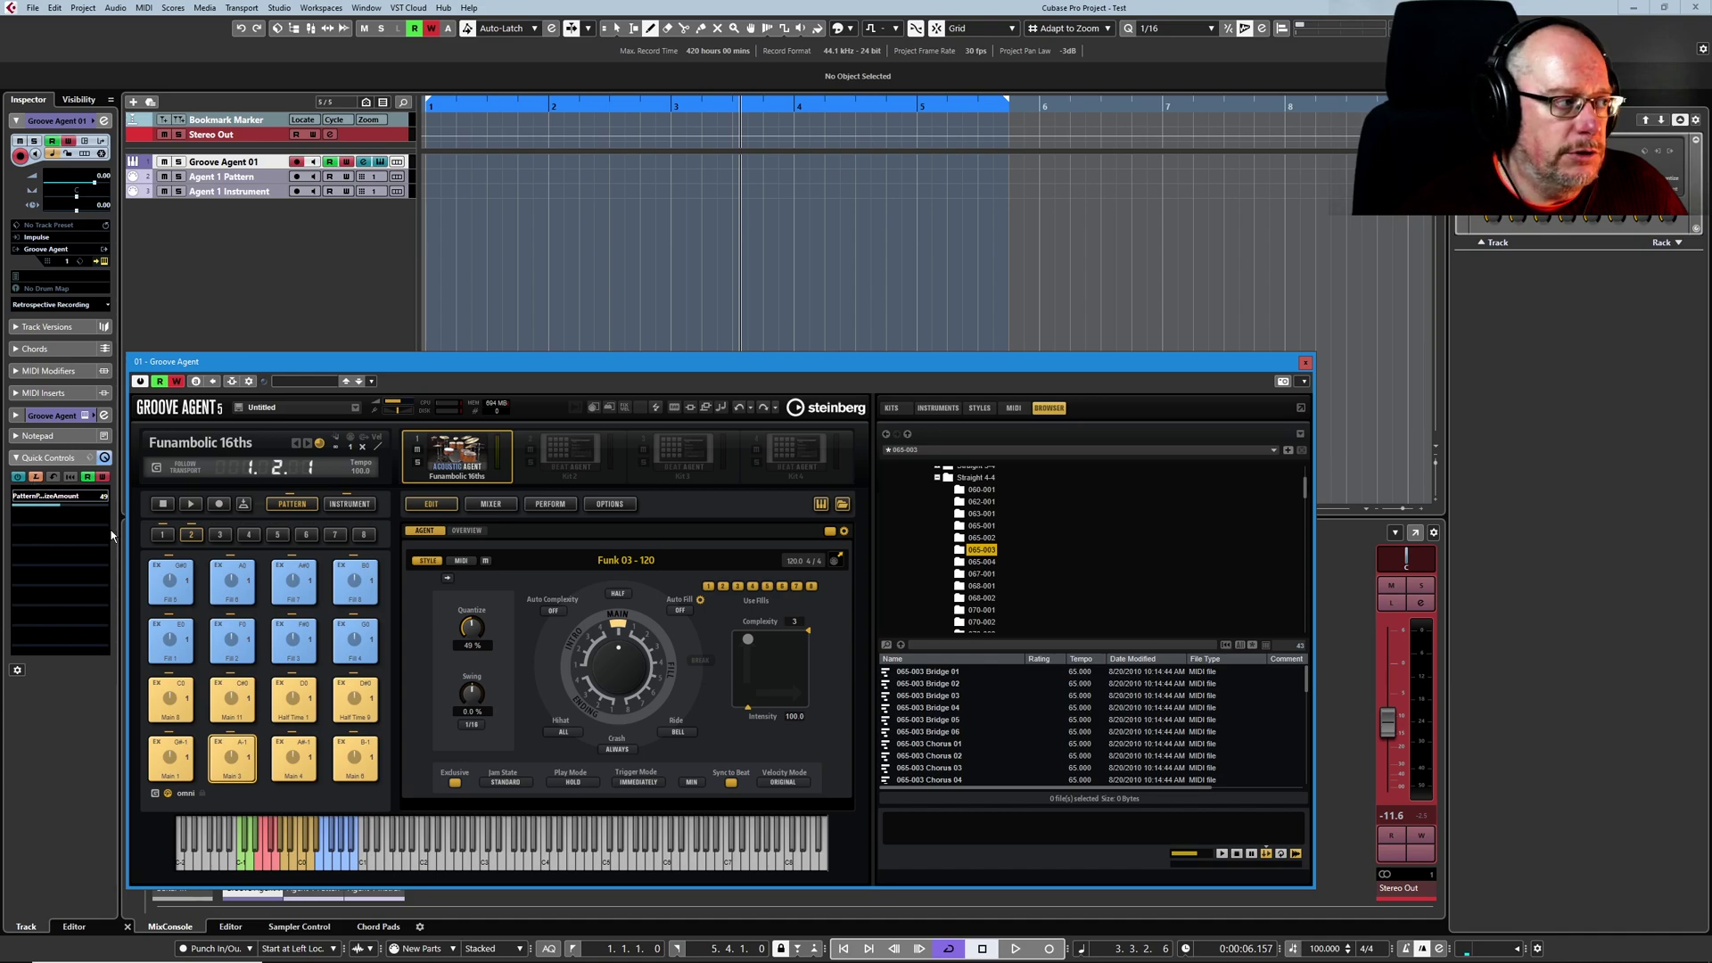
Set Groove Agent's Swing value to 49 %
{"action": "left_click", "coordinate": [51, 525]}
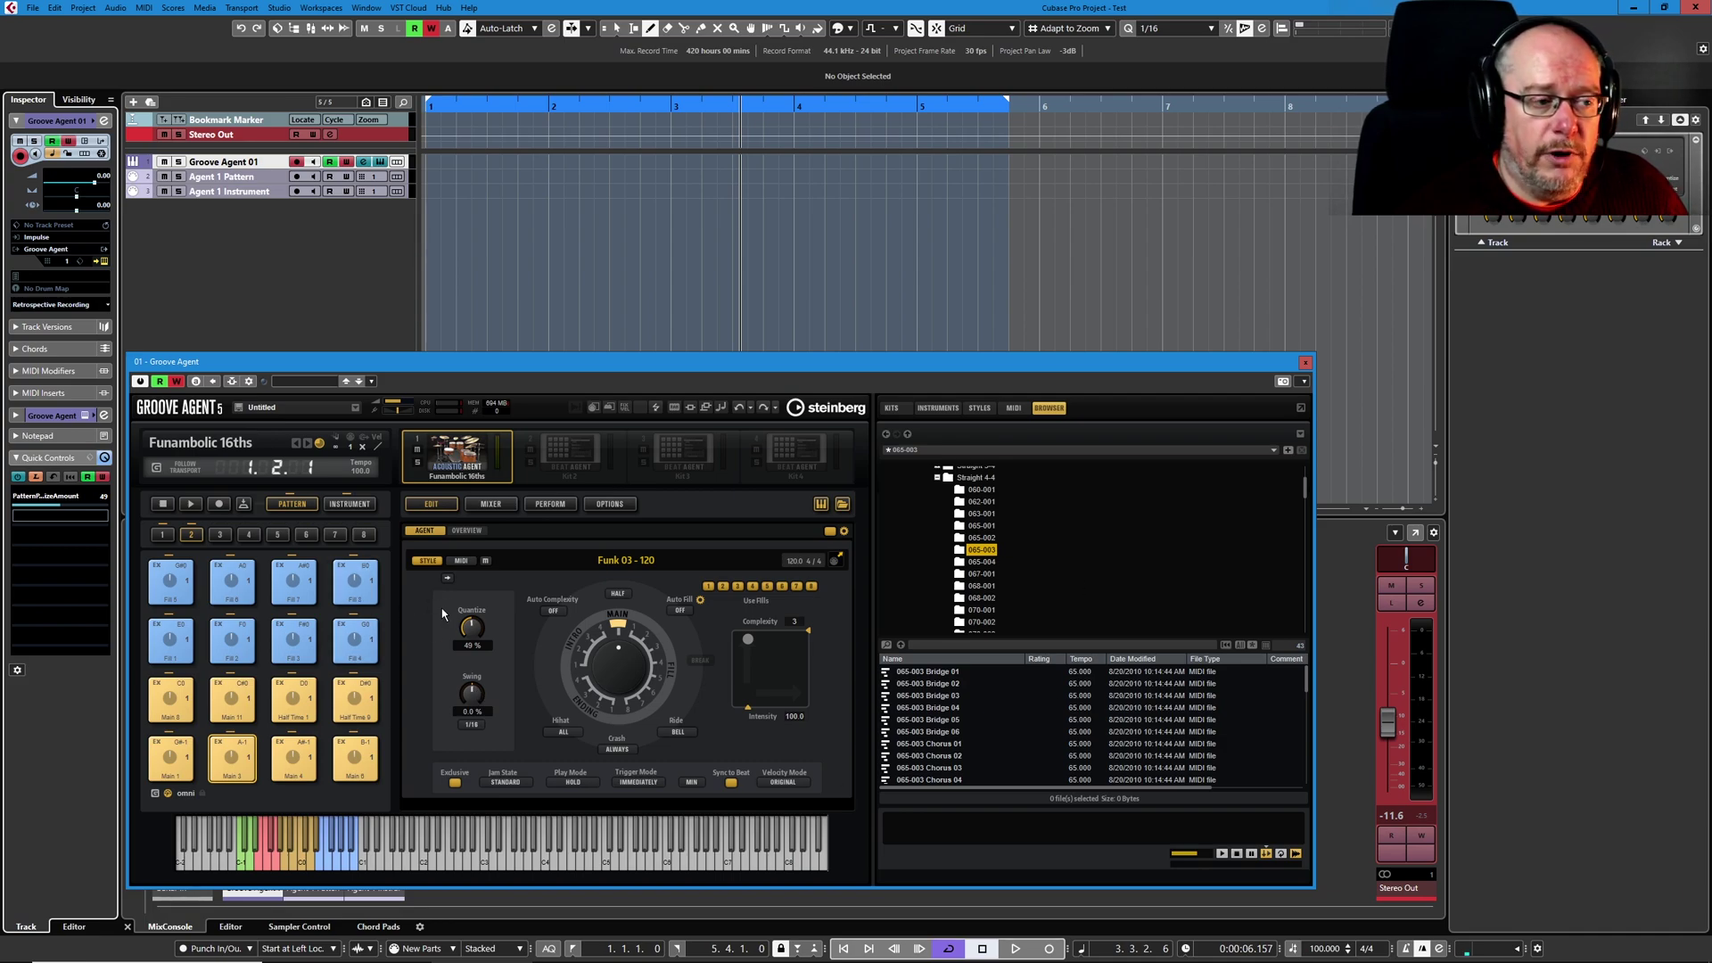
{"action": "left_click", "coordinate": [473, 710]}
{"action": "type", "text": "49"}
{"action": "key", "text": "Return"}
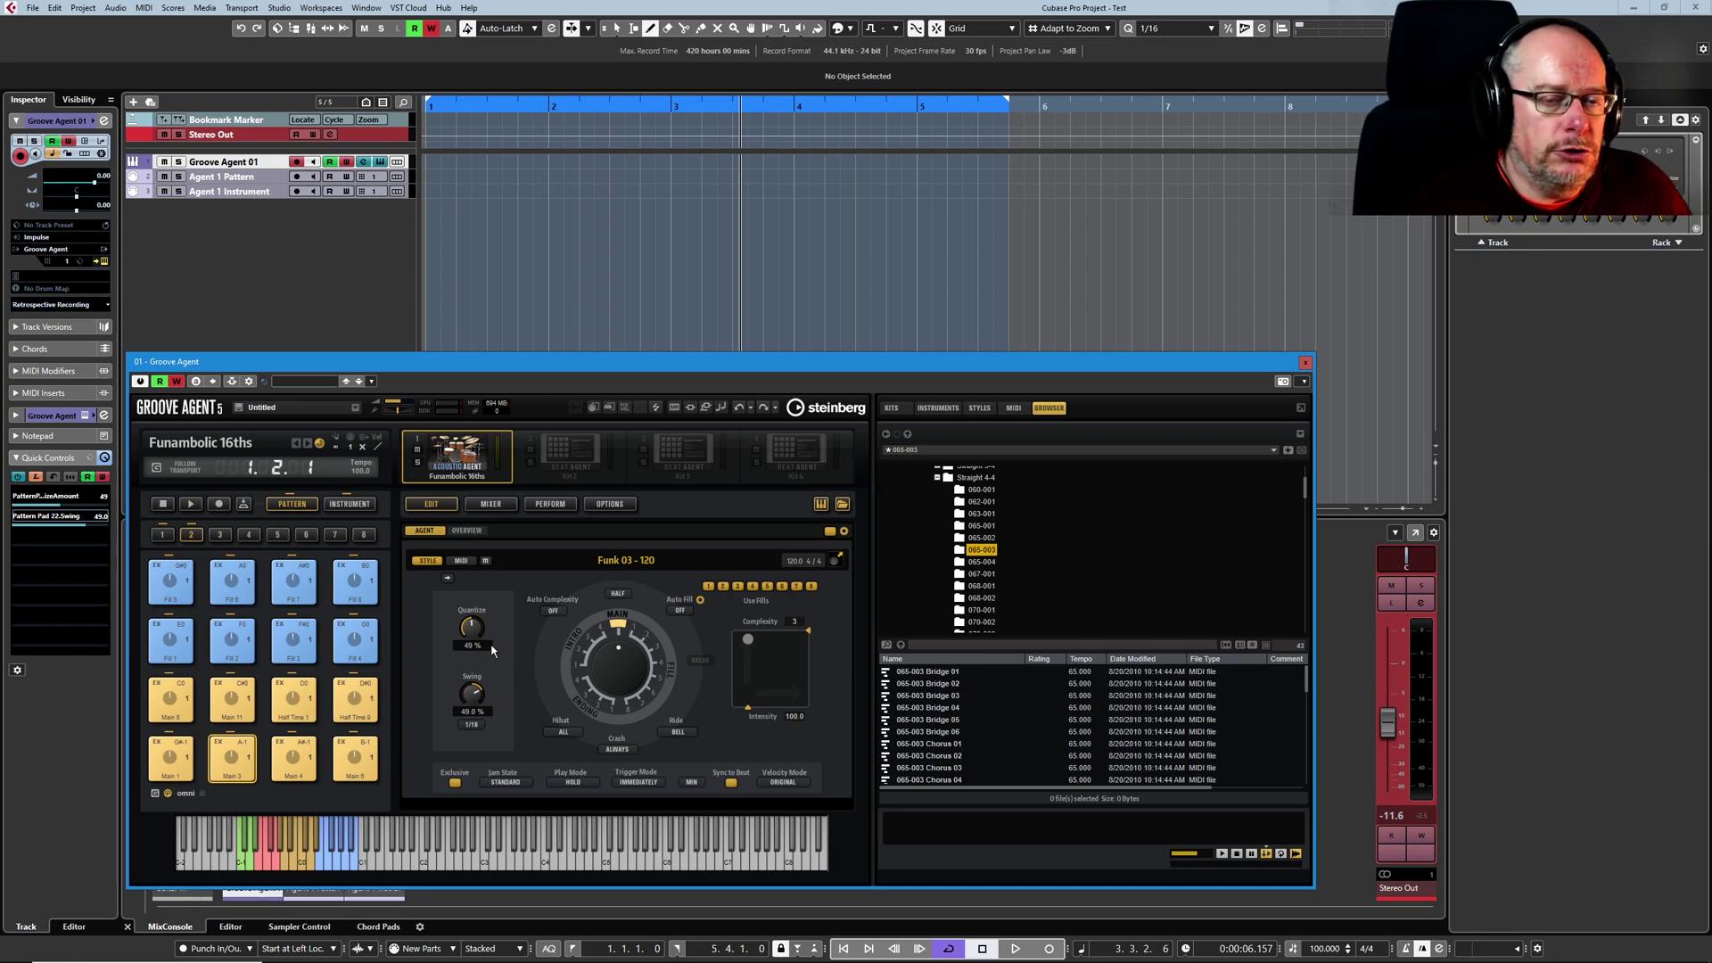
Select empty quick control slot 3 and set the Crash mode to Main
{"action": "left_click", "coordinate": [40, 542]}
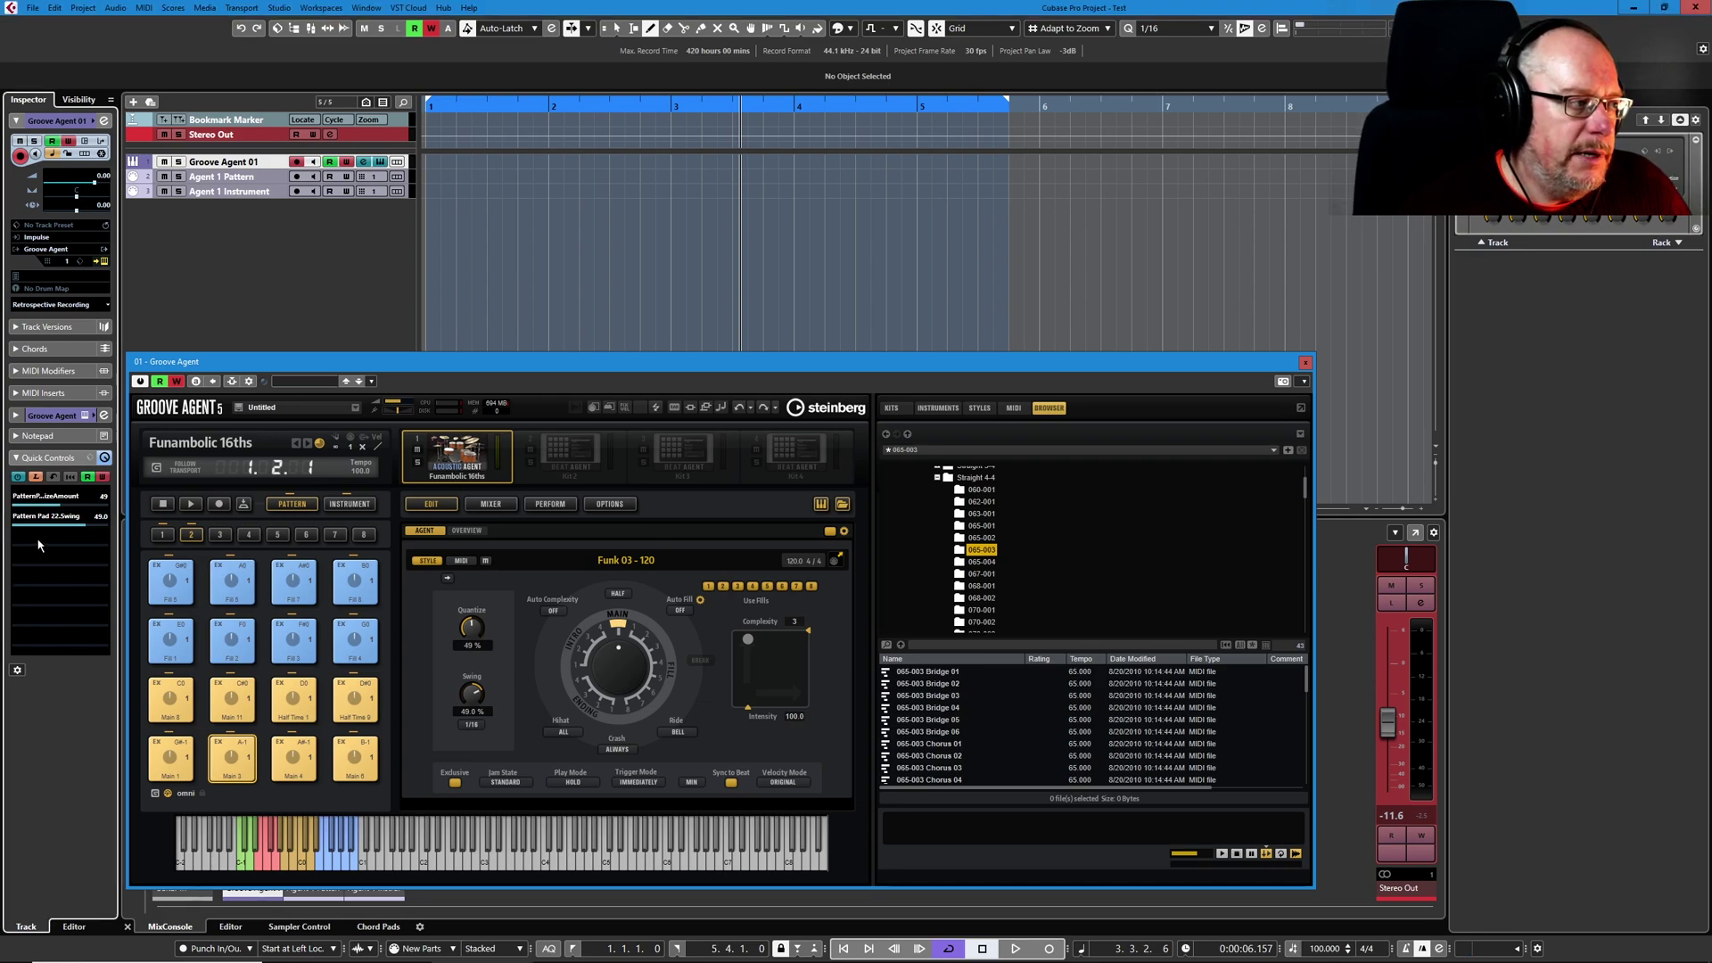
{"action": "left_click", "coordinate": [617, 749]}
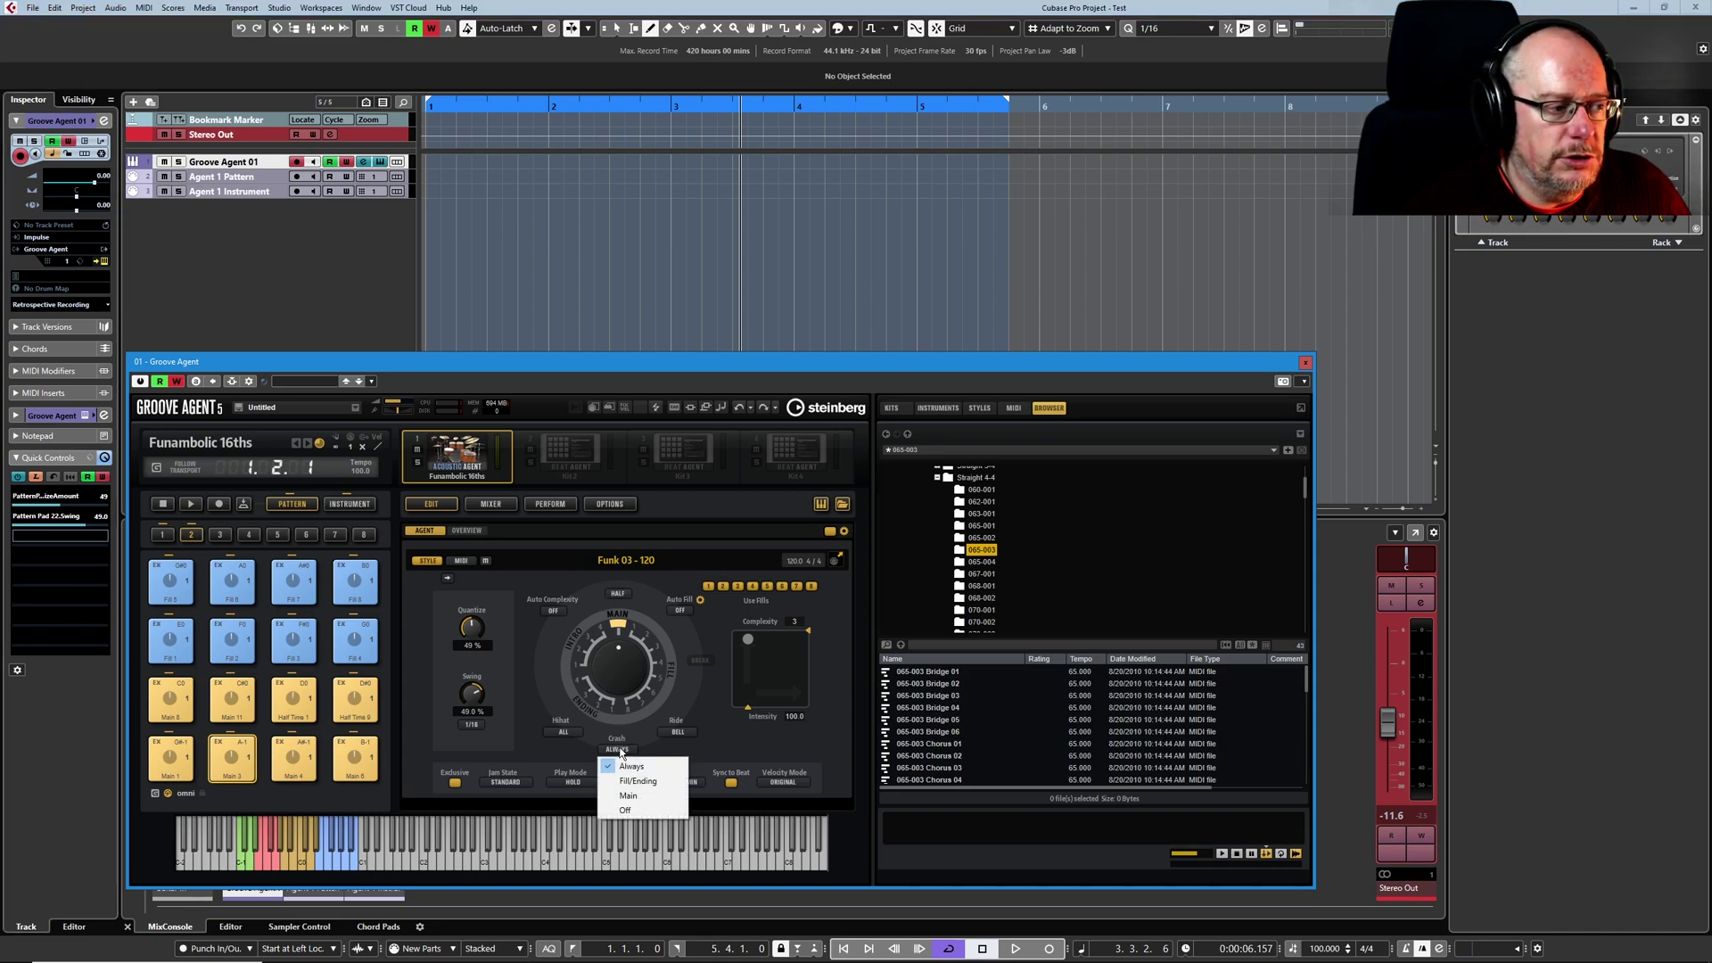
{"action": "left_click", "coordinate": [629, 795]}
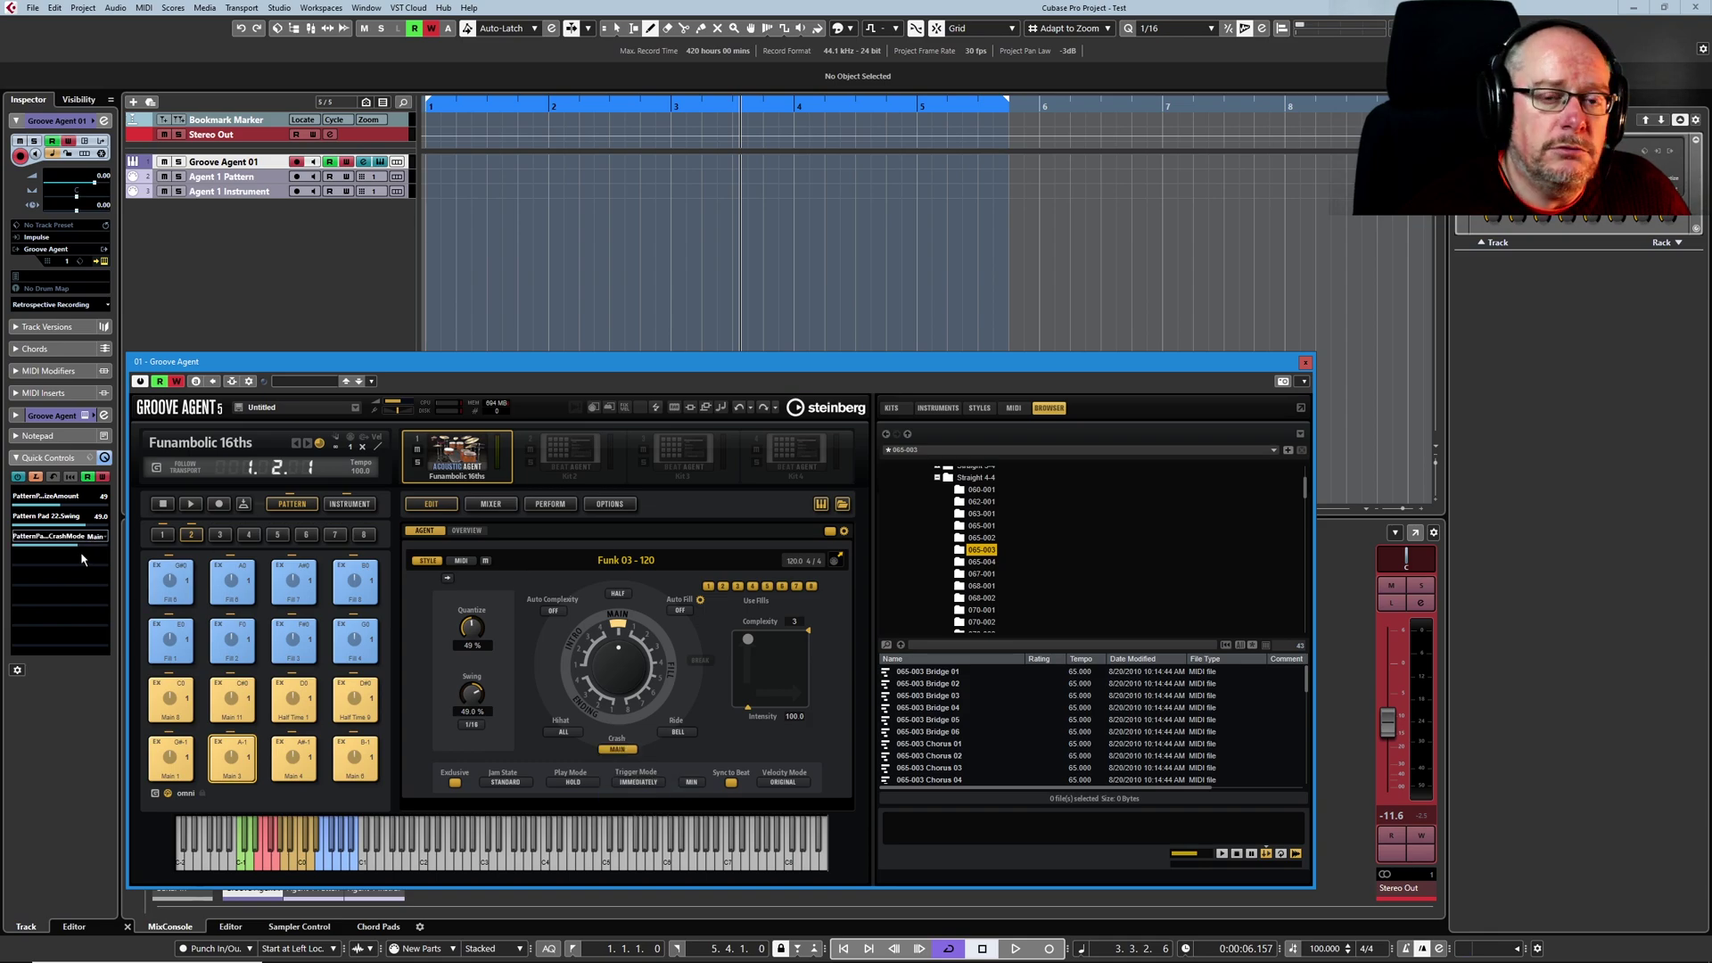
{"action": "left_click", "coordinate": [617, 748]}
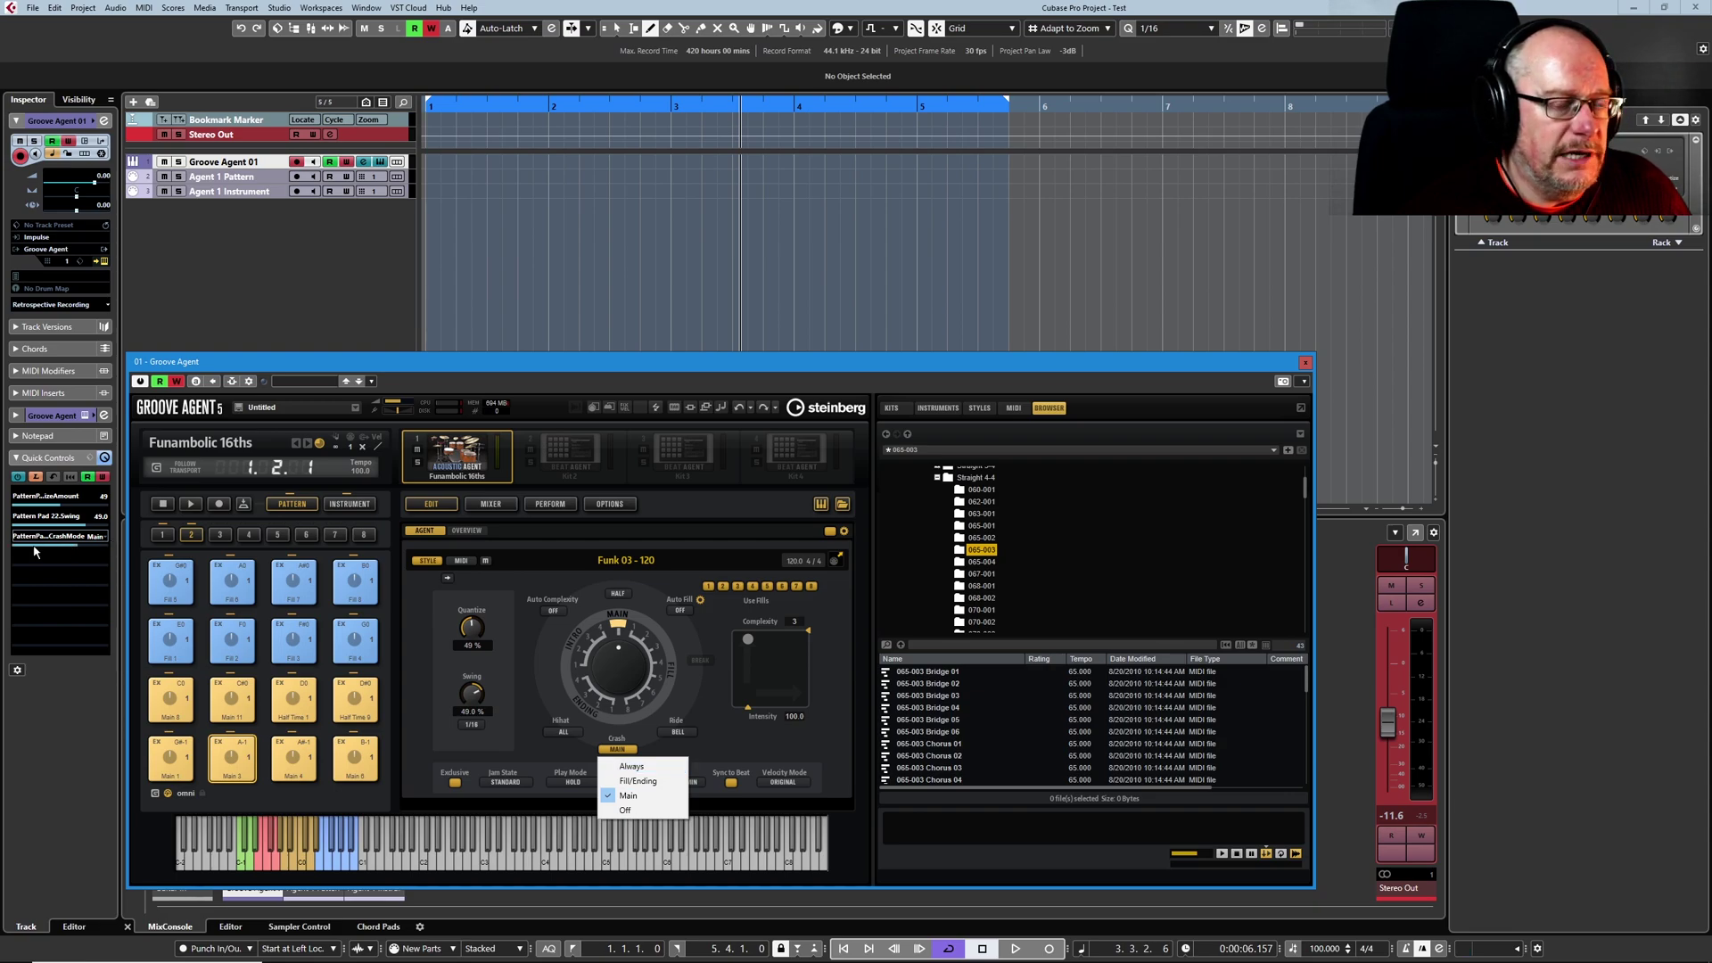
{"action": "left_click", "coordinate": [75, 551]}
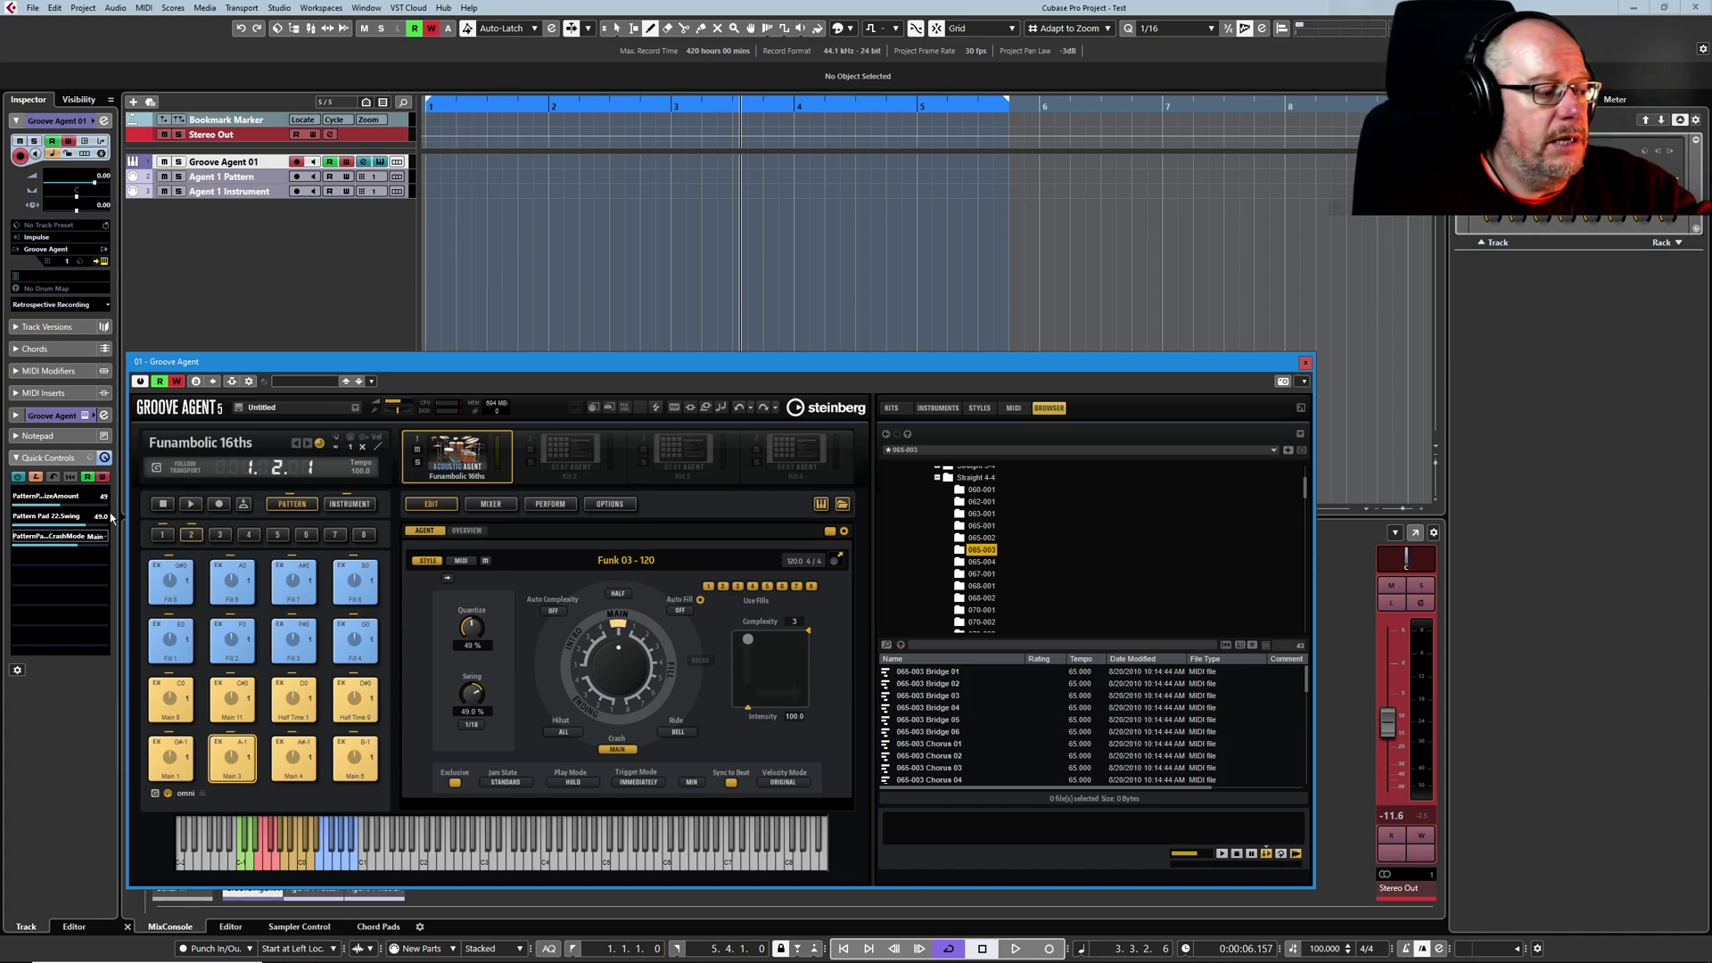
Scroll over the CrashMode quick control to step Crash mode between Always and Fill/Ending
{"action": "left_click", "coordinate": [617, 749]}
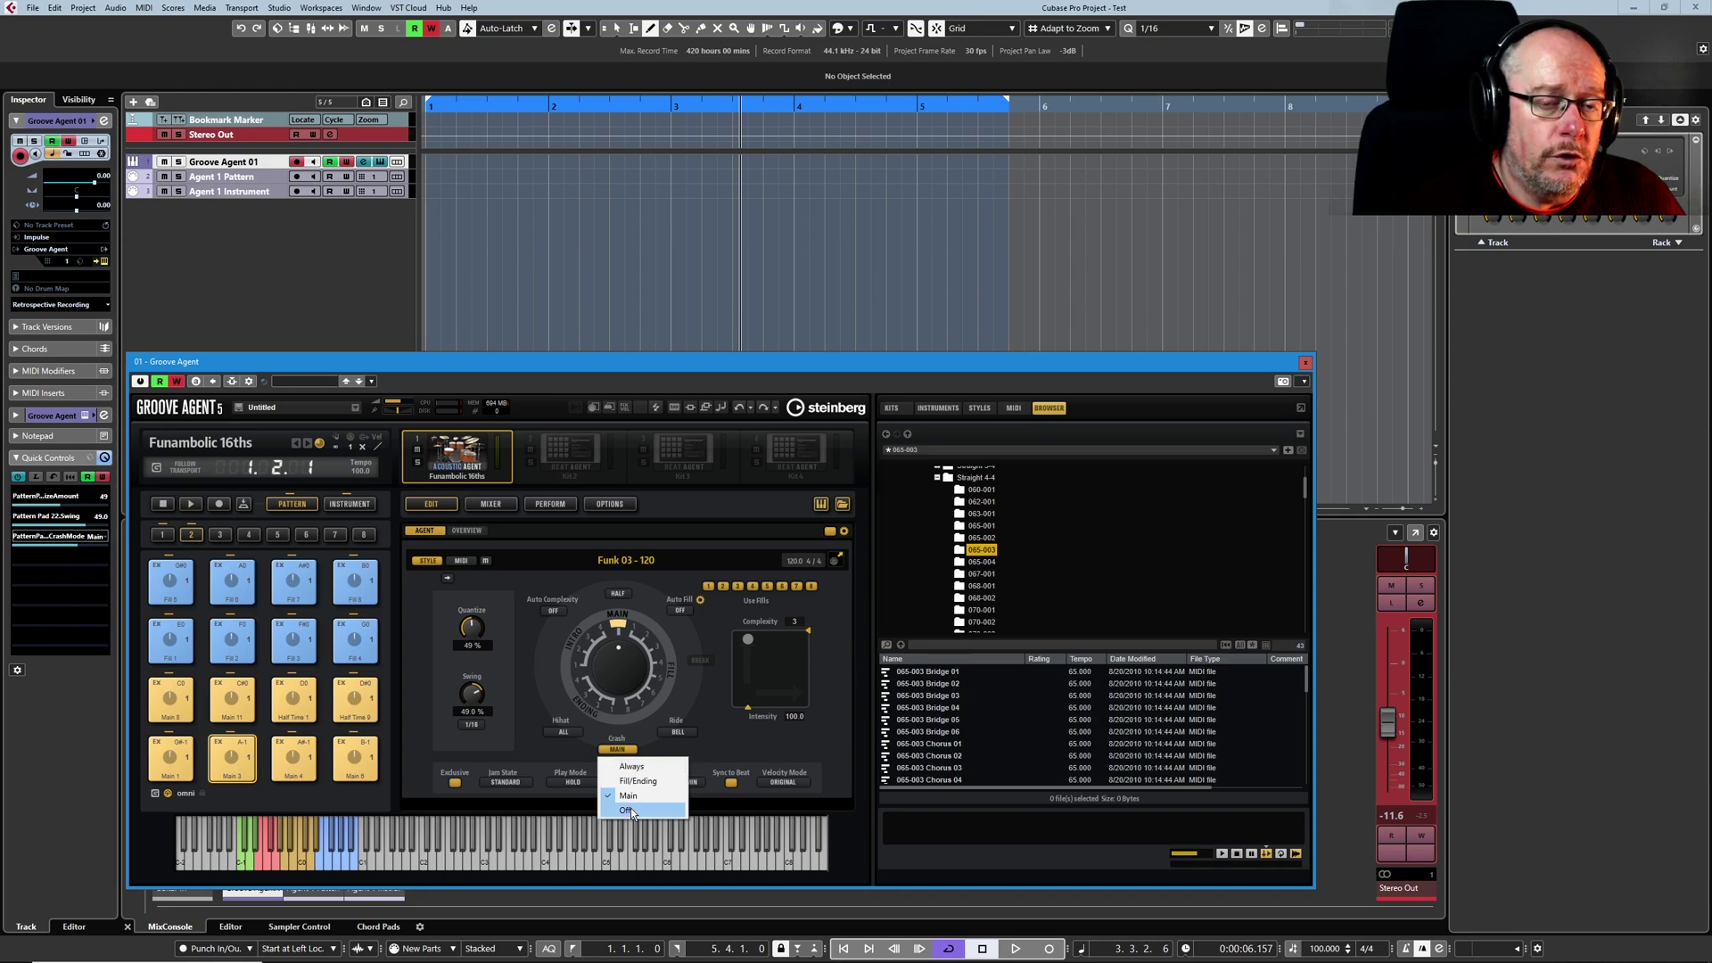
{"action": "left_click", "coordinate": [76, 556]}
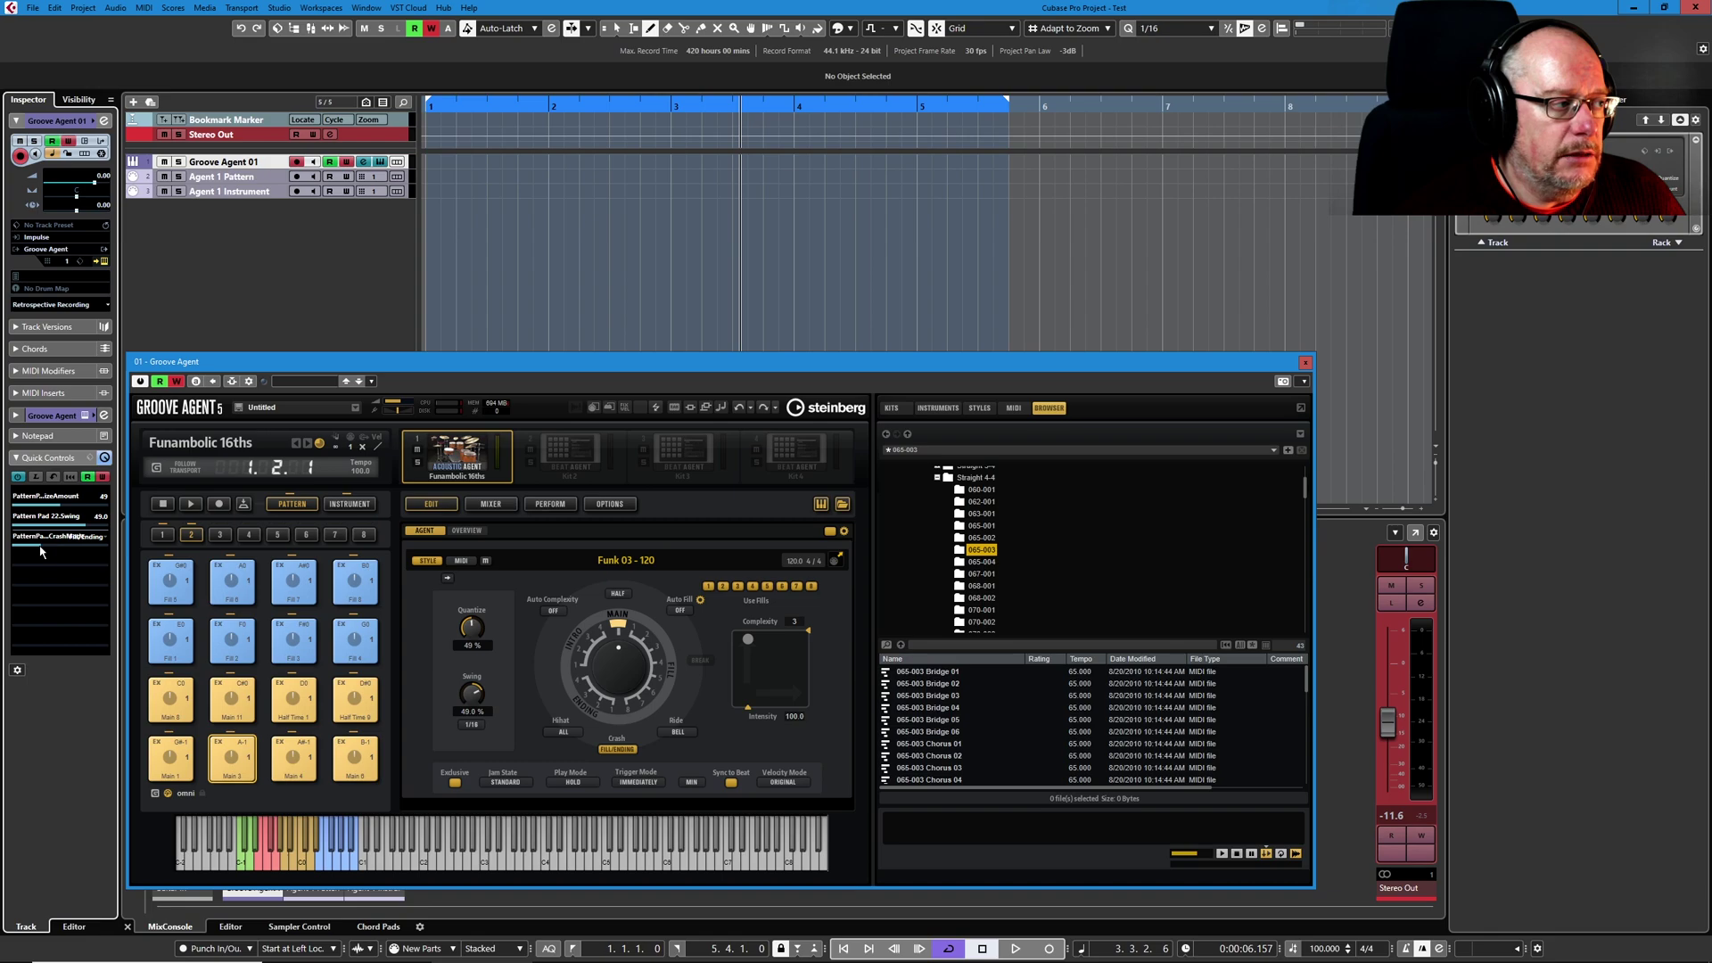
{"action": "scroll", "coordinate": [86, 552], "scroll_direction": "up", "scroll_amount": 3}
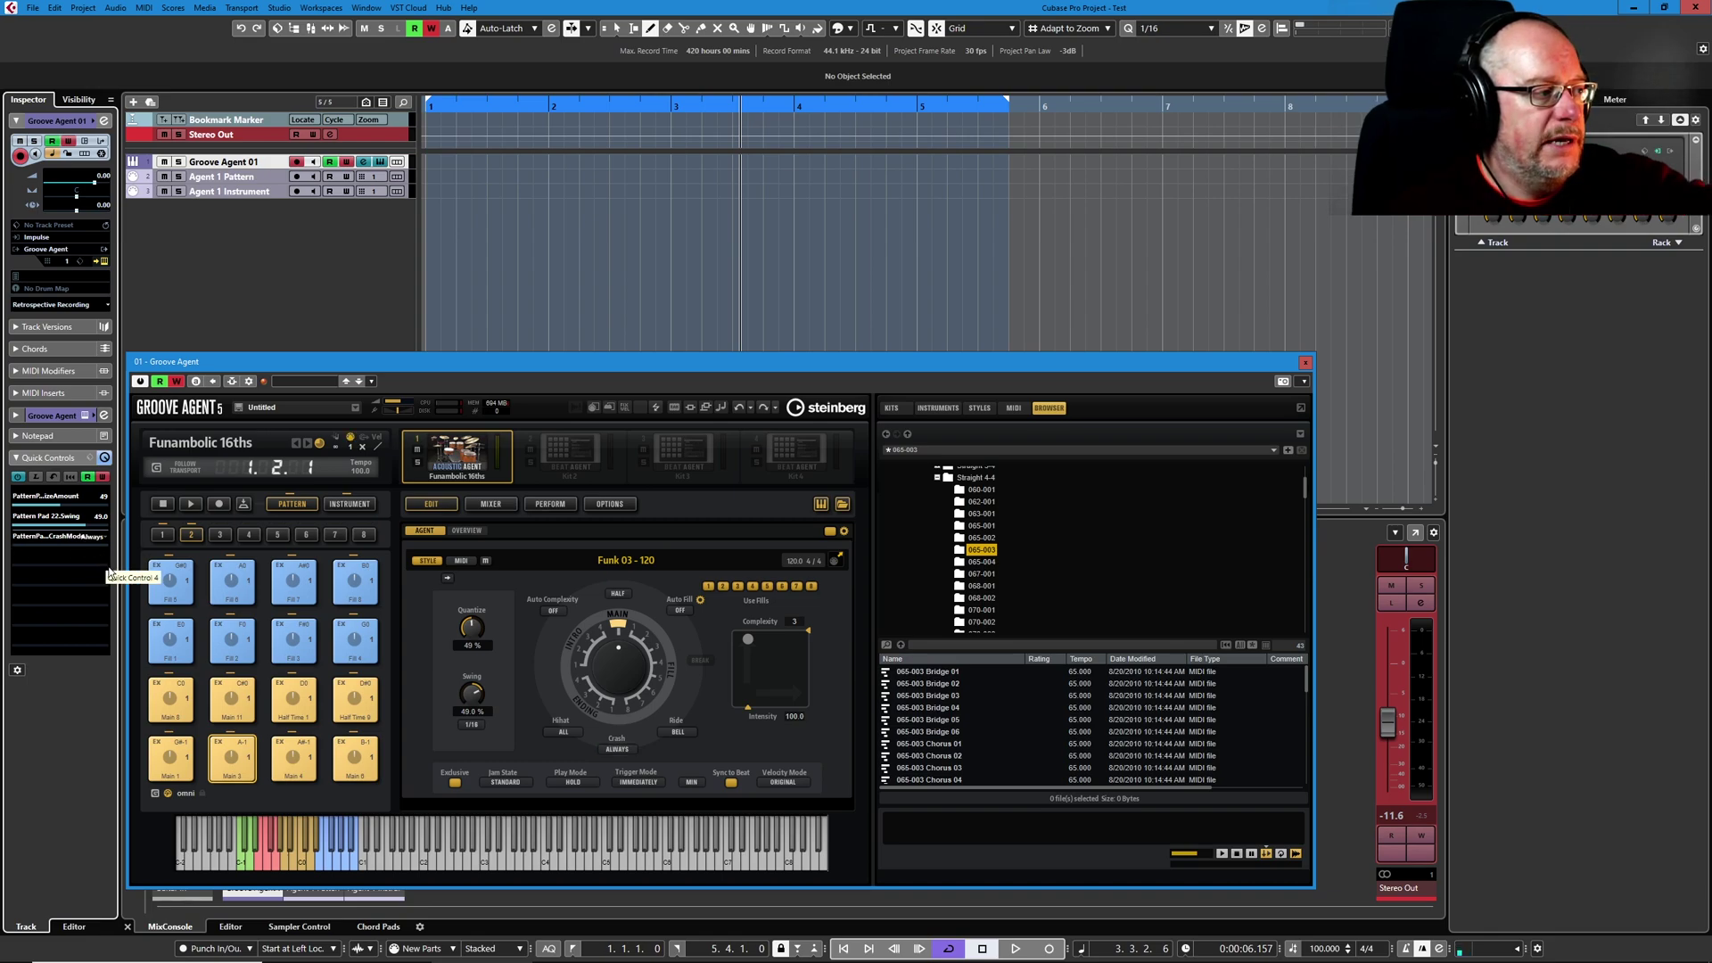
{"action": "scroll", "coordinate": [110, 576], "scroll_direction": "down", "scroll_amount": 1}
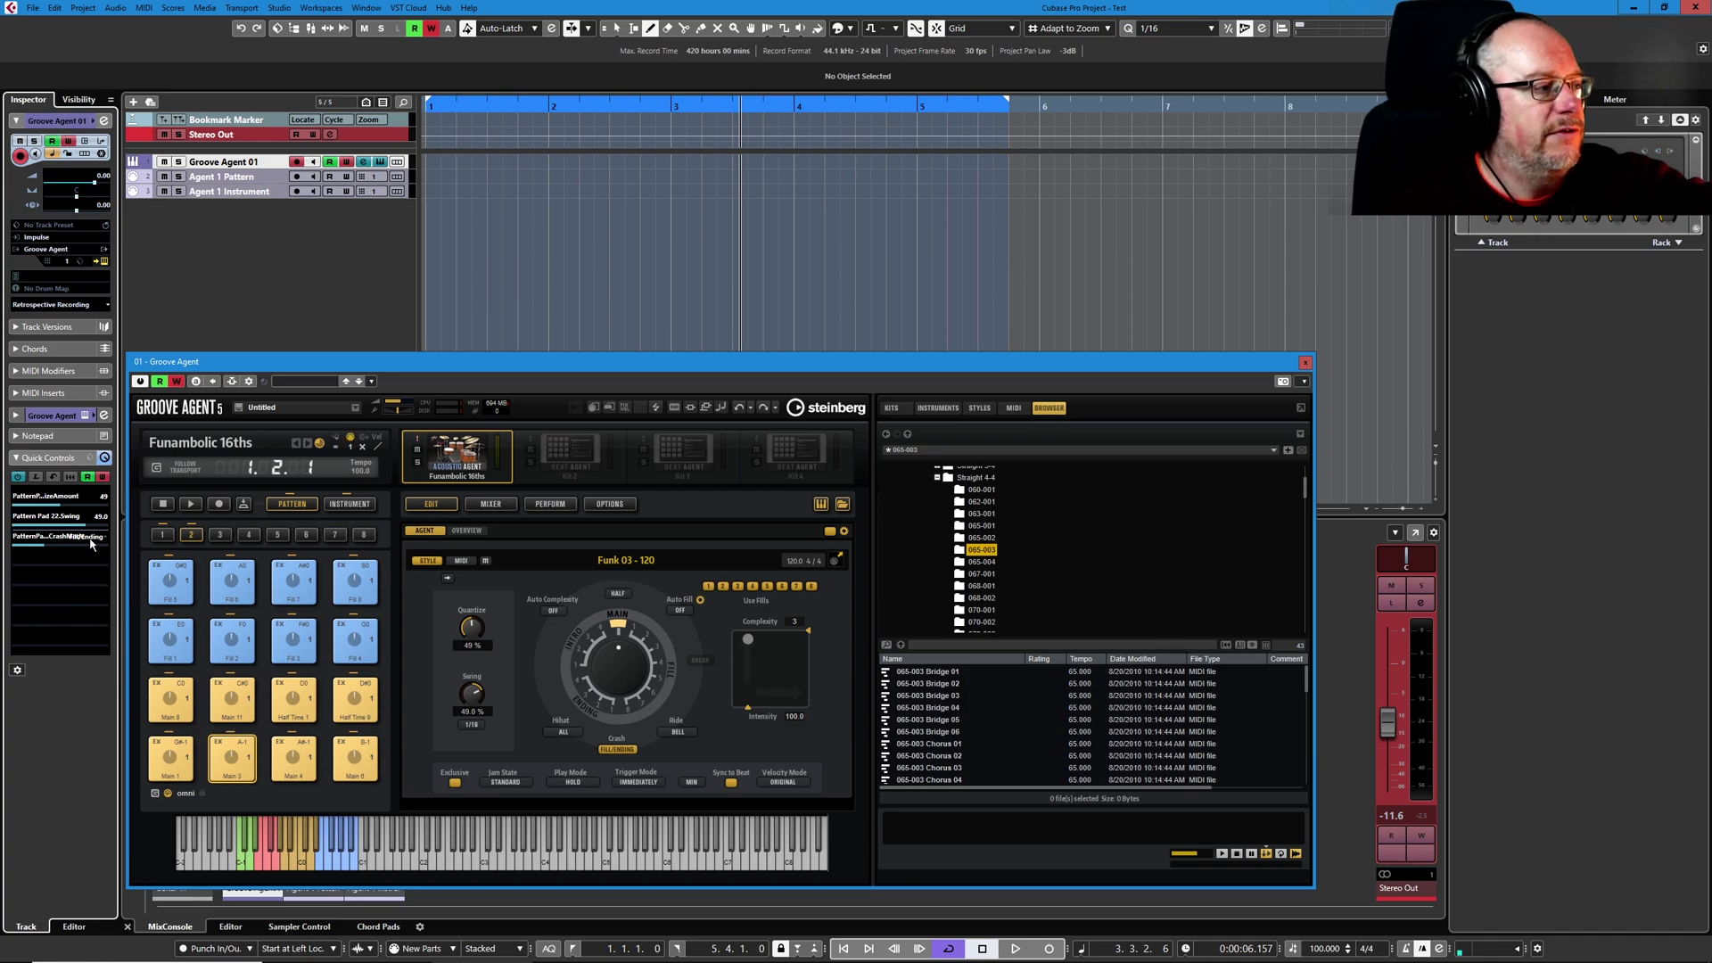
{"action": "left_click", "coordinate": [94, 536]}
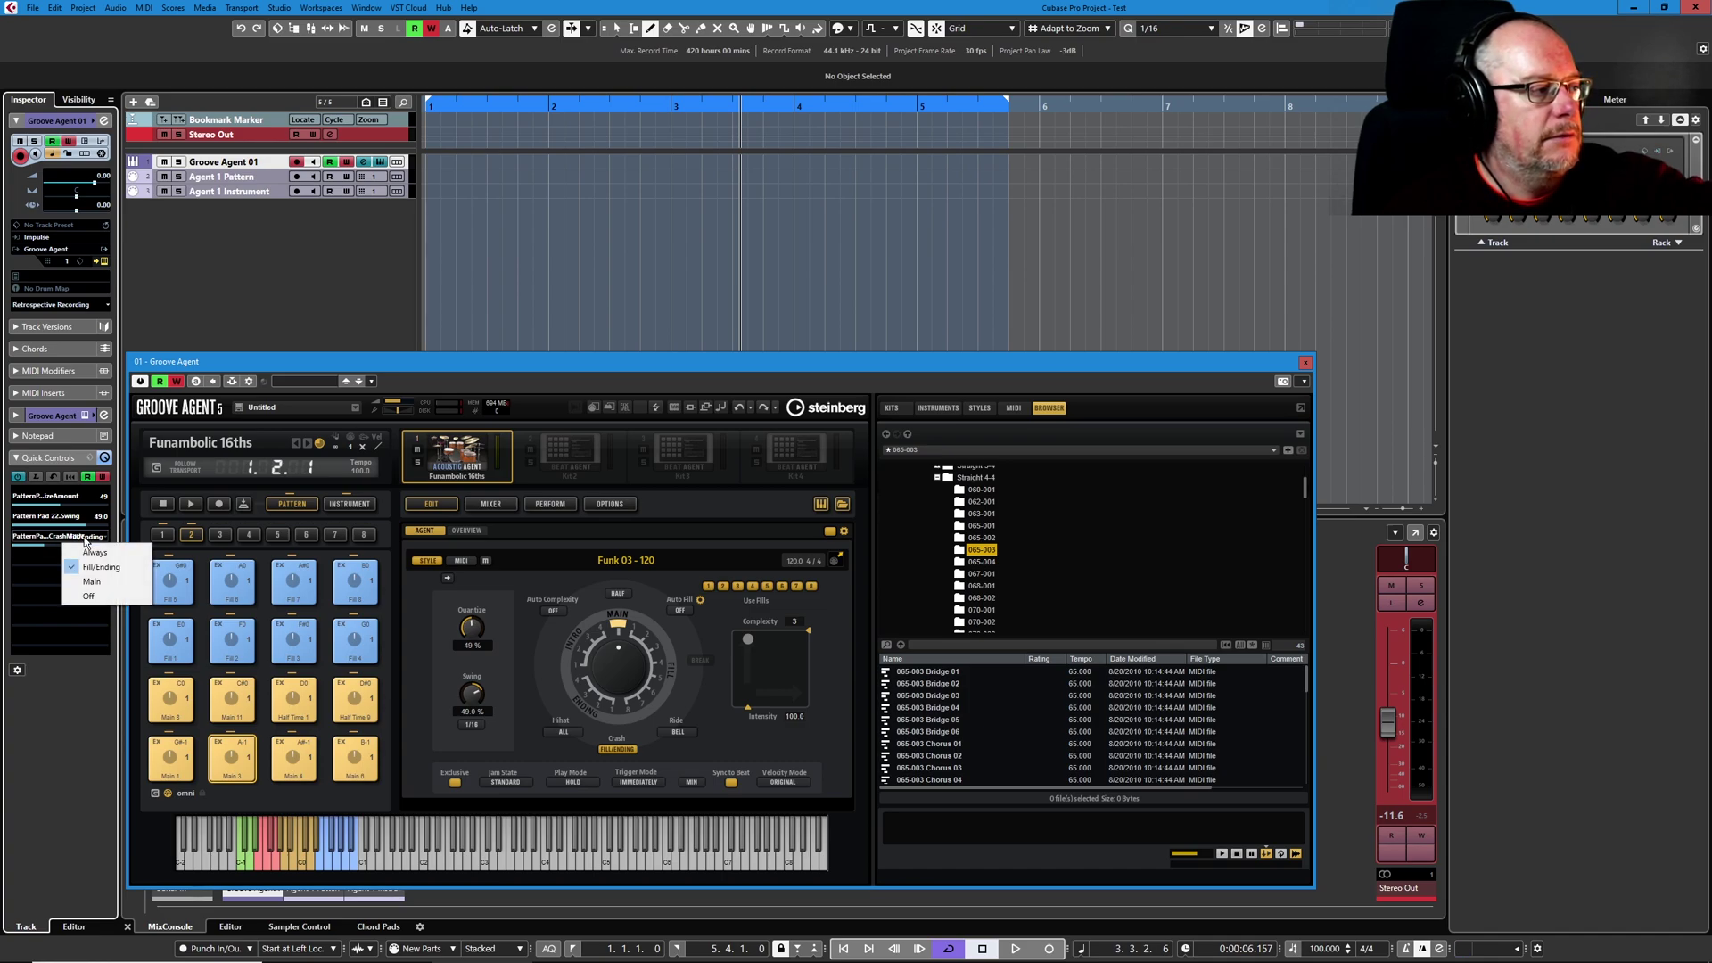
{"action": "left_click", "coordinate": [31, 562]}
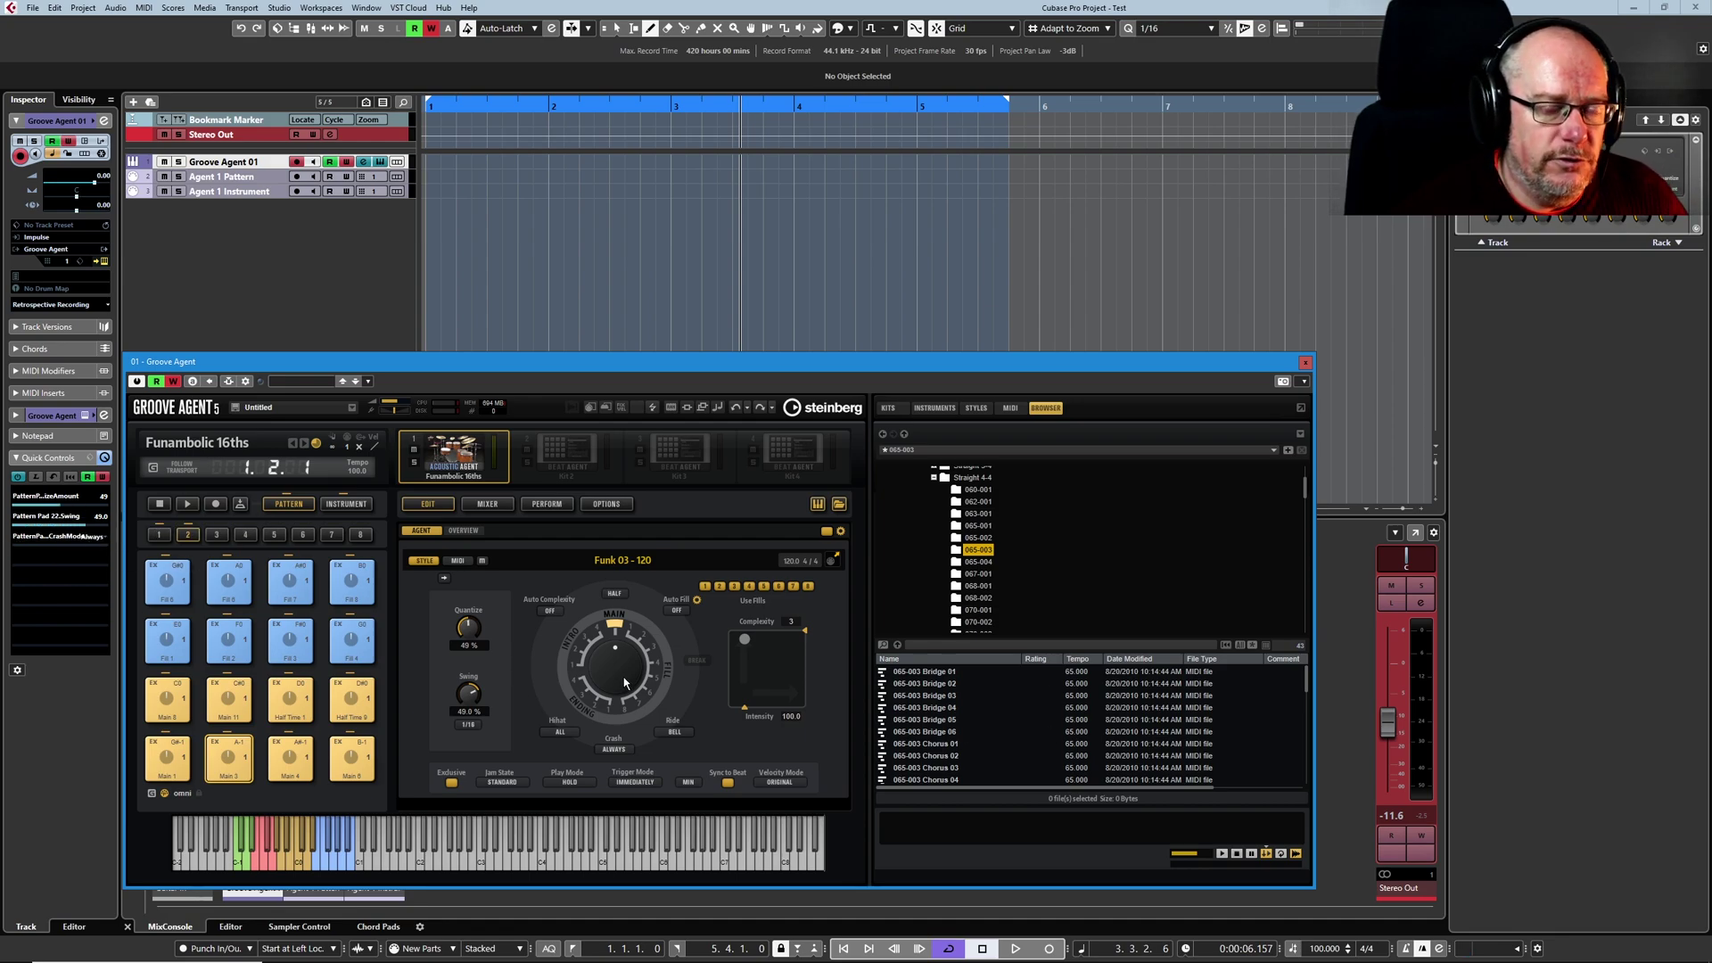
Check the user automation assignments under OPTIONS, go back to EDIT, and bring up the Ride BELL menu
{"action": "left_click", "coordinate": [607, 504]}
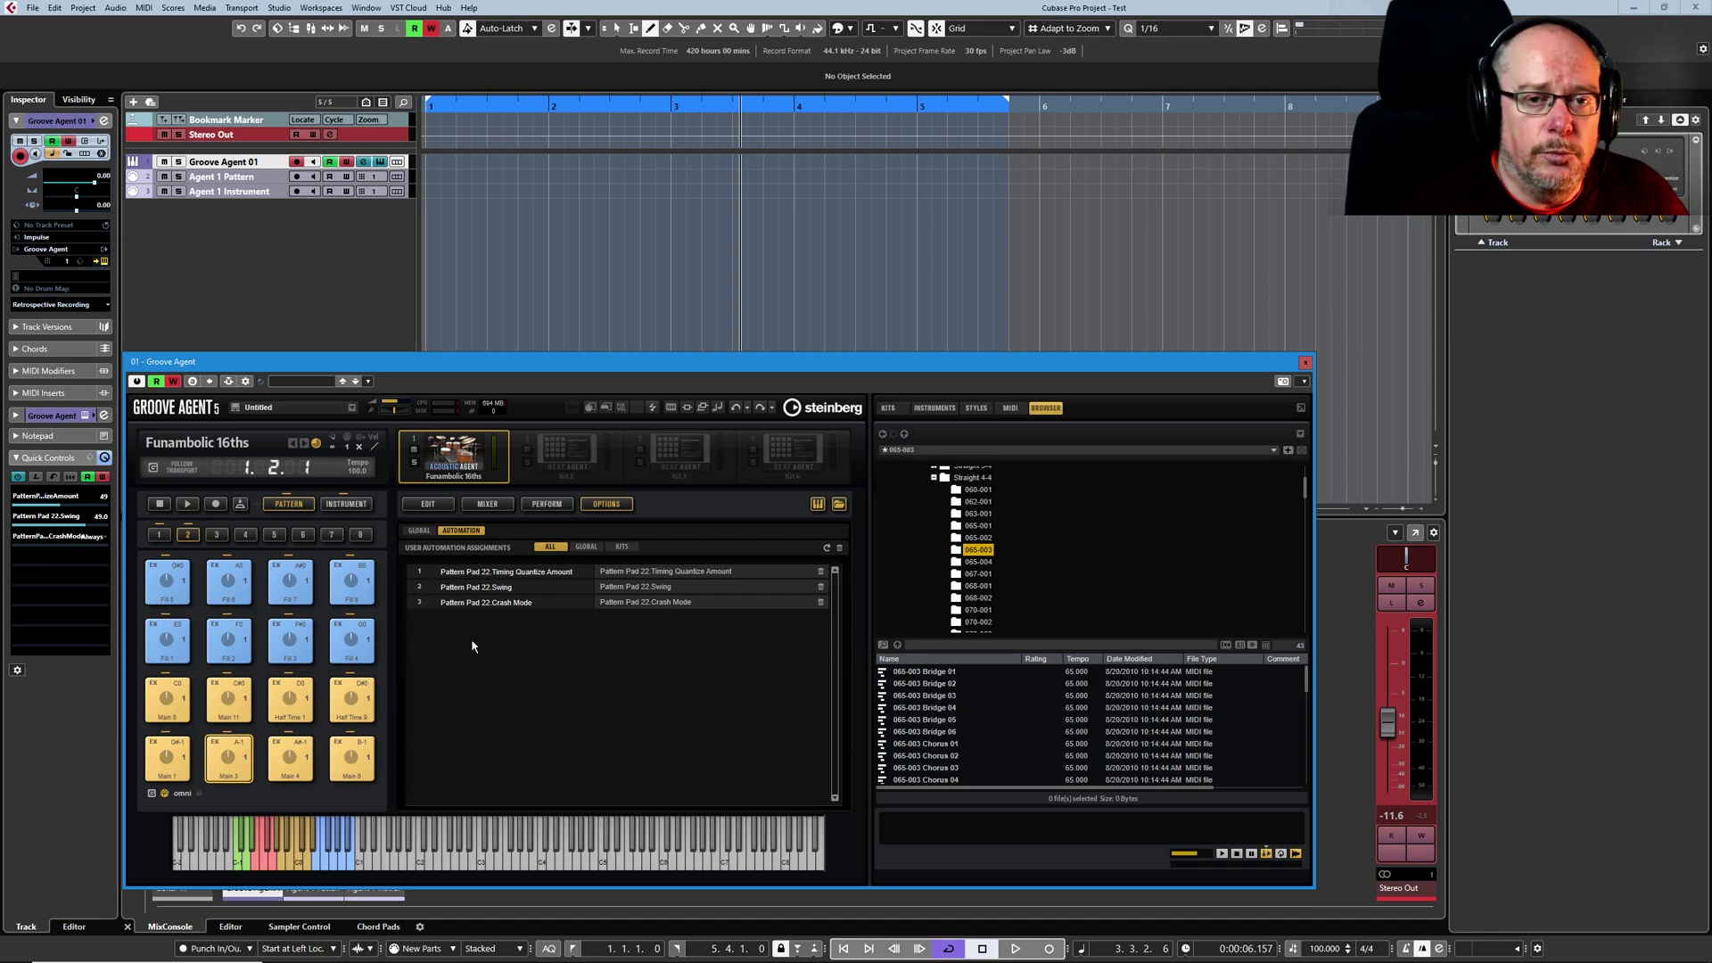
{"action": "left_click", "coordinate": [430, 505]}
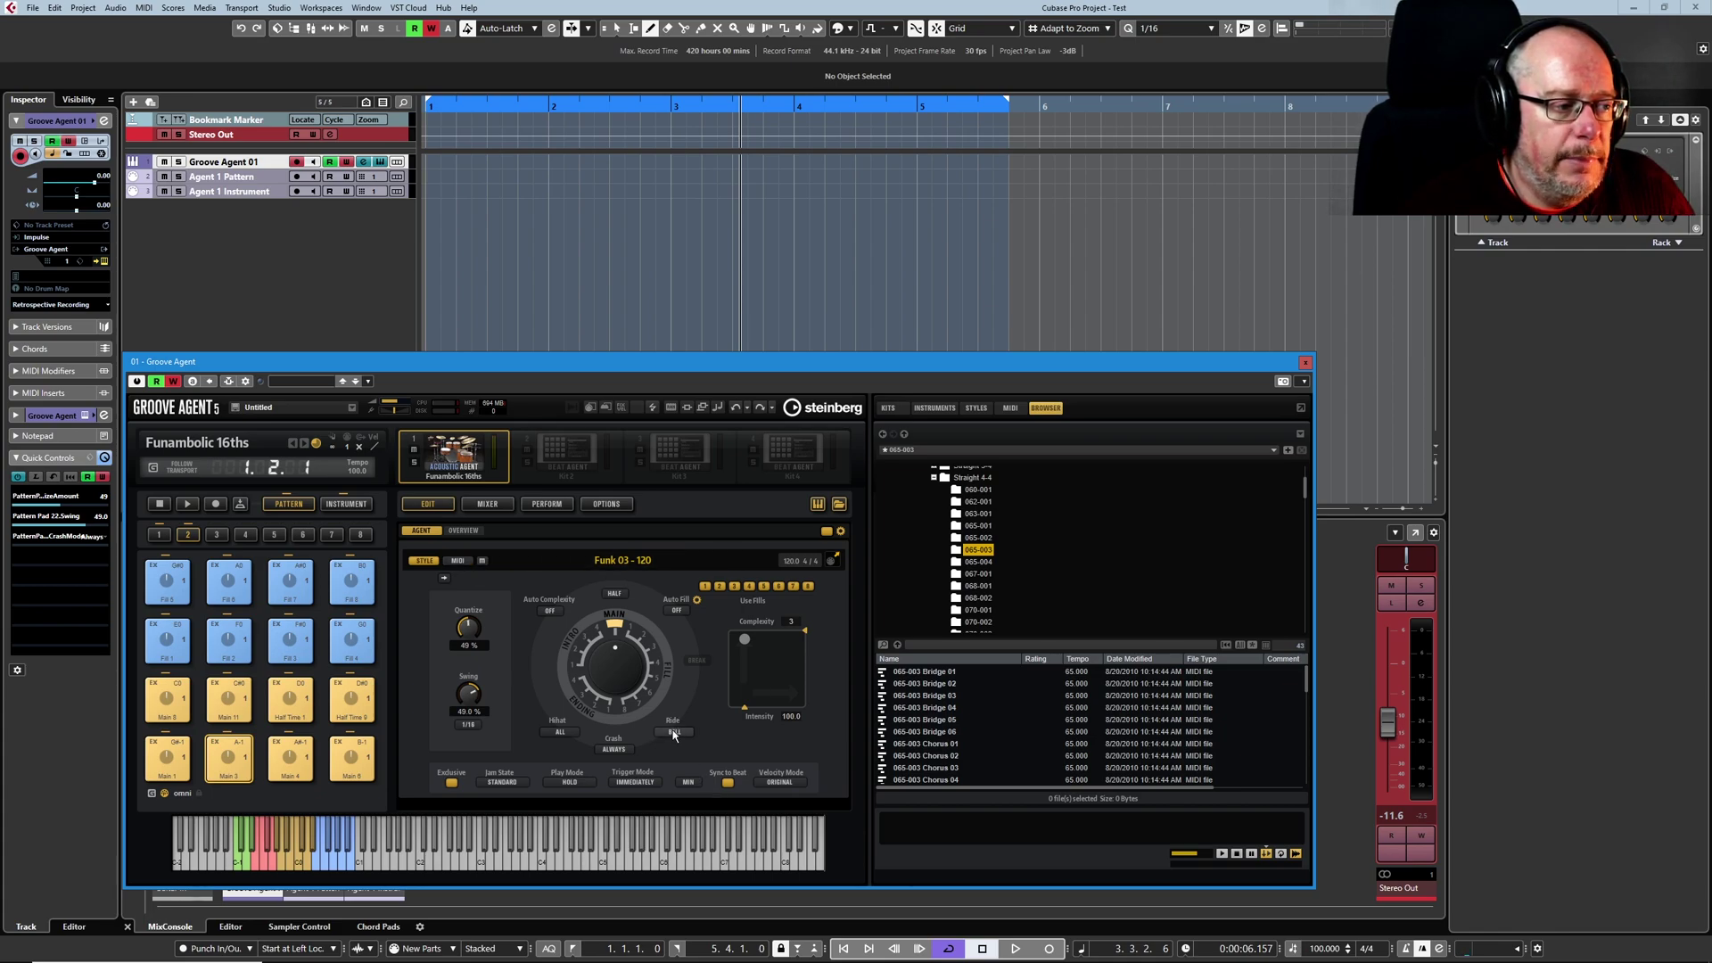
{"action": "right_click", "coordinate": [675, 731]}
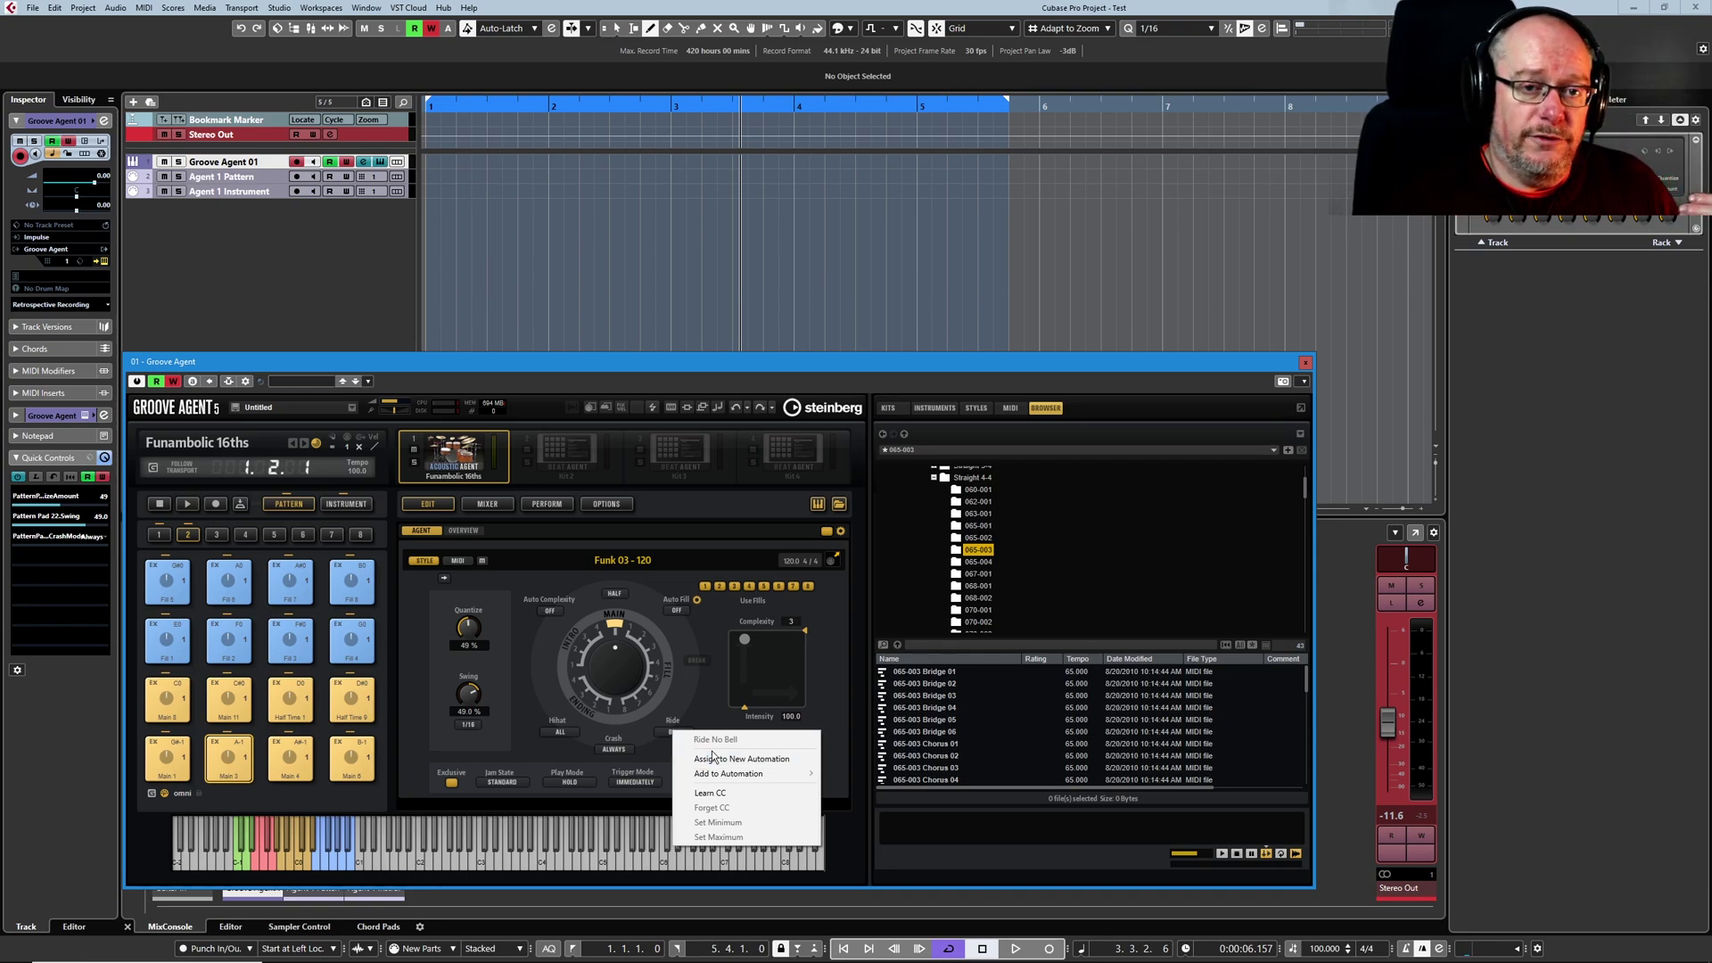
Add the Ride bell setting to the Pattern Pad 22.Crash Mode automation parameter
{"action": "mouse_move", "coordinate": [737, 777]}
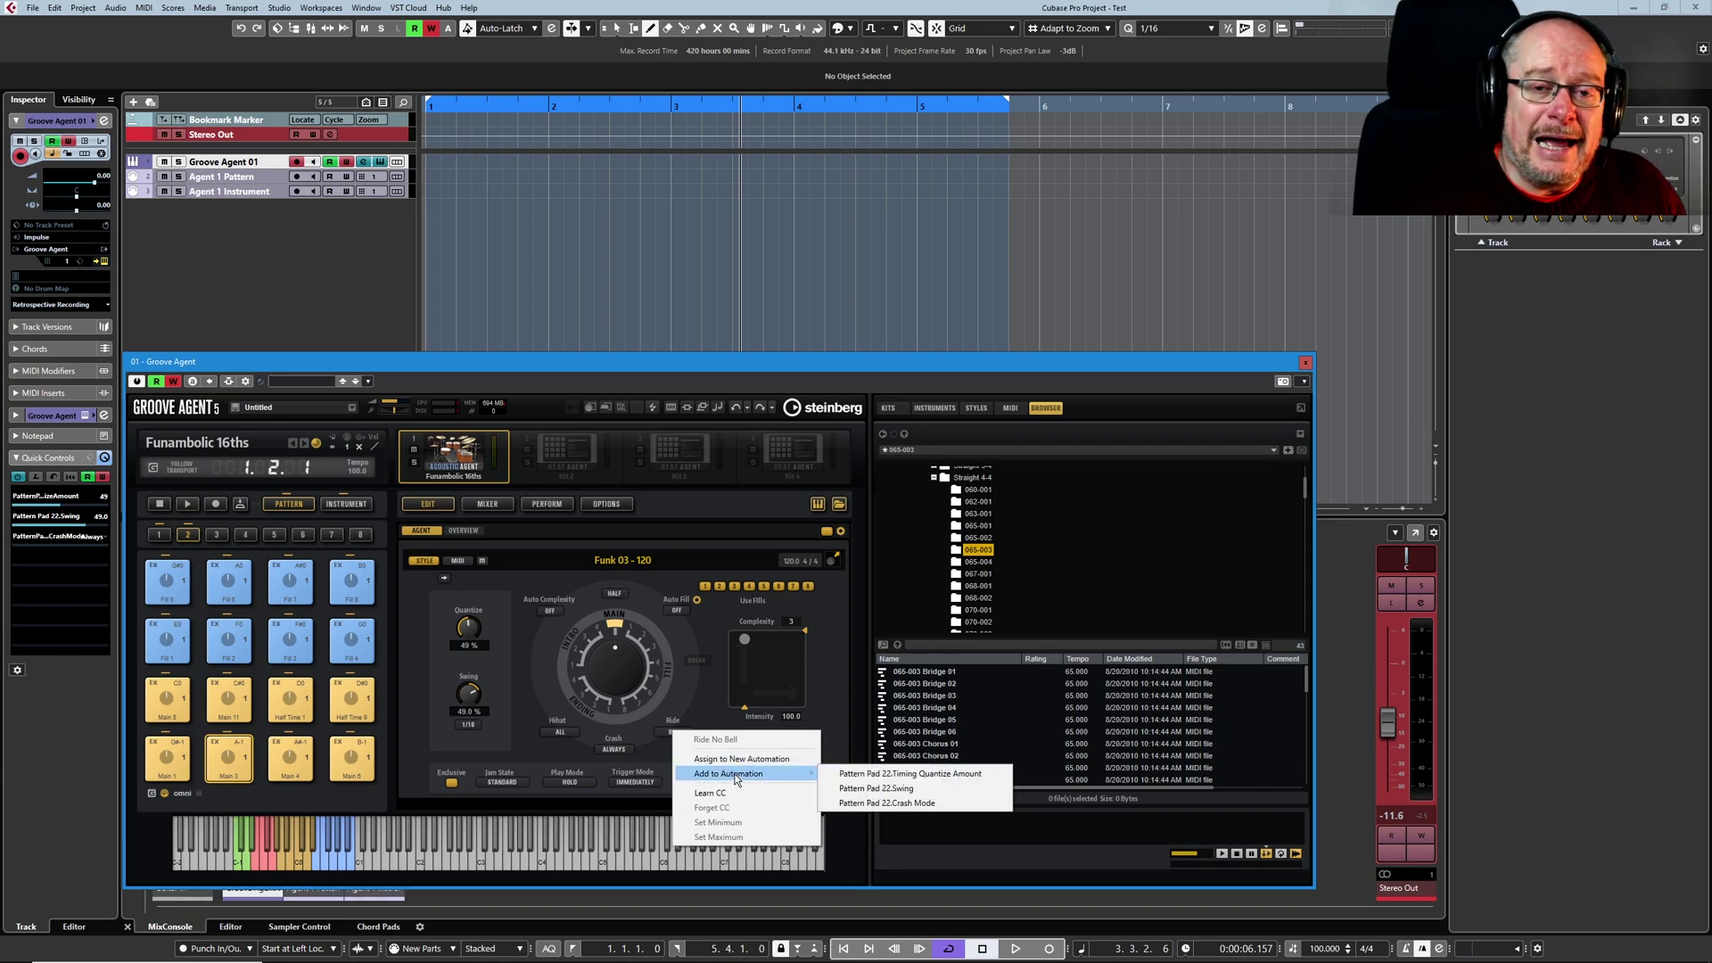
{"action": "left_click", "coordinate": [911, 805]}
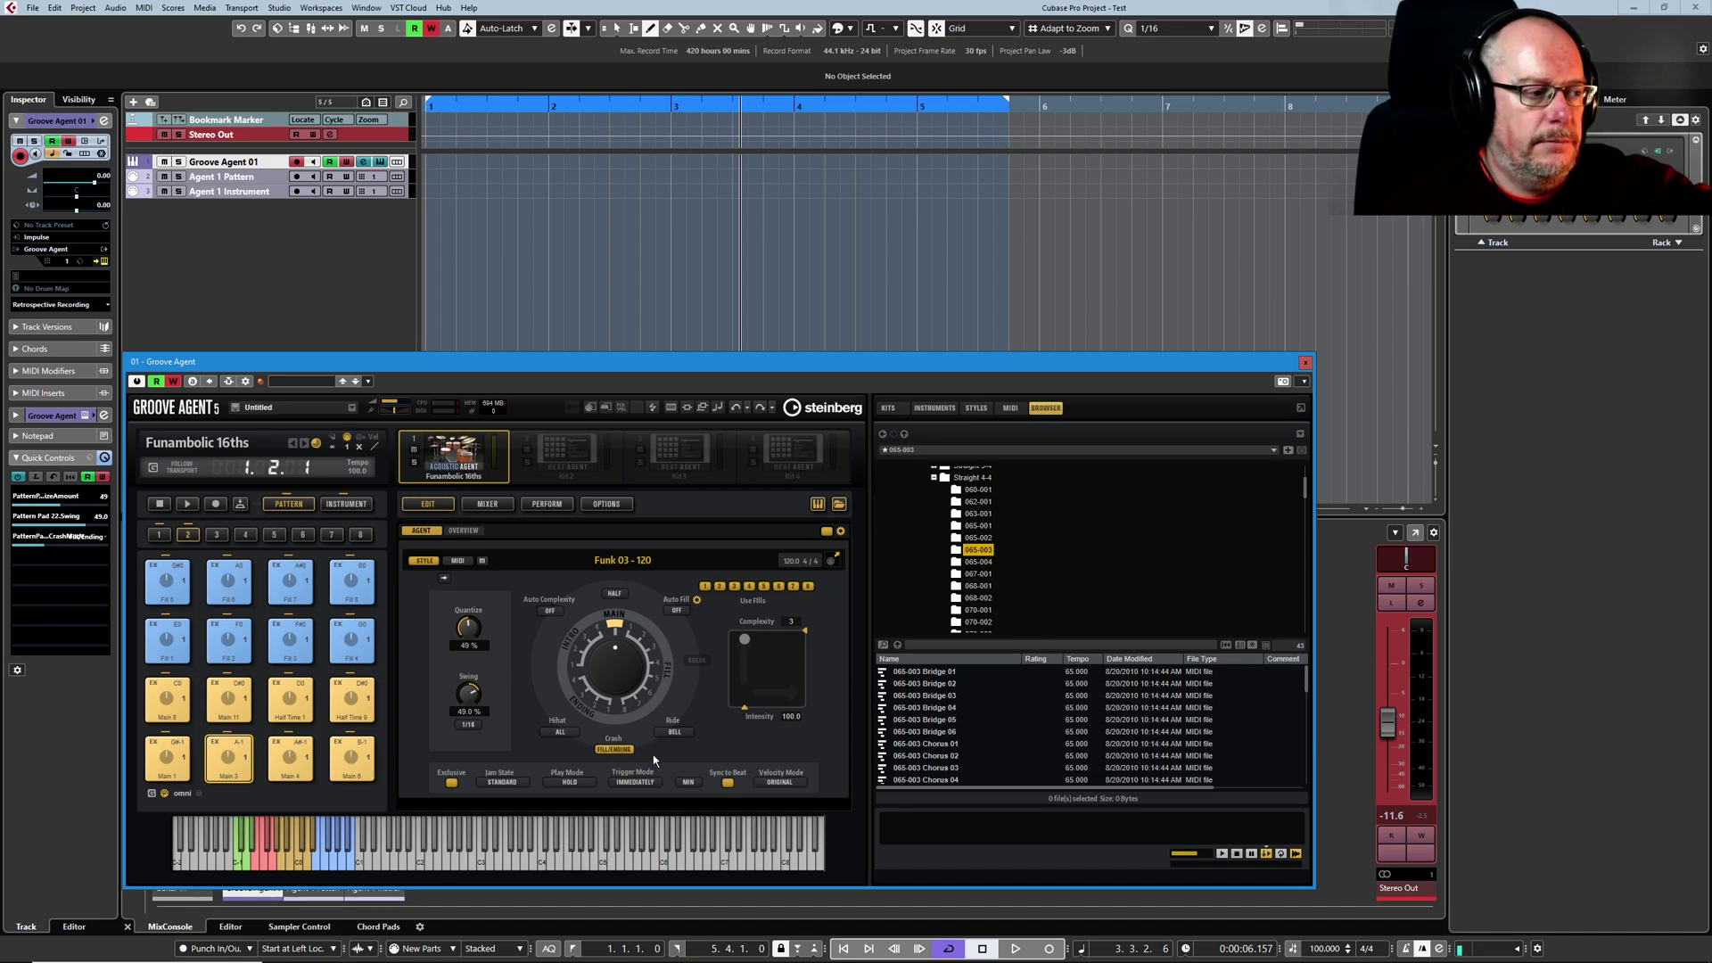
Switch Groove Agent's Crash mode to Main, then to Always
{"action": "left_click", "coordinate": [615, 749]}
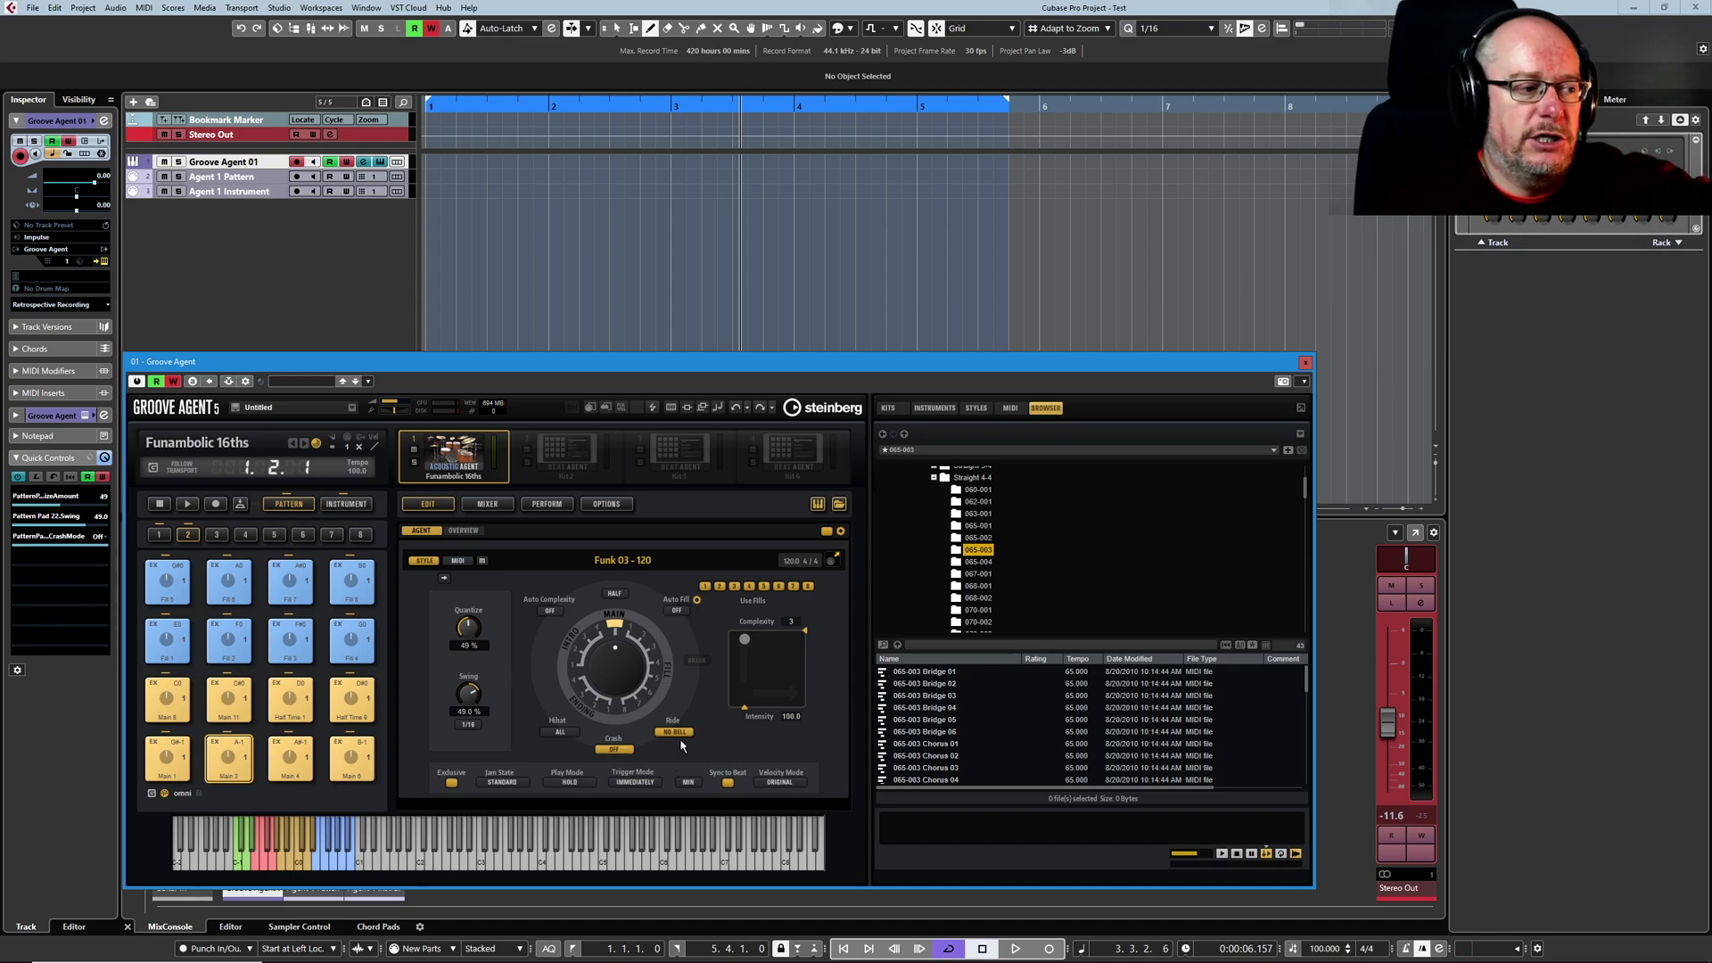
{"action": "left_click", "coordinate": [614, 749]}
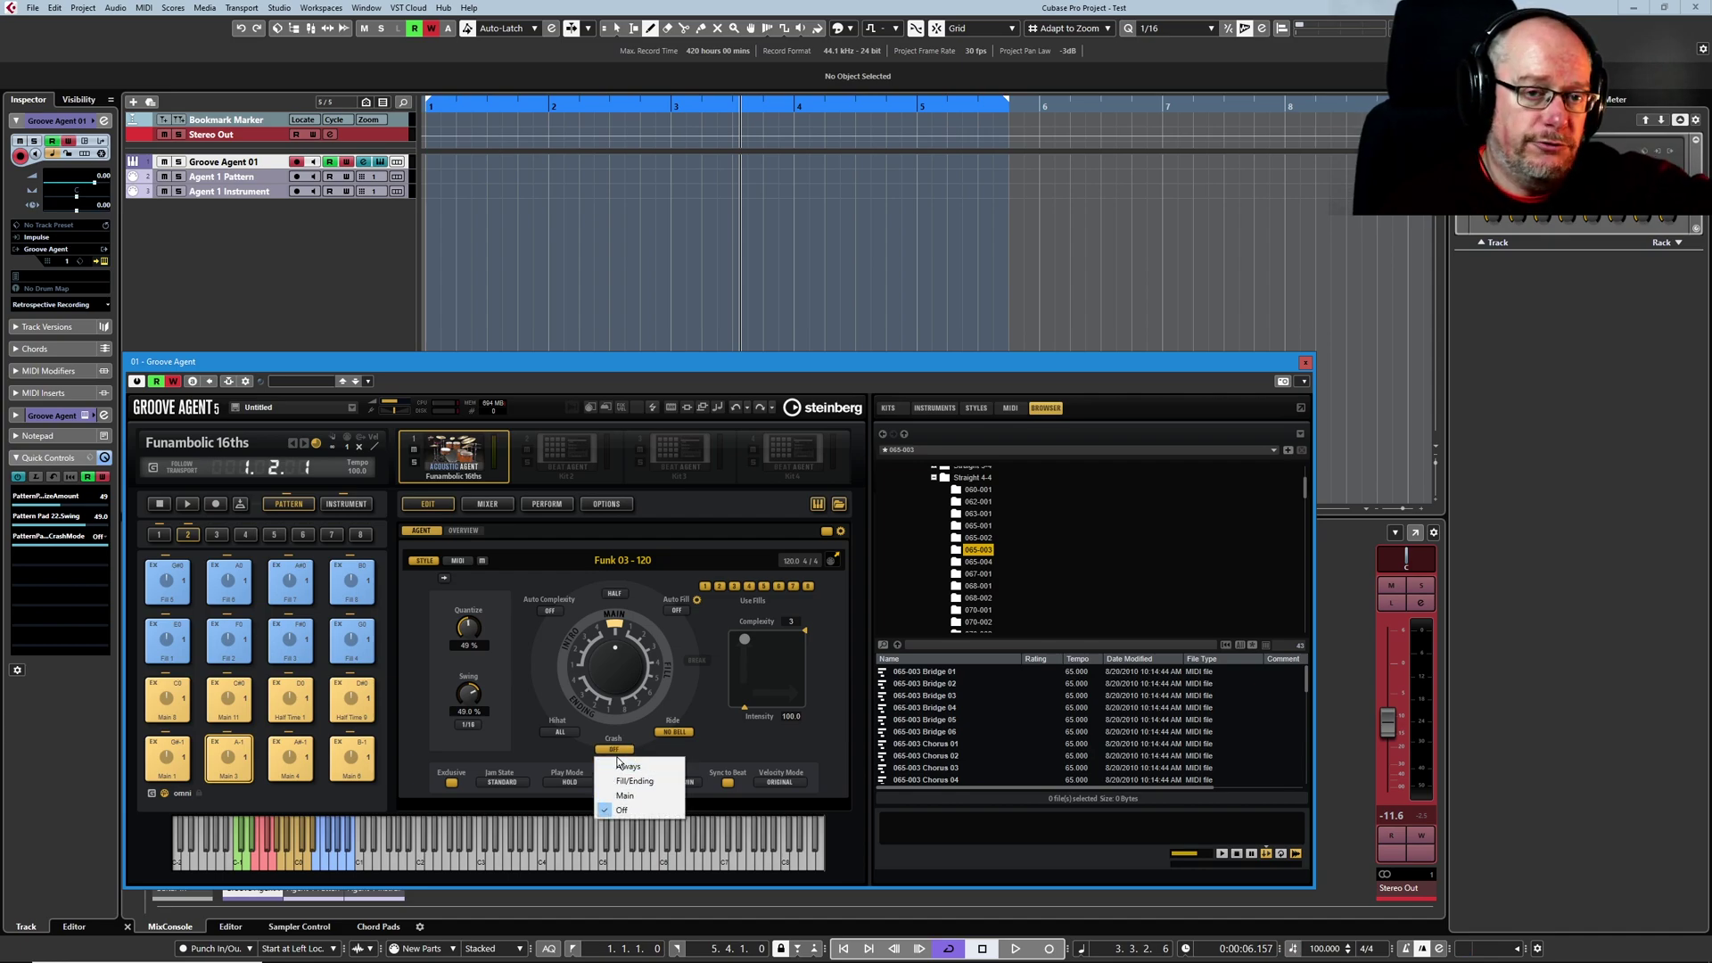
{"action": "left_click", "coordinate": [622, 766]}
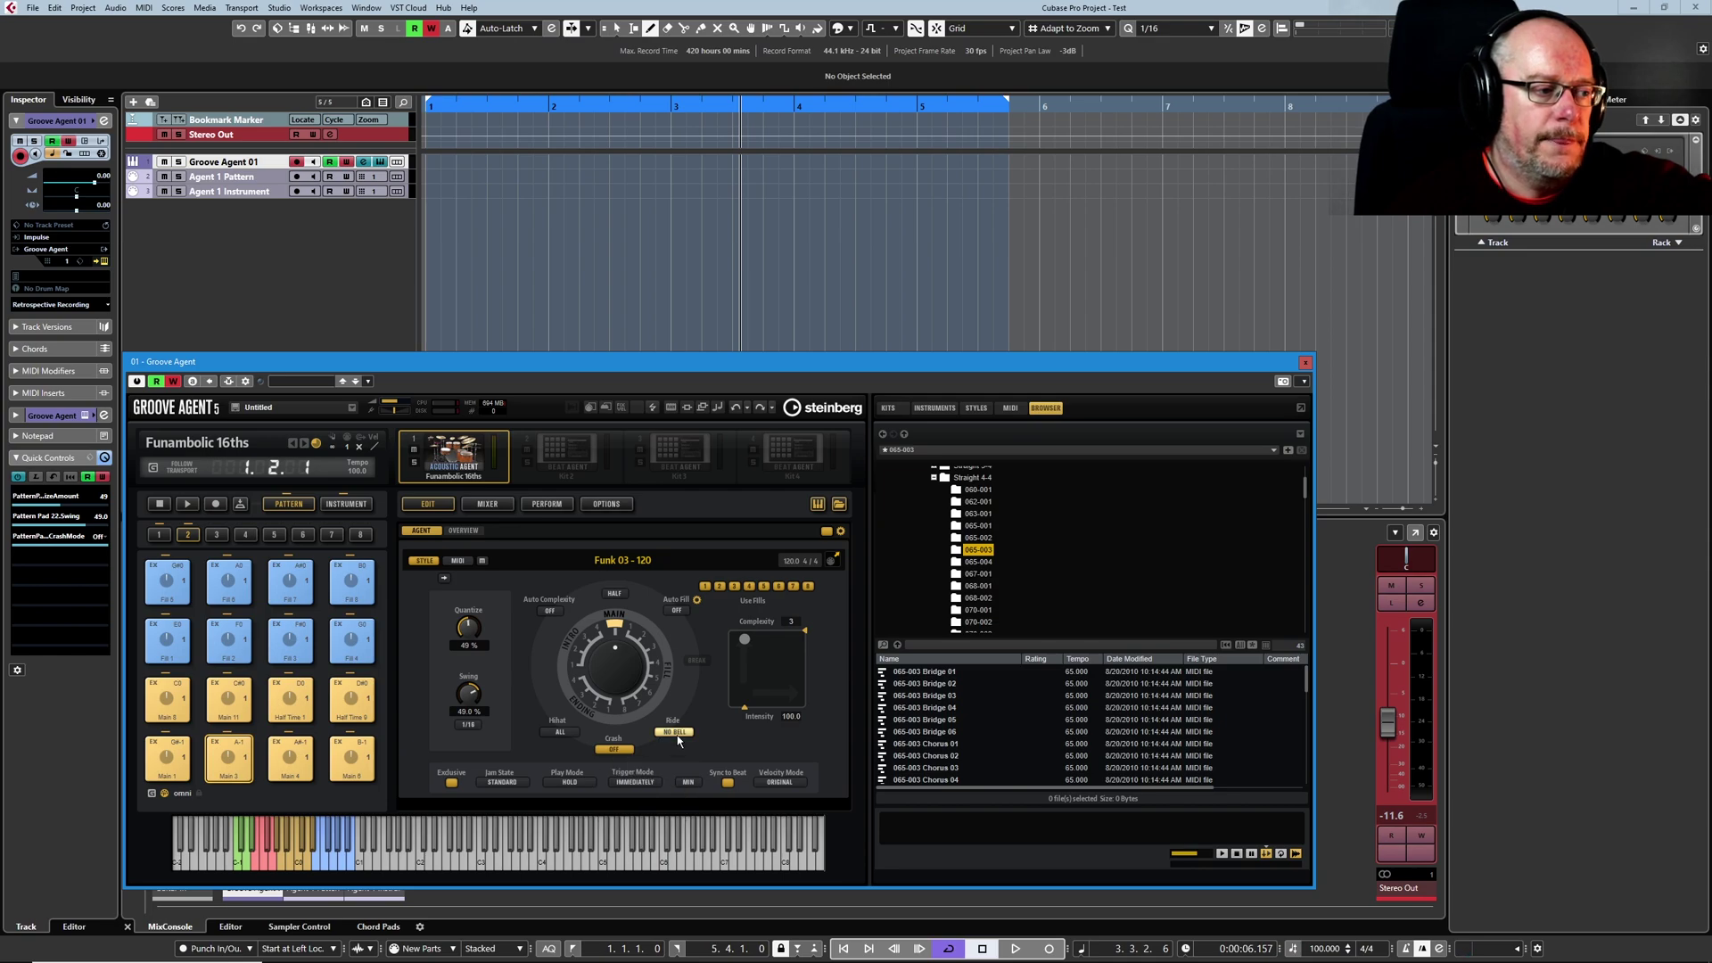
Toggle Ride between Bell and No Bell repeatedly, watching Crash mode and the CrashMode quick control follow
{"action": "left_click", "coordinate": [676, 732]}
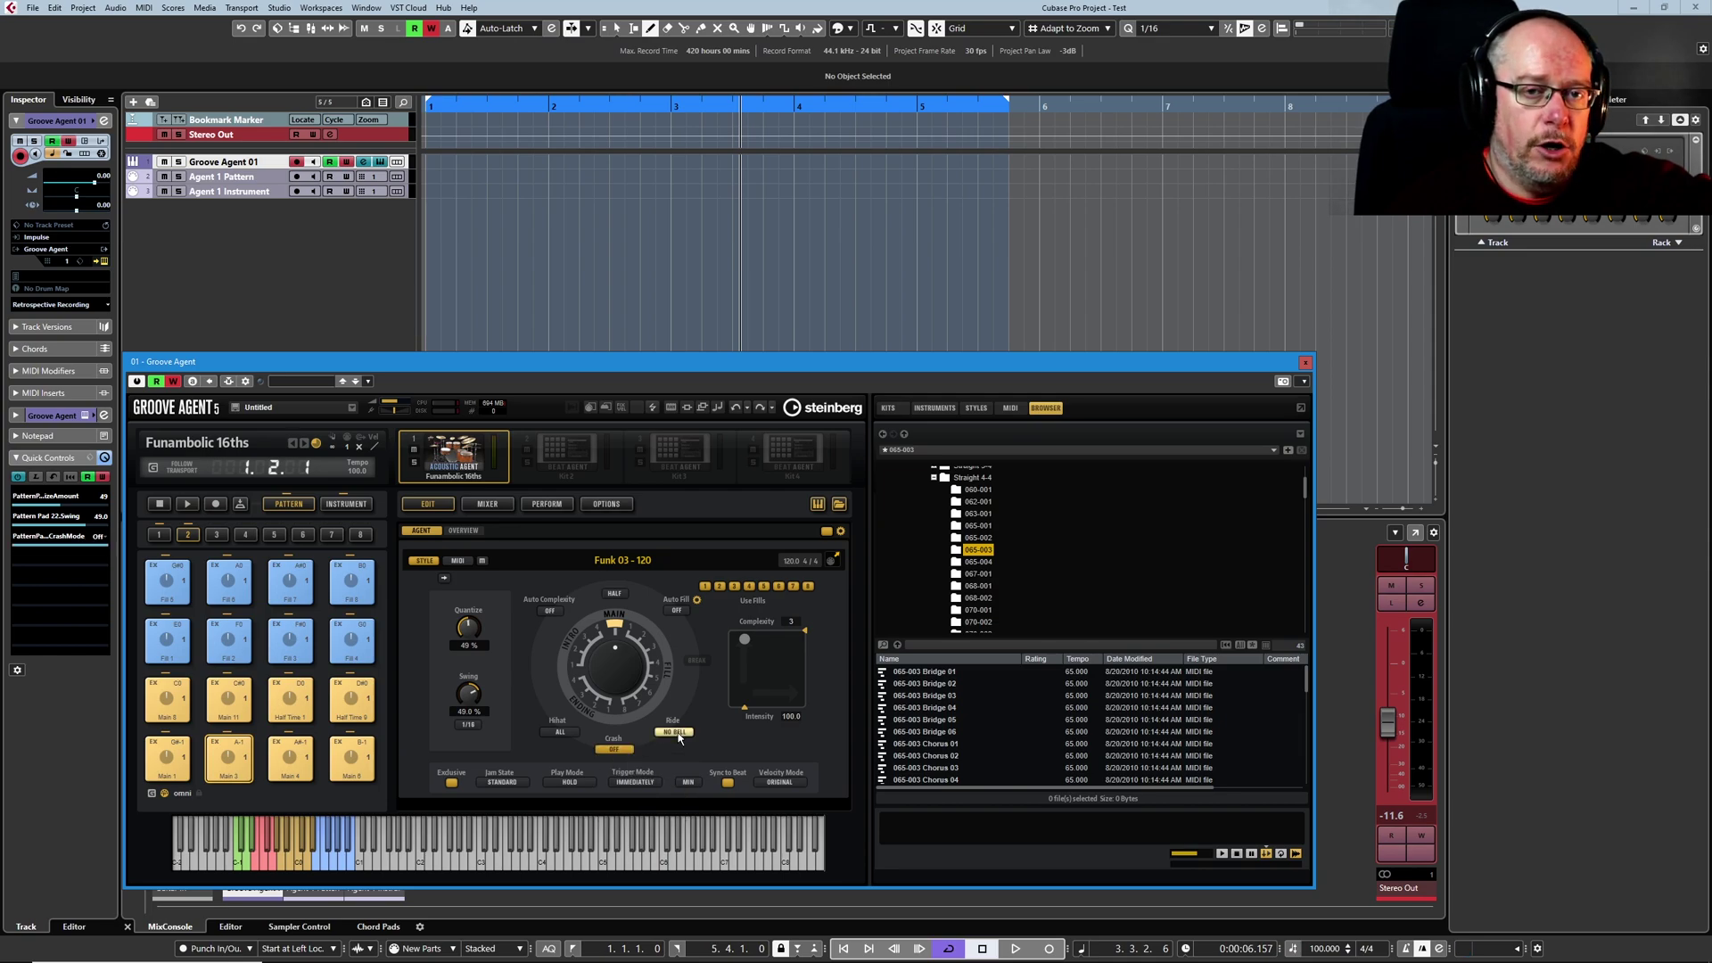
{"action": "left_click", "coordinate": [676, 734]}
{"action": "left_click", "coordinate": [678, 736]}
{"action": "left_click", "coordinate": [679, 736]}
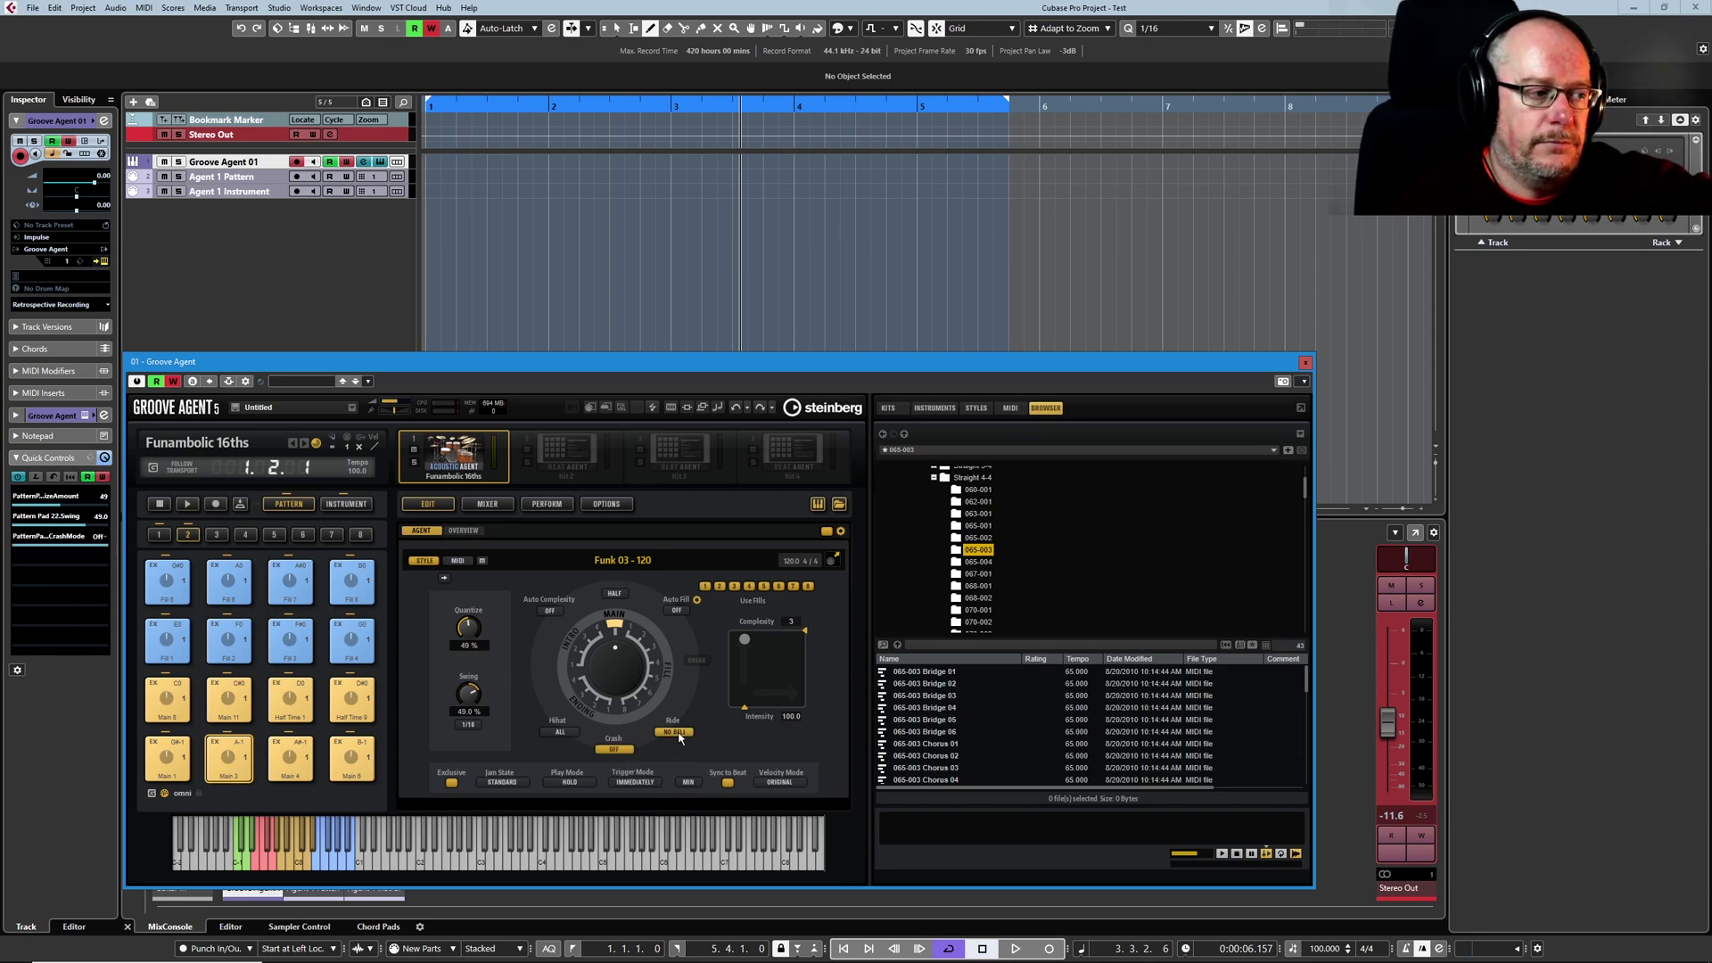
{"action": "left_click", "coordinate": [681, 735]}
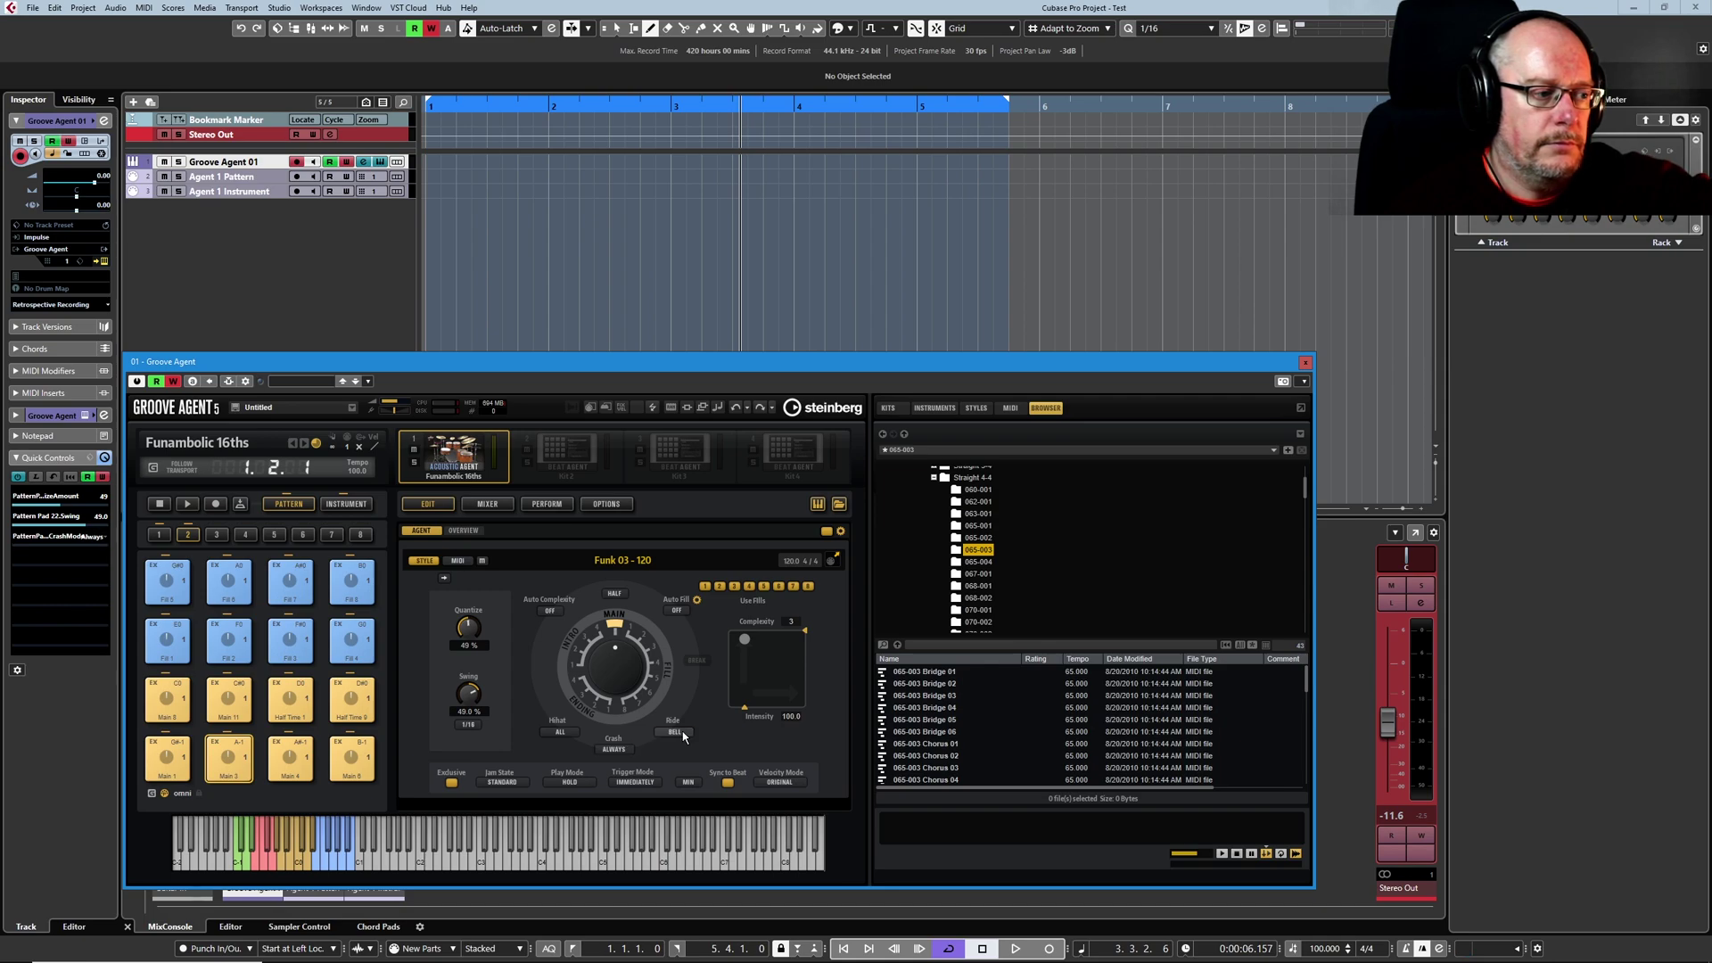
{"action": "left_click", "coordinate": [679, 735]}
{"action": "left_click", "coordinate": [678, 734]}
{"action": "left_click", "coordinate": [675, 733]}
{"action": "left_click", "coordinate": [671, 732]}
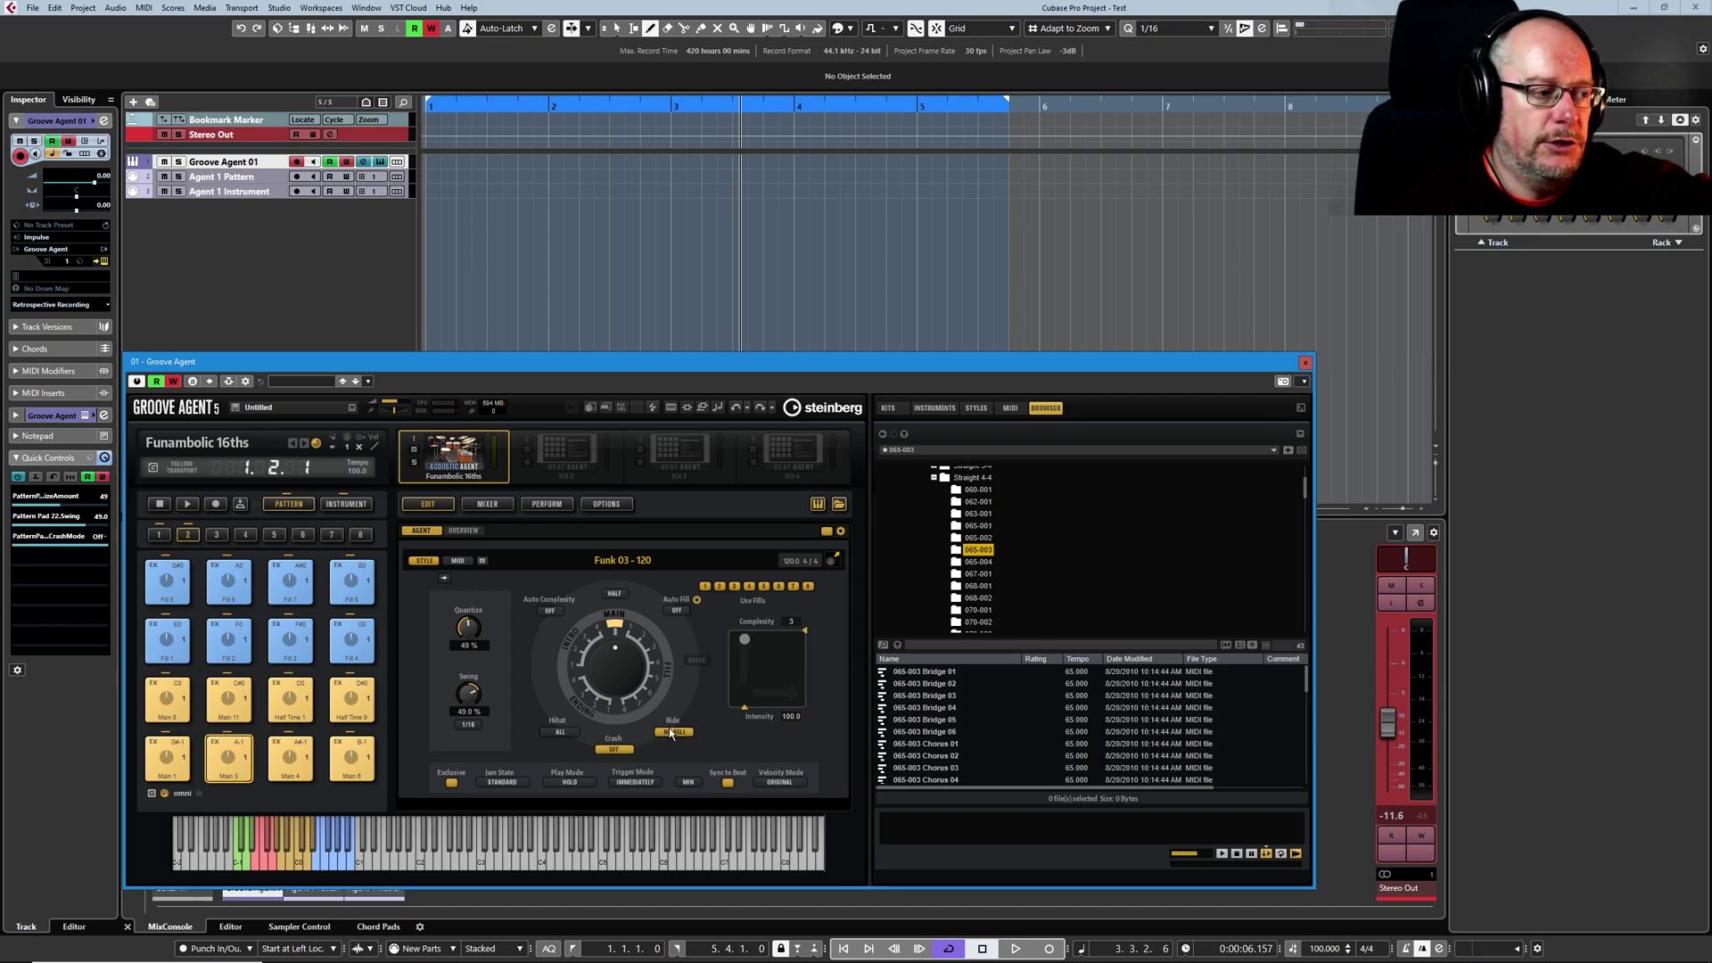
{"action": "left_click", "coordinate": [674, 732]}
{"action": "left_click", "coordinate": [677, 732]}
{"action": "left_click", "coordinate": [677, 731]}
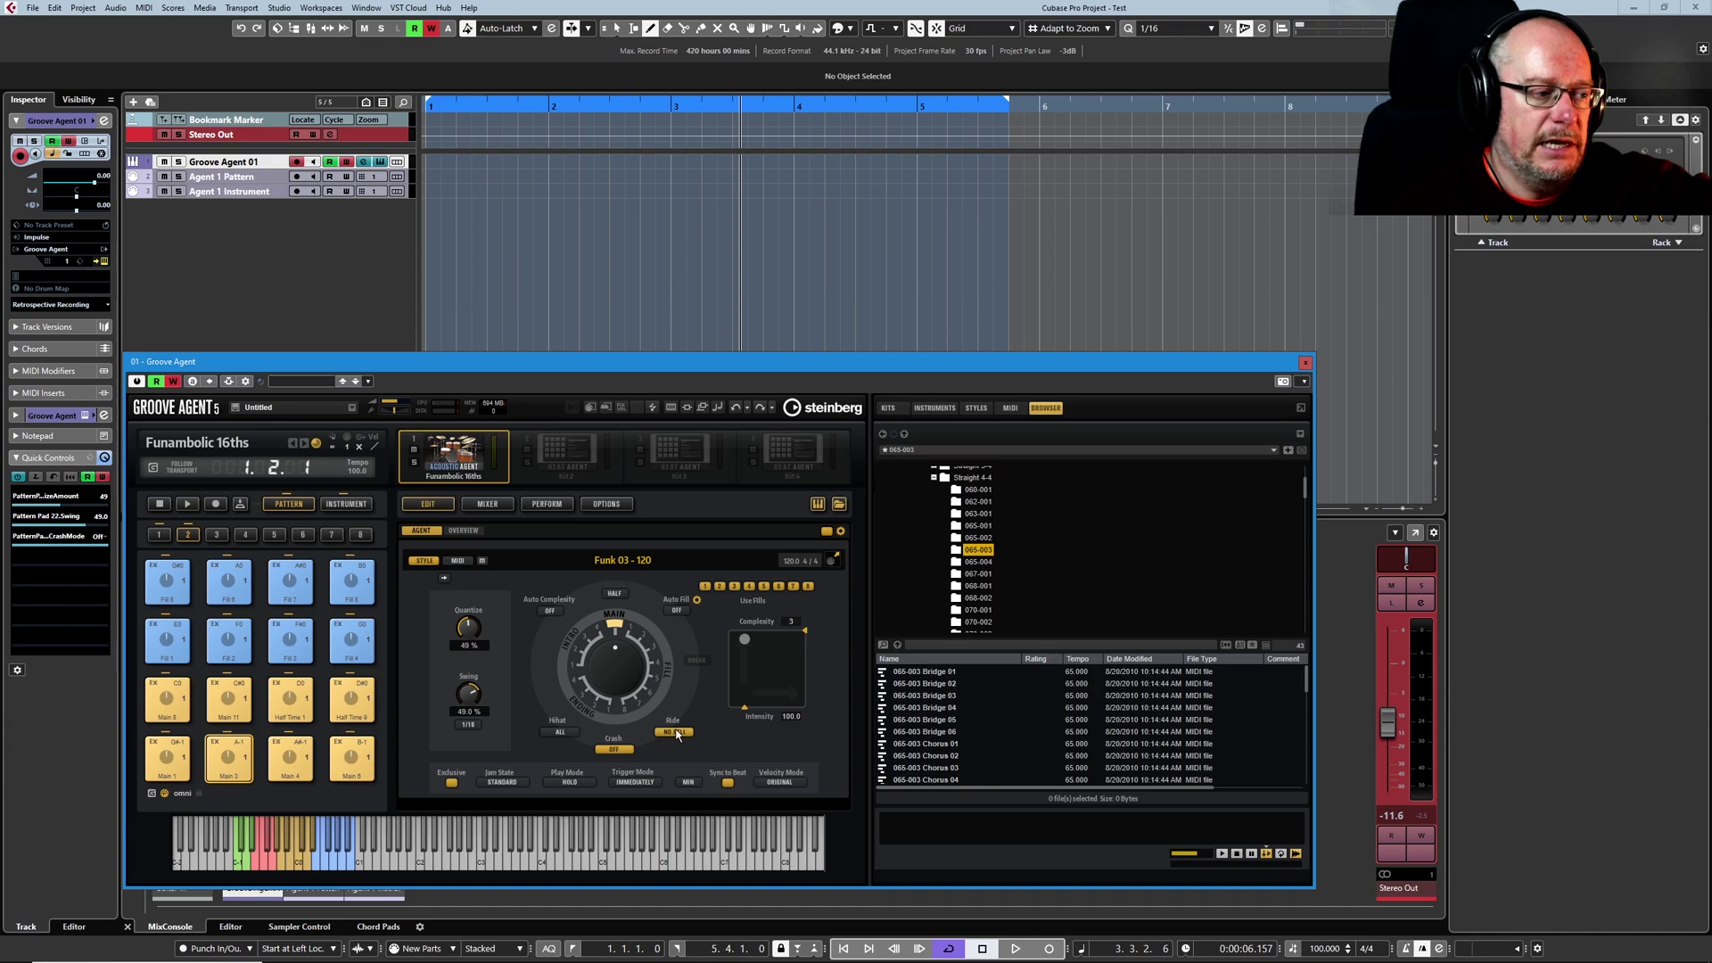
{"action": "left_click", "coordinate": [674, 732]}
{"action": "left_click", "coordinate": [675, 733]}
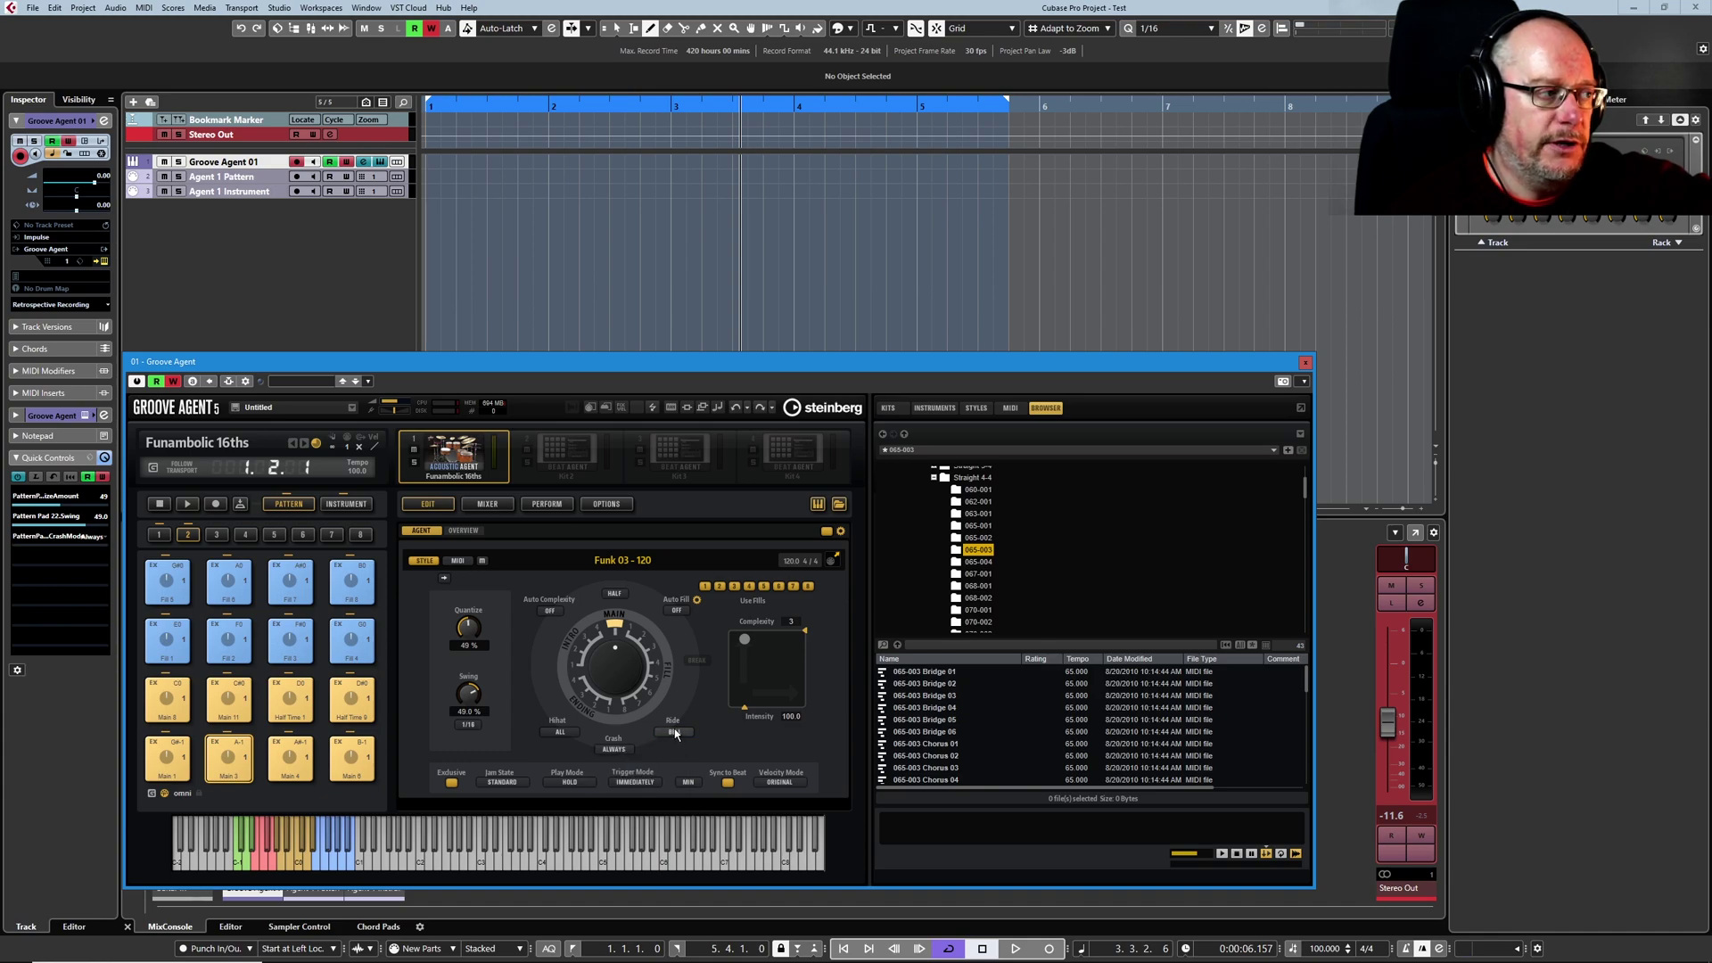
{"action": "left_click", "coordinate": [675, 732]}
{"action": "left_click", "coordinate": [675, 733]}
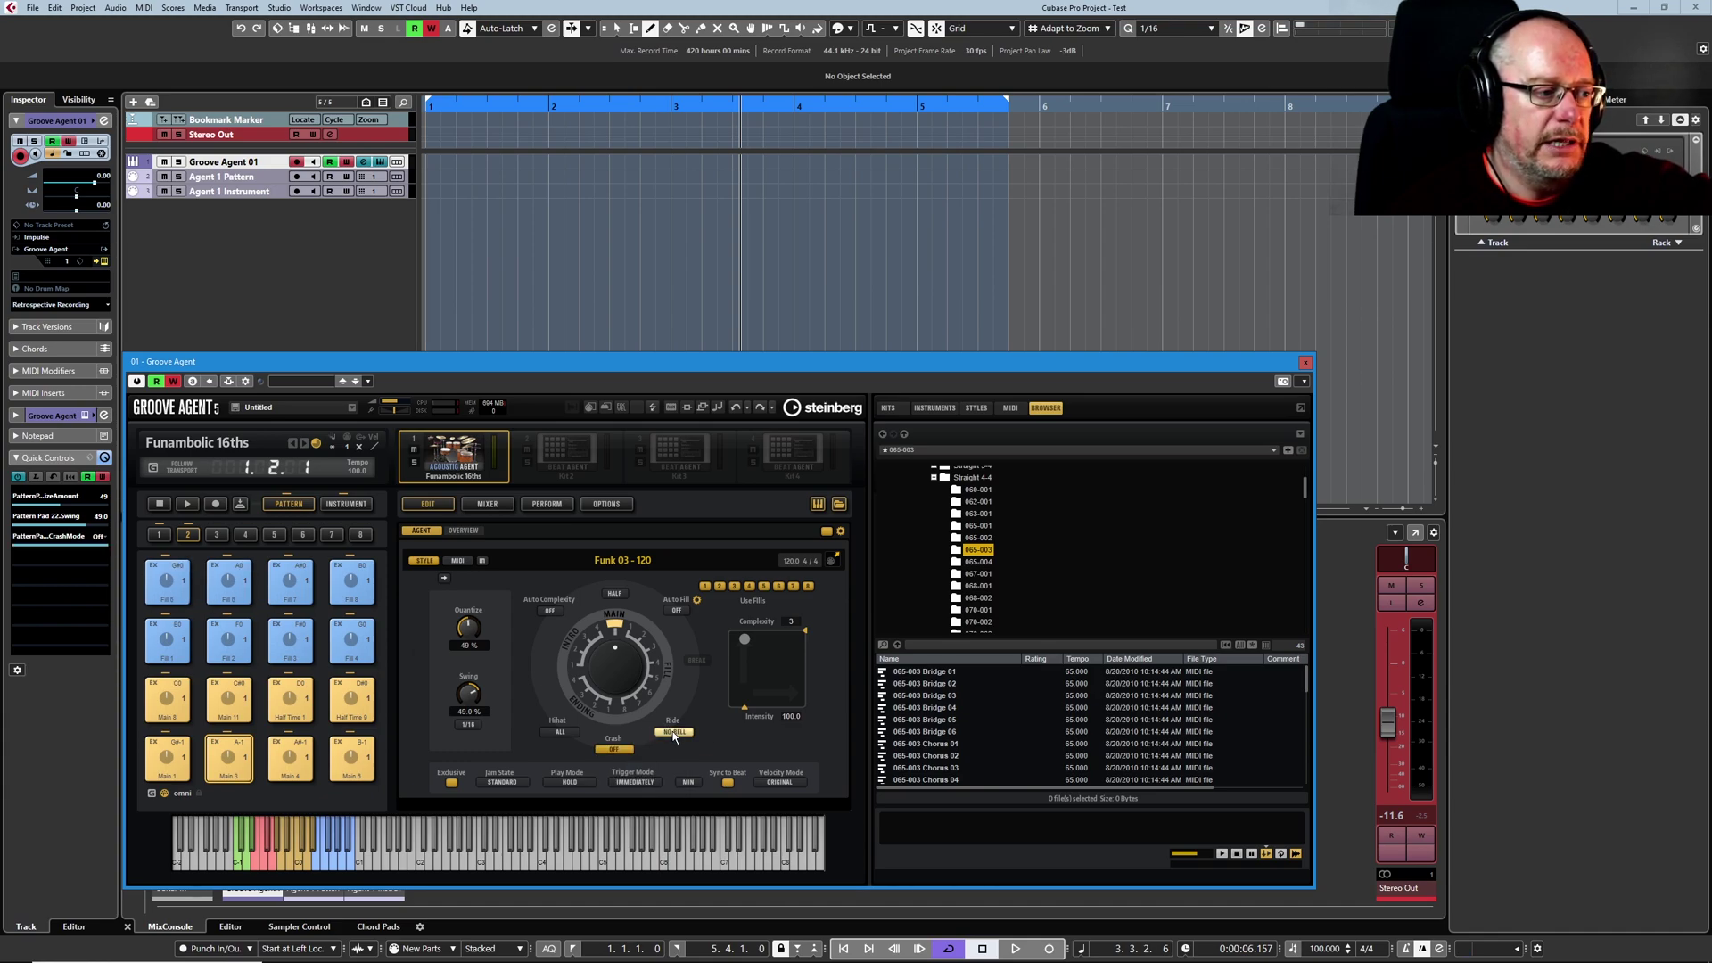
{"action": "left_click", "coordinate": [675, 733]}
{"action": "left_click", "coordinate": [675, 733]}
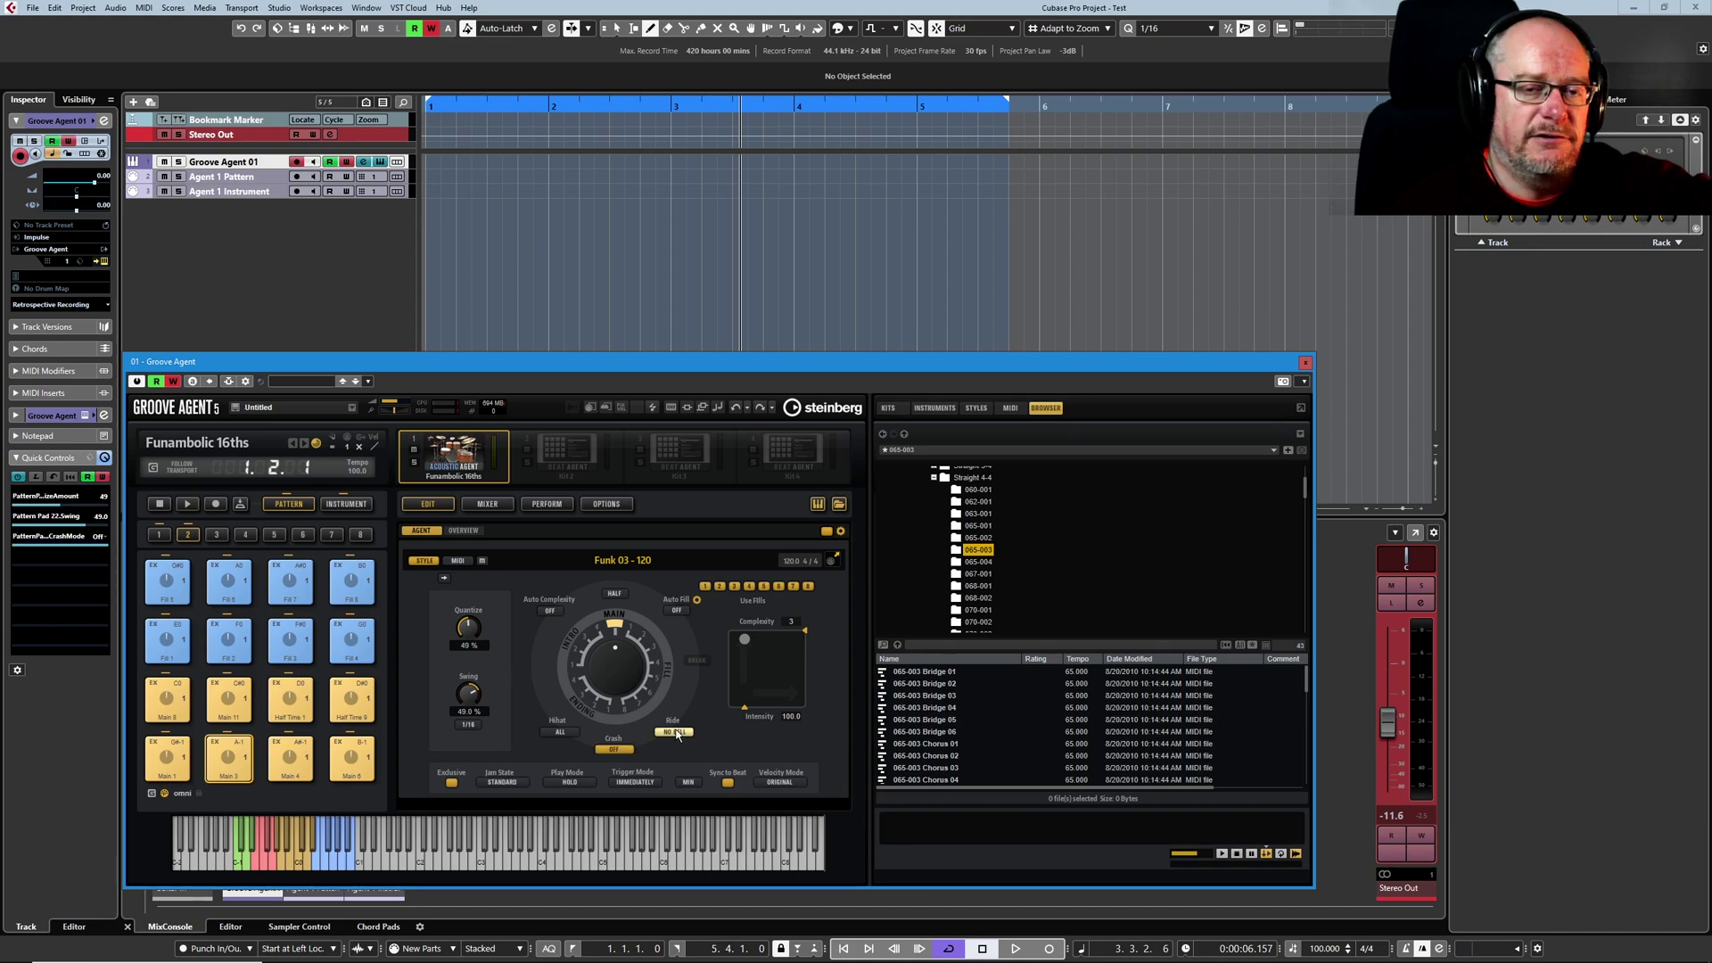
{"action": "left_click", "coordinate": [677, 733]}
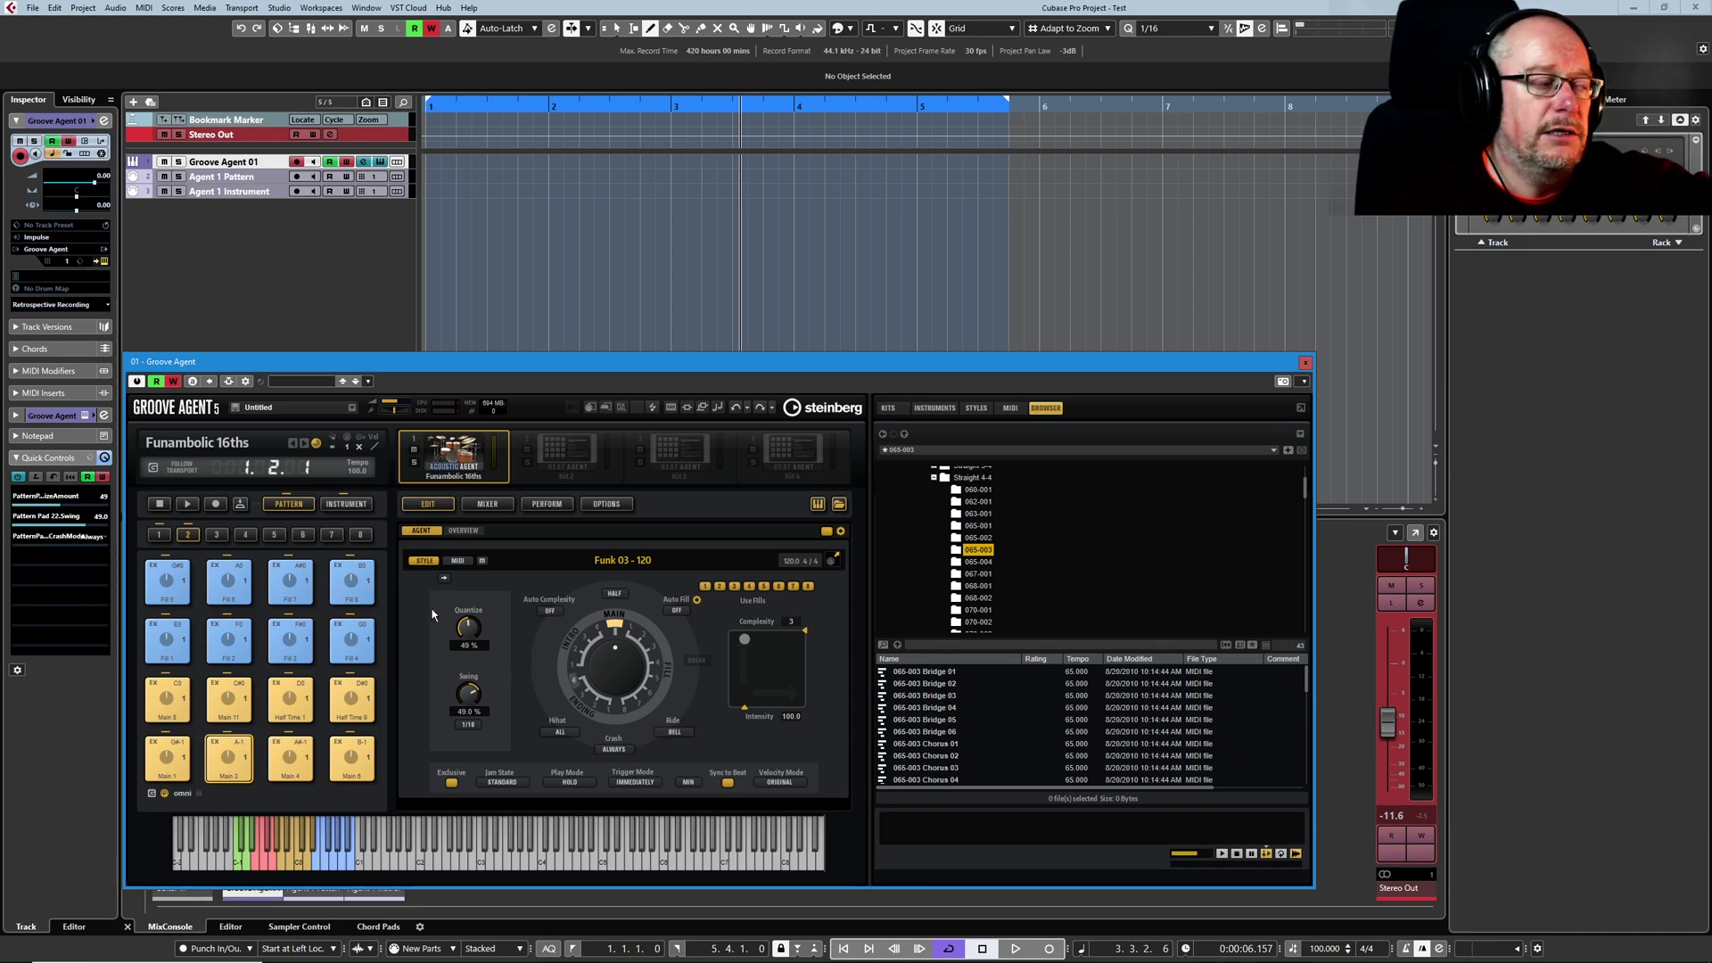
{"action": "left_click", "coordinate": [675, 732]}
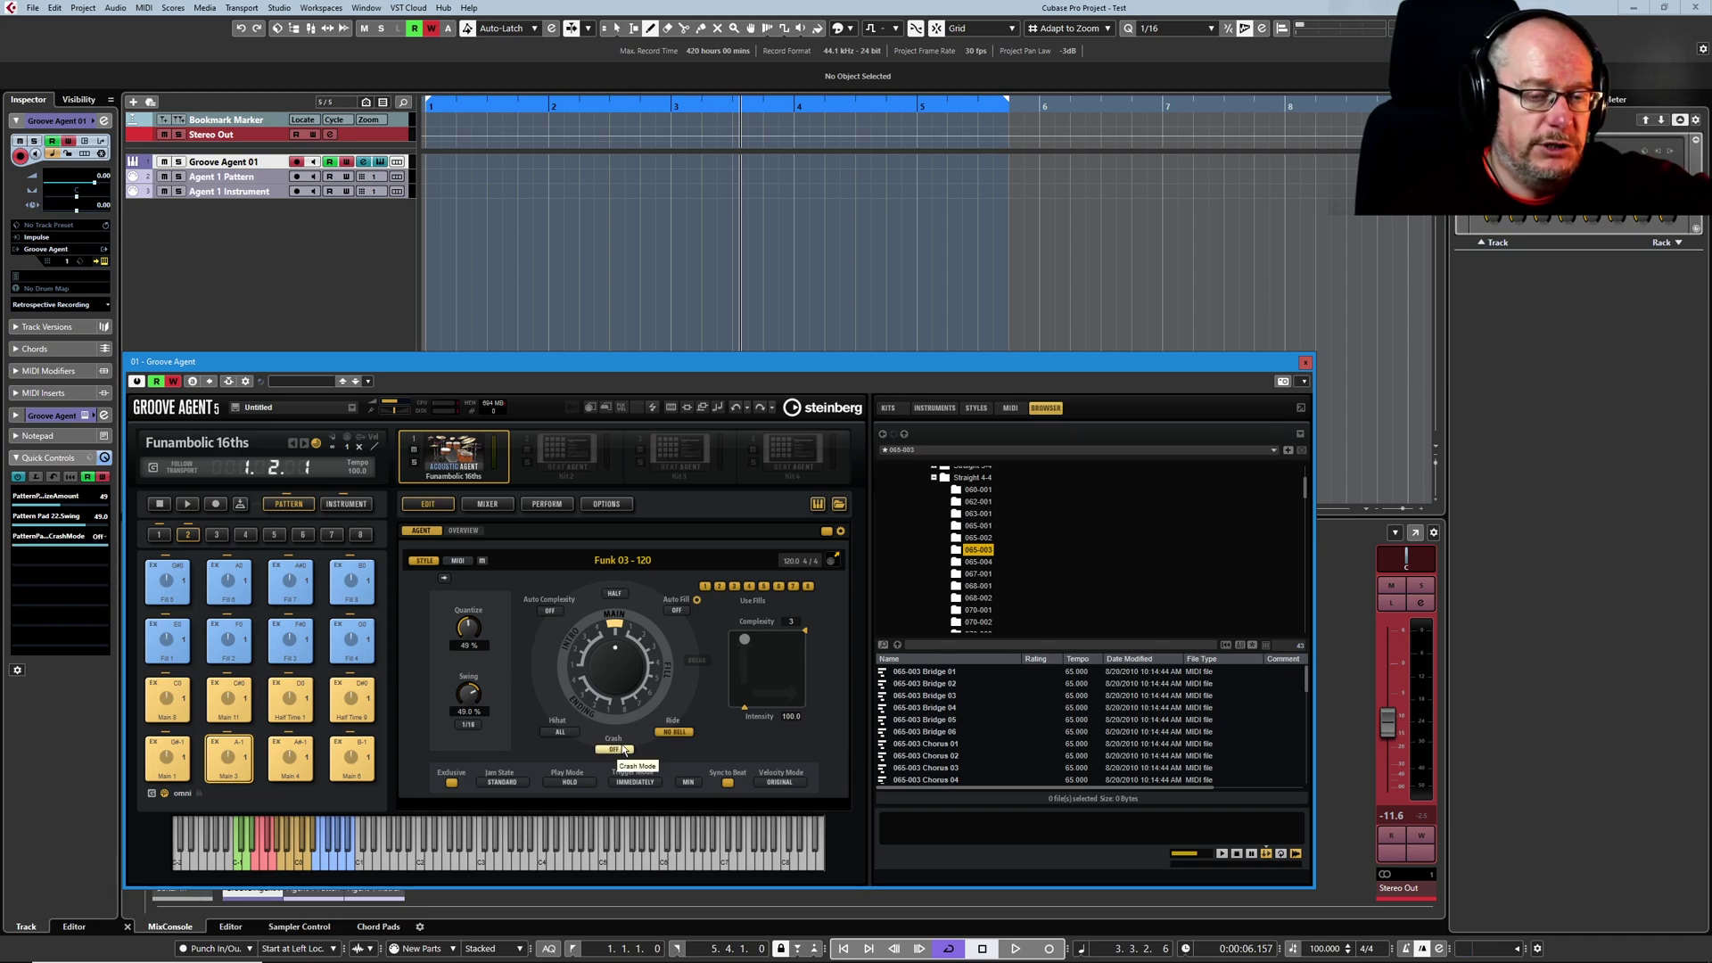
{"action": "left_click", "coordinate": [675, 733]}
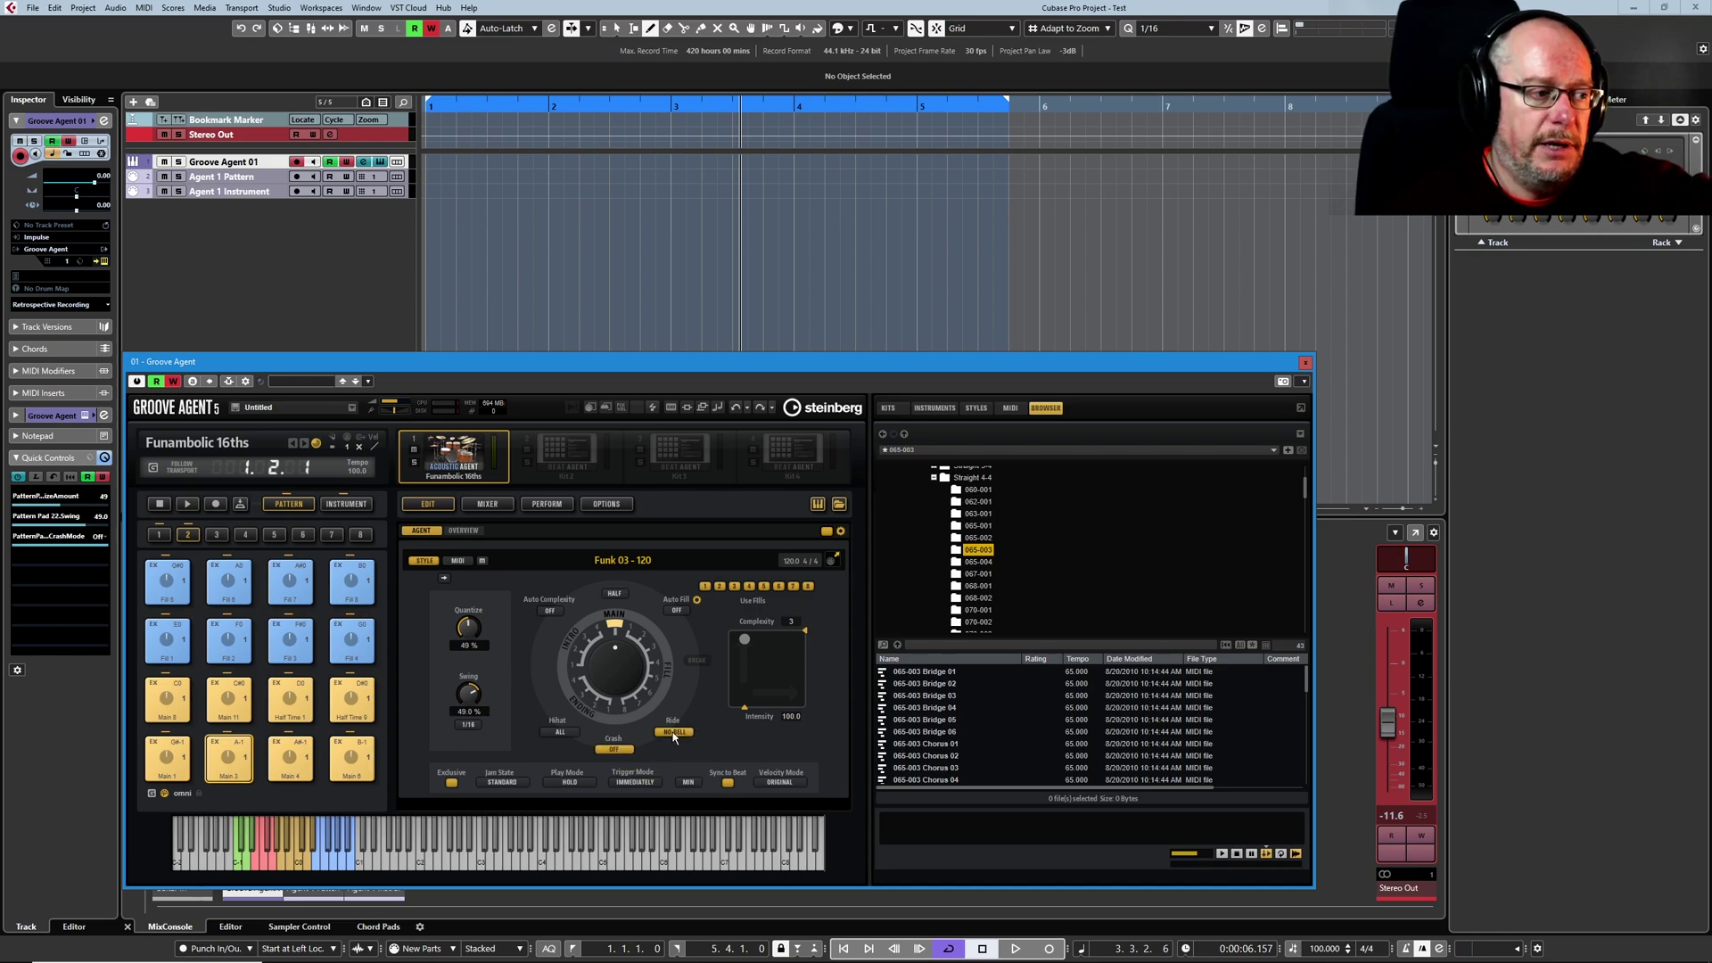
{"action": "left_click", "coordinate": [675, 733]}
{"action": "left_click", "coordinate": [675, 733]}
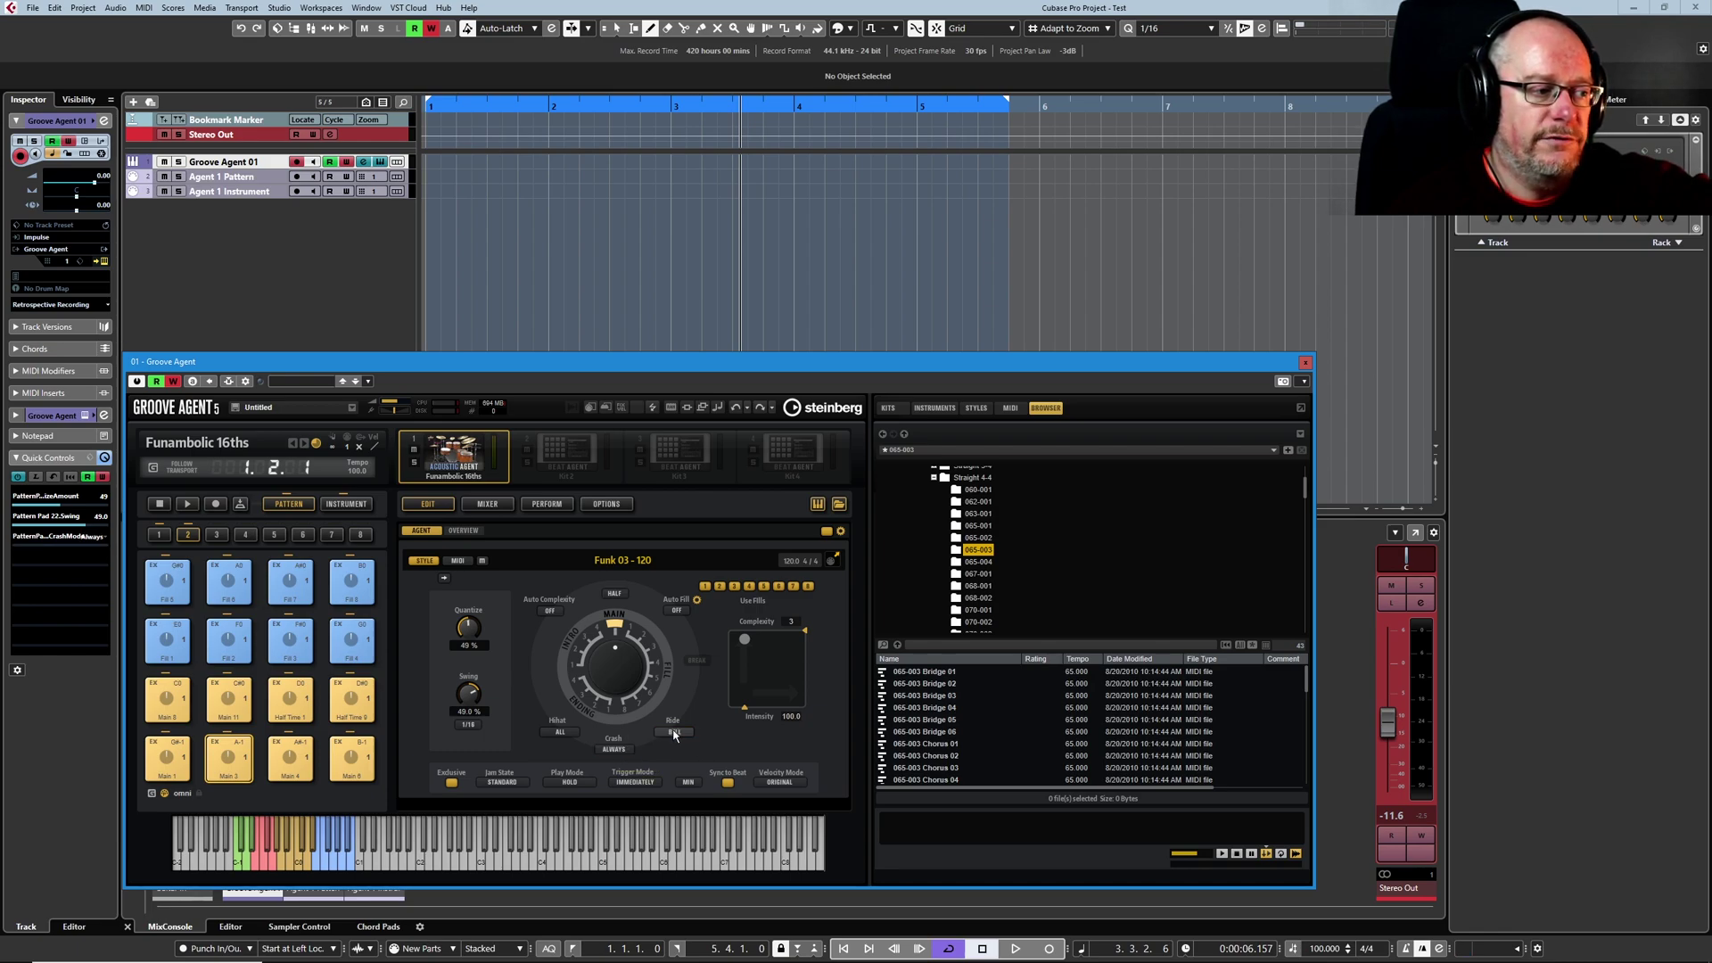
{"action": "left_click", "coordinate": [675, 733]}
Add the Hihat mode setting to the Pattern Pad 22.Crash Mode automation parameter
{"action": "right_click", "coordinate": [559, 737]}
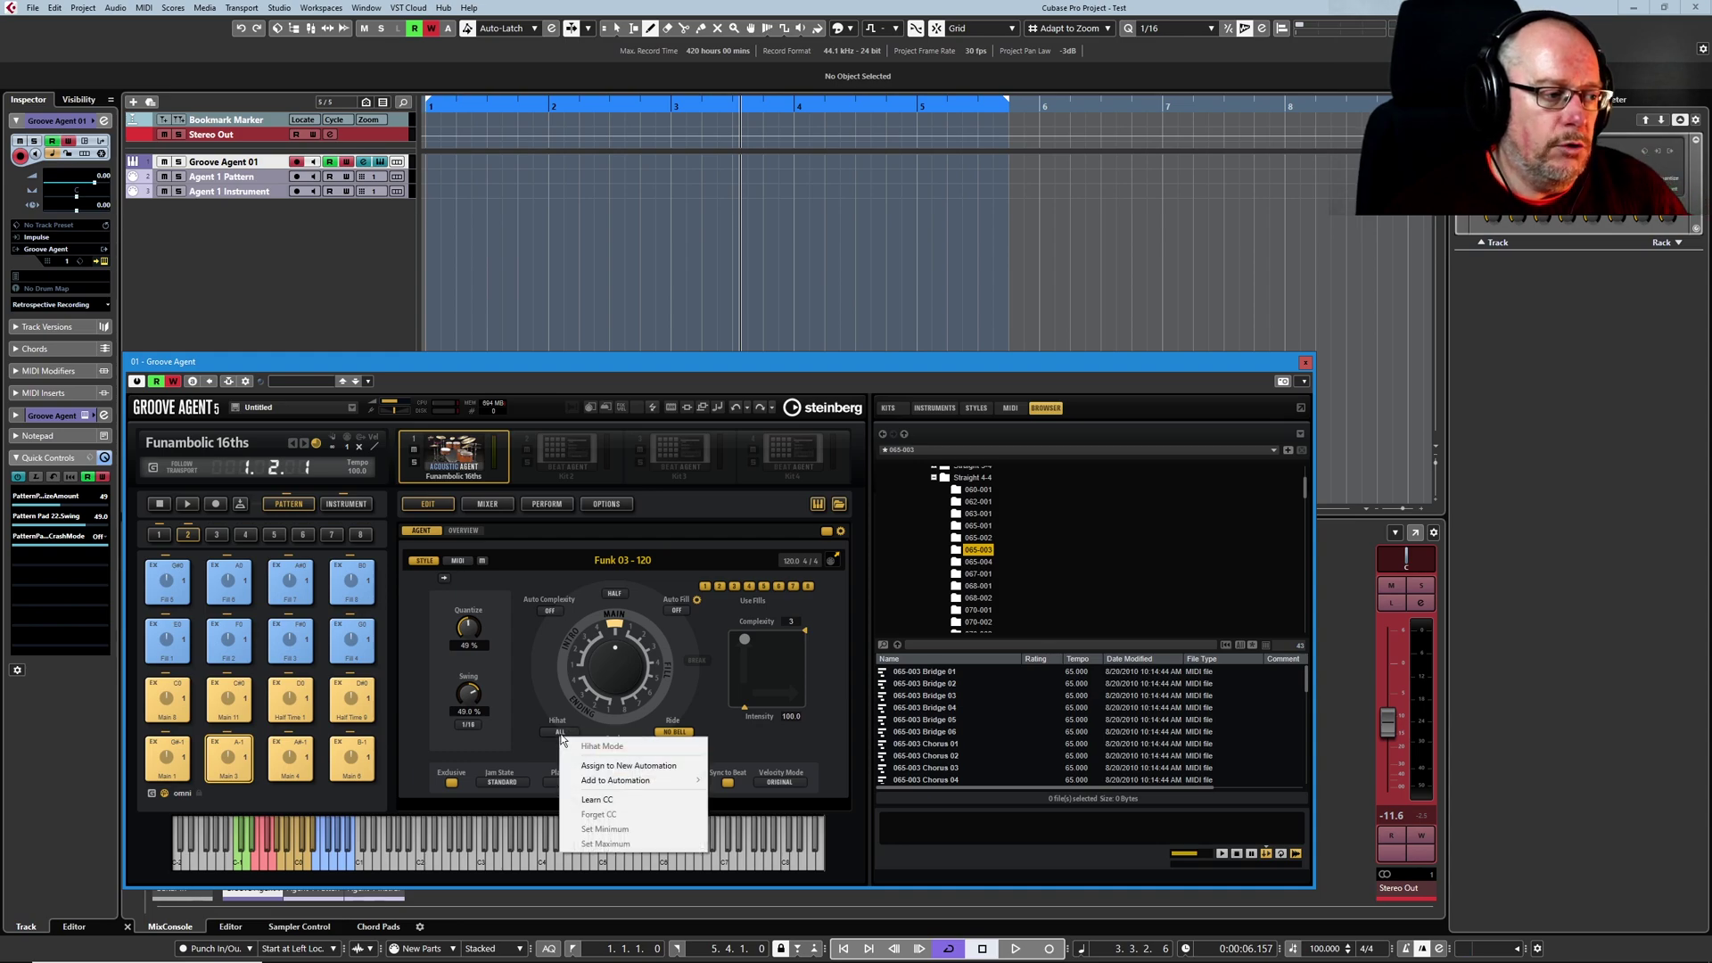
{"action": "mouse_move", "coordinate": [633, 780]}
{"action": "left_click", "coordinate": [758, 810]}
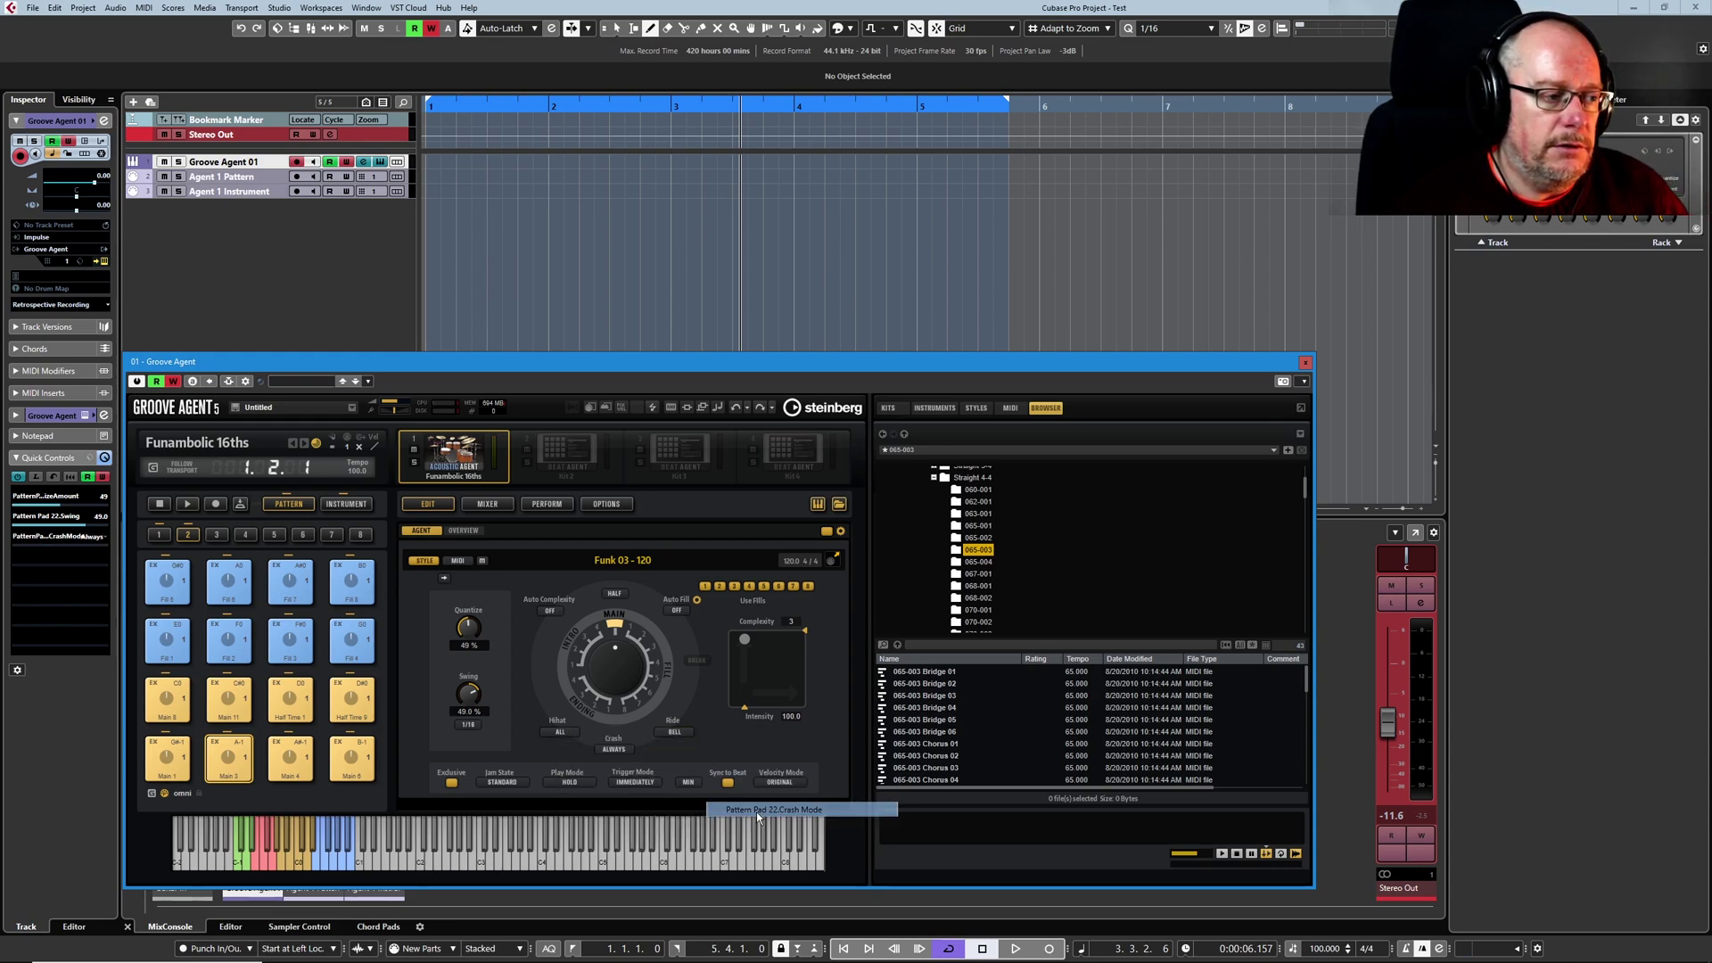
Toggle Ride to check the linked Hihat and Crash settings, then trigger the Fill 5 pad
{"action": "left_click", "coordinate": [676, 733]}
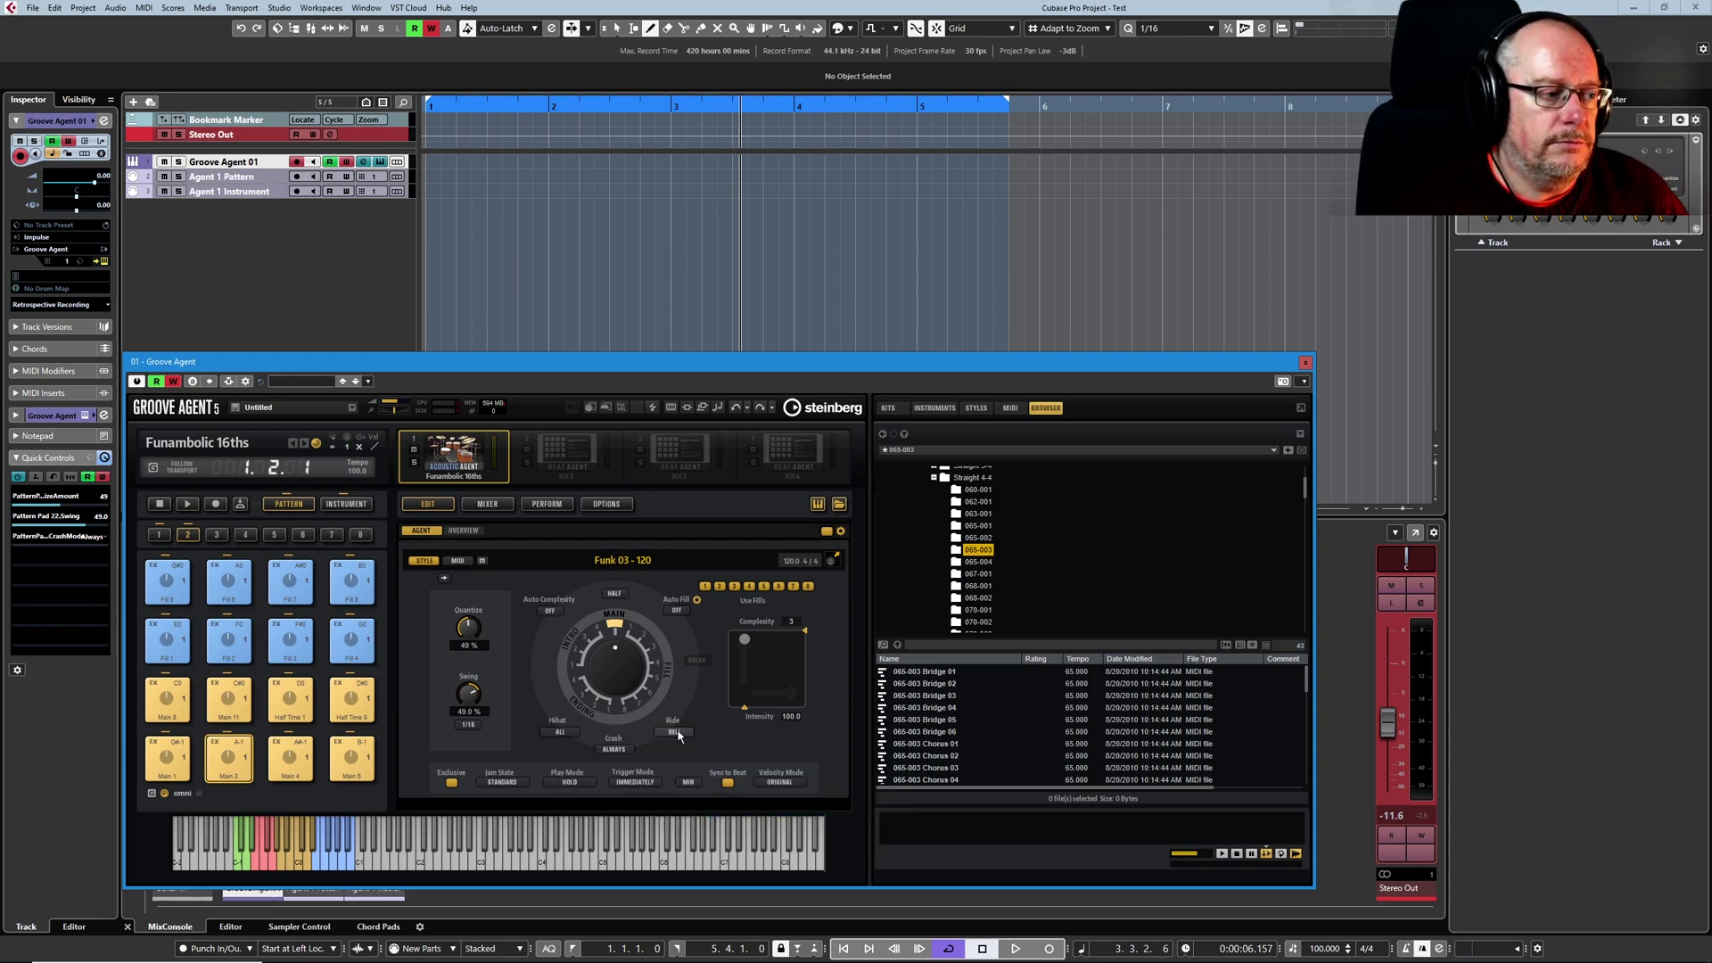
{"action": "left_click", "coordinate": [676, 733]}
{"action": "left_click", "coordinate": [678, 732]}
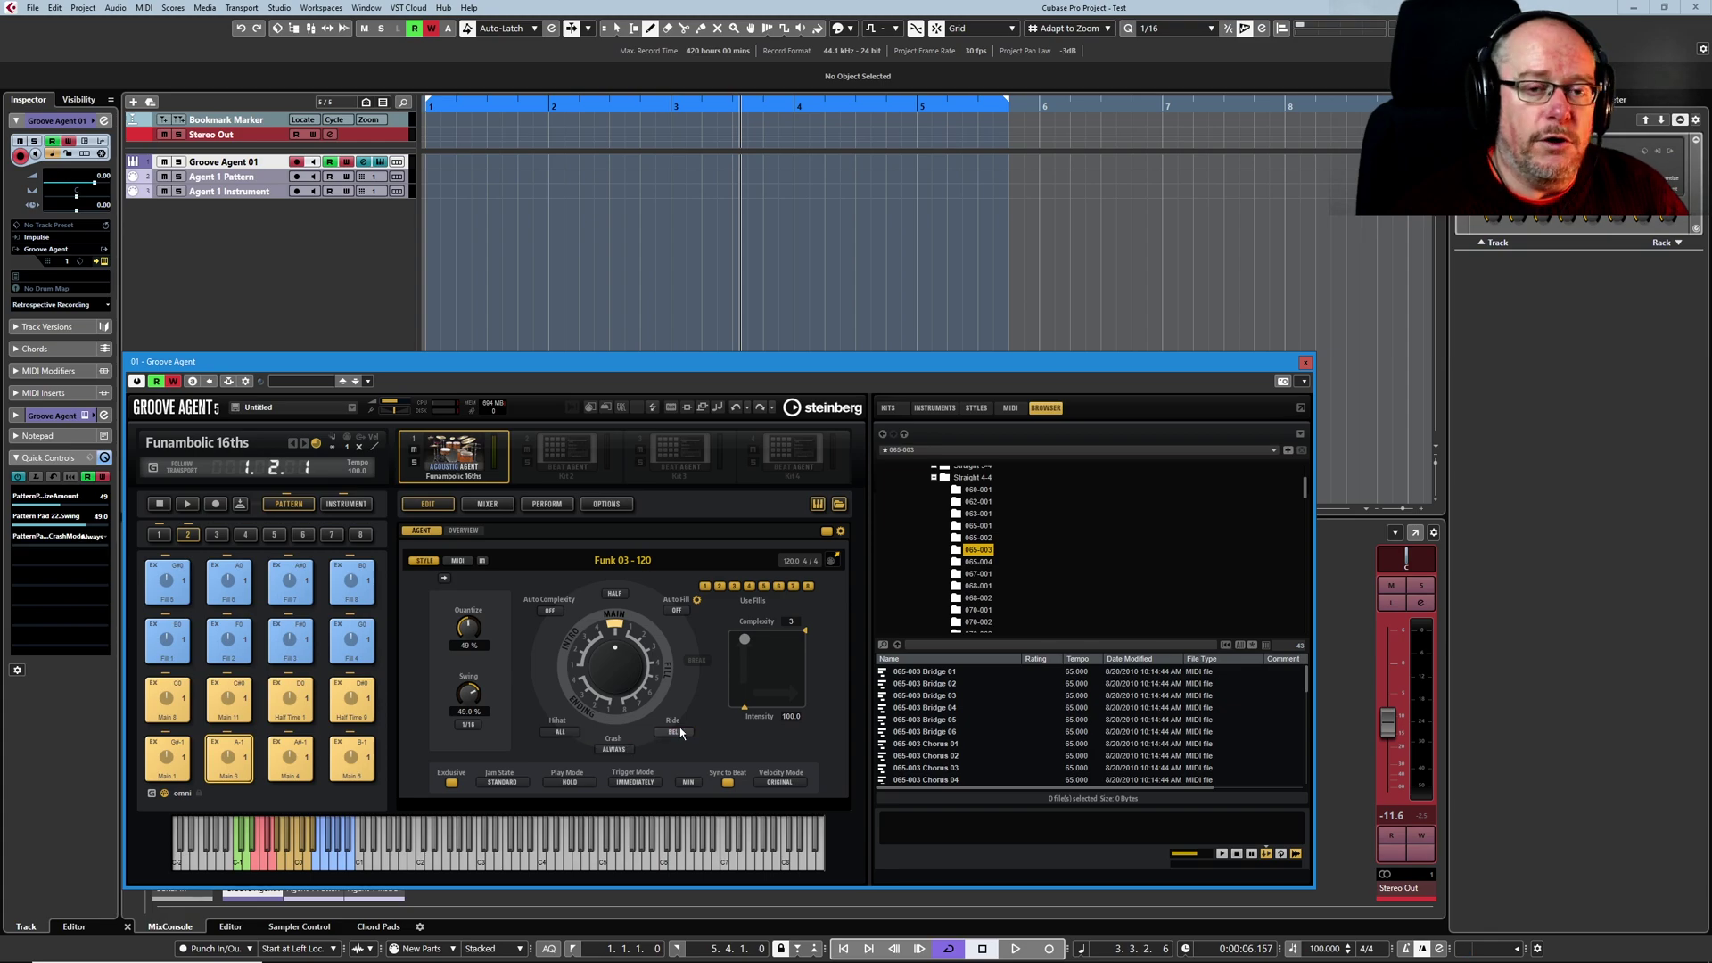
{"action": "left_click", "coordinate": [155, 595]}
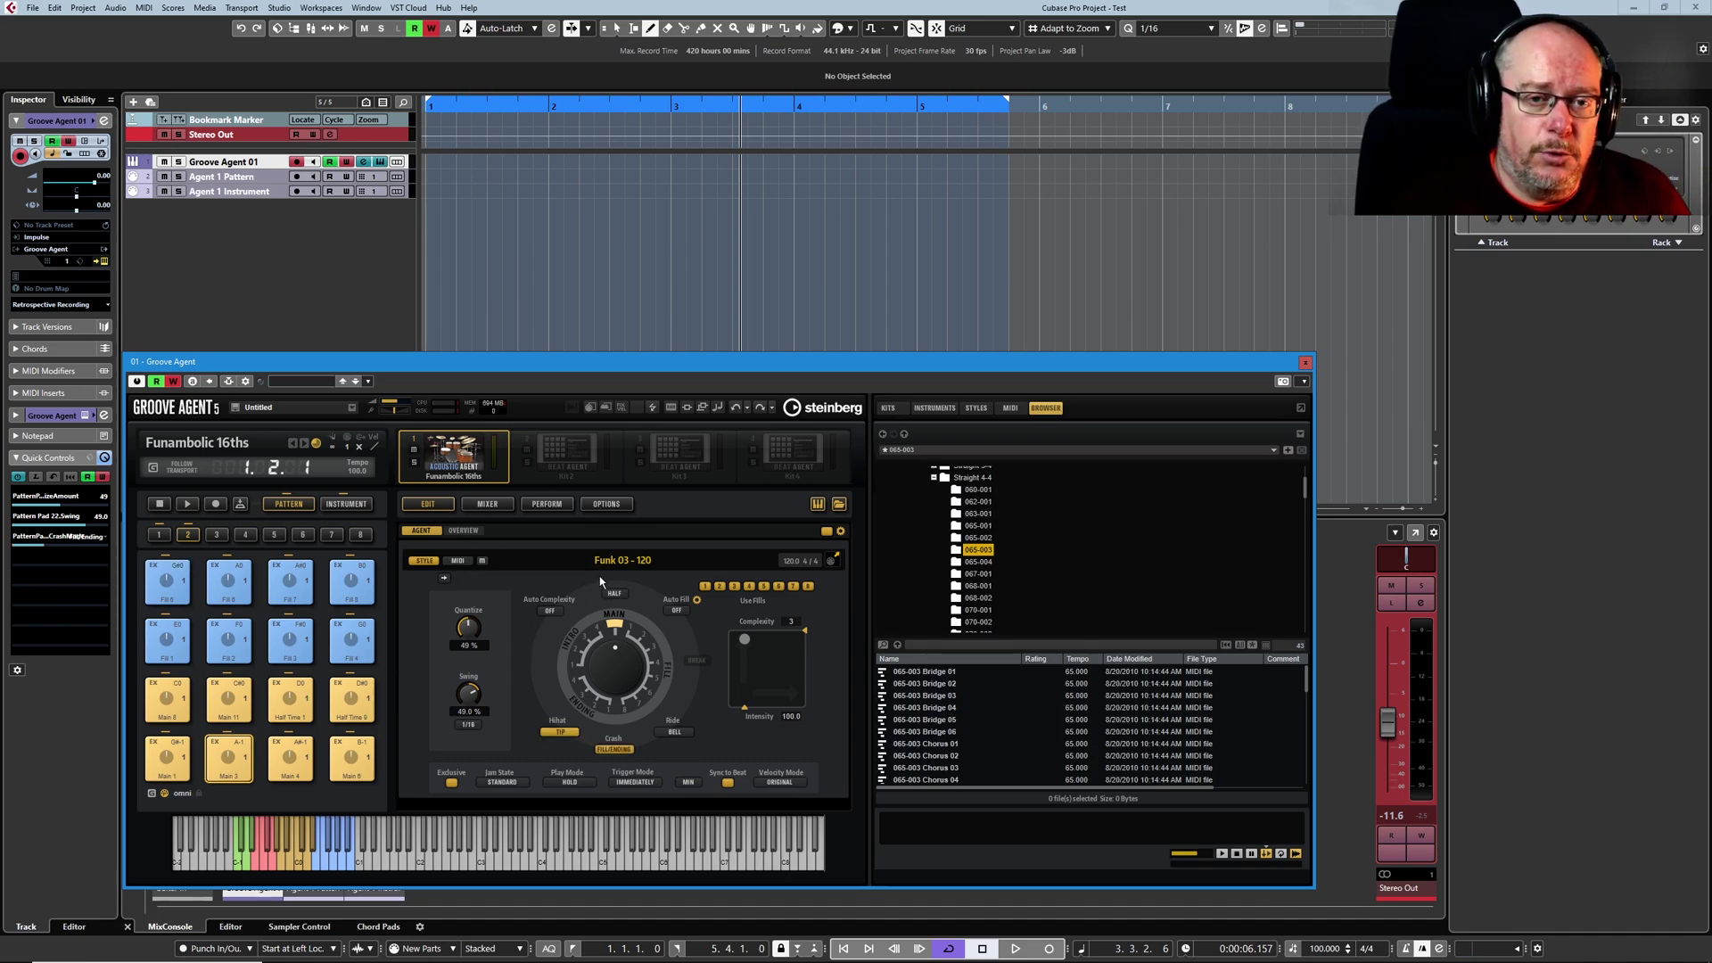
Remove Ride No Bell from the Crash Mode slot in Groove Agent's automation assignments
{"action": "left_click", "coordinate": [609, 505]}
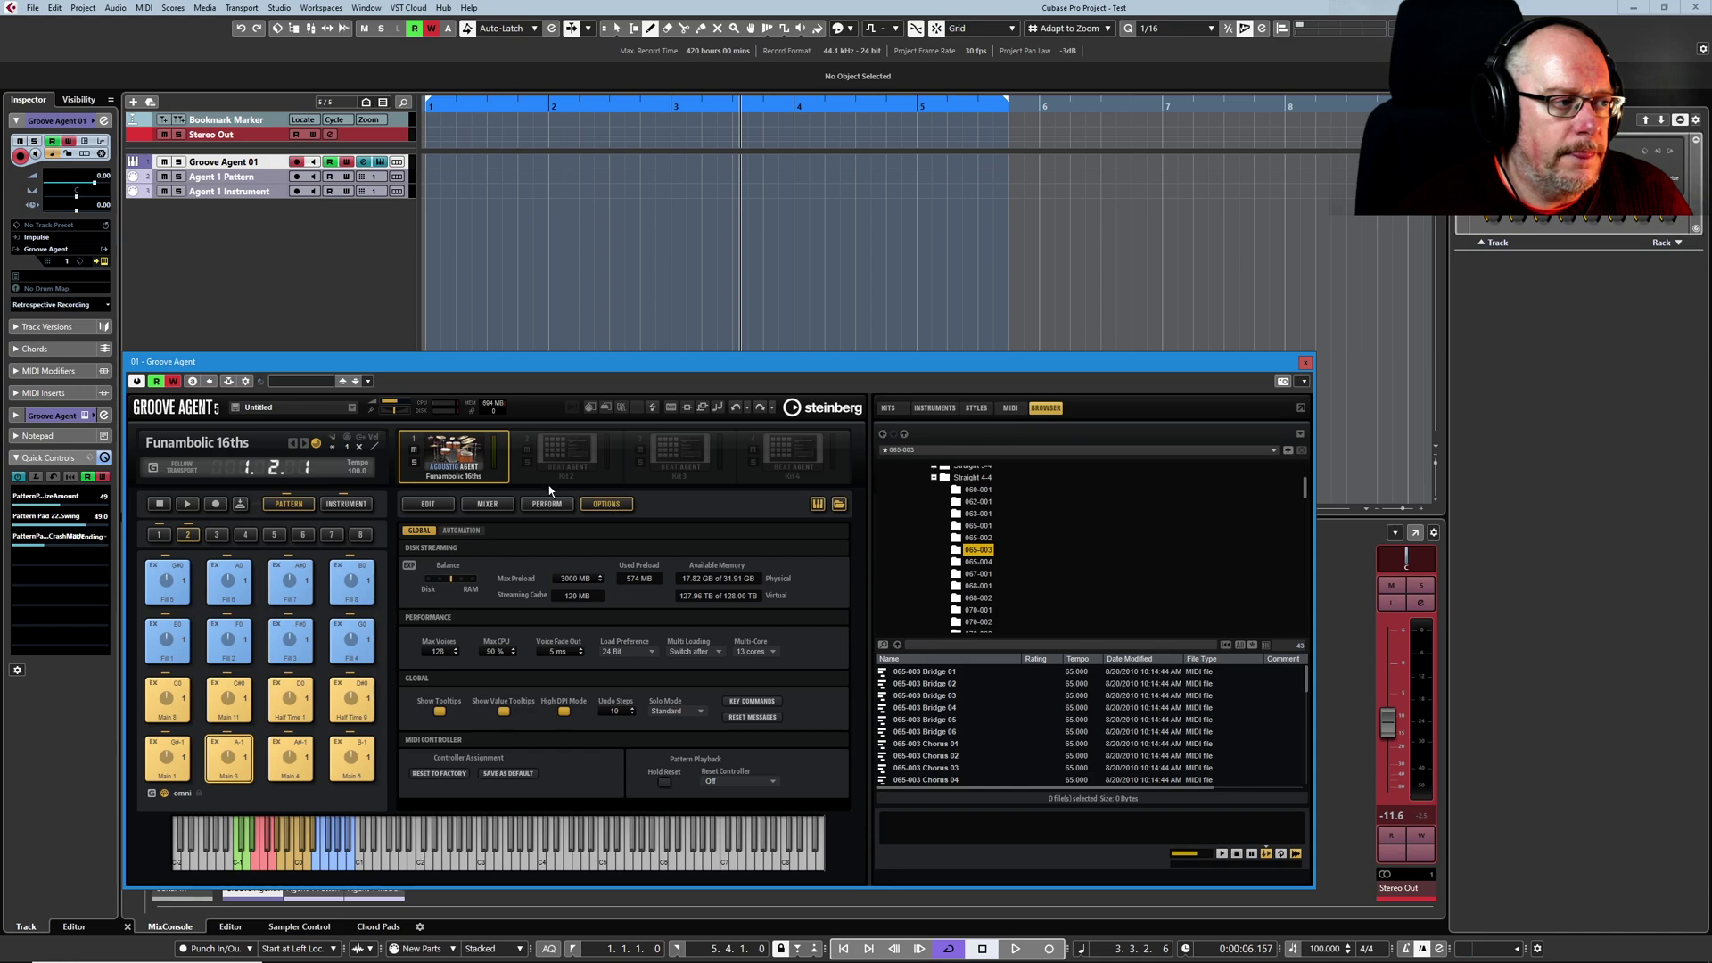
{"action": "left_click", "coordinate": [460, 530]}
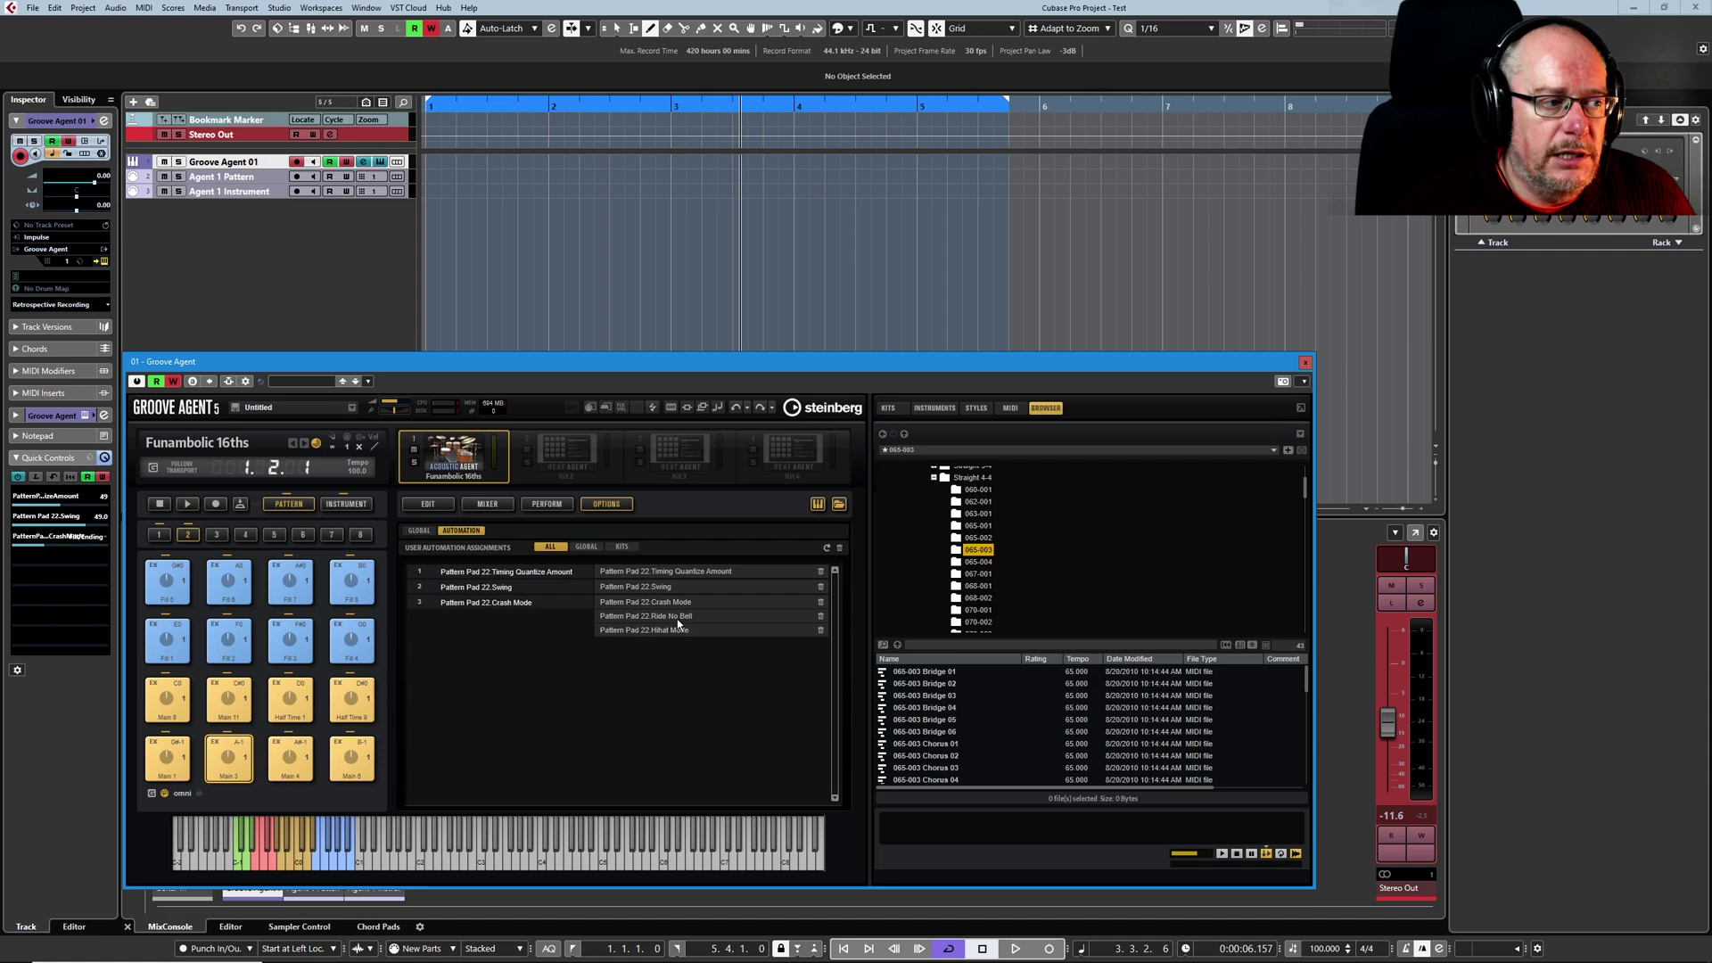
{"action": "left_click", "coordinate": [821, 617]}
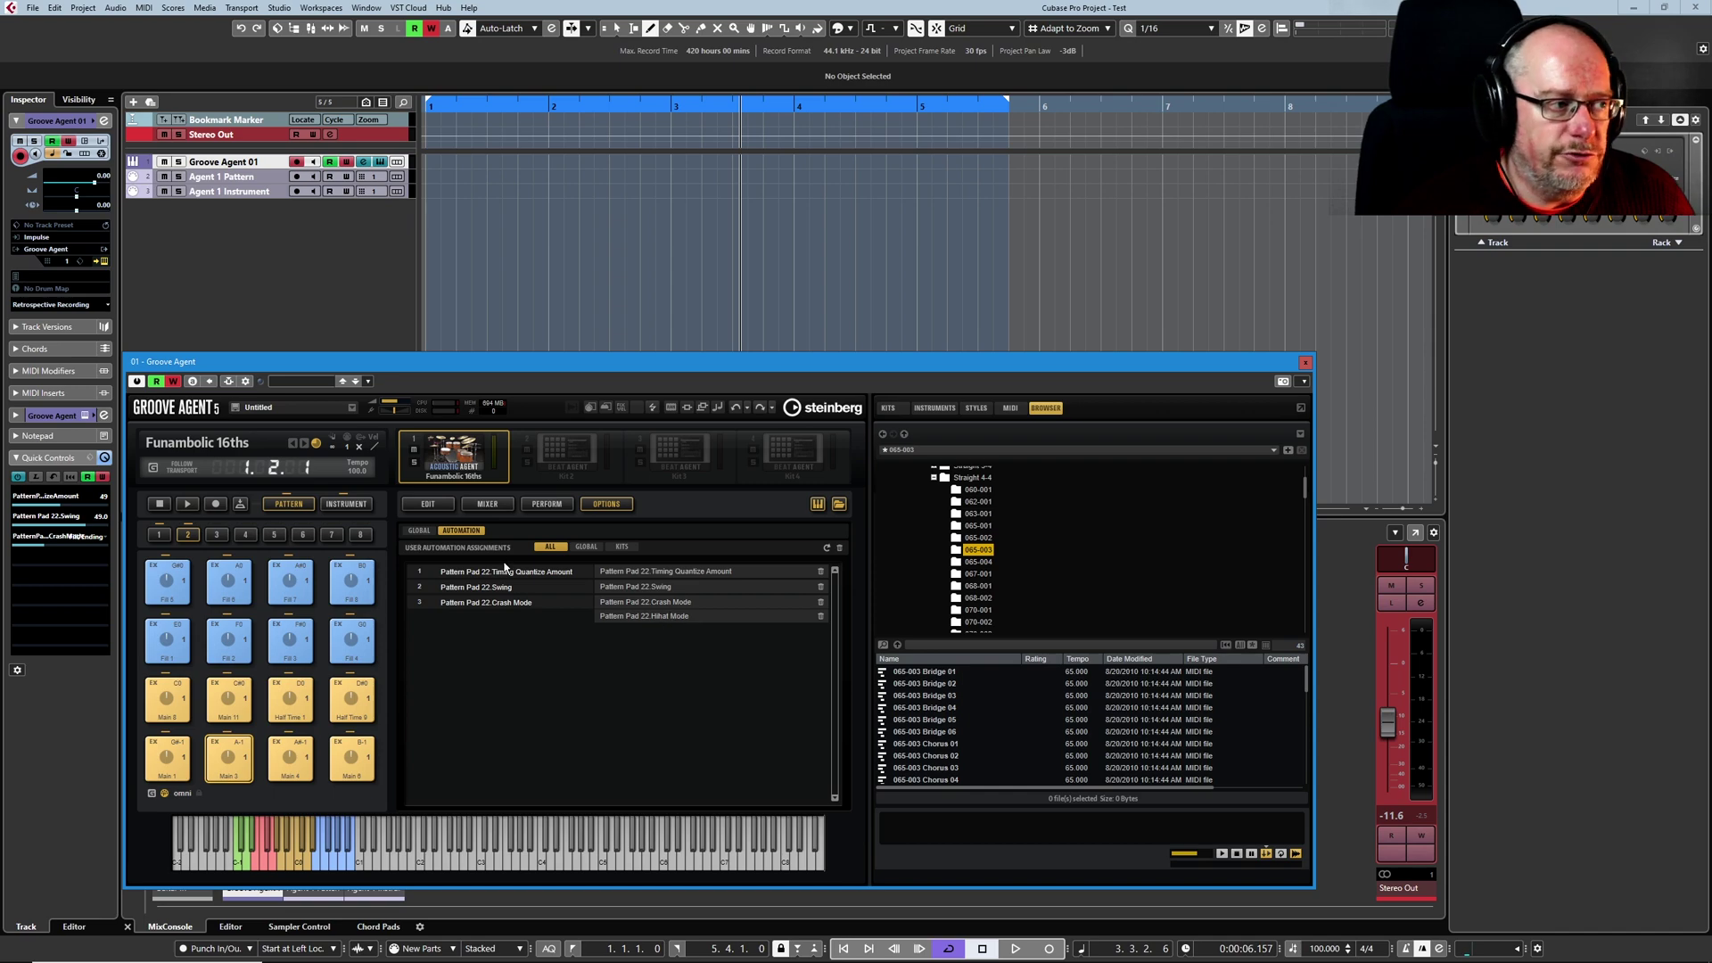
Back on the Agent edit page, change the Hihat mode to SHAKR and then TIP
{"action": "left_click", "coordinate": [428, 503]}
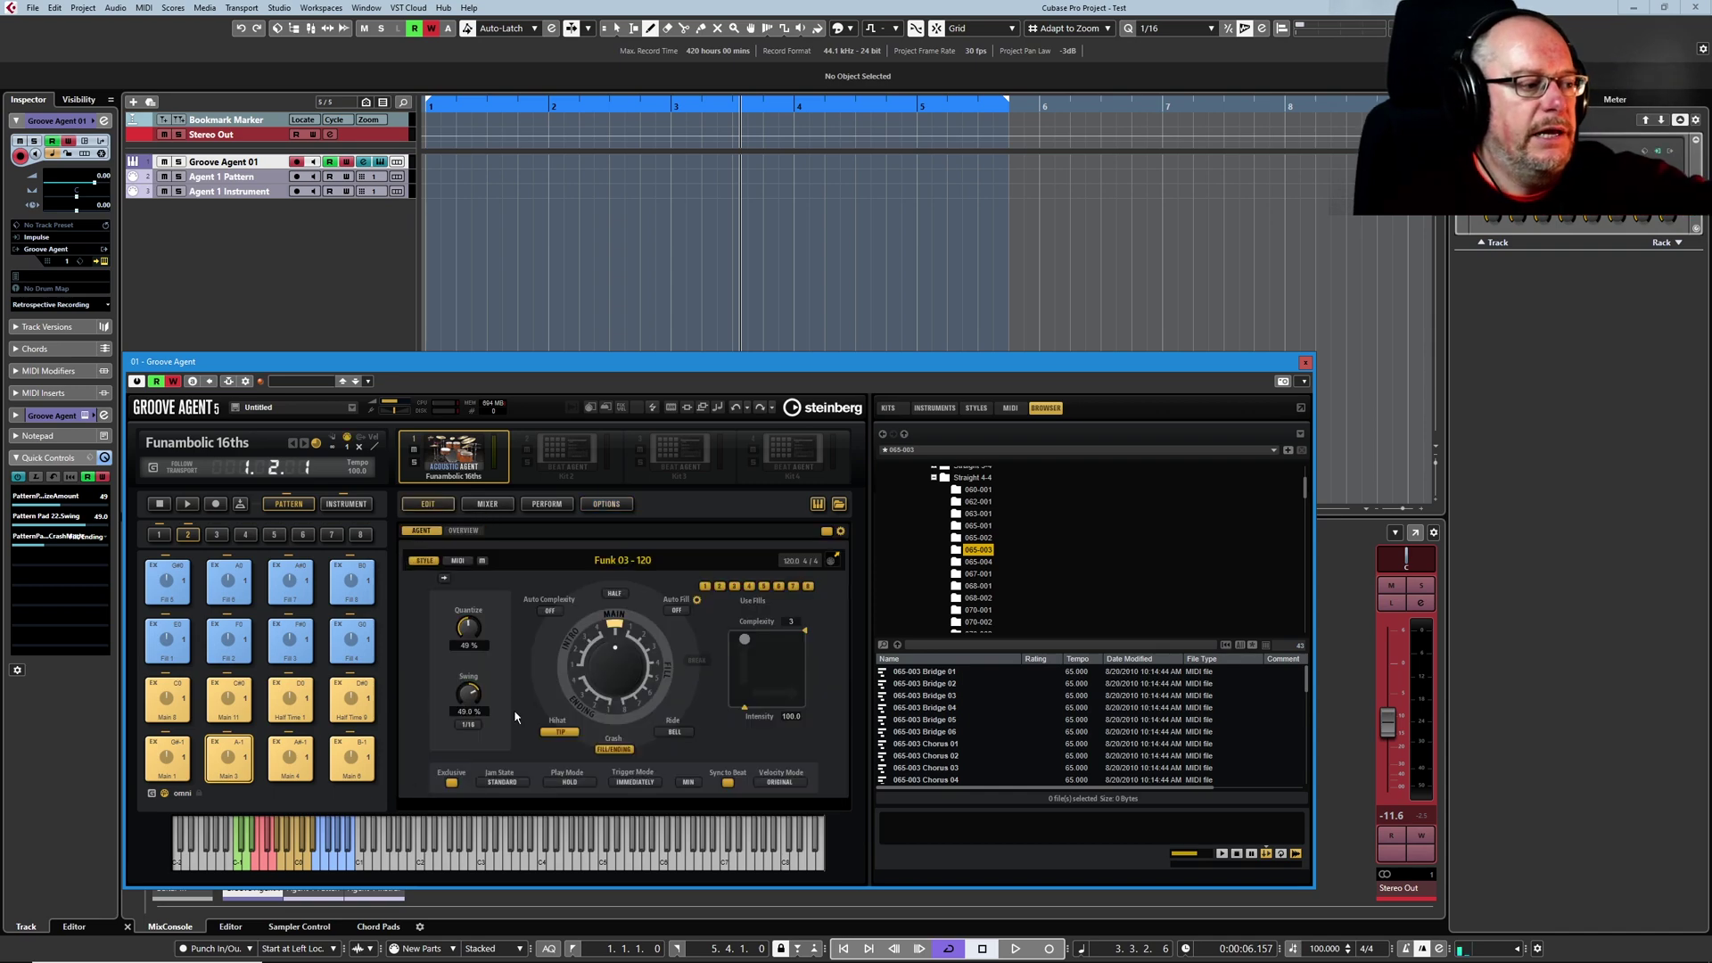
{"action": "left_click", "coordinate": [560, 734]}
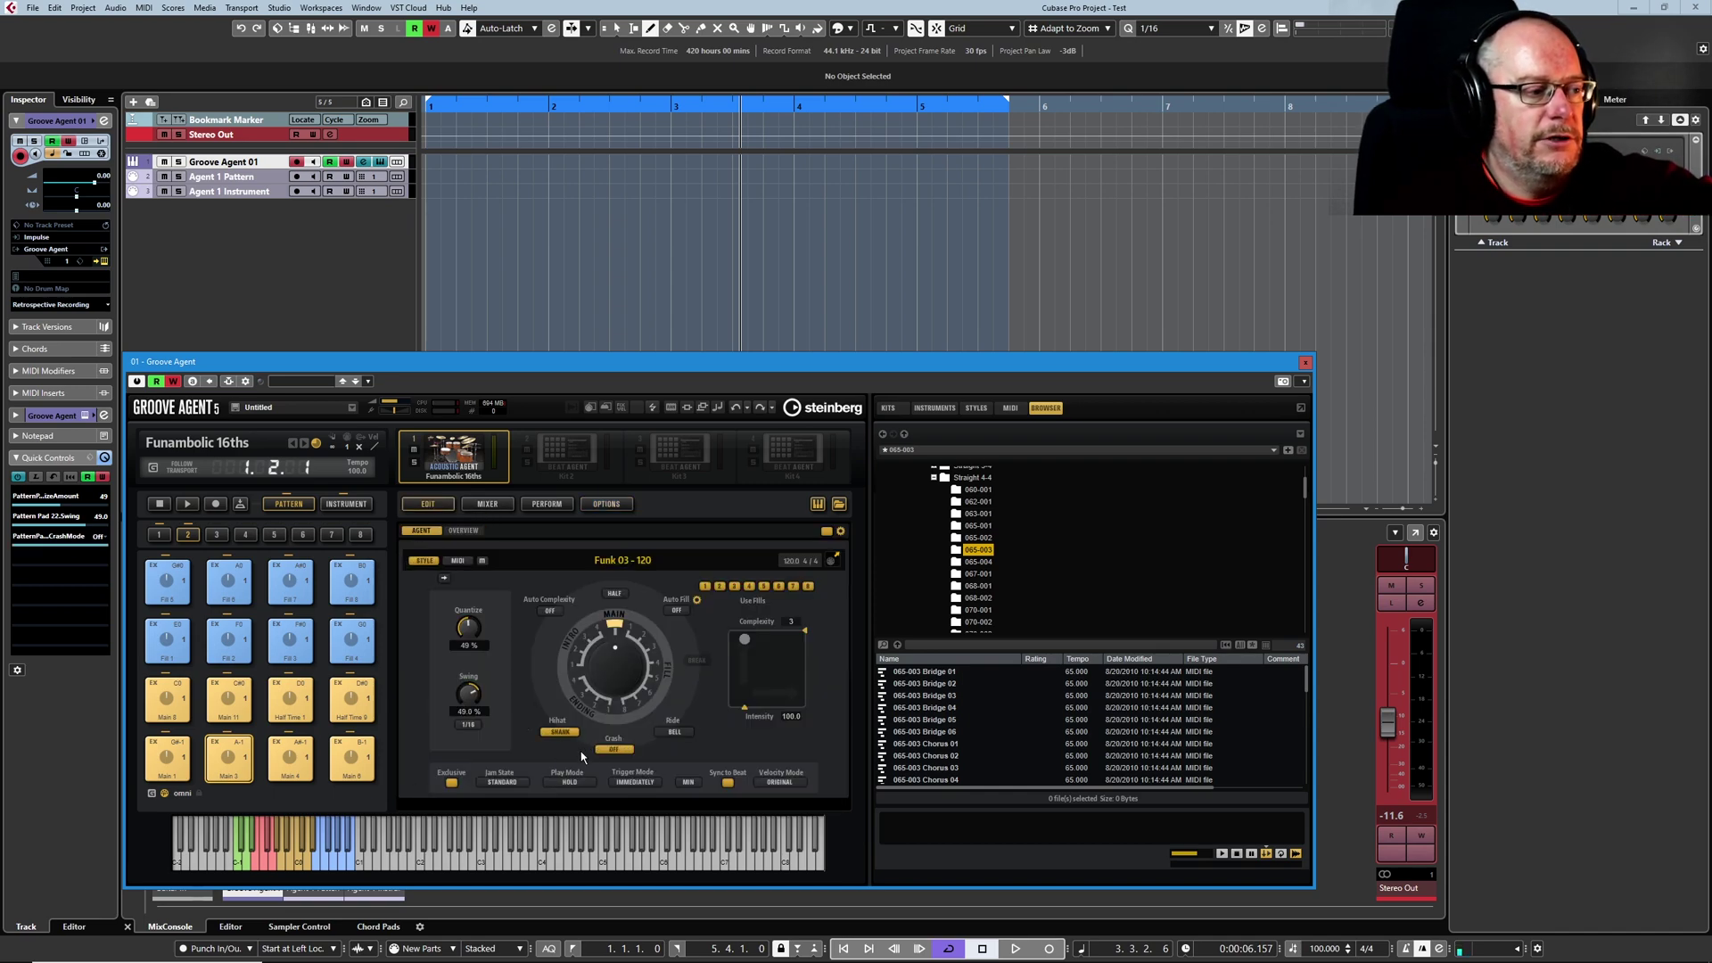
{"action": "left_click", "coordinate": [558, 732]}
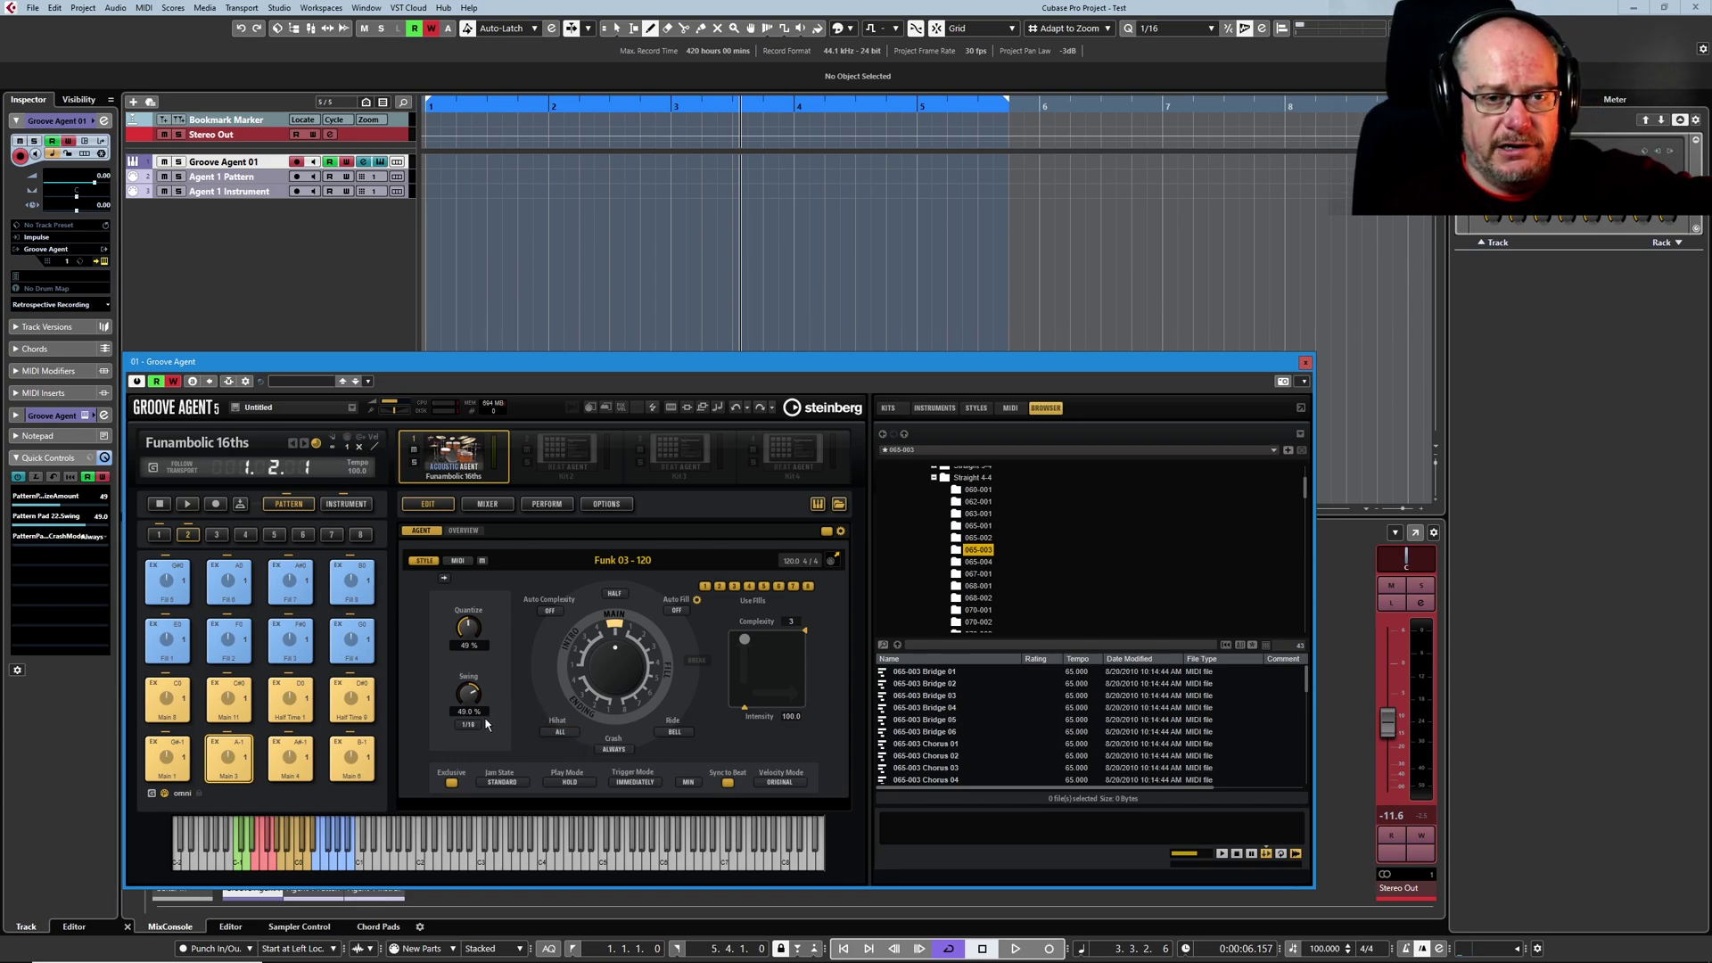
Delete the Hihat Mode assignment, then reset and confirm deletion of all automation assignments
{"action": "left_click", "coordinate": [619, 505]}
{"action": "left_click", "coordinate": [820, 617]}
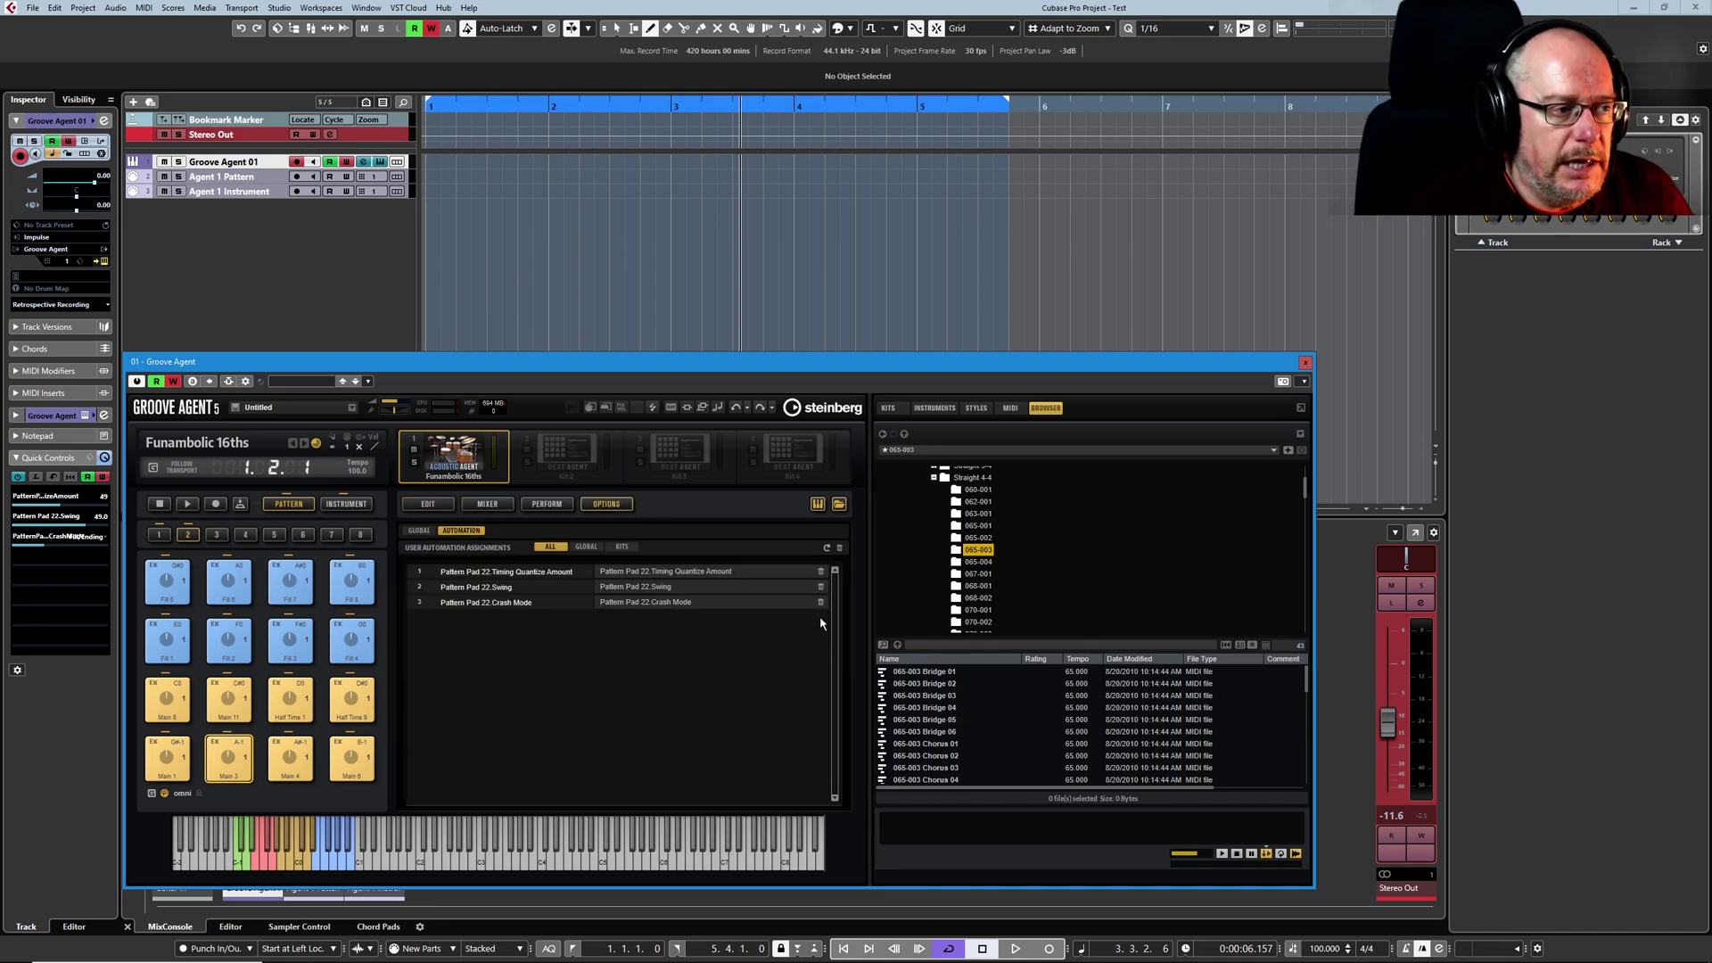
{"action": "left_click", "coordinate": [839, 550]}
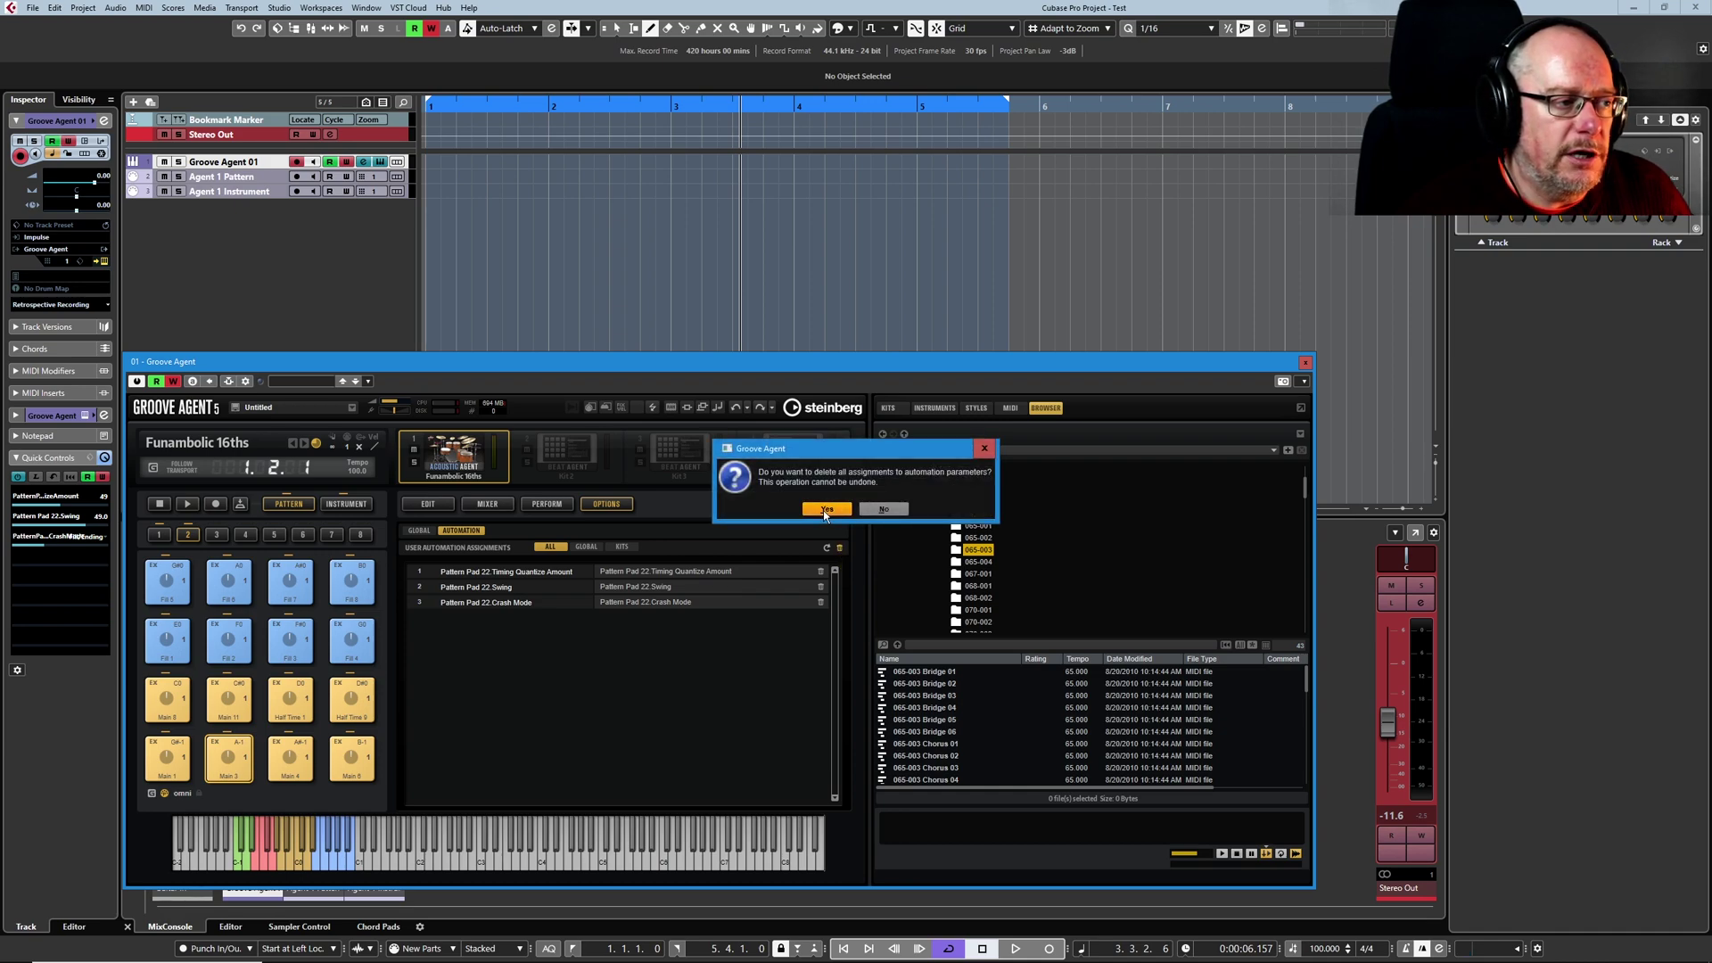
{"action": "left_click", "coordinate": [824, 508]}
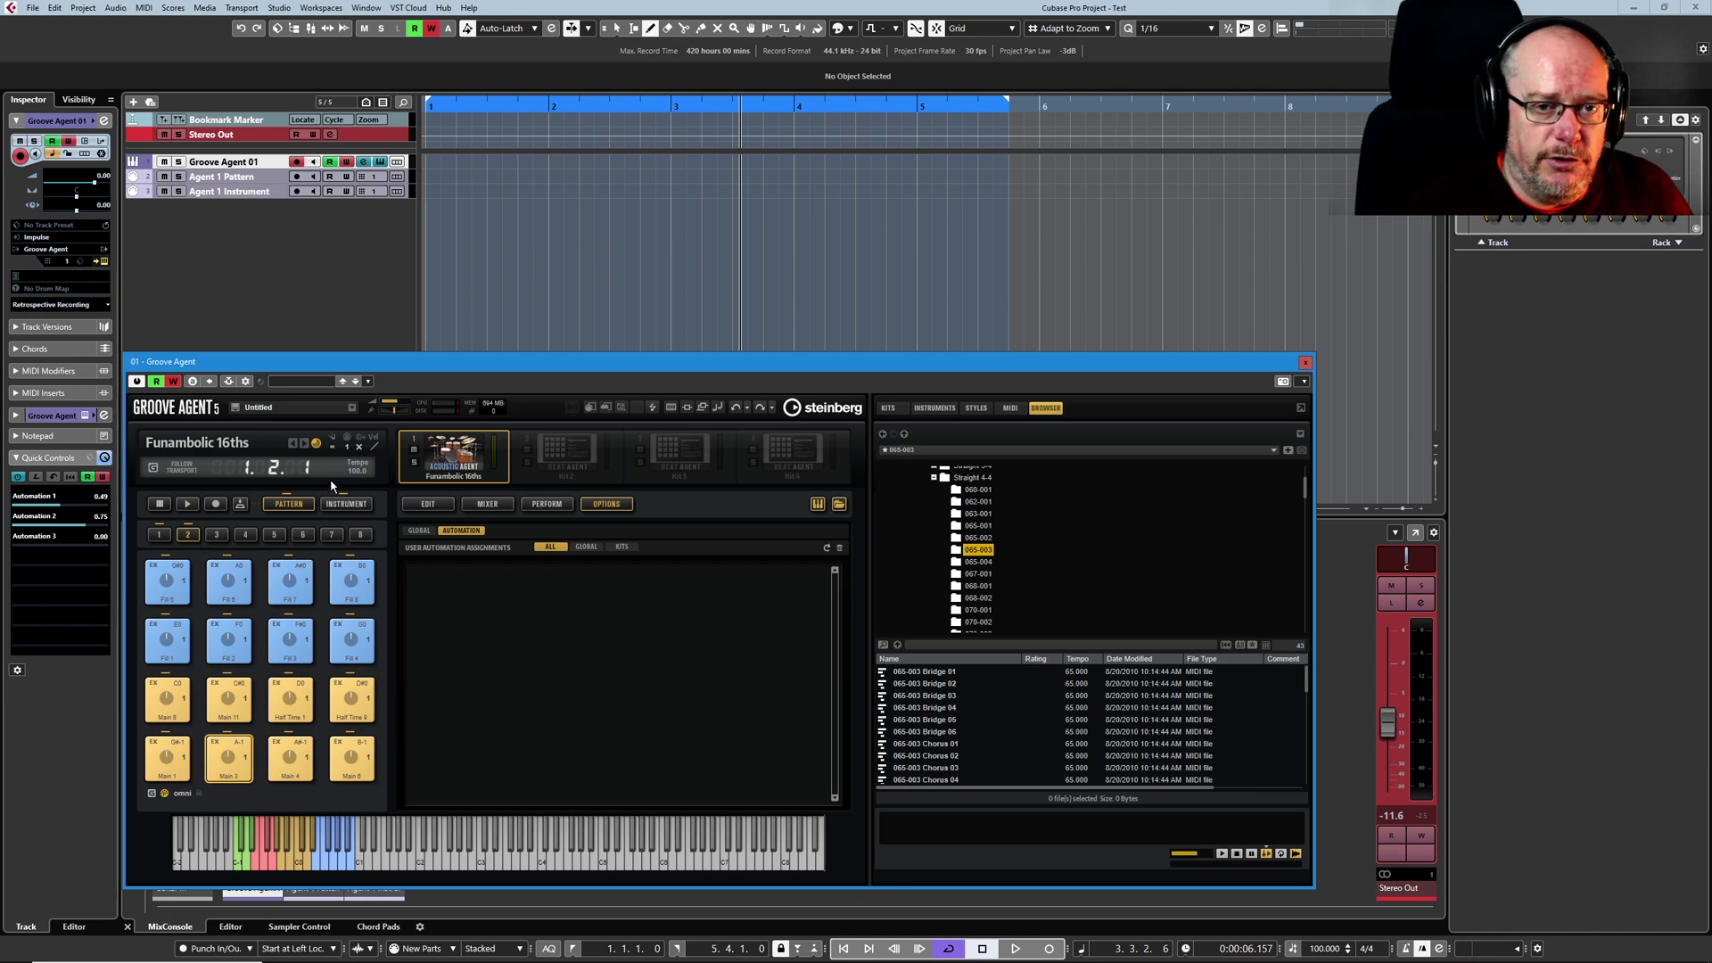
{"action": "left_click", "coordinate": [428, 504]}
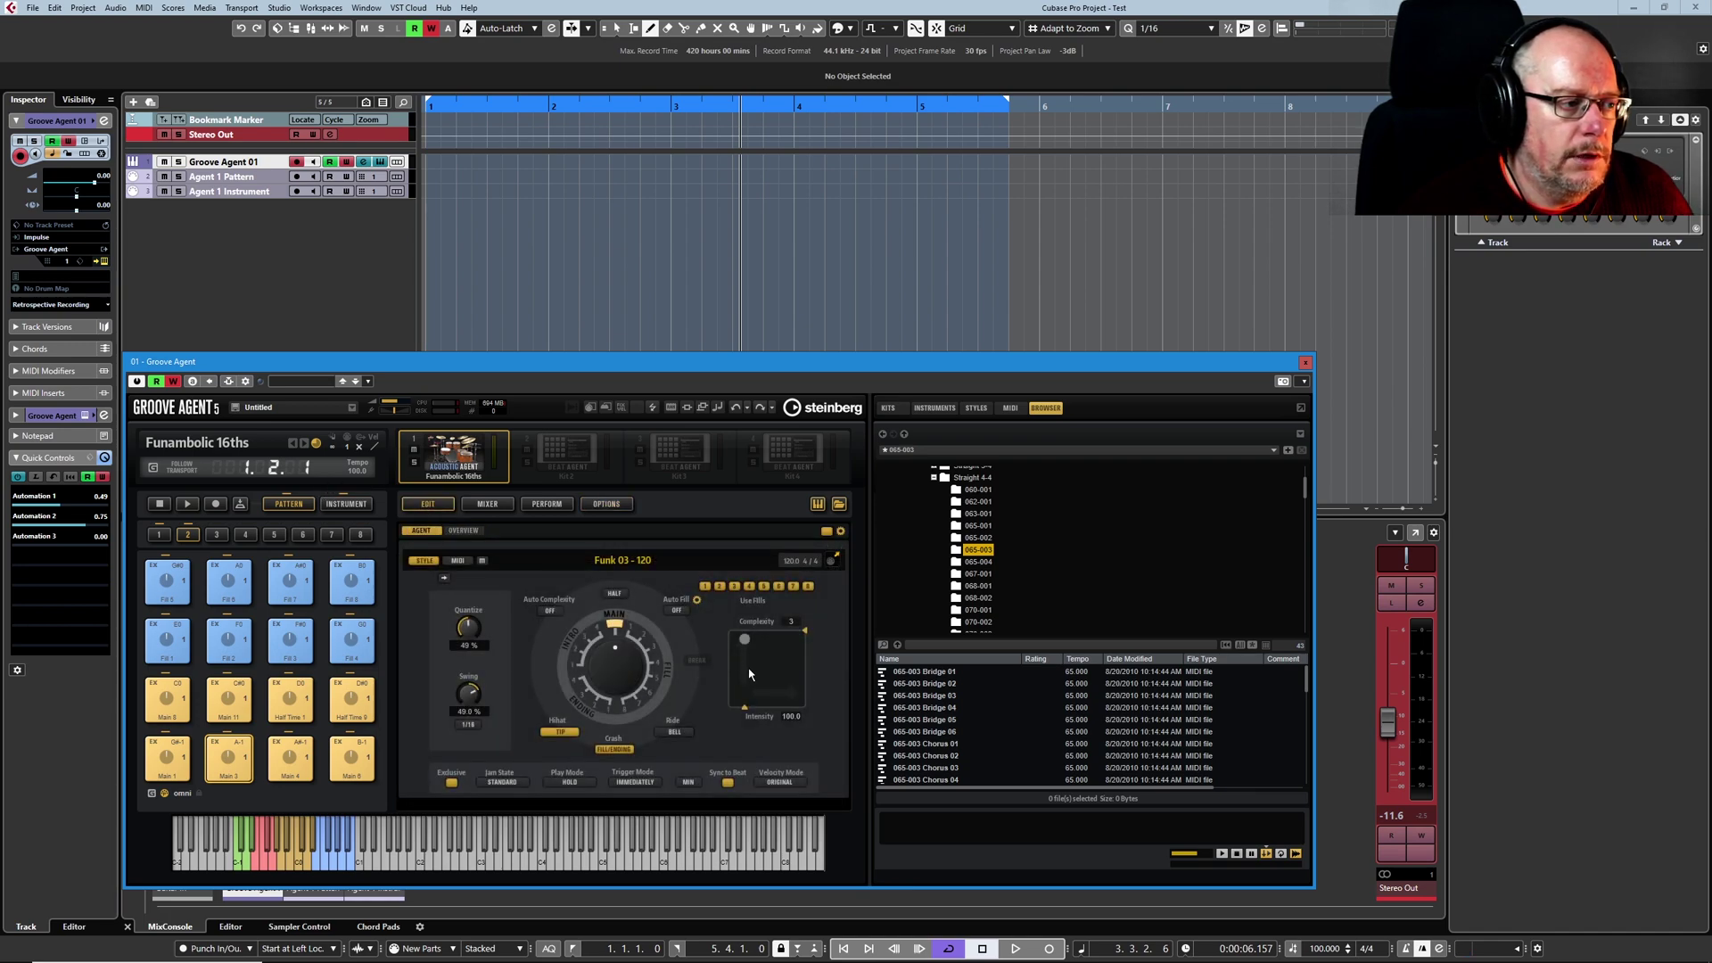
{"action": "right_click", "coordinate": [483, 633]}
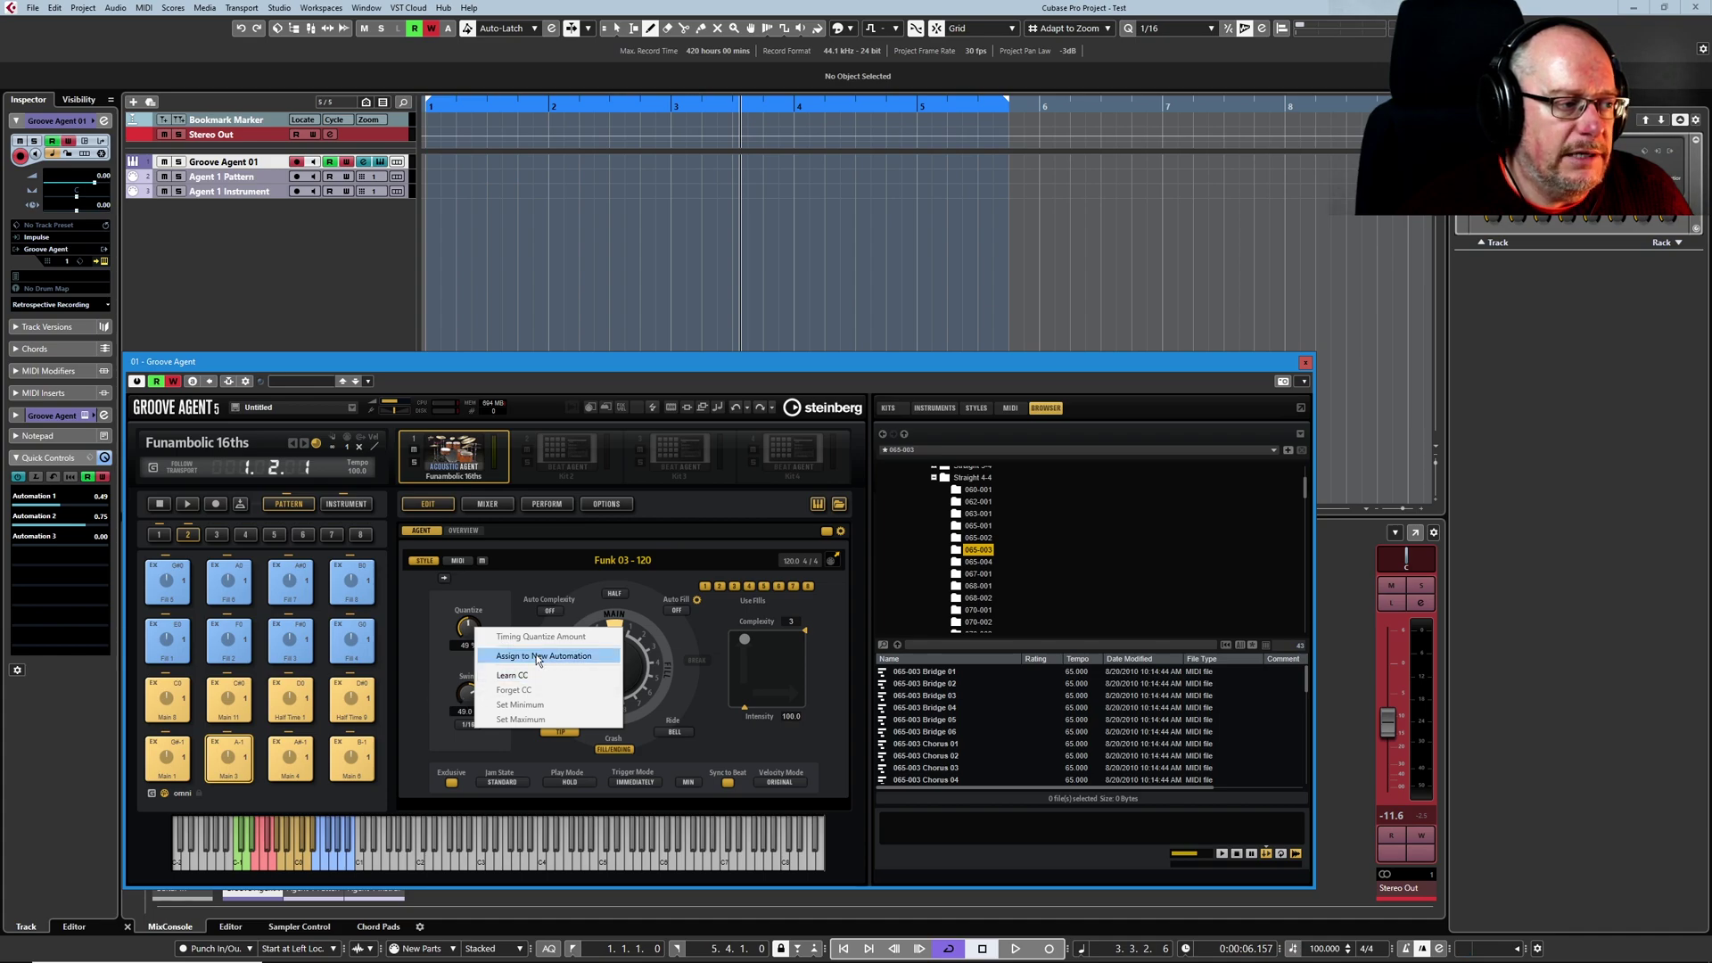
{"action": "left_click", "coordinate": [431, 673]}
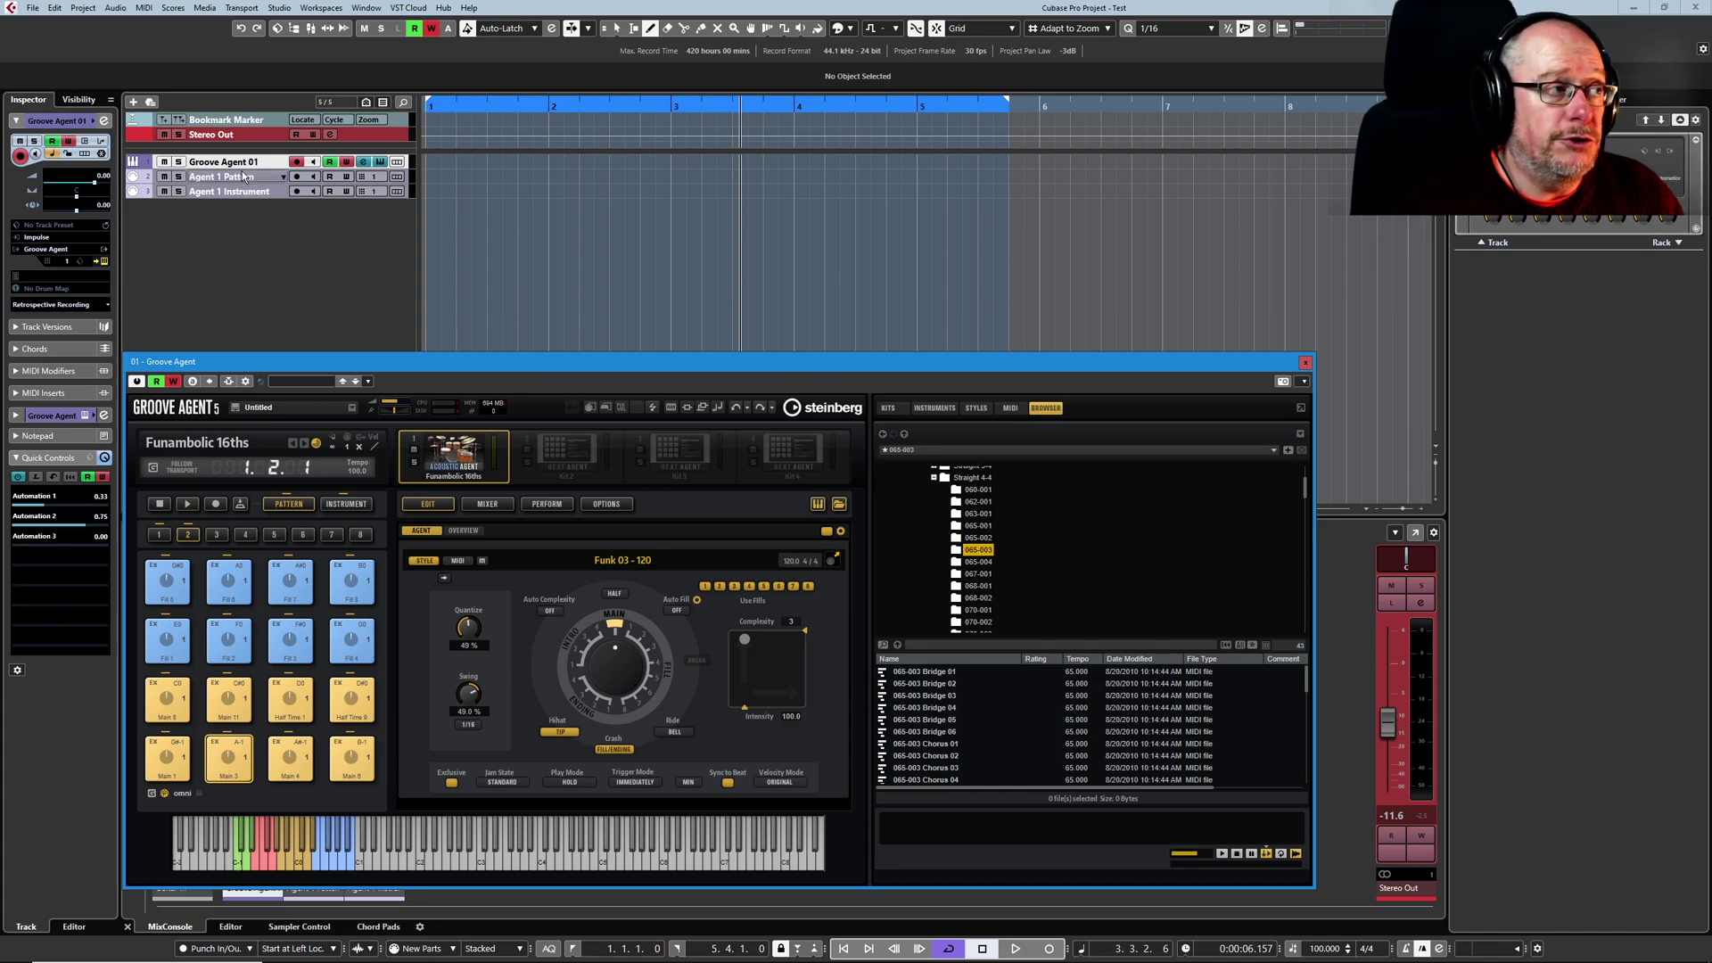
{"action": "key", "text": "space"}
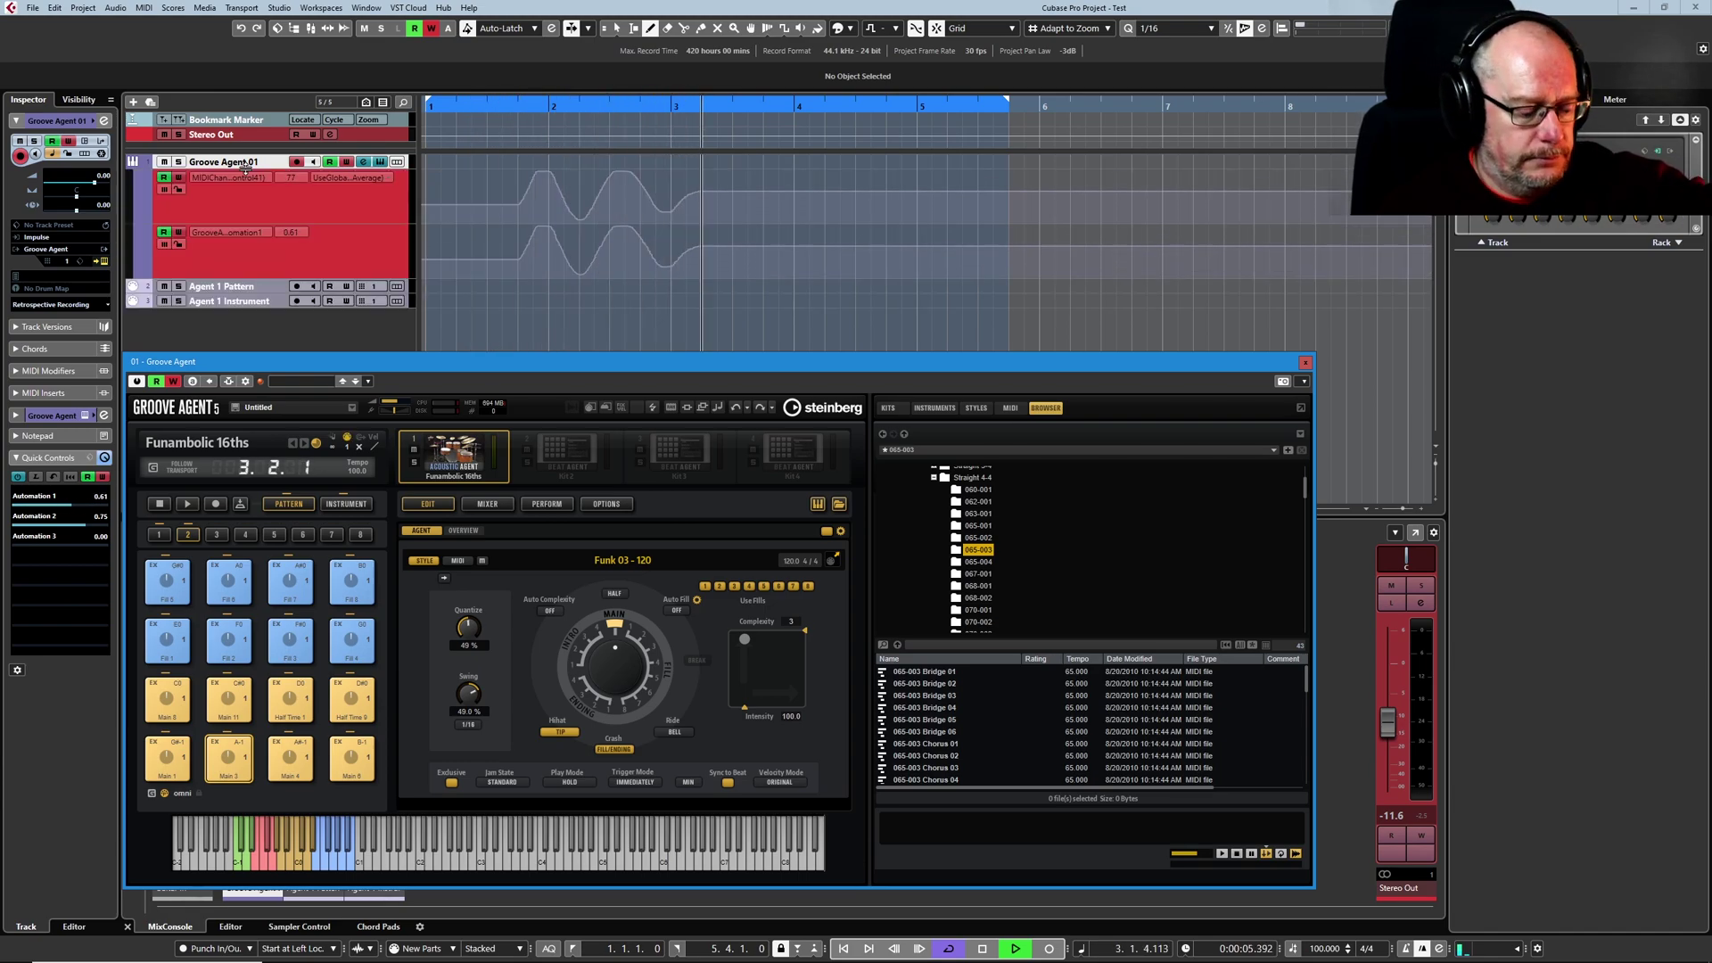
{"action": "key", "text": "space"}
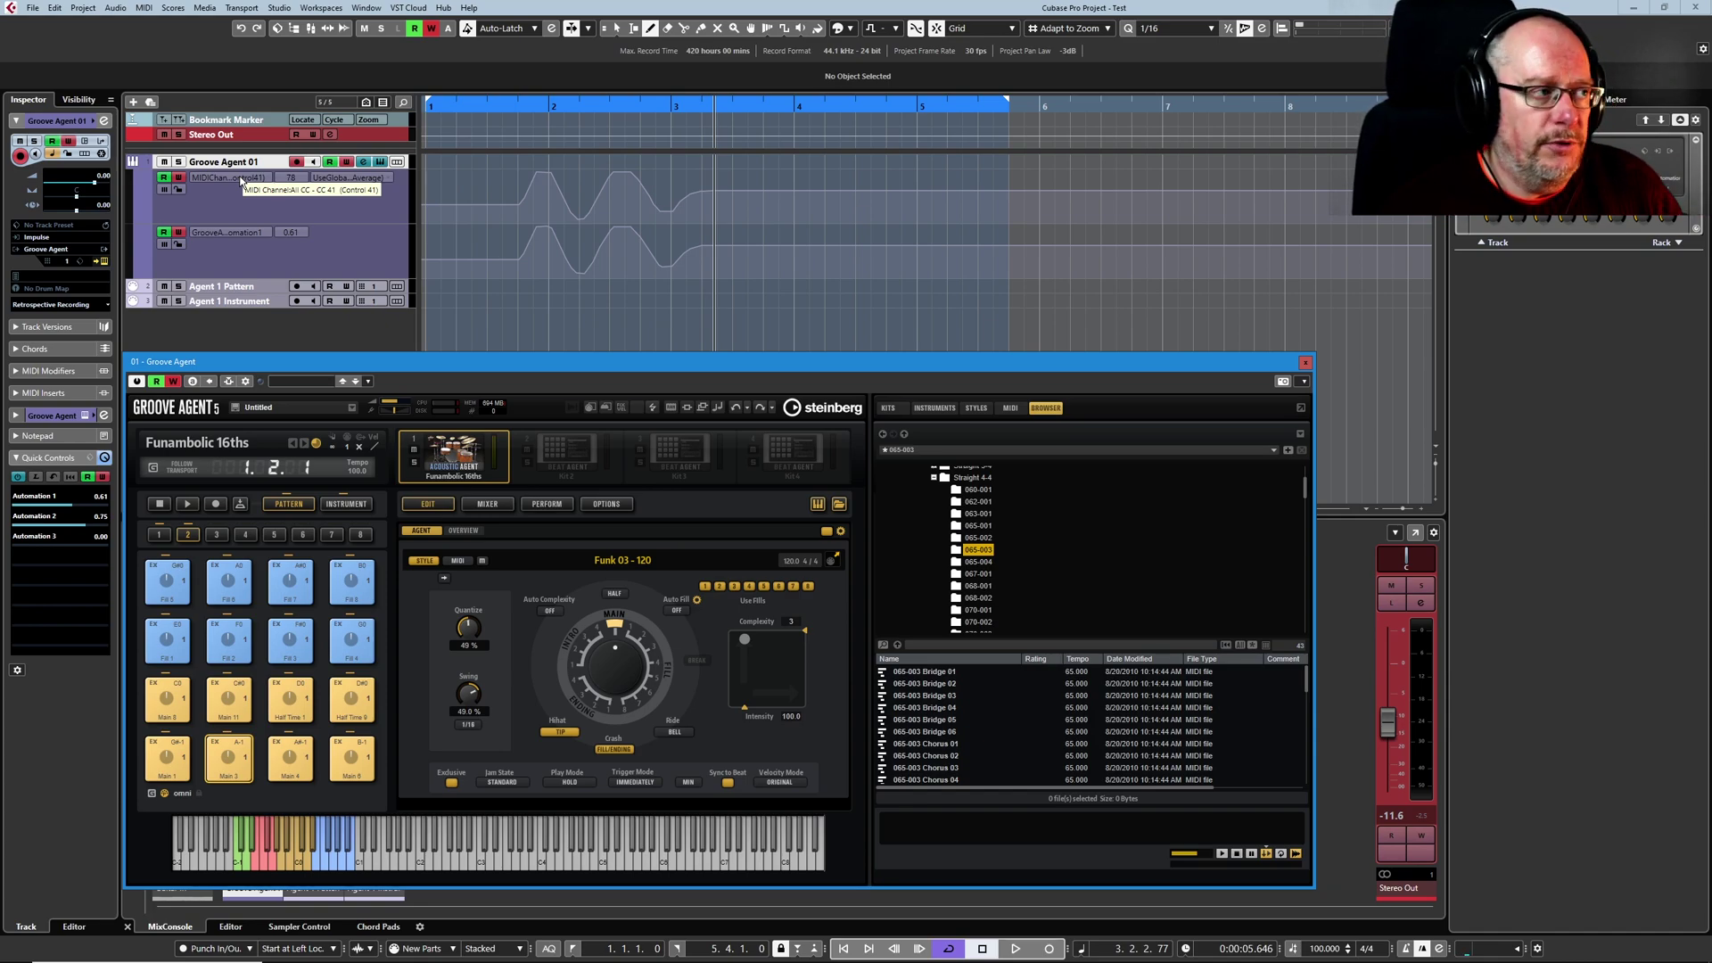
{"action": "left_click", "coordinate": [224, 231]}
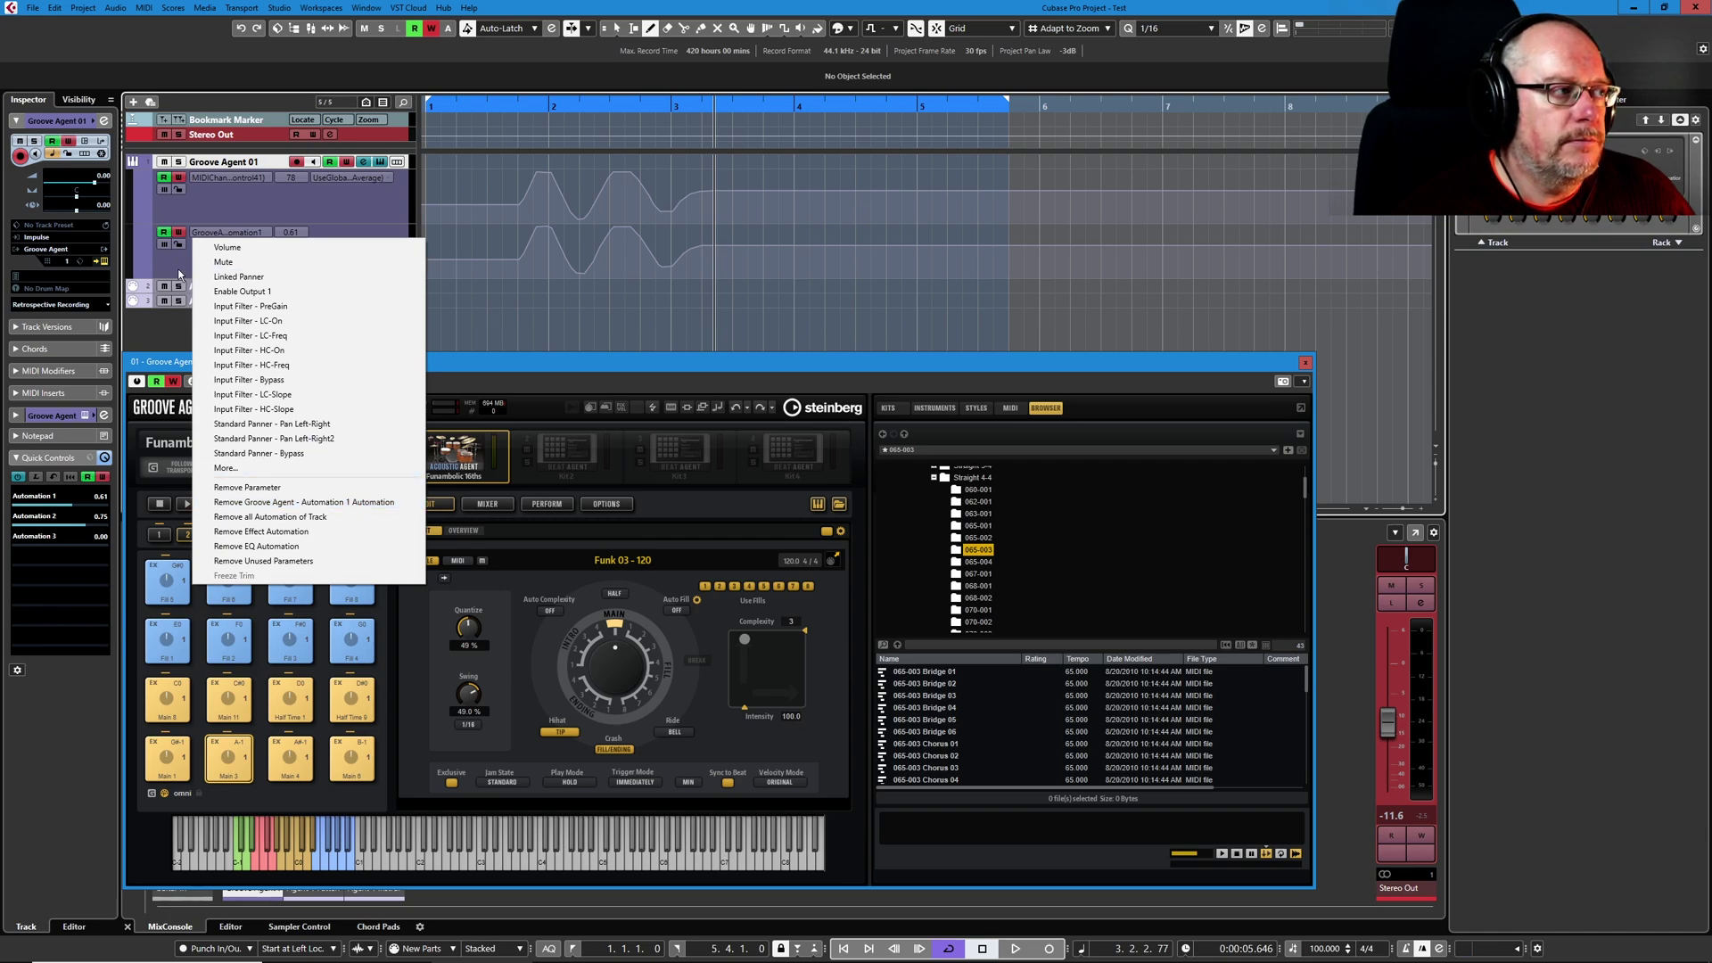
{"action": "left_click", "coordinate": [201, 245]}
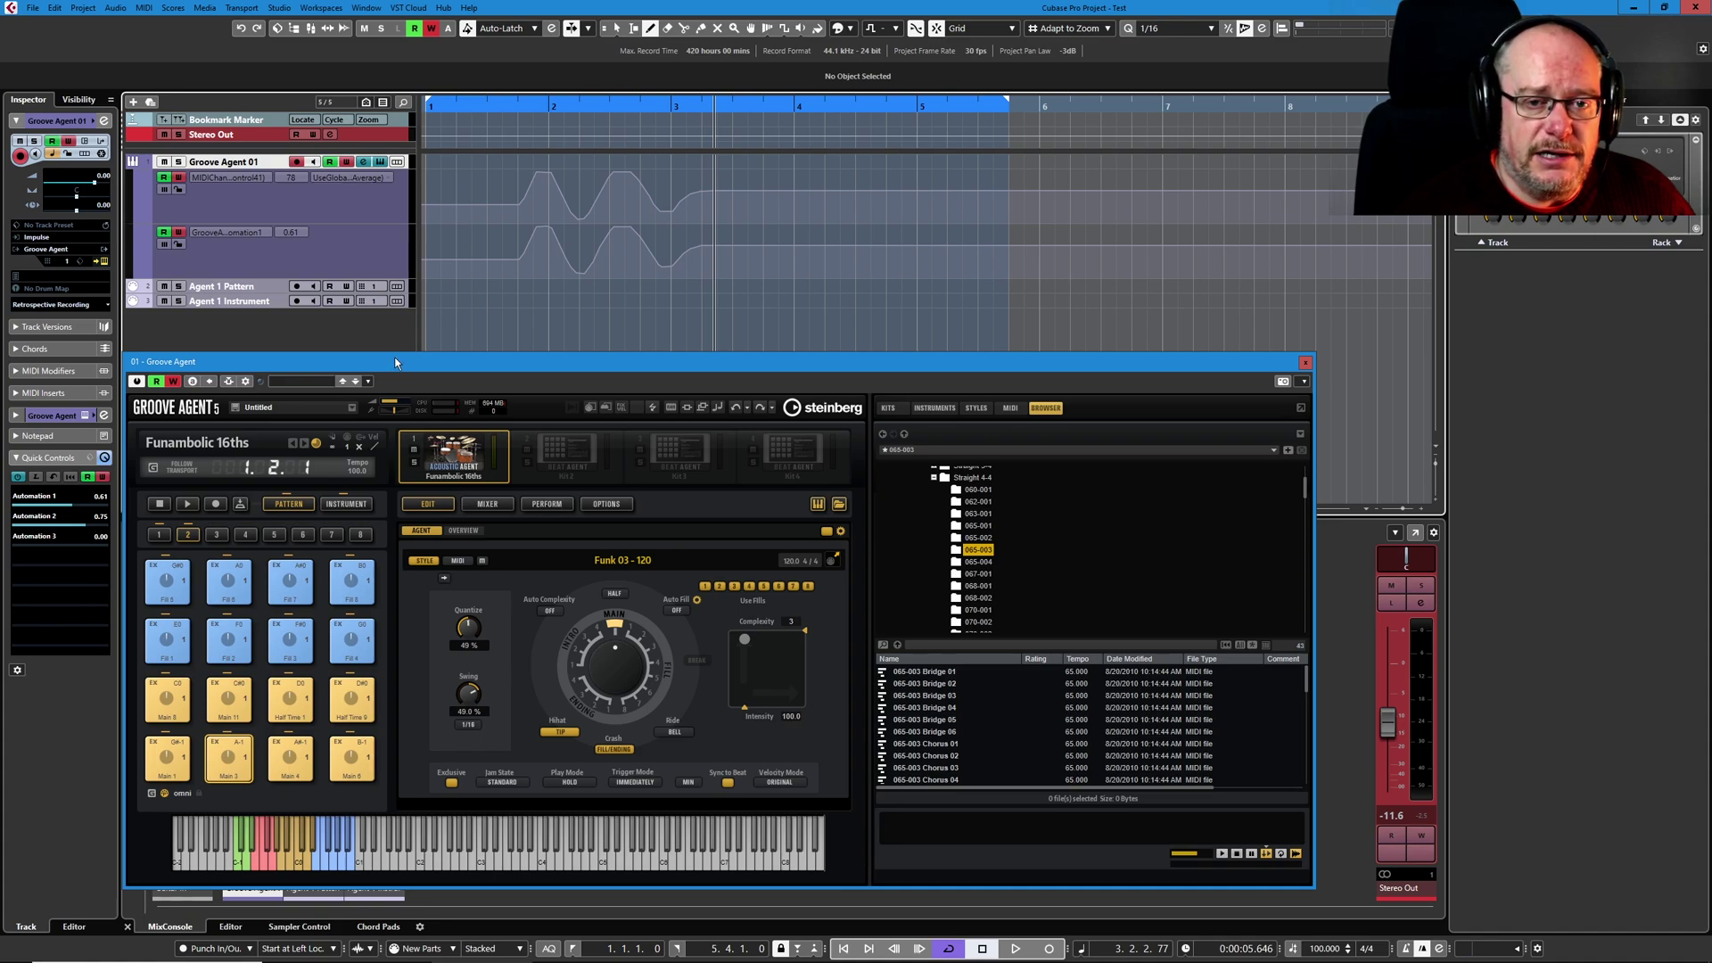
Remove the MIDI controller and Groove Agent automation lanes from Groove Agent 01
{"action": "right_click", "coordinate": [259, 195]}
{"action": "left_click", "coordinate": [308, 239]}
{"action": "right_click", "coordinate": [317, 178]}
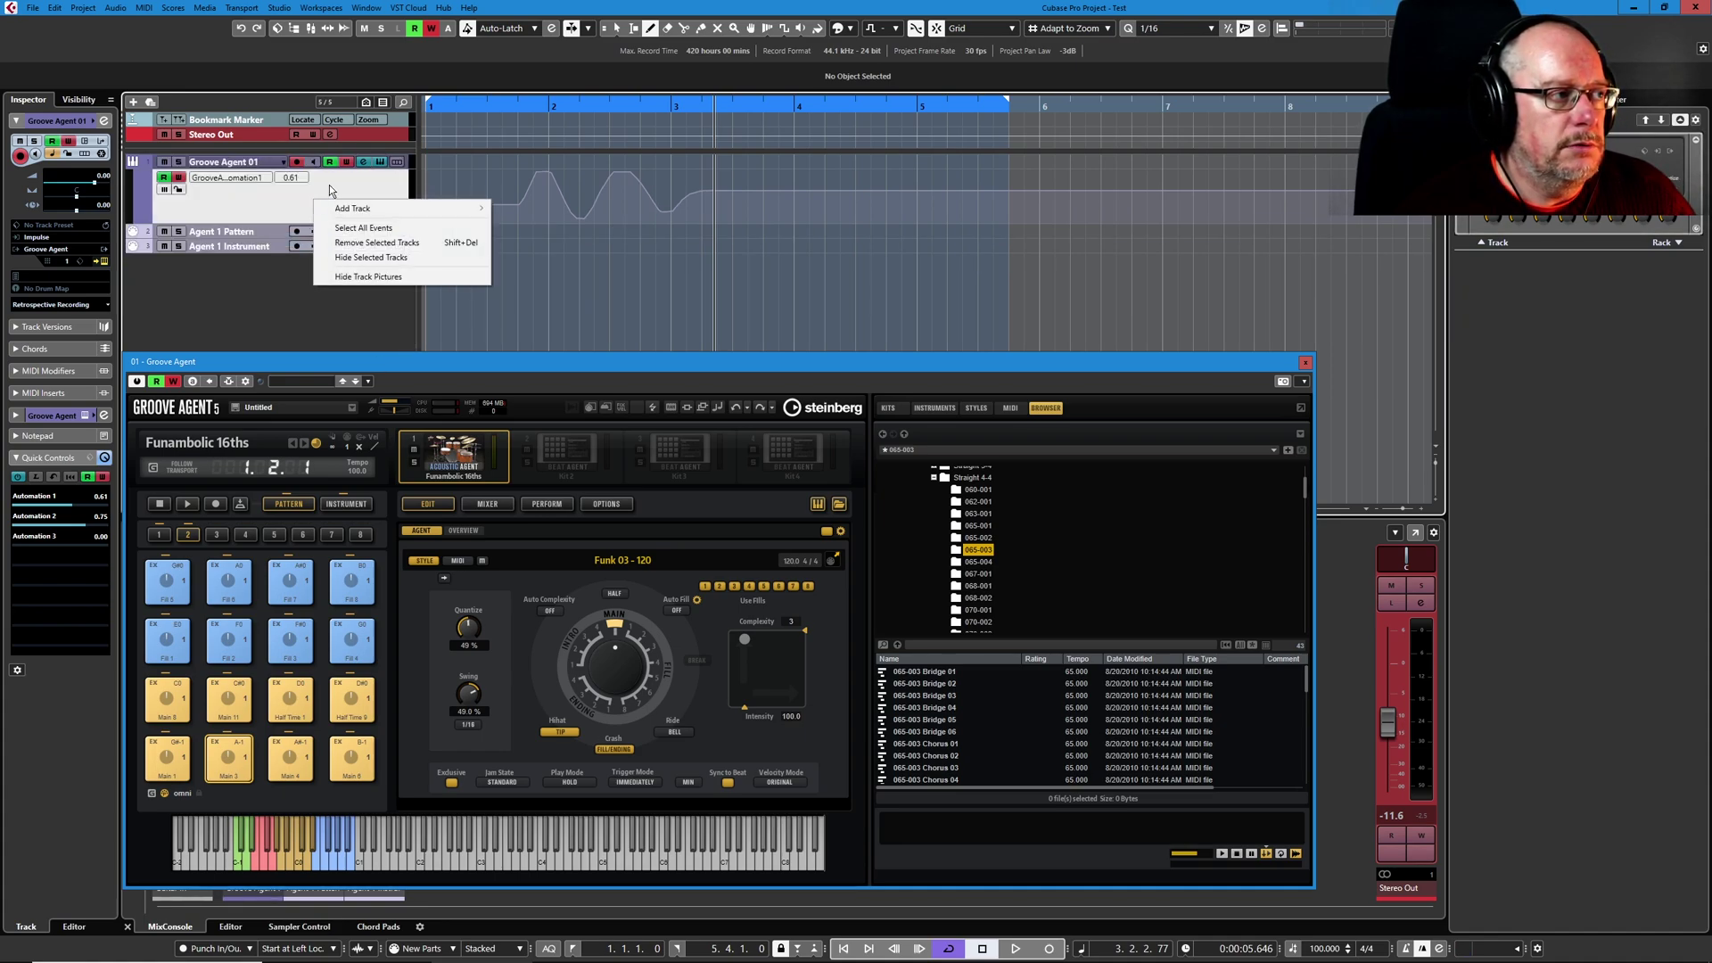
{"action": "left_click", "coordinate": [353, 237]}
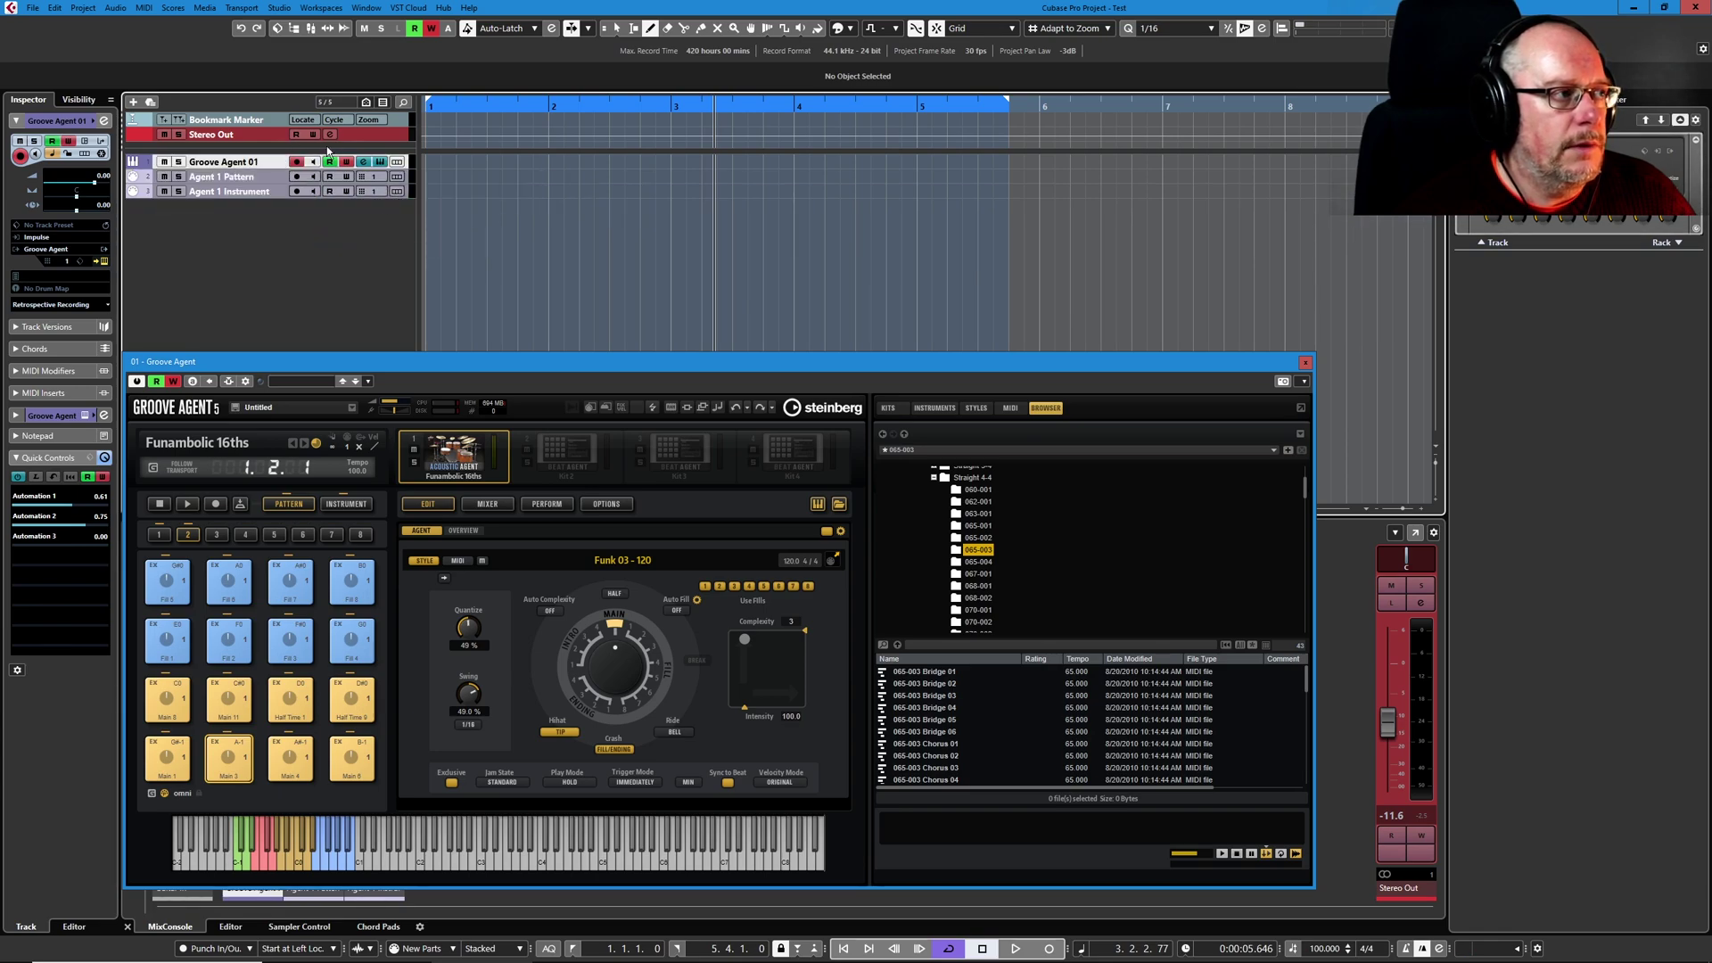
Disable track automation writing, enable Quick Controls write, and start playback from the project start
{"action": "left_click", "coordinate": [347, 163]}
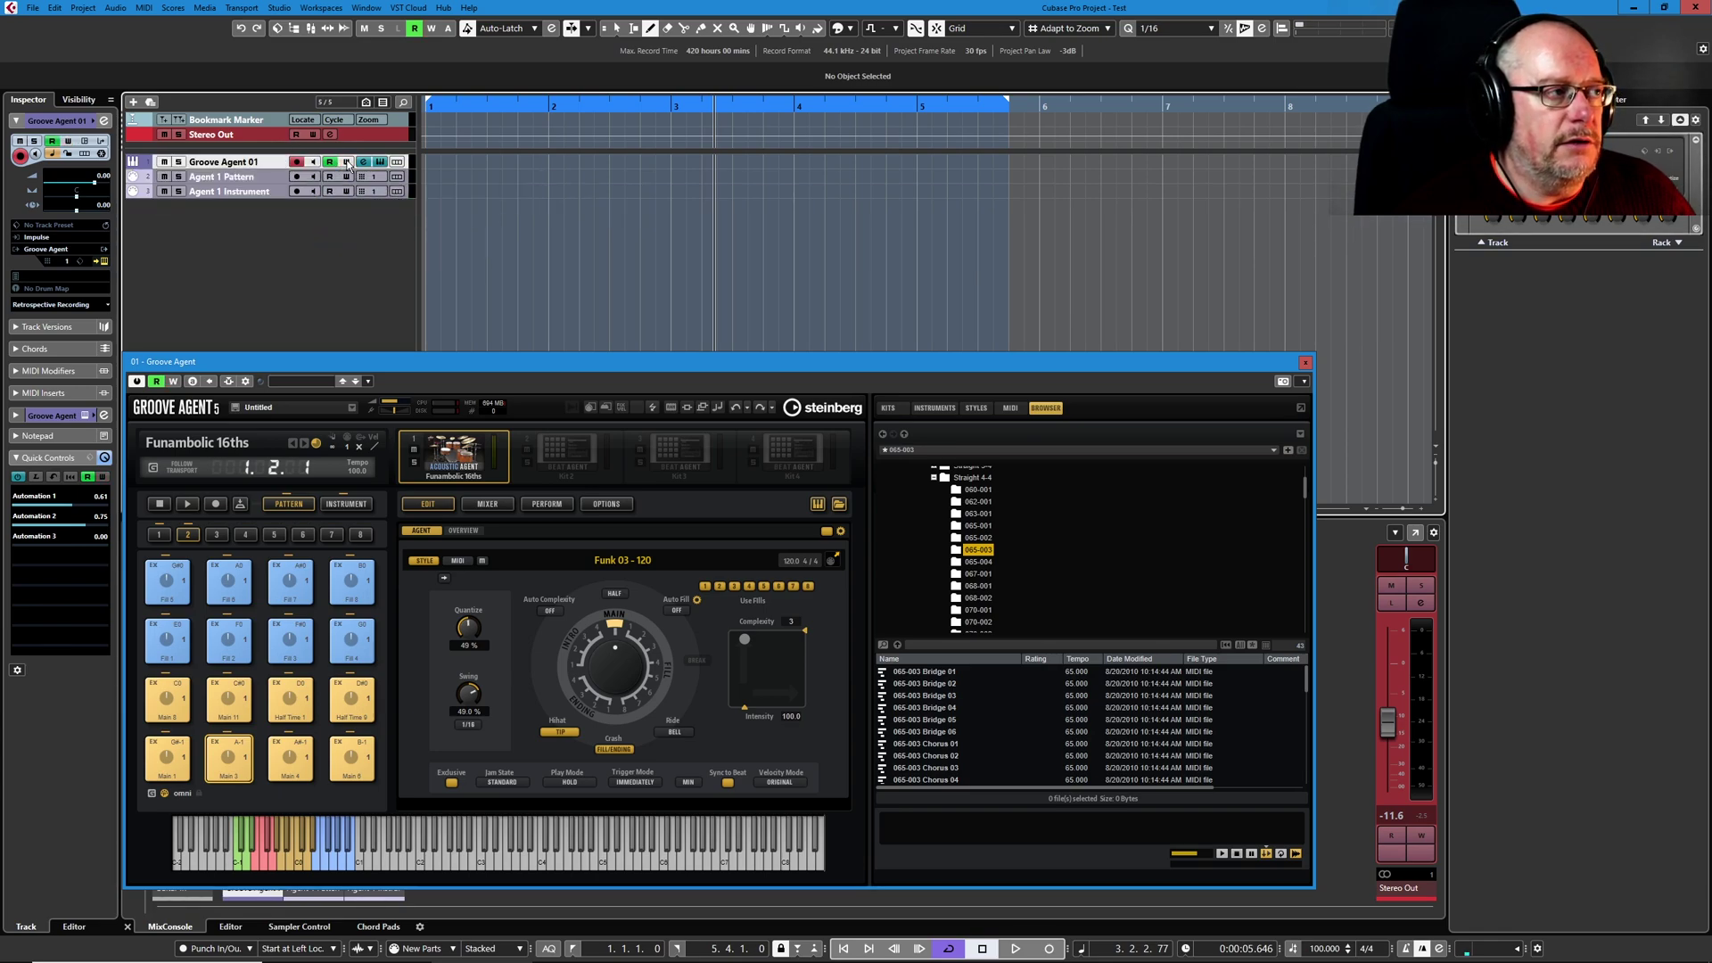
{"action": "left_click", "coordinate": [103, 478]}
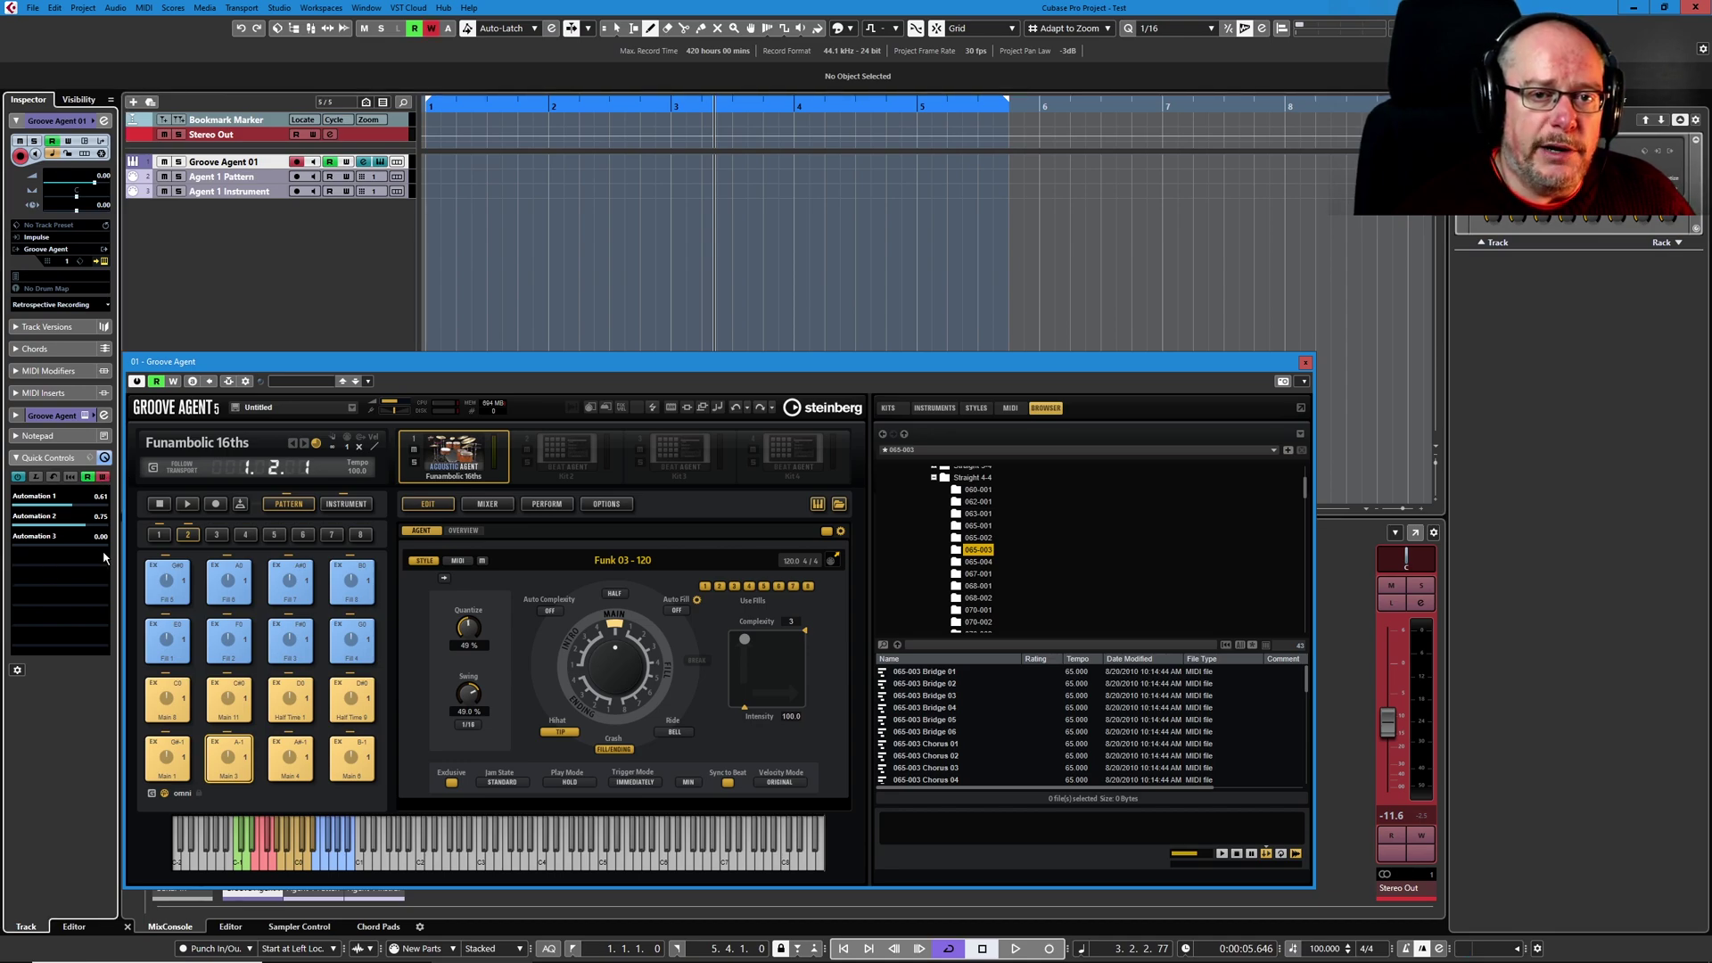
{"action": "key", "text": "period"}
{"action": "key", "text": "space"}
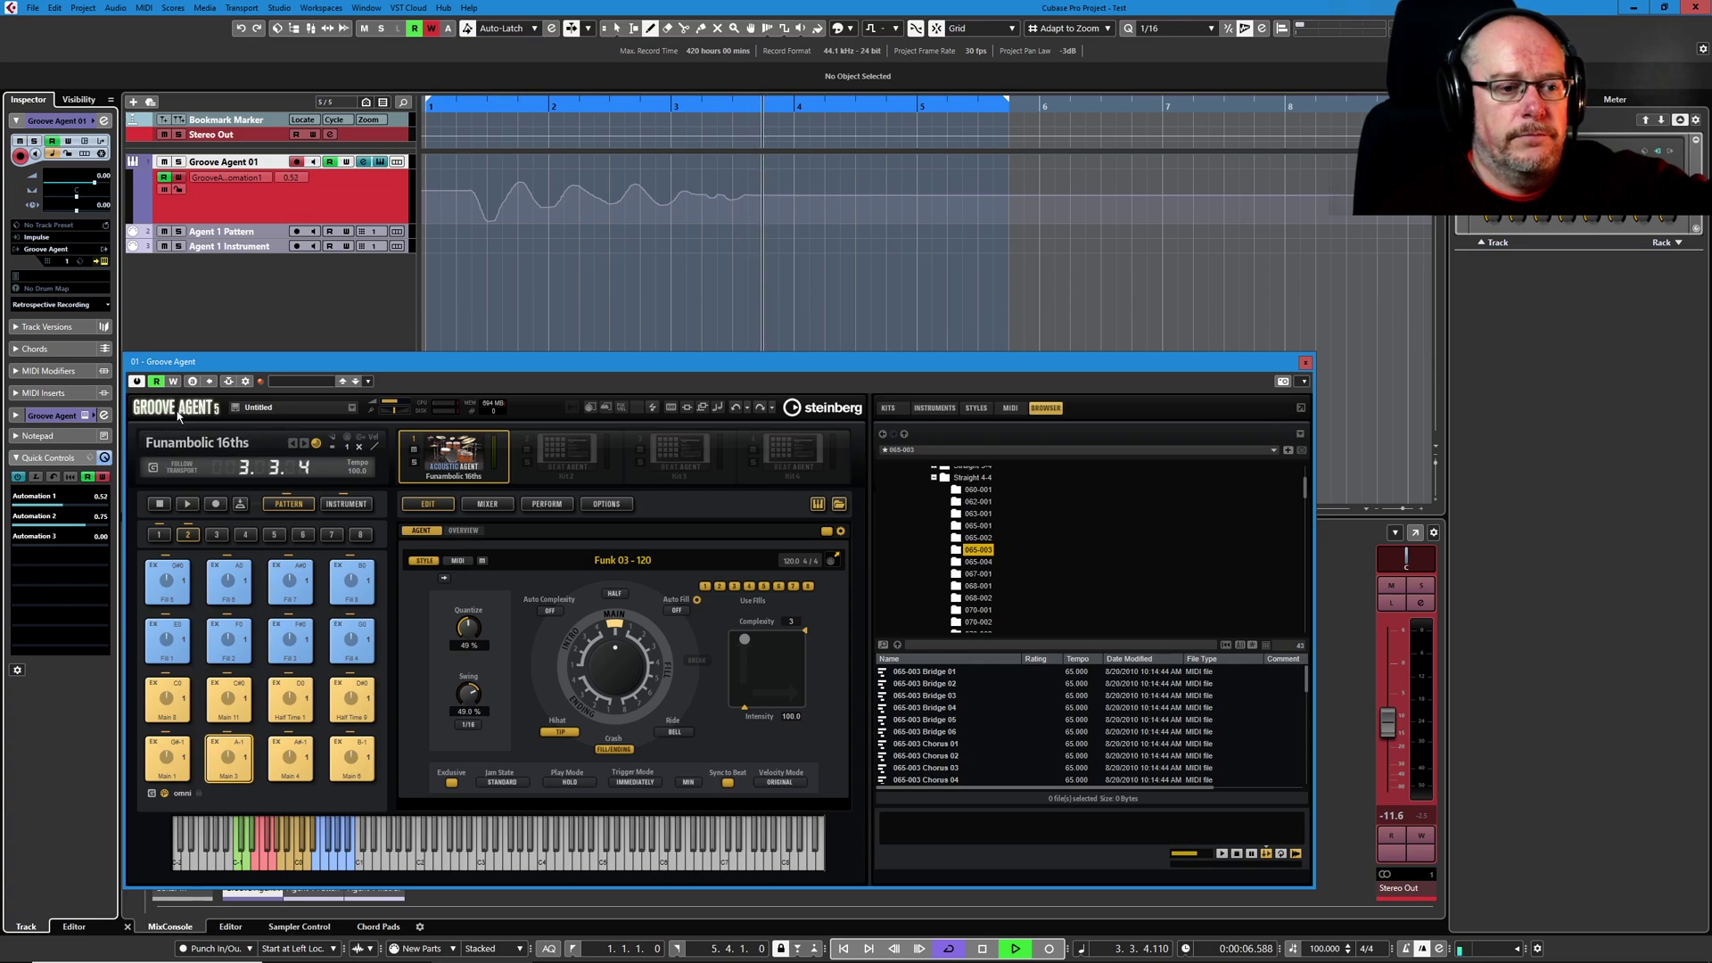
Stop playback to end the Automation 1 recording pass
{"action": "key", "text": "space"}
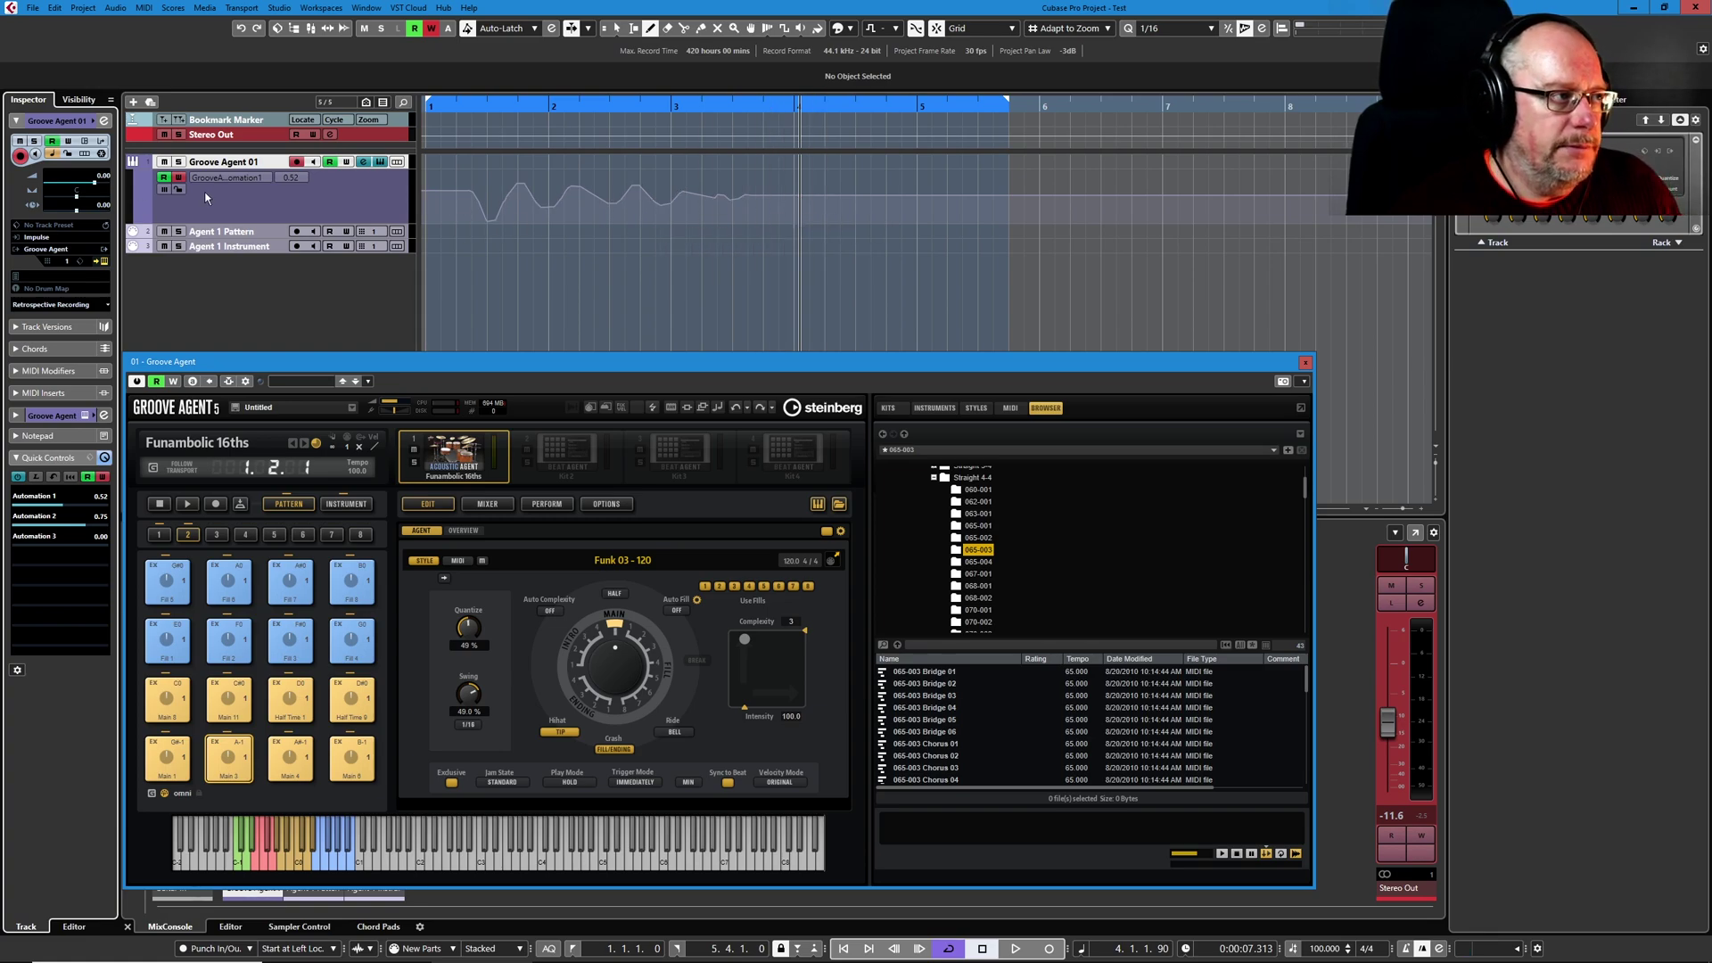
Hide the track's automation lane, clear all Quick Controls, and open the Quantize knob's options
{"action": "right_click", "coordinate": [326, 206]}
{"action": "left_click", "coordinate": [392, 237]}
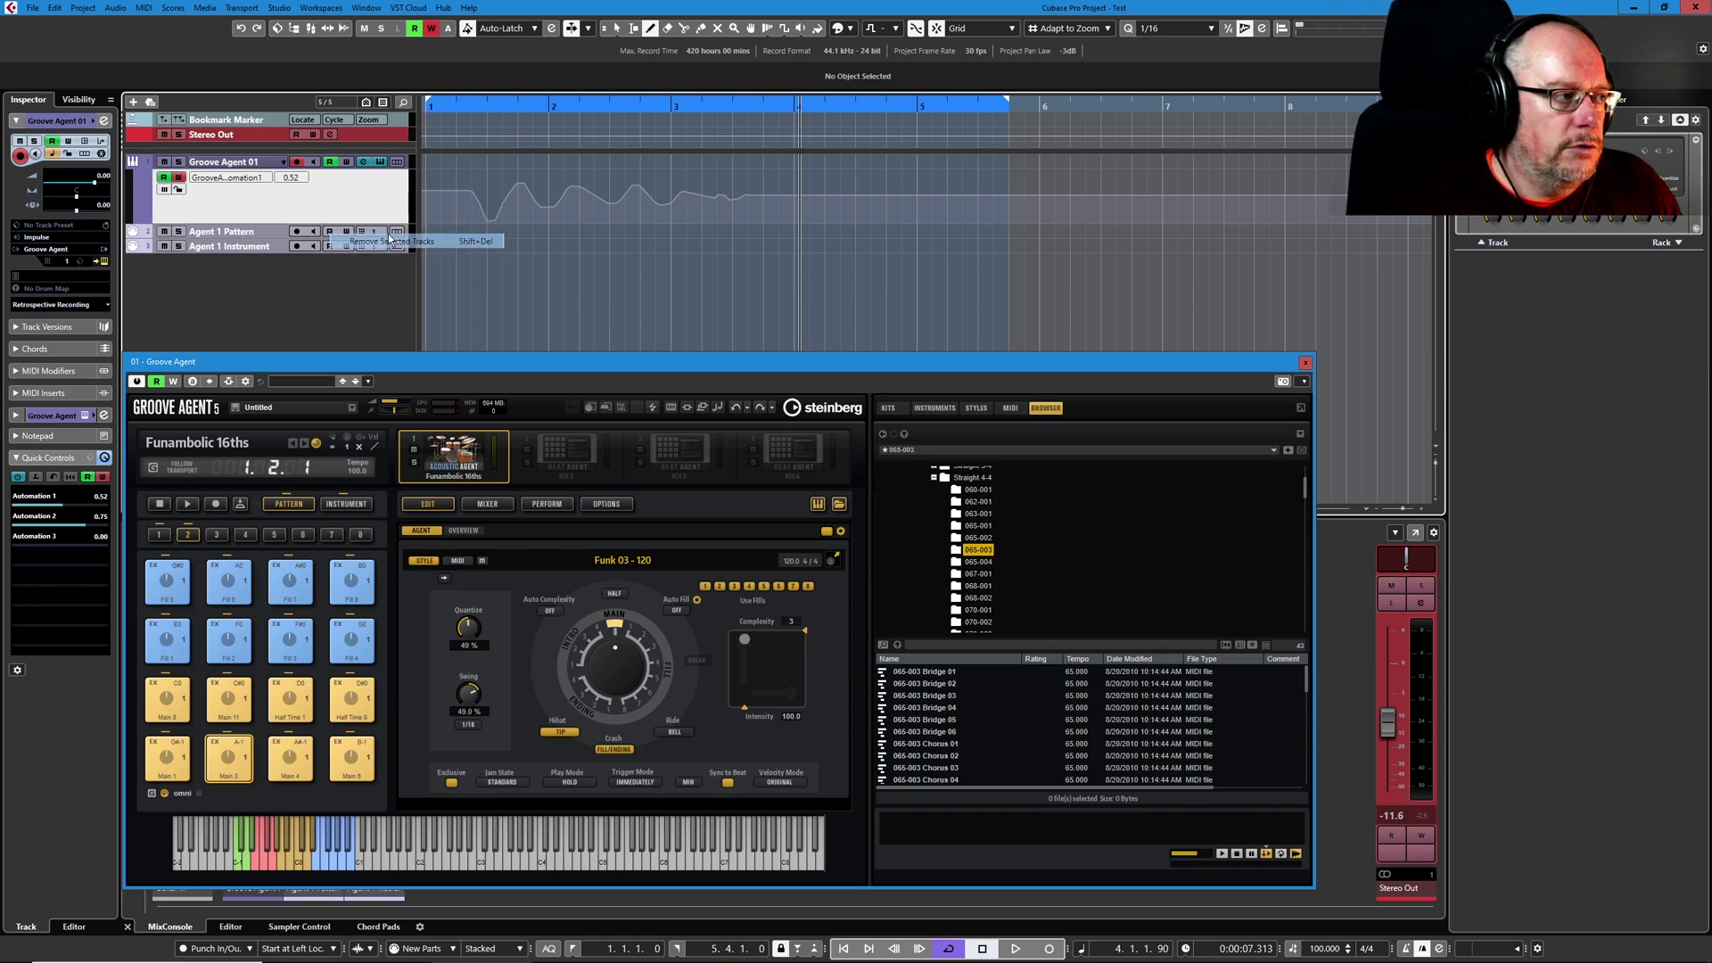
{"action": "left_click", "coordinate": [71, 476]}
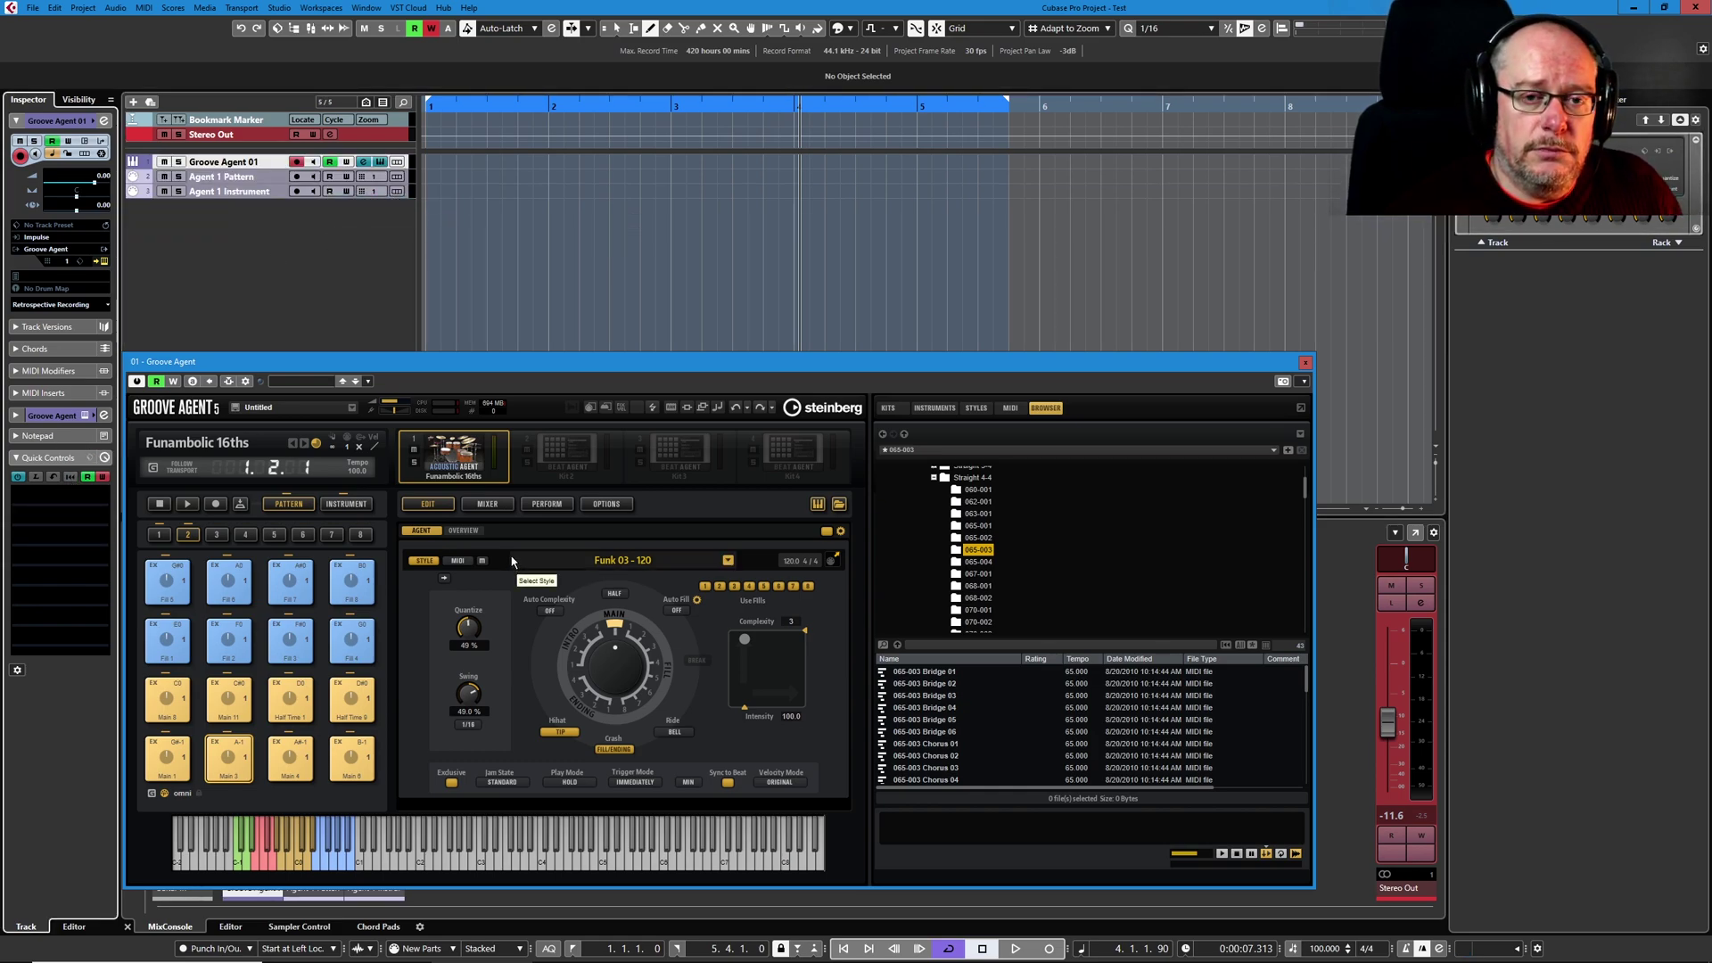
{"action": "right_click", "coordinate": [467, 627]}
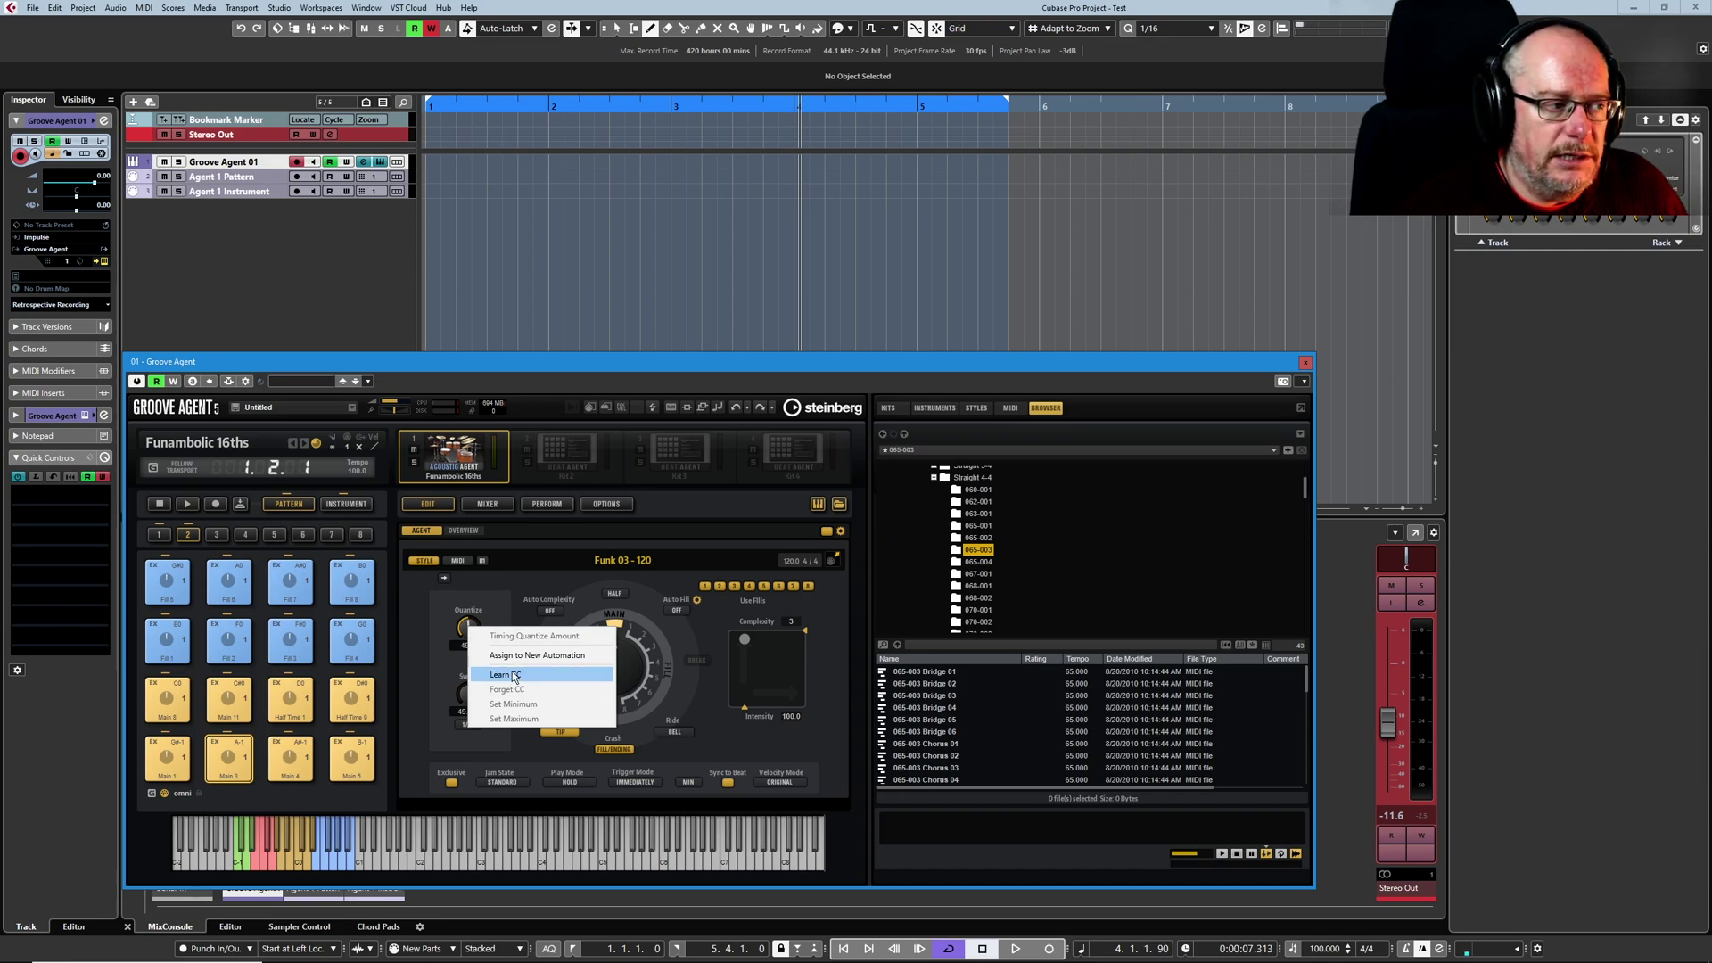
Learn MIDI controller 25 (Port A, channel 1) to the Quantize knob and verify the assignment
{"action": "left_click", "coordinate": [514, 676]}
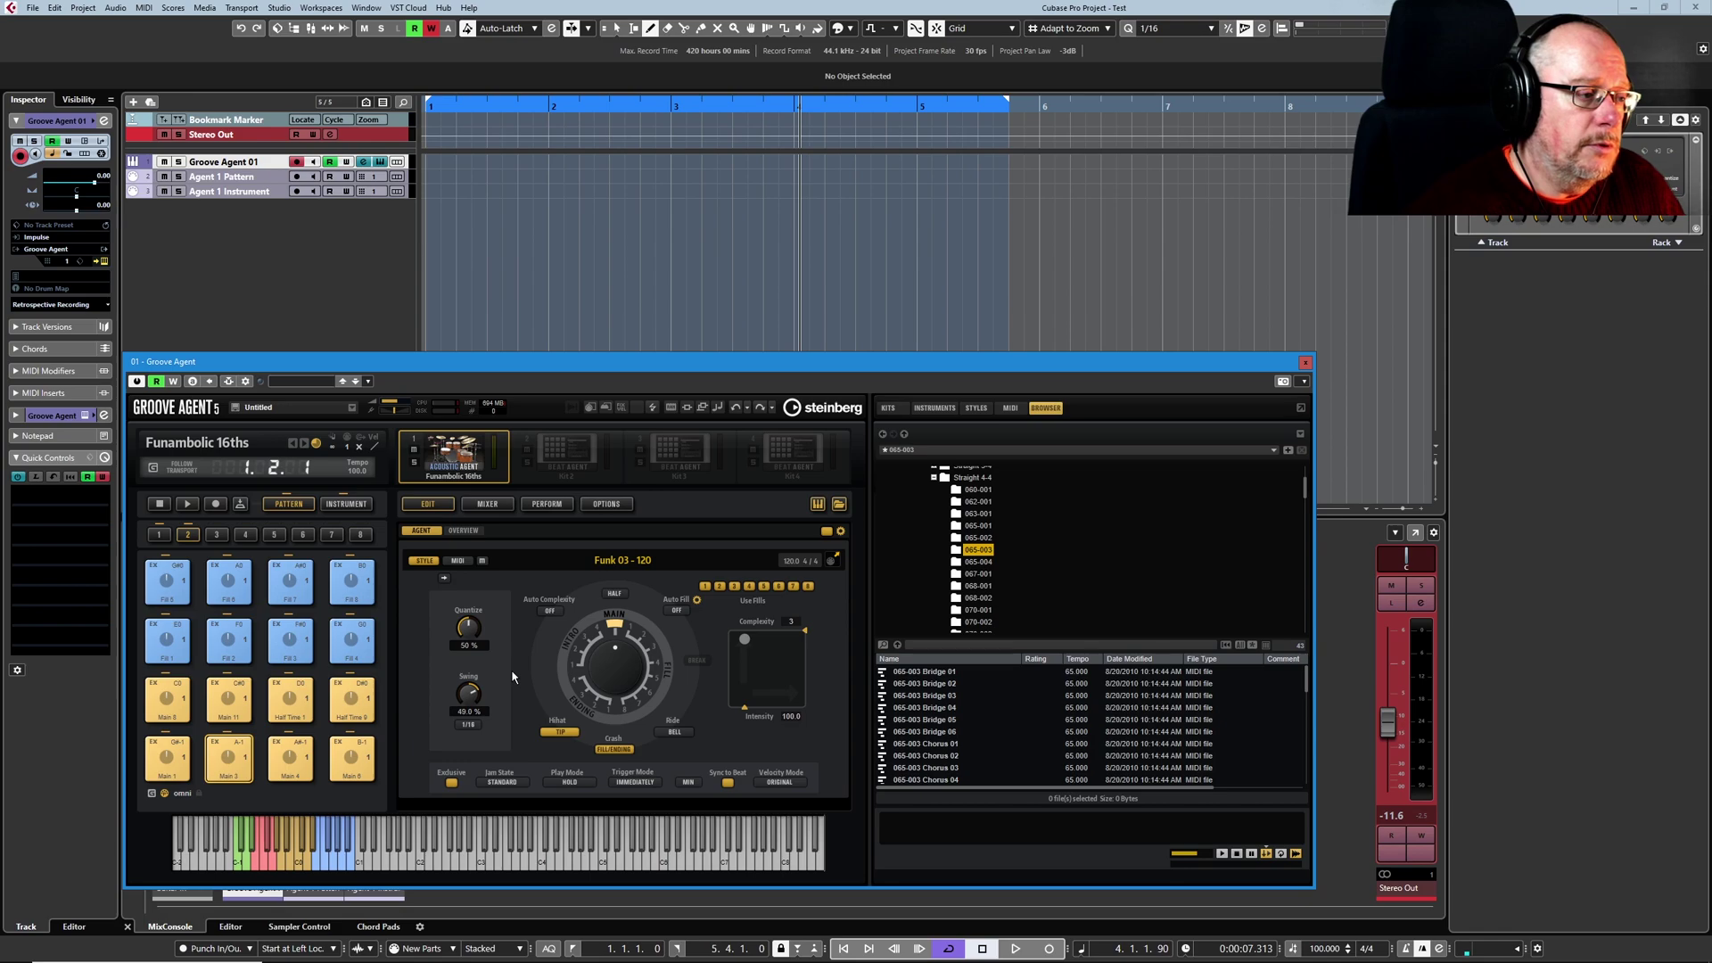
{"action": "right_click", "coordinate": [469, 630]}
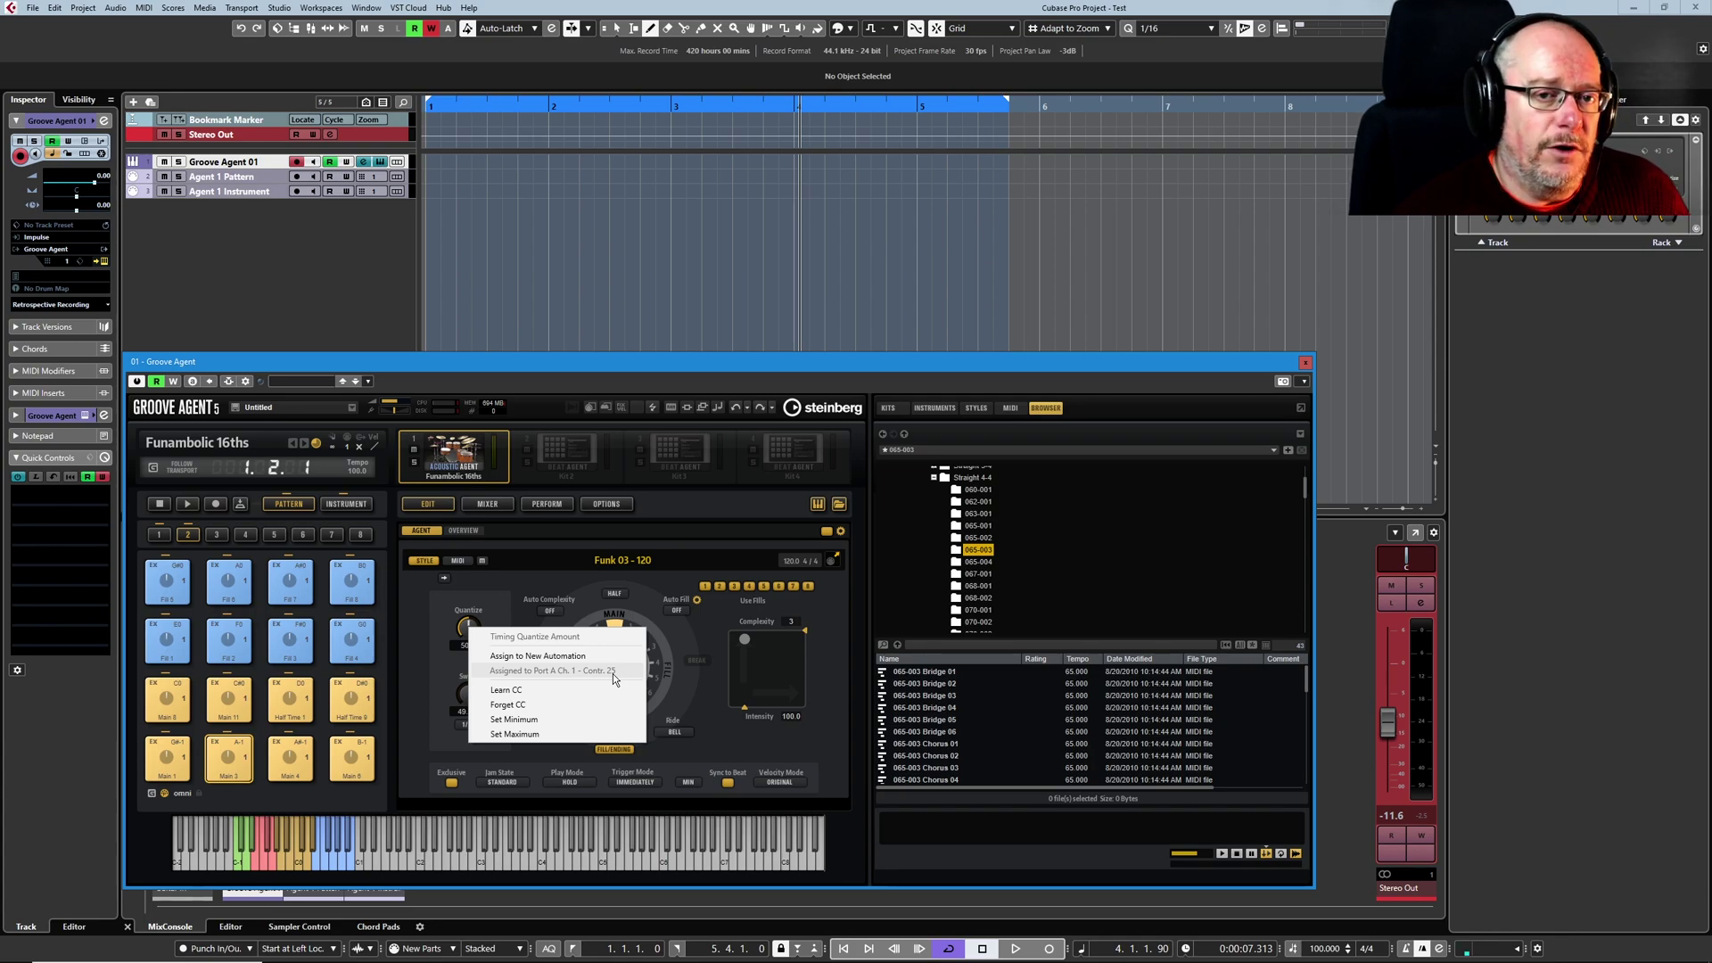
{"action": "key", "text": "Escape"}
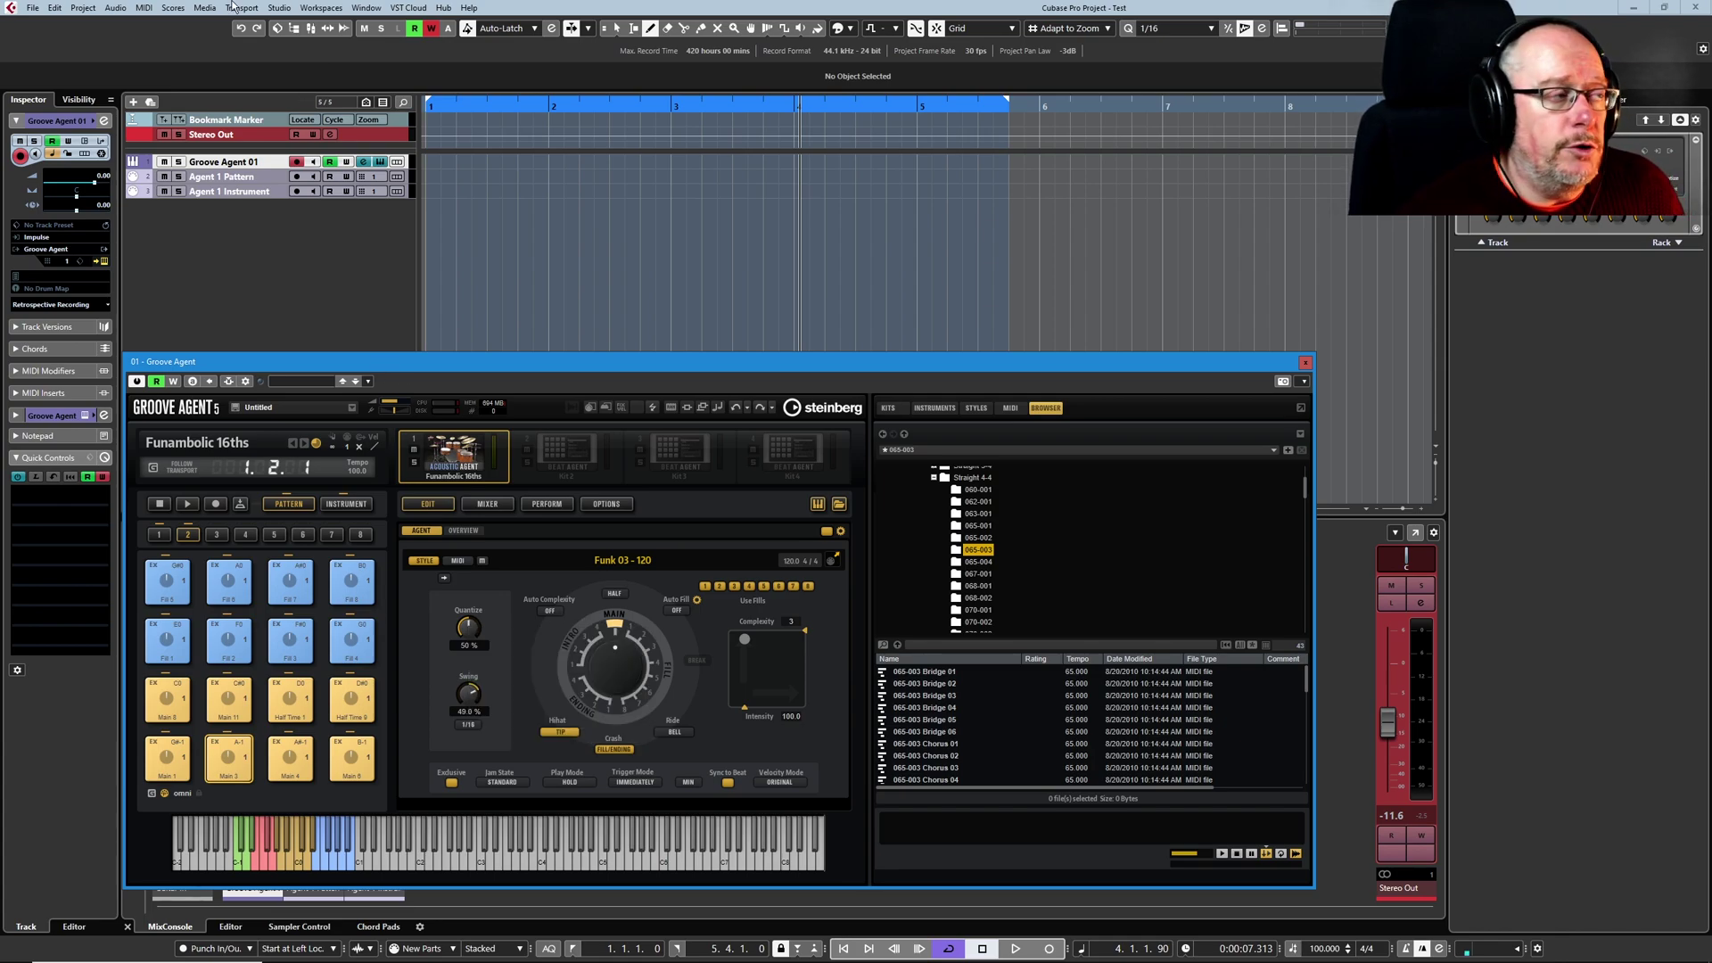
Review the CC Automation Setup, then record controller moves on Quantize as CC25 automation
{"action": "left_click", "coordinate": [145, 8]}
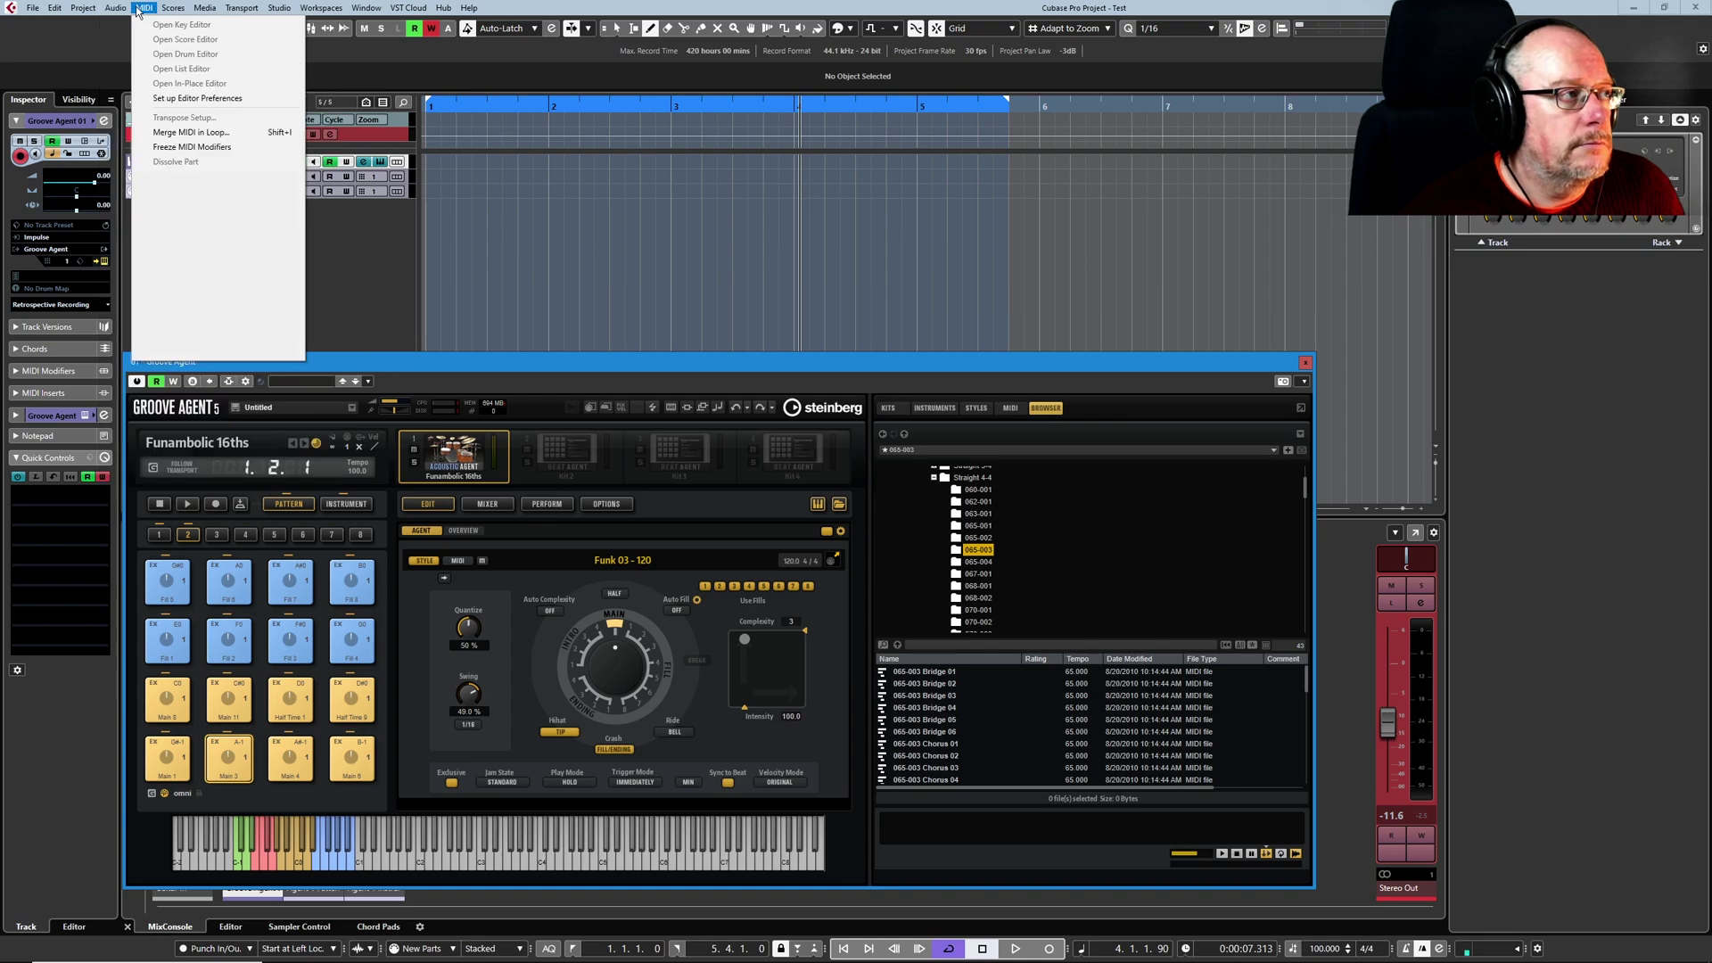
{"action": "left_click", "coordinate": [194, 299]}
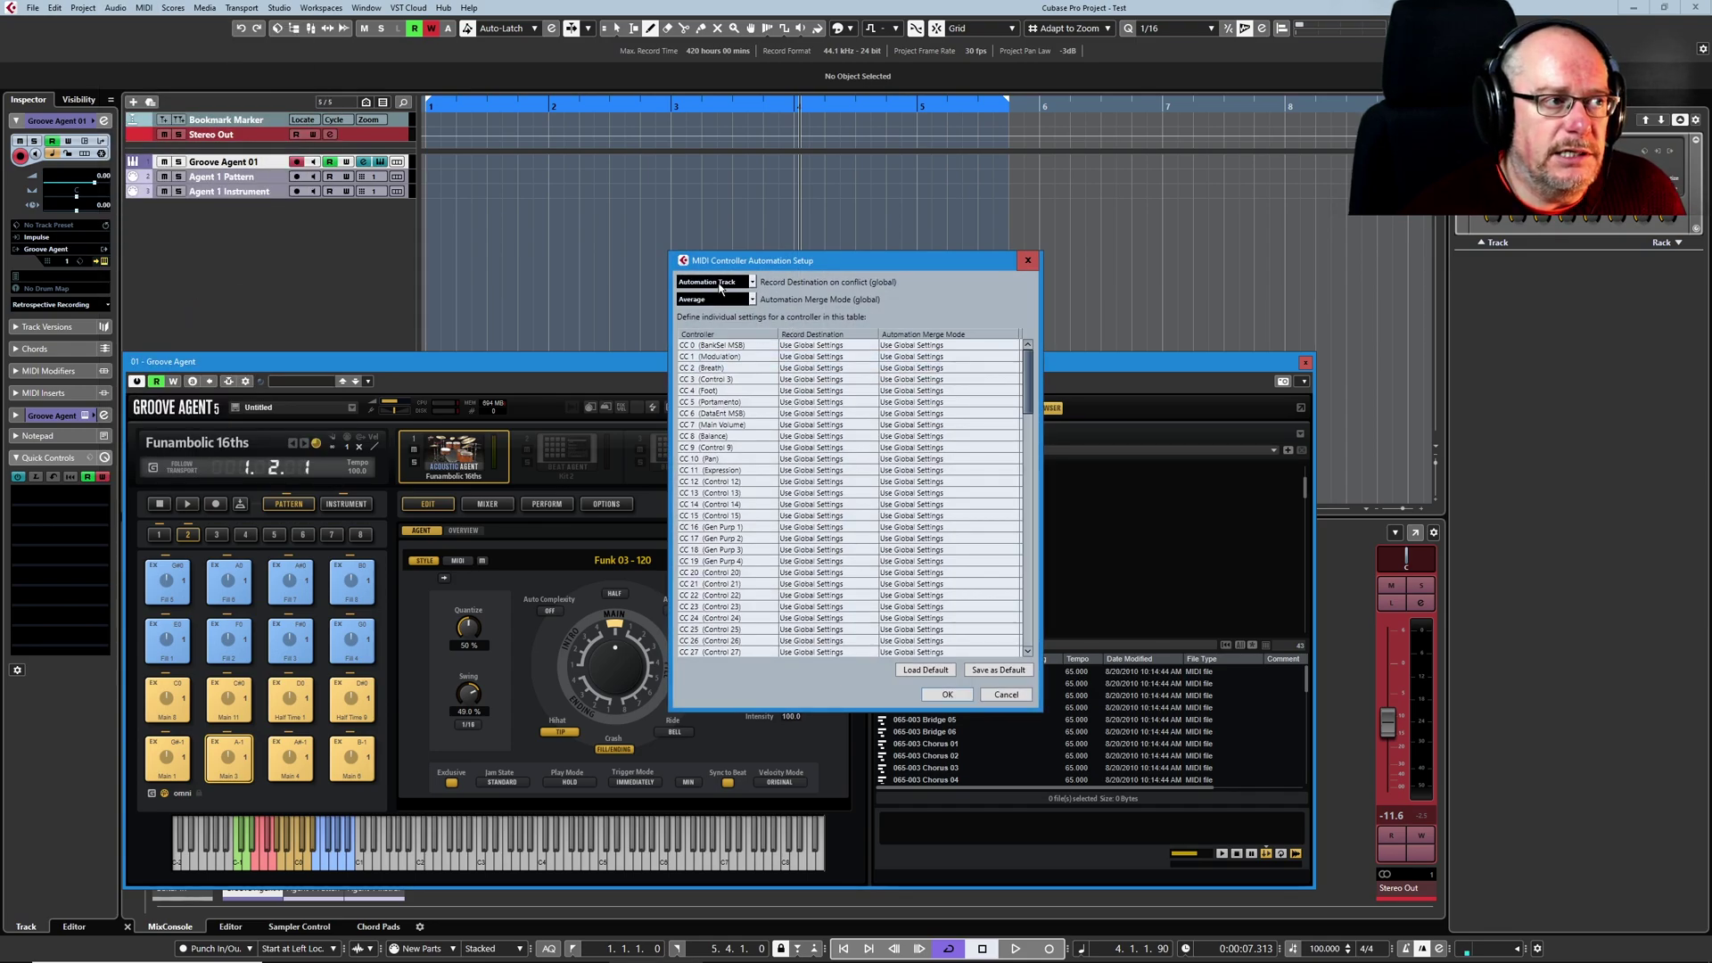
{"action": "left_click", "coordinate": [1005, 695]}
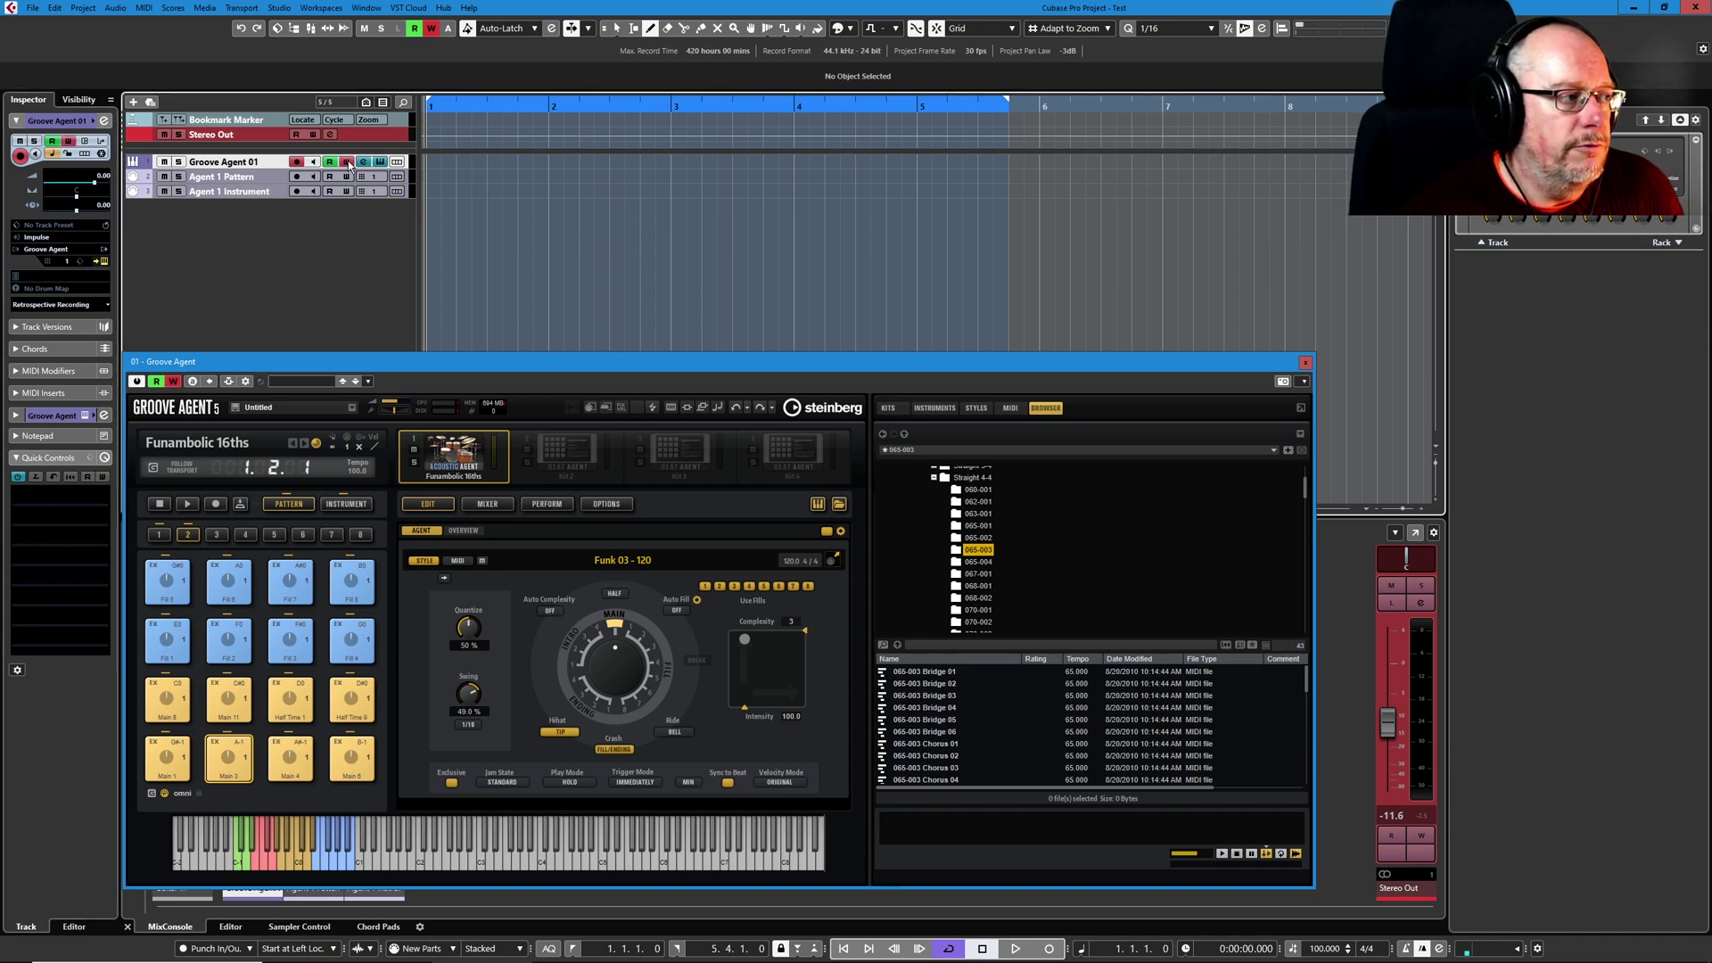
{"action": "key", "text": "space"}
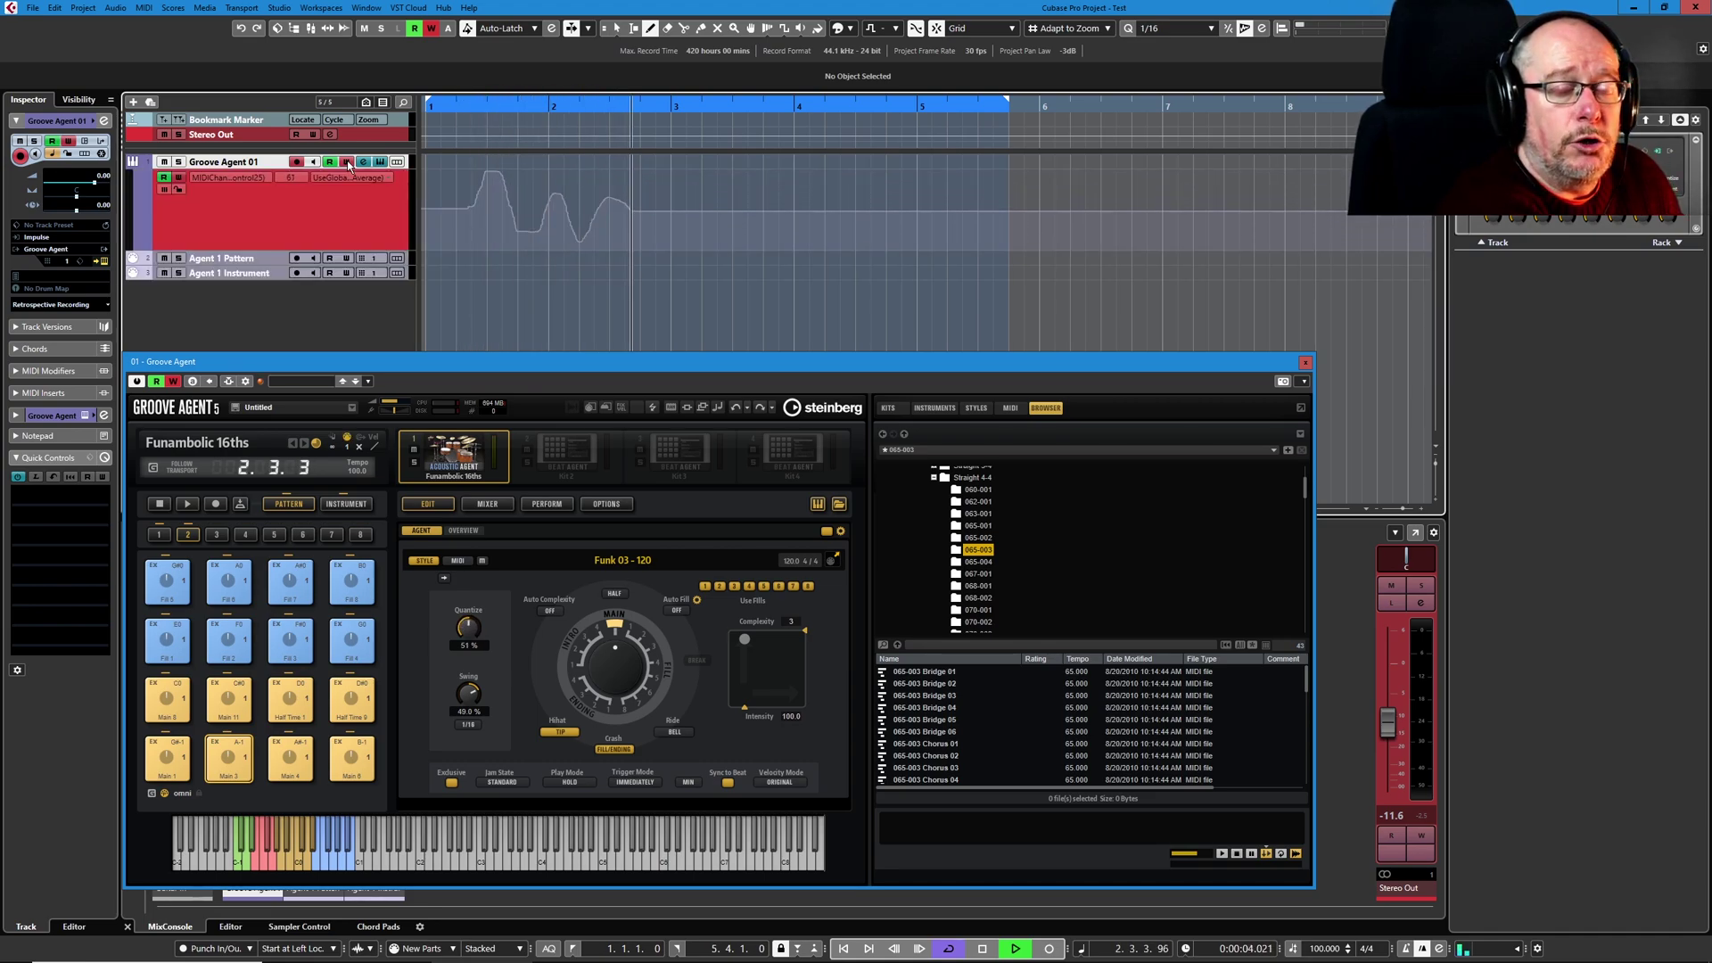
{"action": "key", "text": "space"}
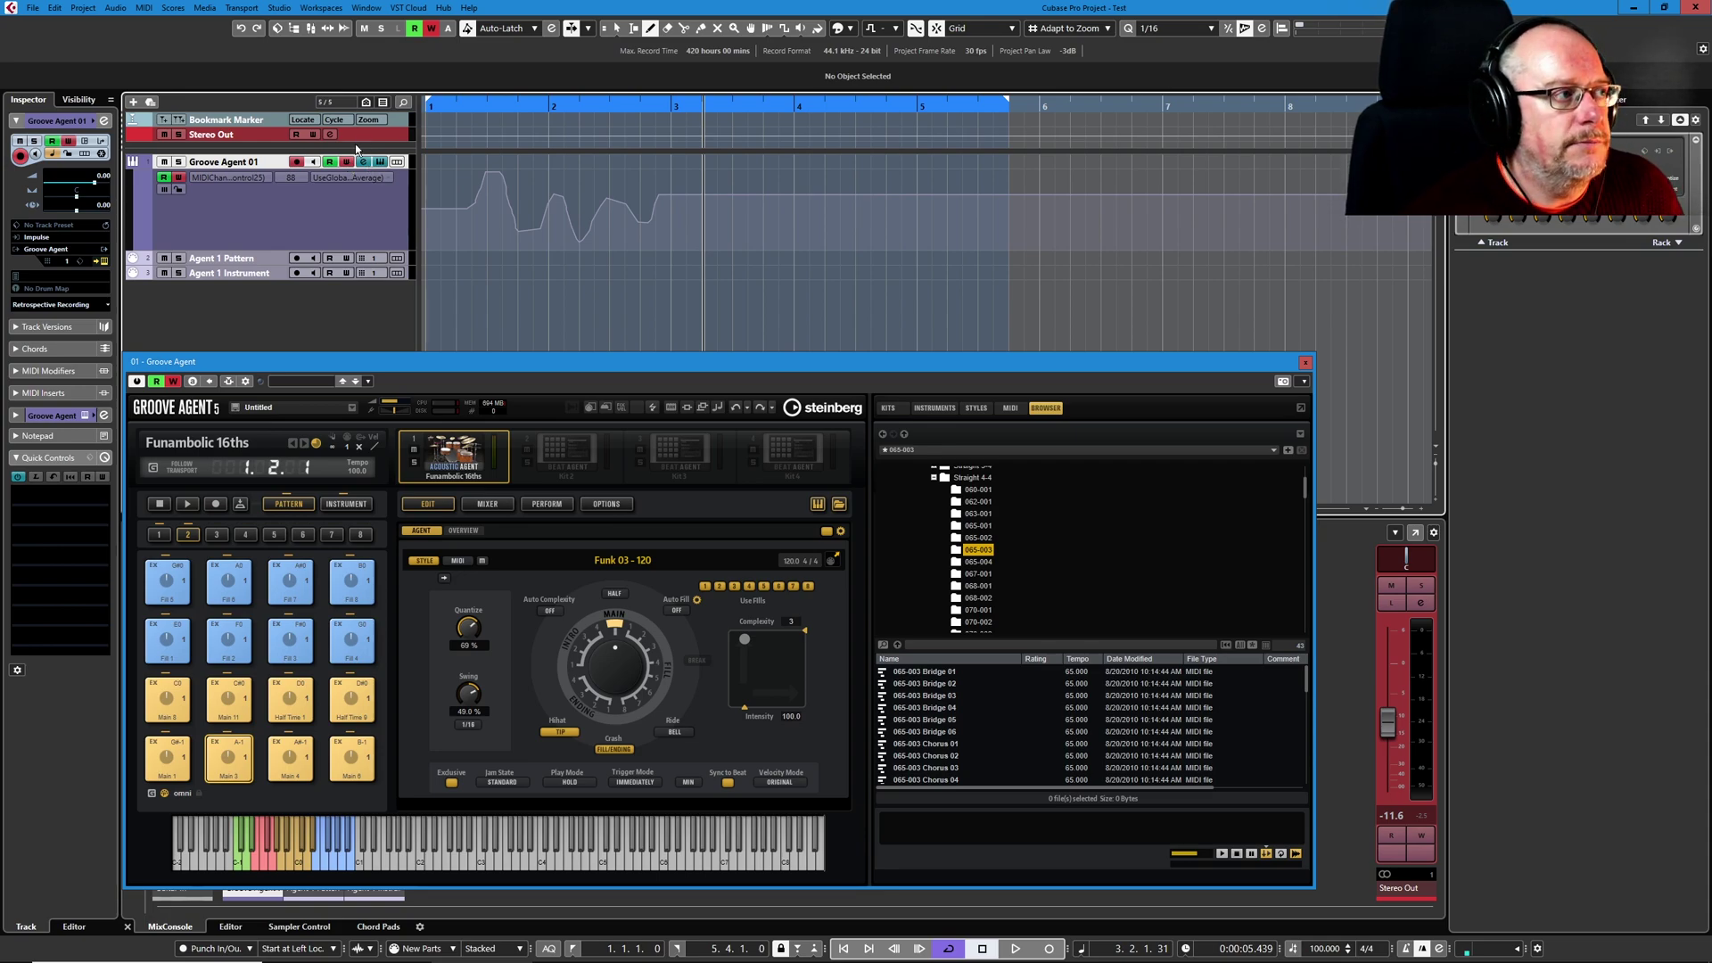
Remove the recorded MIDI Channel CC25 automation from Groove Agent 01
{"action": "left_click", "coordinate": [261, 182]}
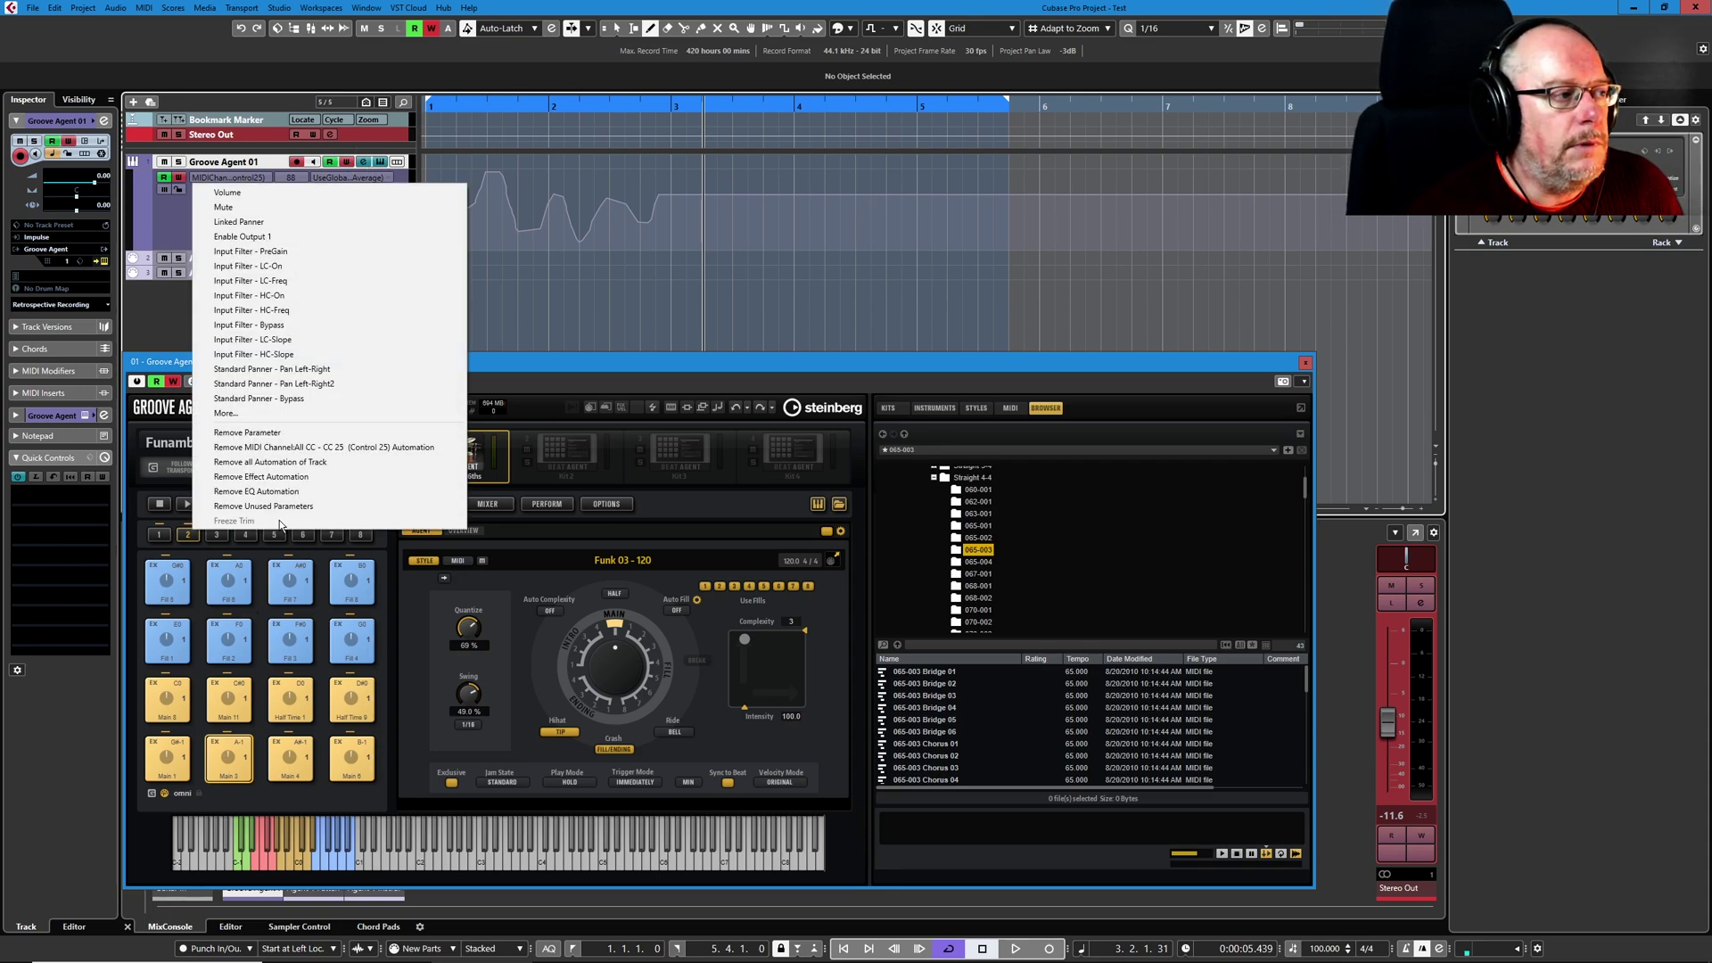
{"action": "left_click", "coordinate": [363, 455]}
{"action": "left_click", "coordinate": [253, 186]}
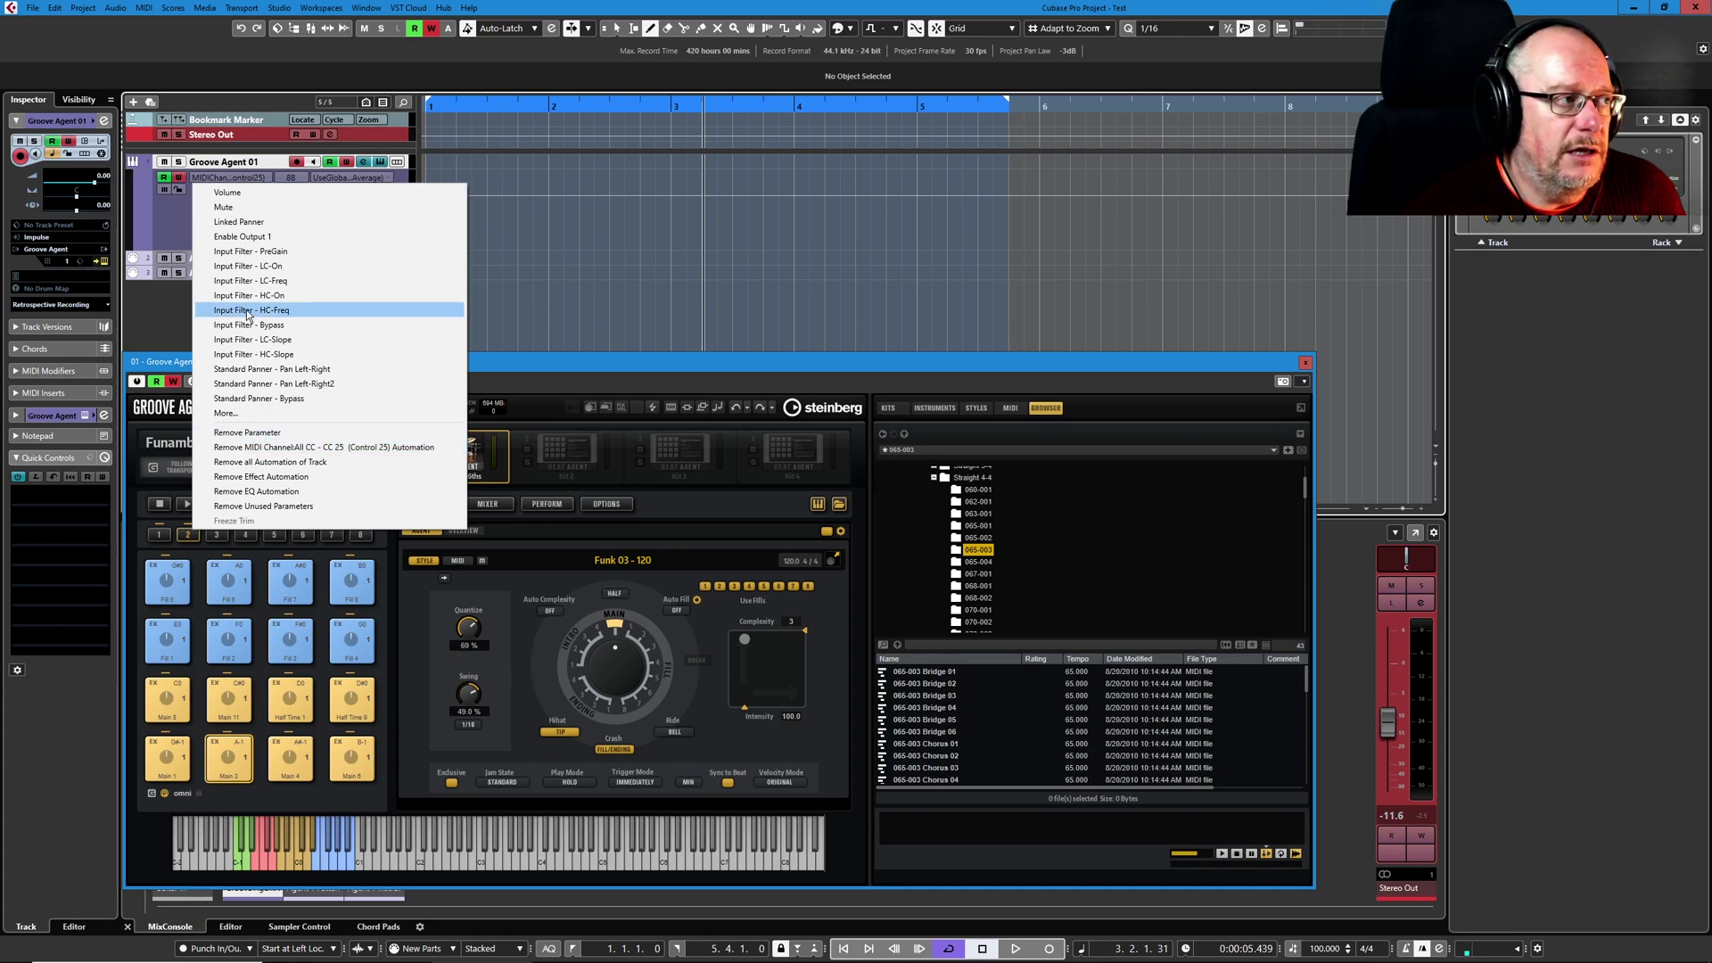
{"action": "left_click", "coordinate": [174, 305]}
Review the CC Automation Setup's record destination without changes, then close the Groove Agent window
{"action": "left_click", "coordinate": [143, 7]}
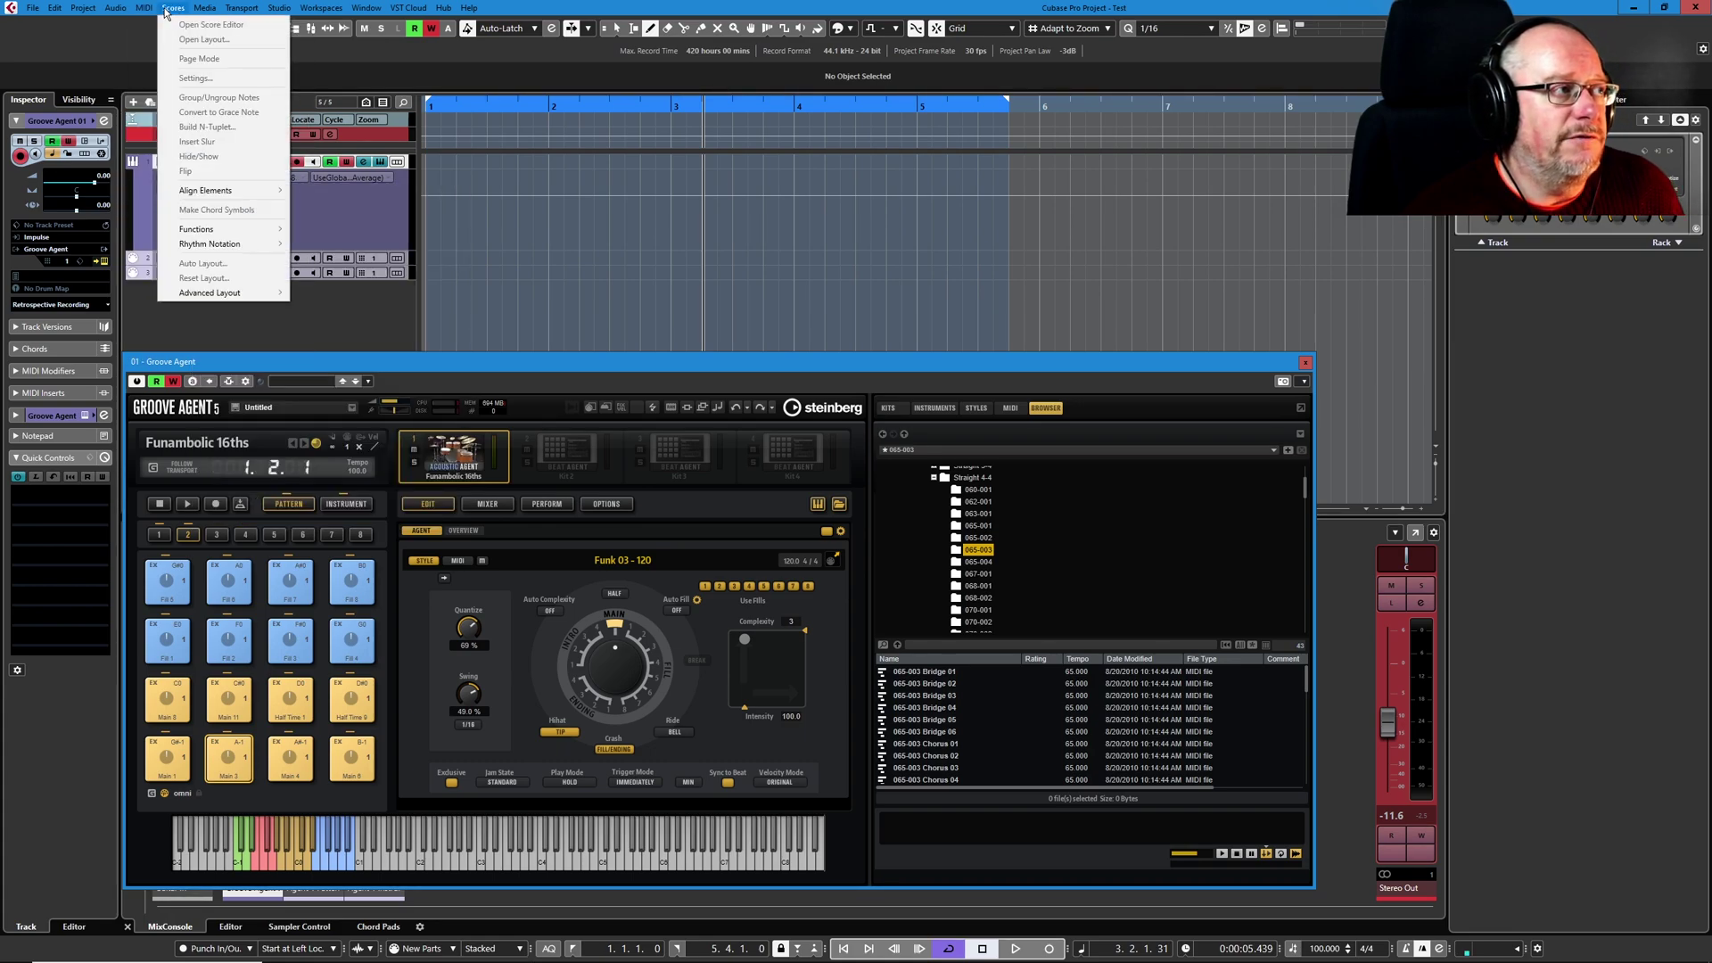
{"action": "left_click", "coordinate": [205, 299]}
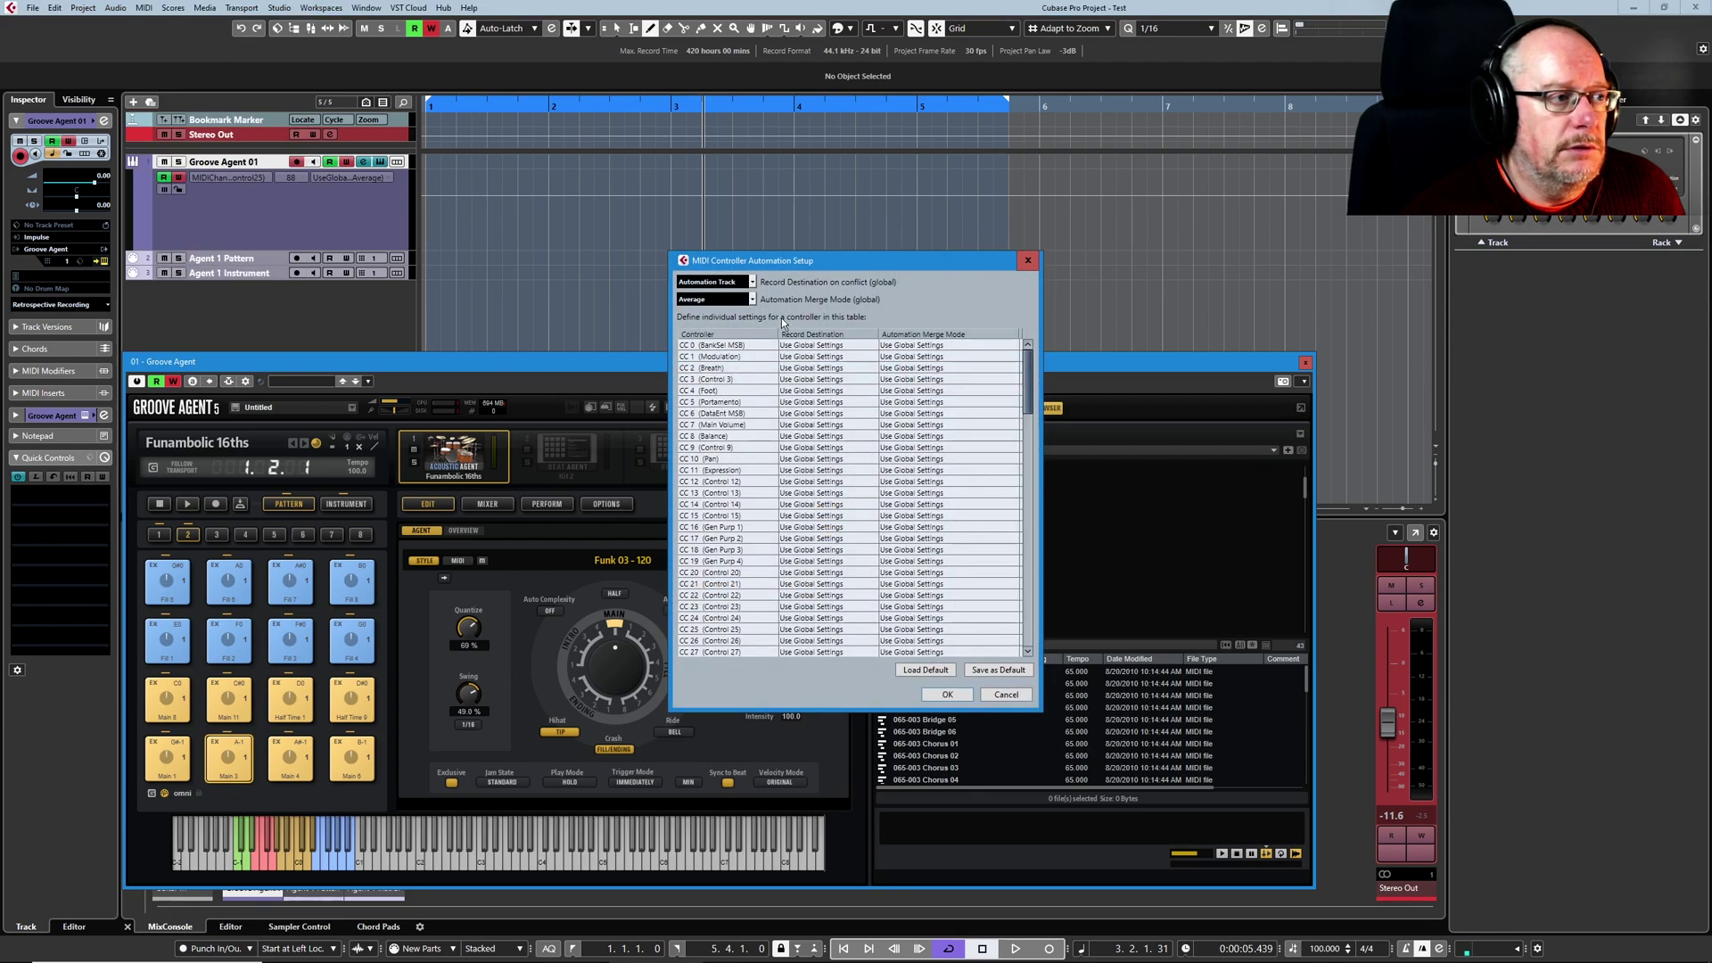
{"action": "left_click", "coordinate": [712, 283]}
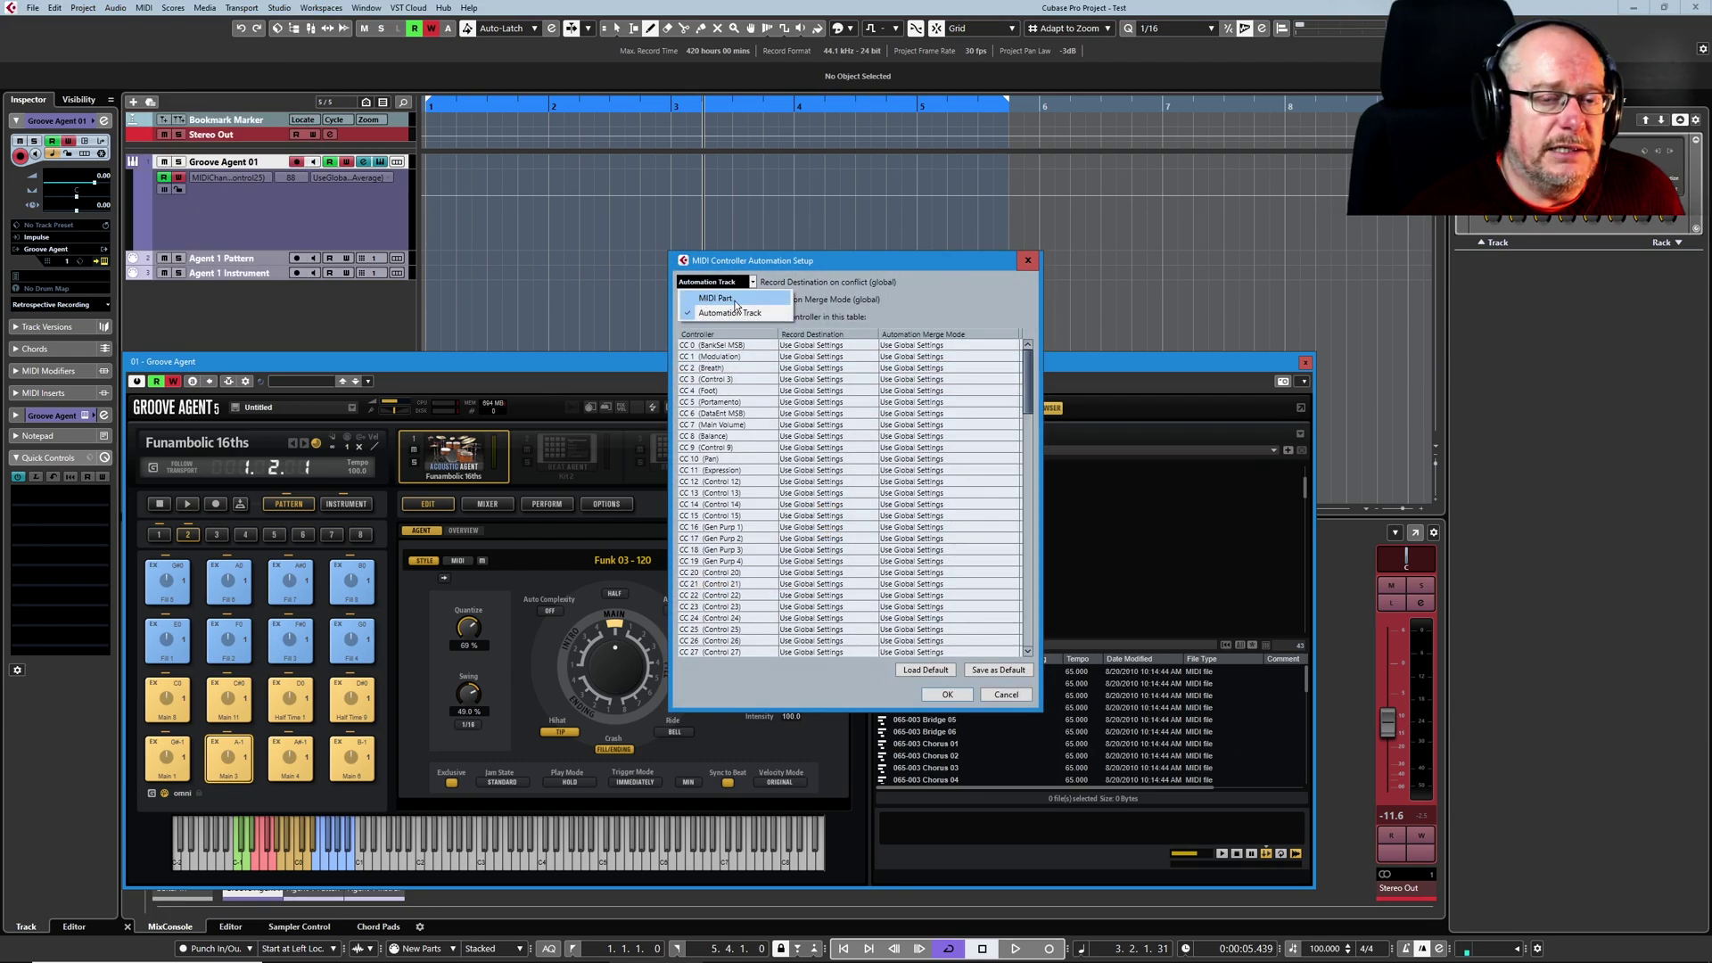
{"action": "left_click", "coordinate": [789, 260]}
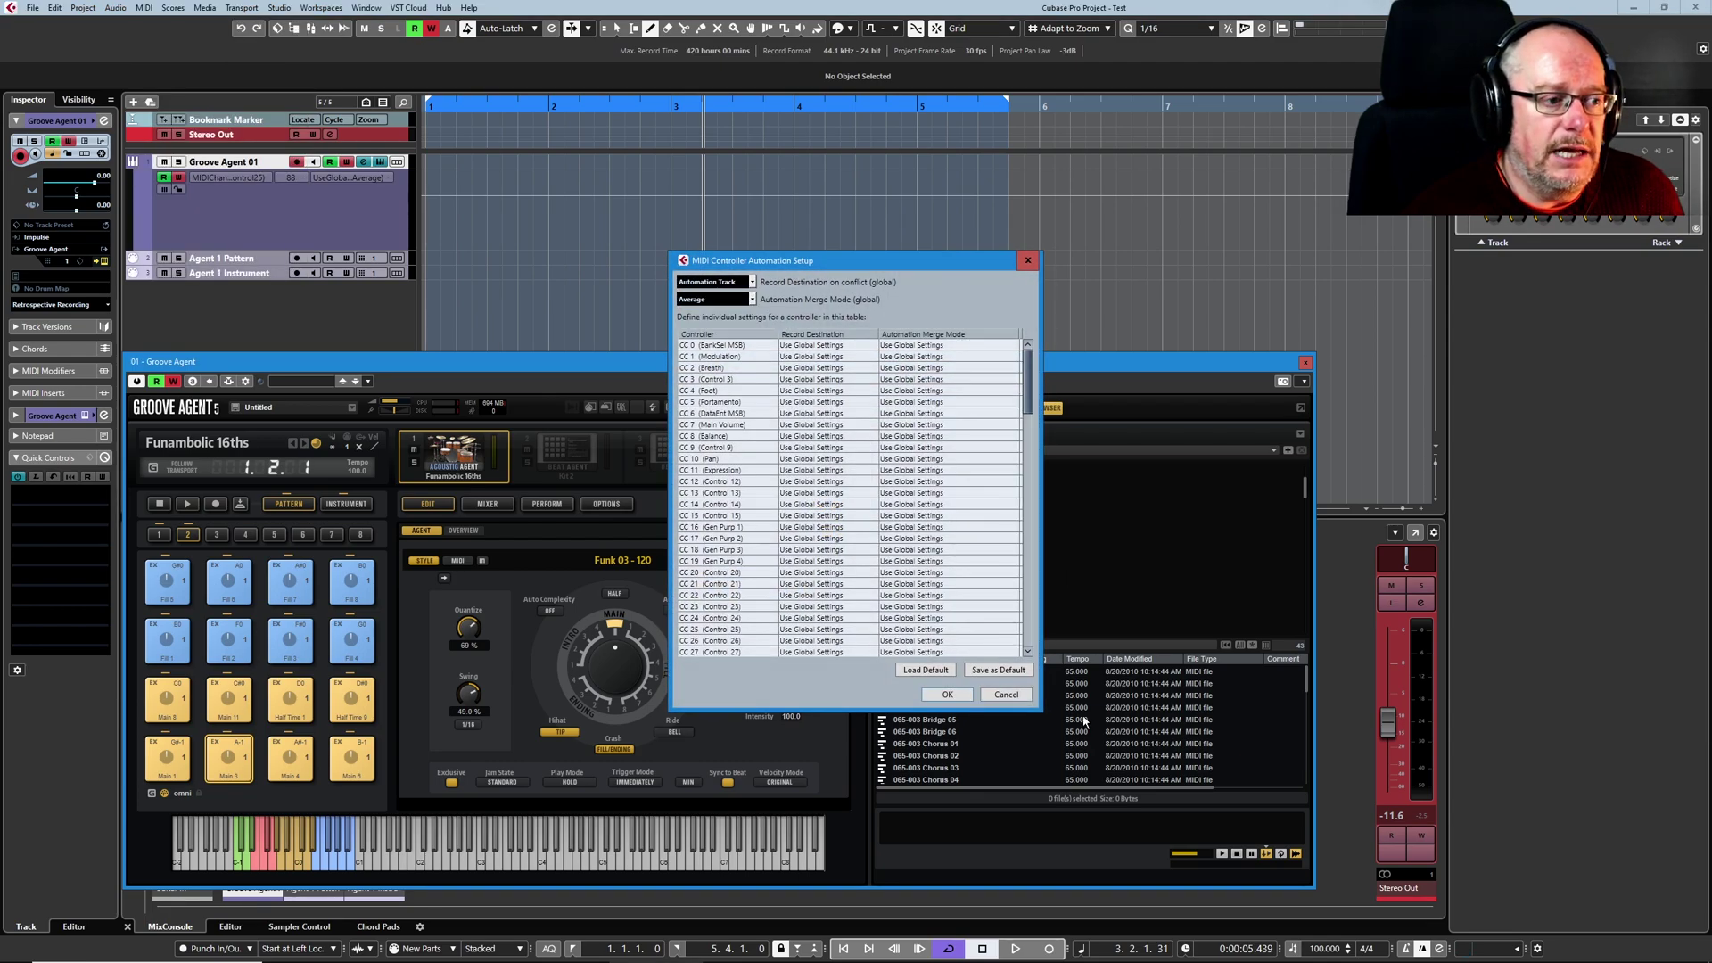
{"action": "left_click", "coordinate": [1020, 695]}
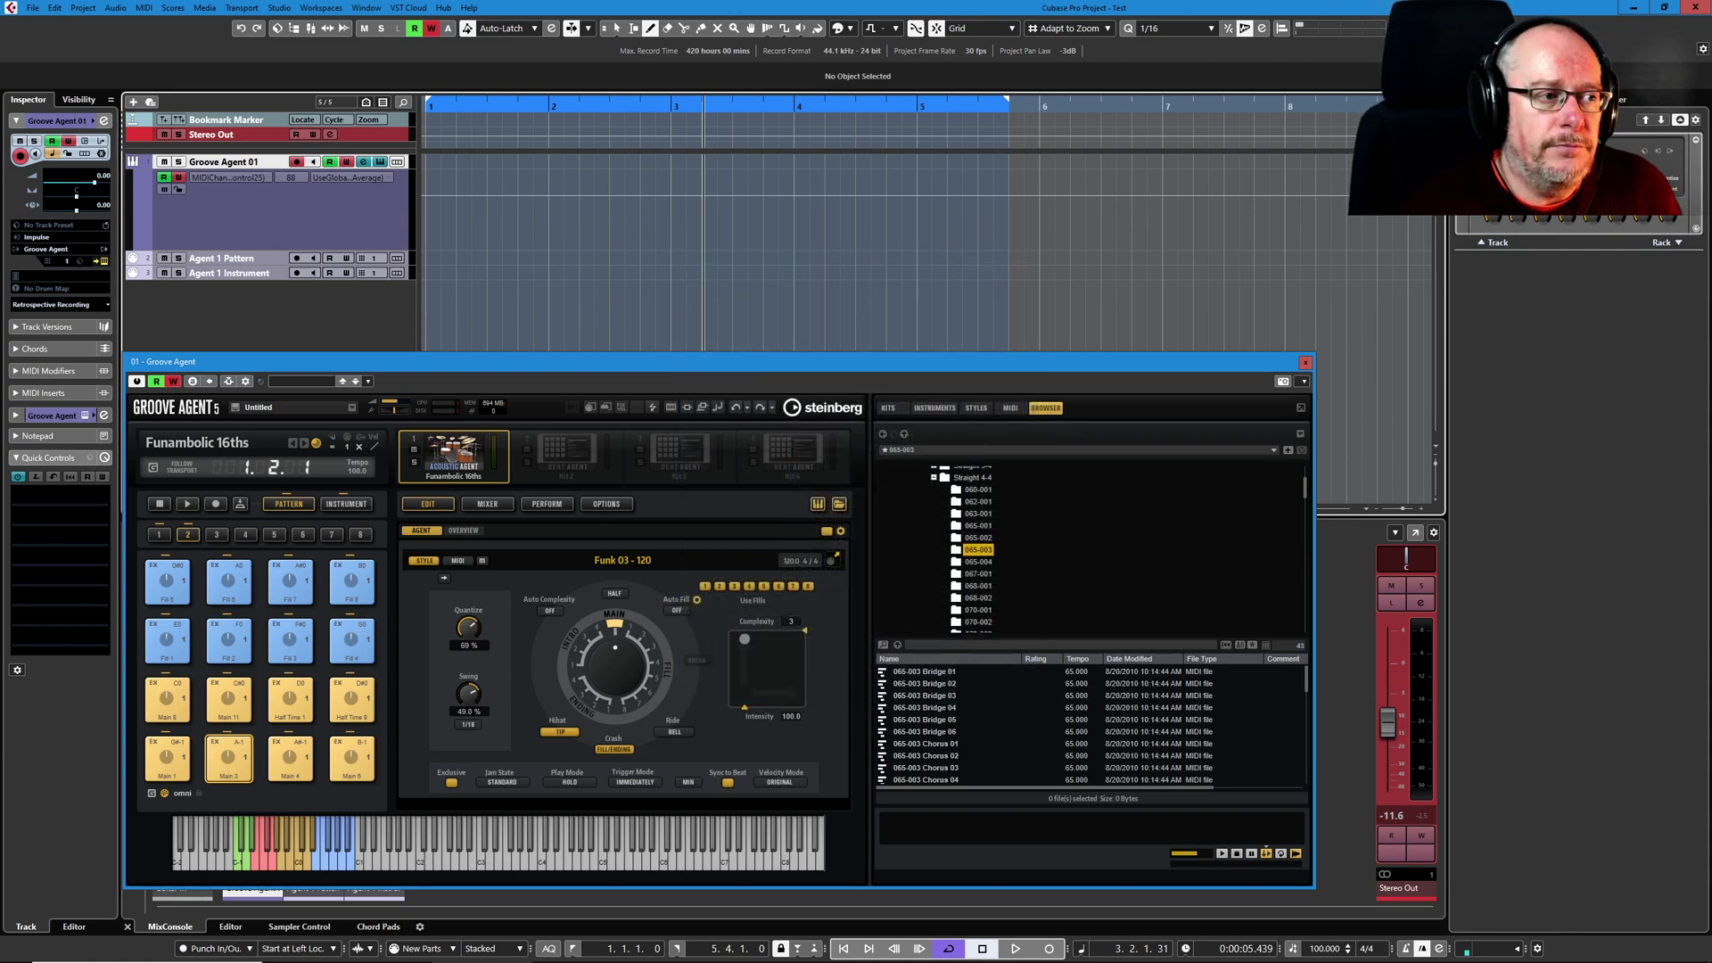
{"action": "left_click", "coordinate": [1306, 362]}
Open the new MIDI part, set its controller lane to Poly Pressure, and close the key editor
{"action": "key", "text": "1"}
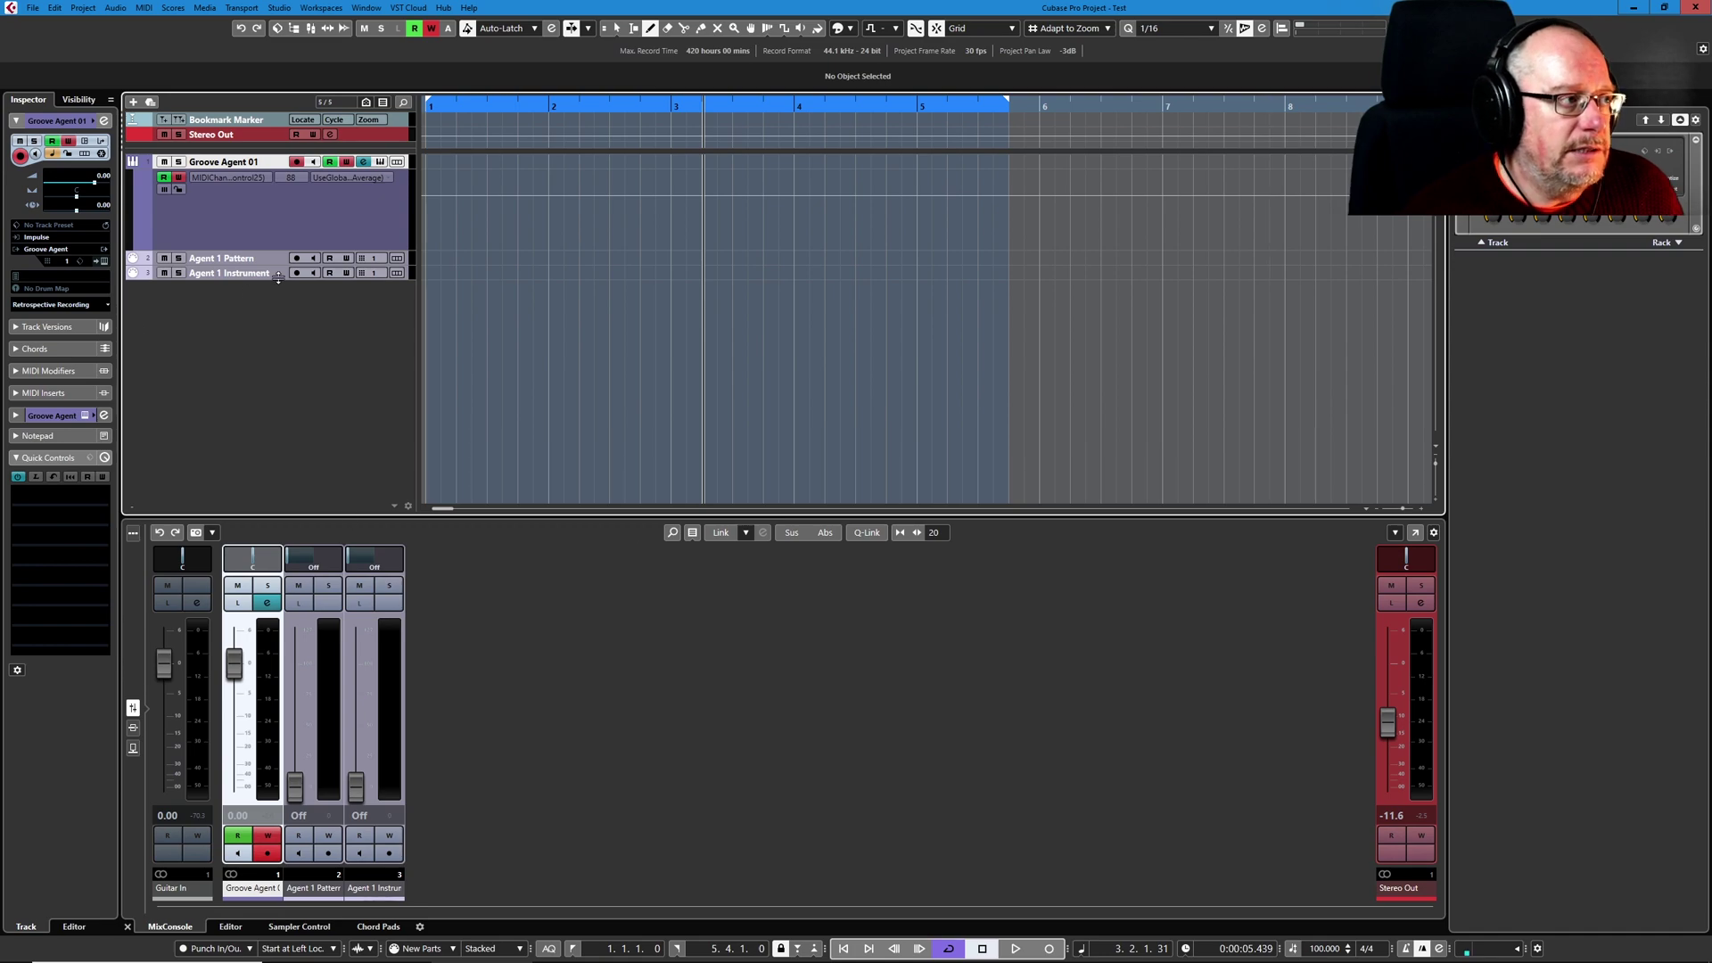
{"action": "double_click", "coordinate": [571, 162]}
{"action": "double_click", "coordinate": [571, 163]}
{"action": "left_click", "coordinate": [140, 802]}
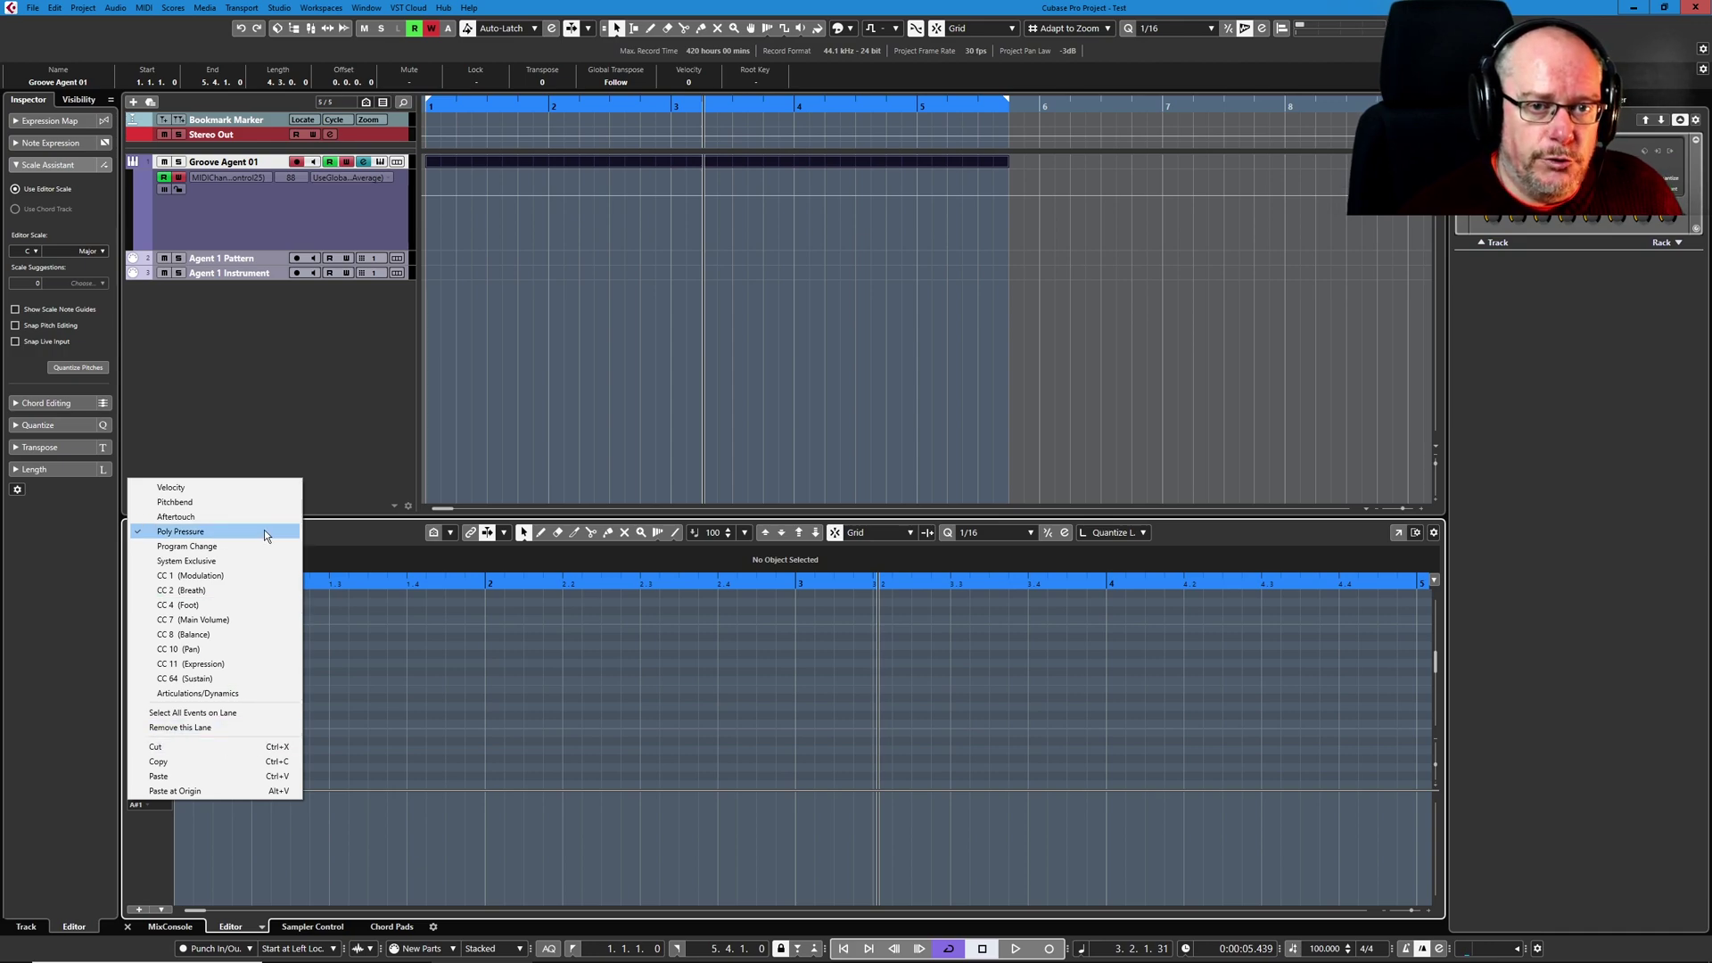
{"action": "left_click", "coordinate": [186, 864]}
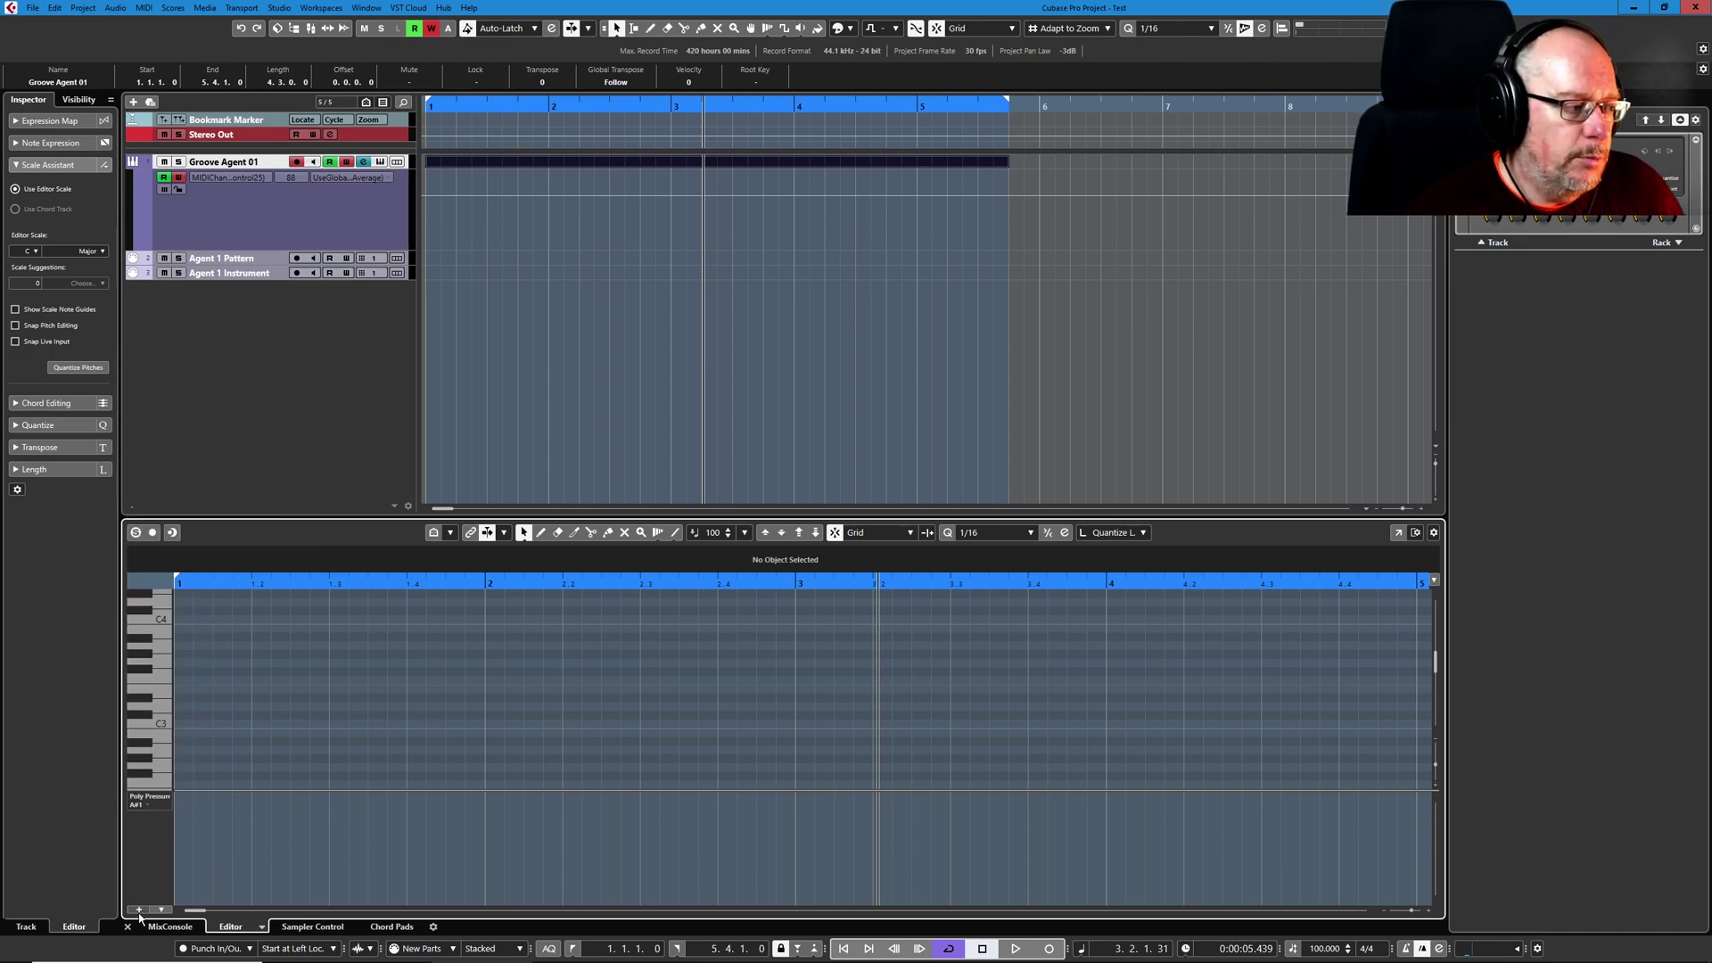
{"action": "left_click", "coordinate": [140, 909]}
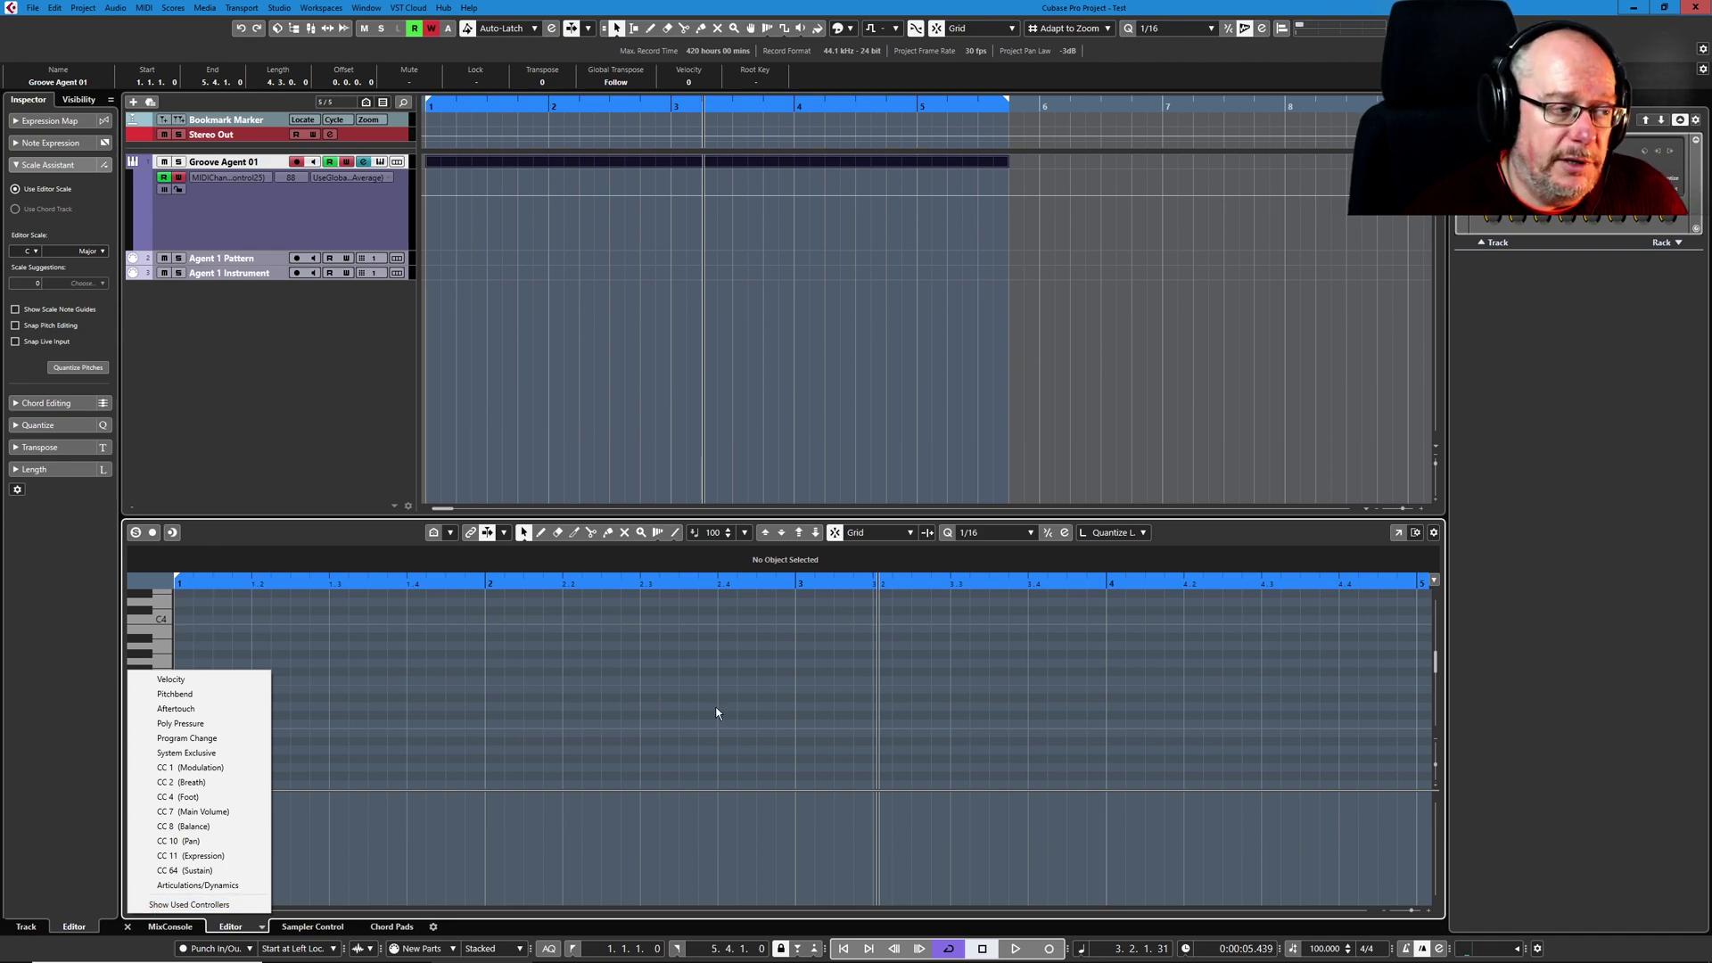
{"action": "left_click", "coordinate": [477, 814]}
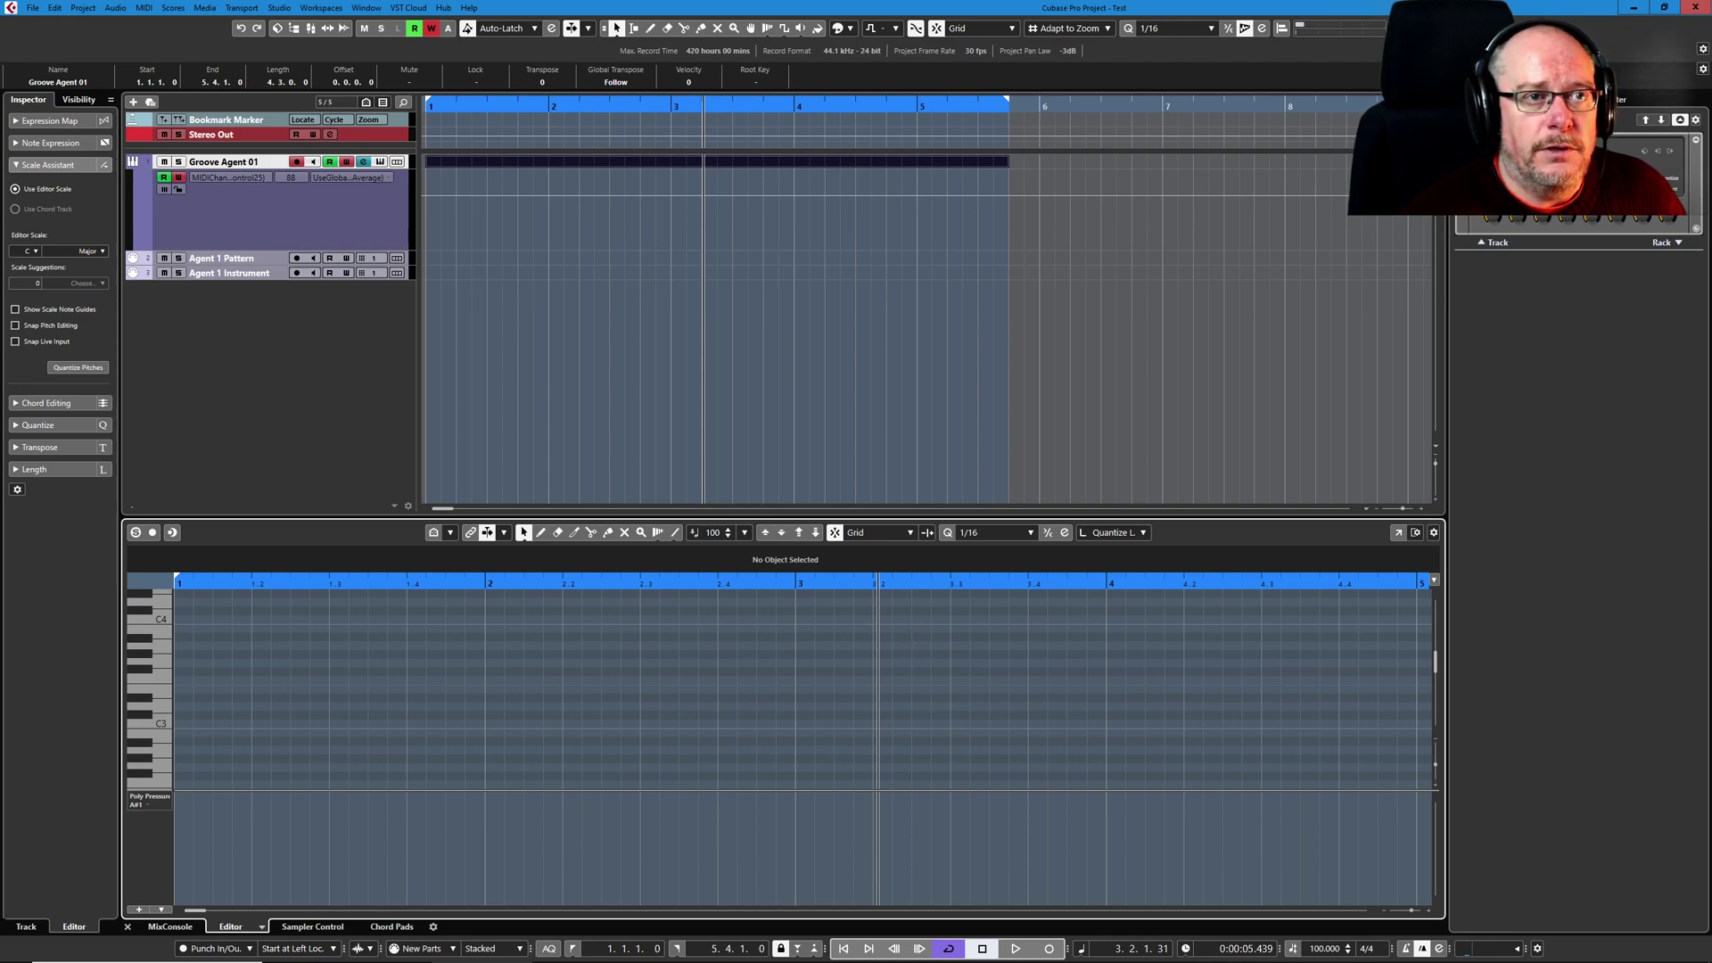
{"action": "key", "text": "ctrl+e"}
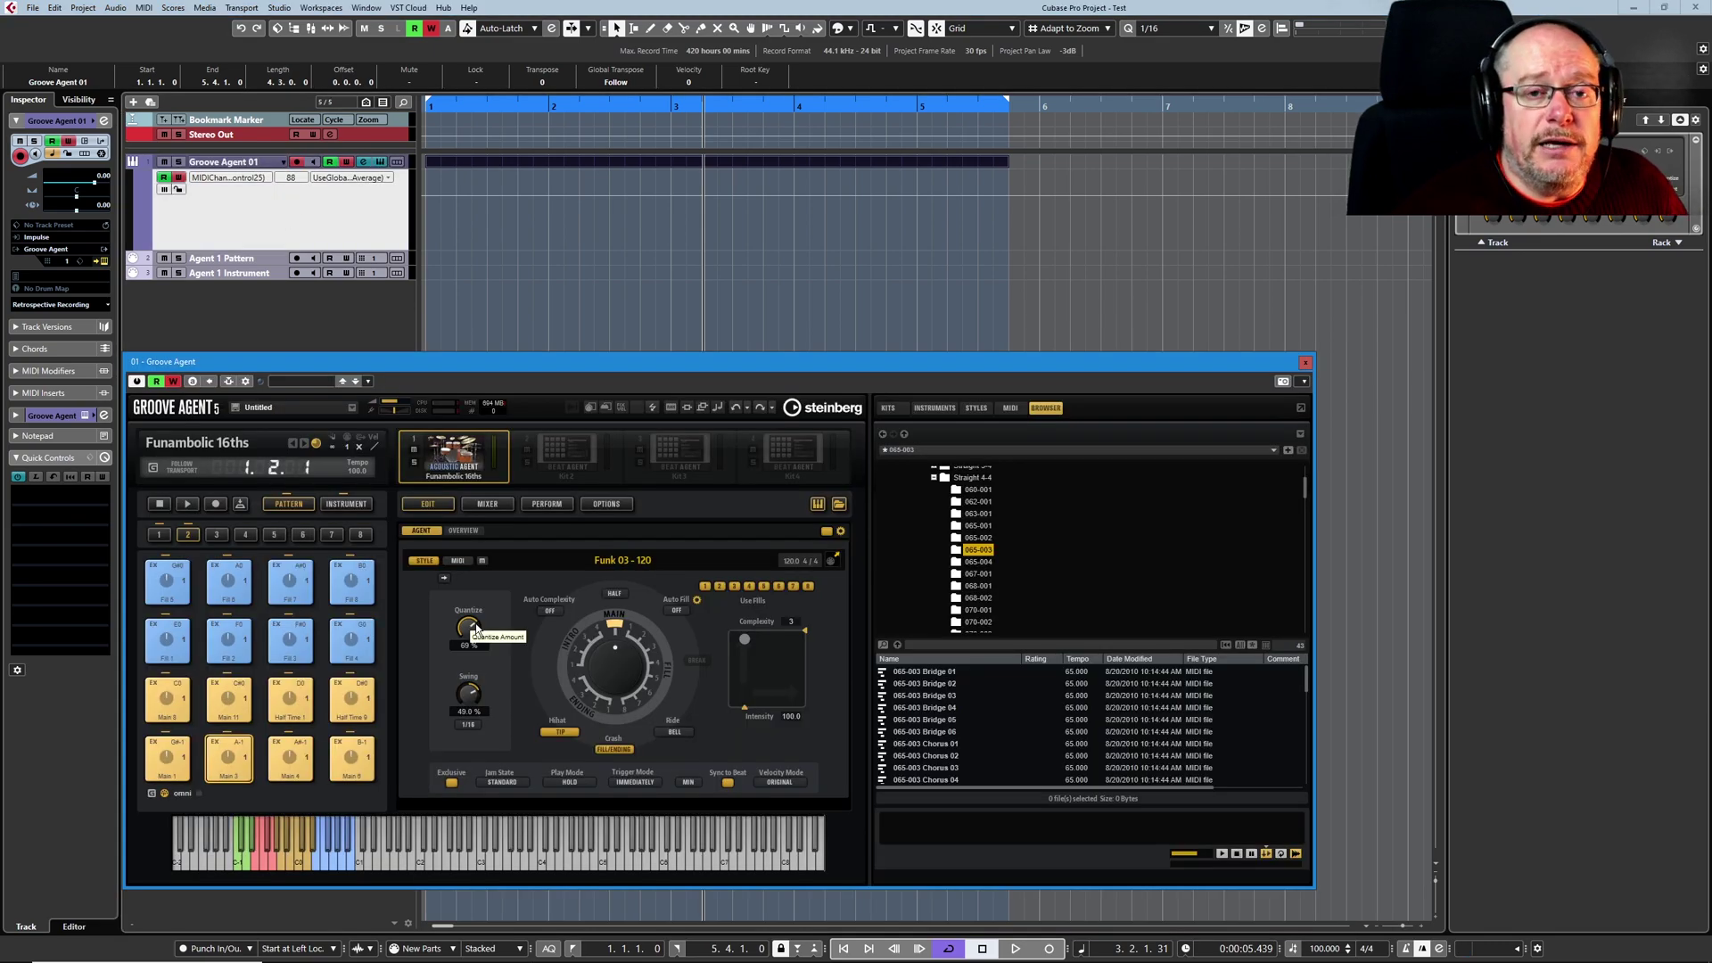
Set the current Quantize value as the CC minimum, then raise Quantize to 100%
{"action": "right_click", "coordinate": [476, 628]}
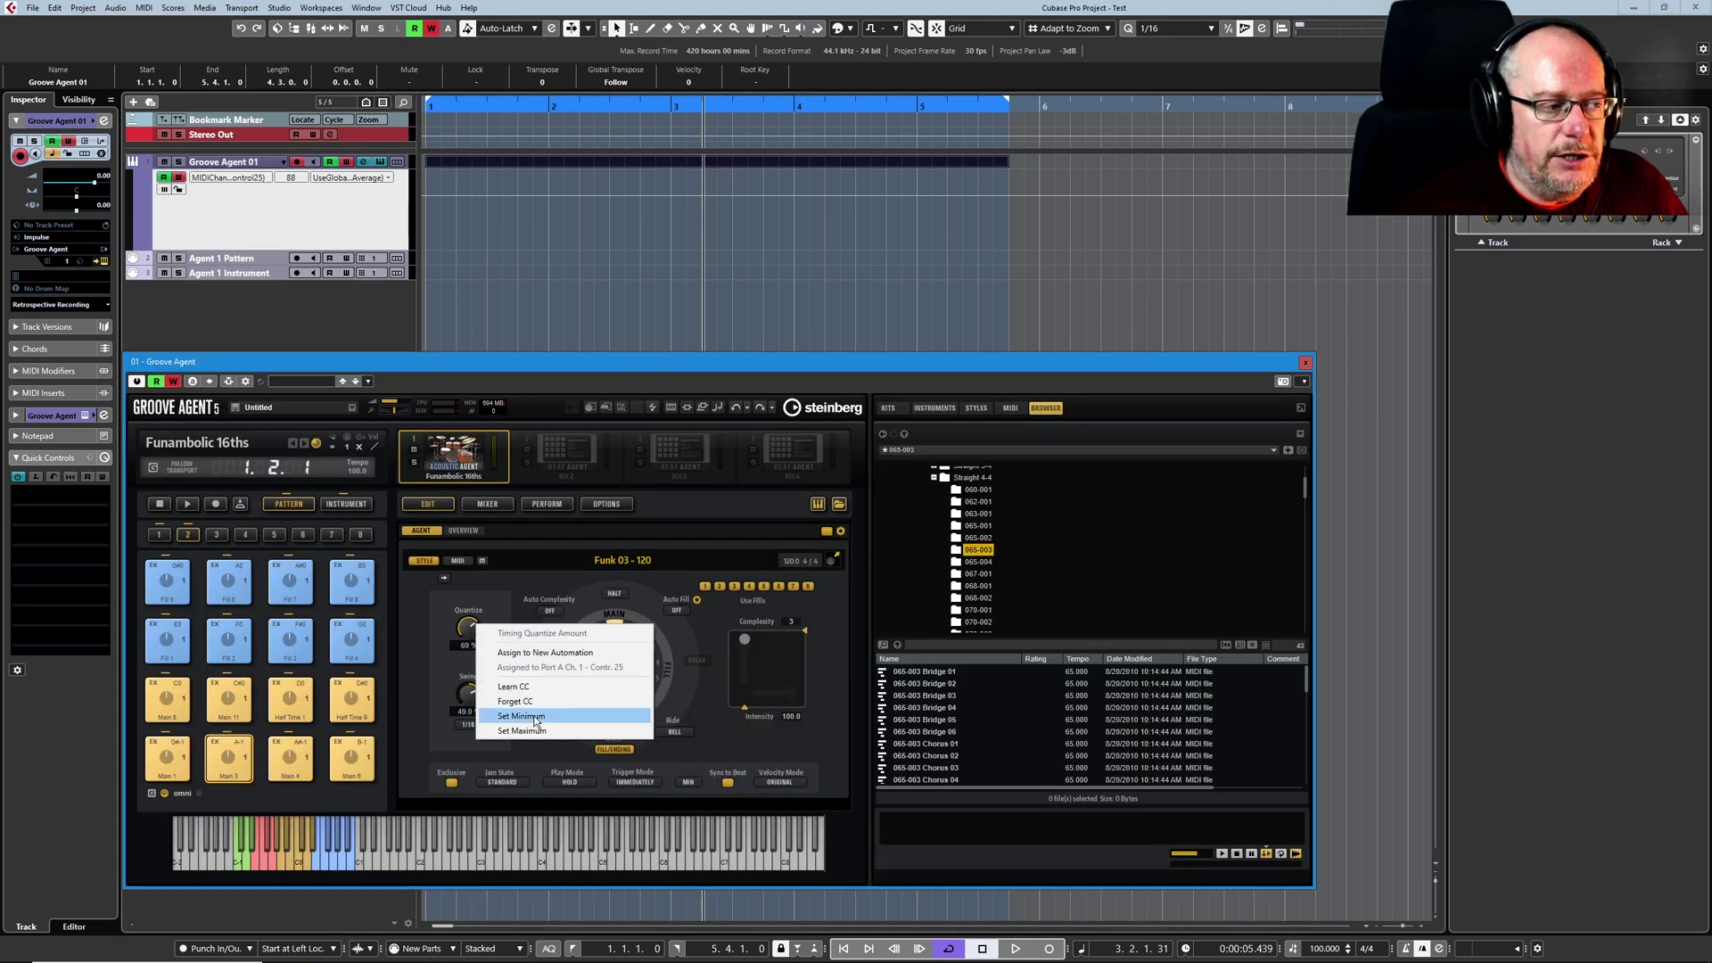
{"action": "left_click", "coordinate": [428, 679]}
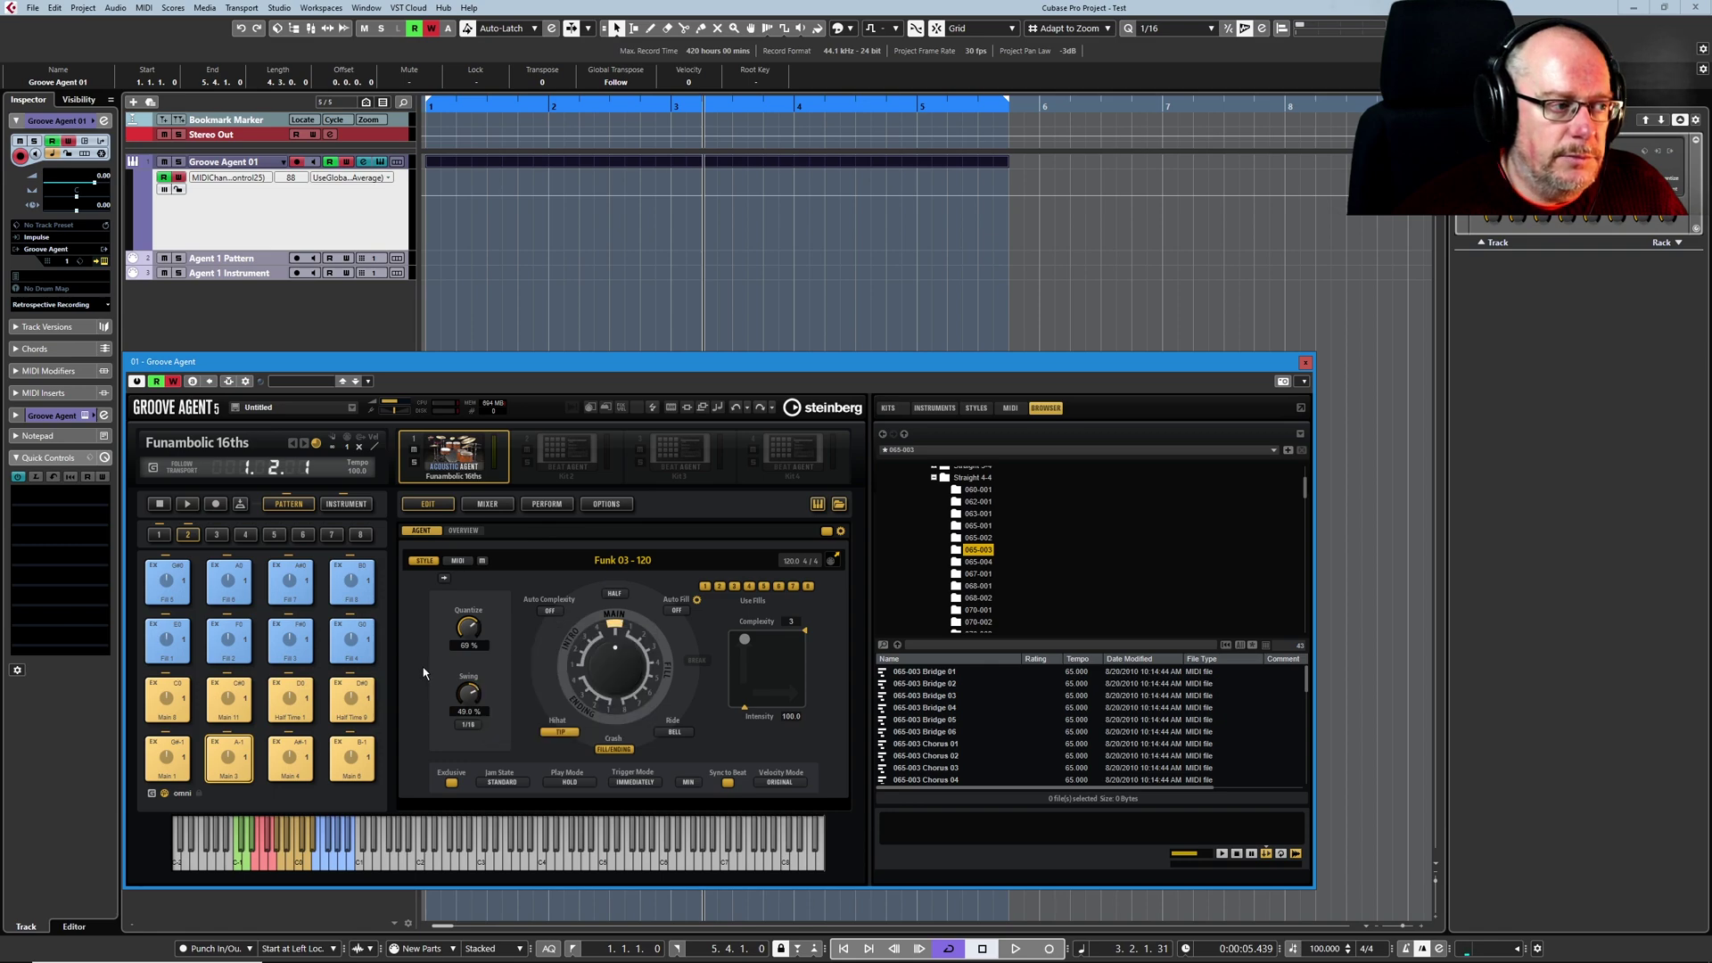
{"action": "right_click", "coordinate": [474, 628]}
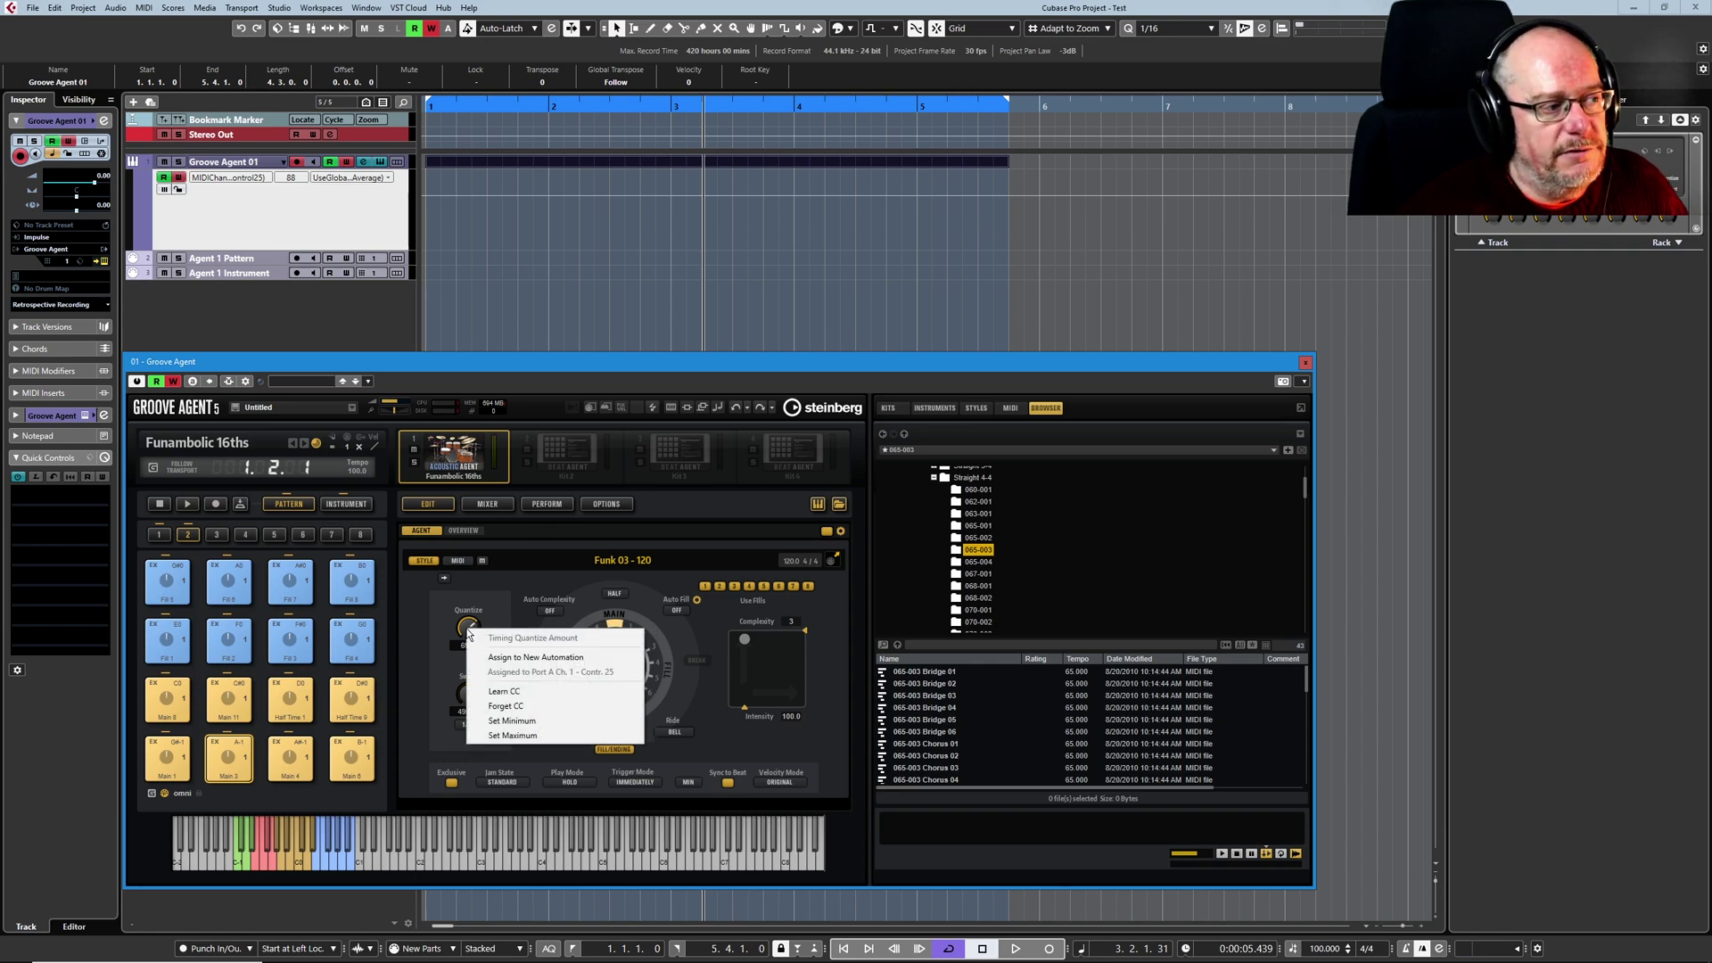
{"action": "left_click", "coordinate": [518, 723]}
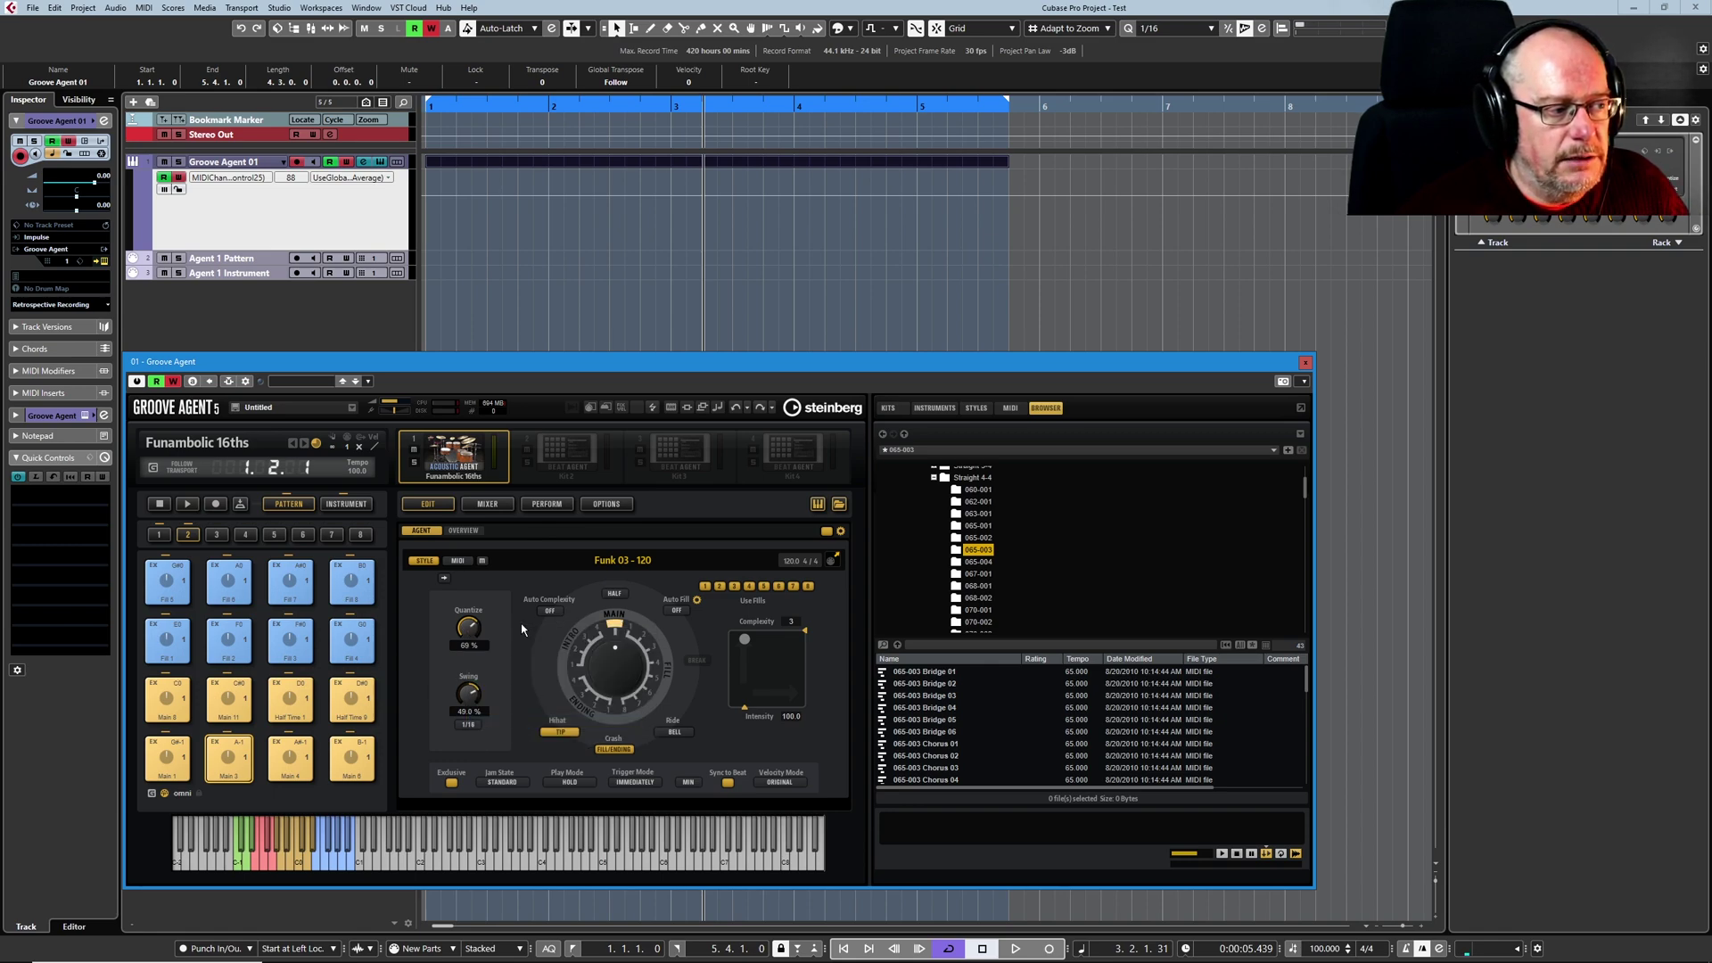
{"action": "left_click", "coordinate": [470, 629], "text": "ctrl"}
Make 100% the Quantize CC maximum, then turn Quantize back down to about 85%
{"action": "right_click", "coordinate": [469, 625]}
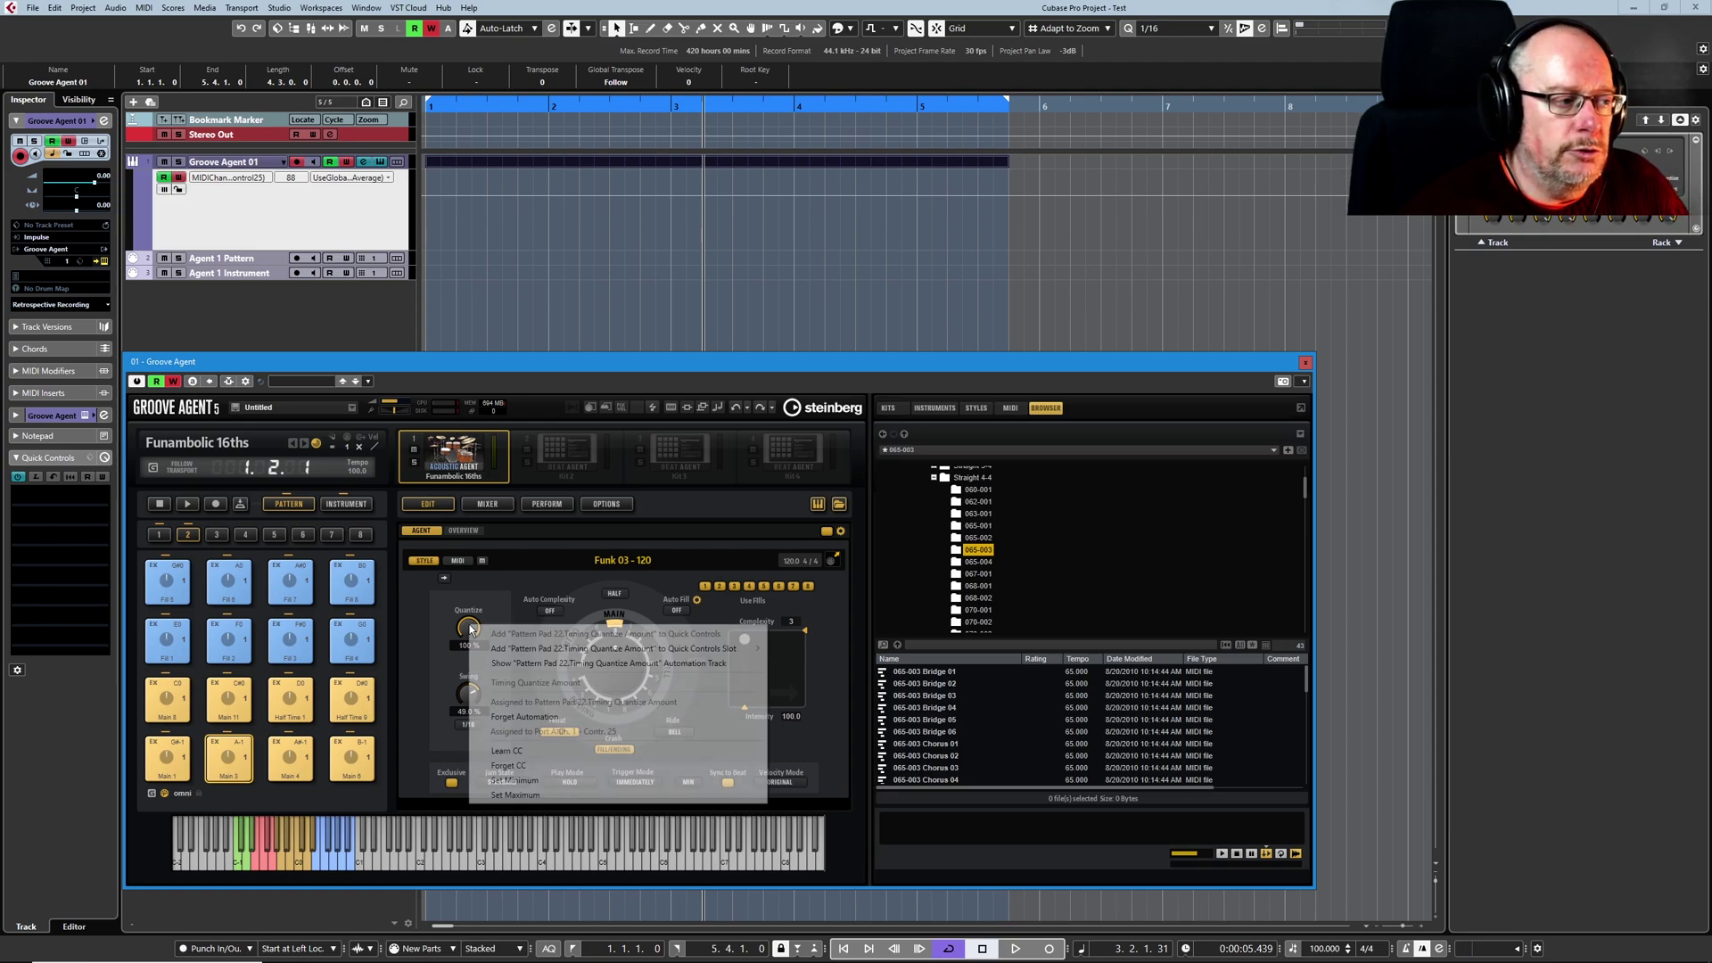
{"action": "left_click", "coordinate": [524, 793]}
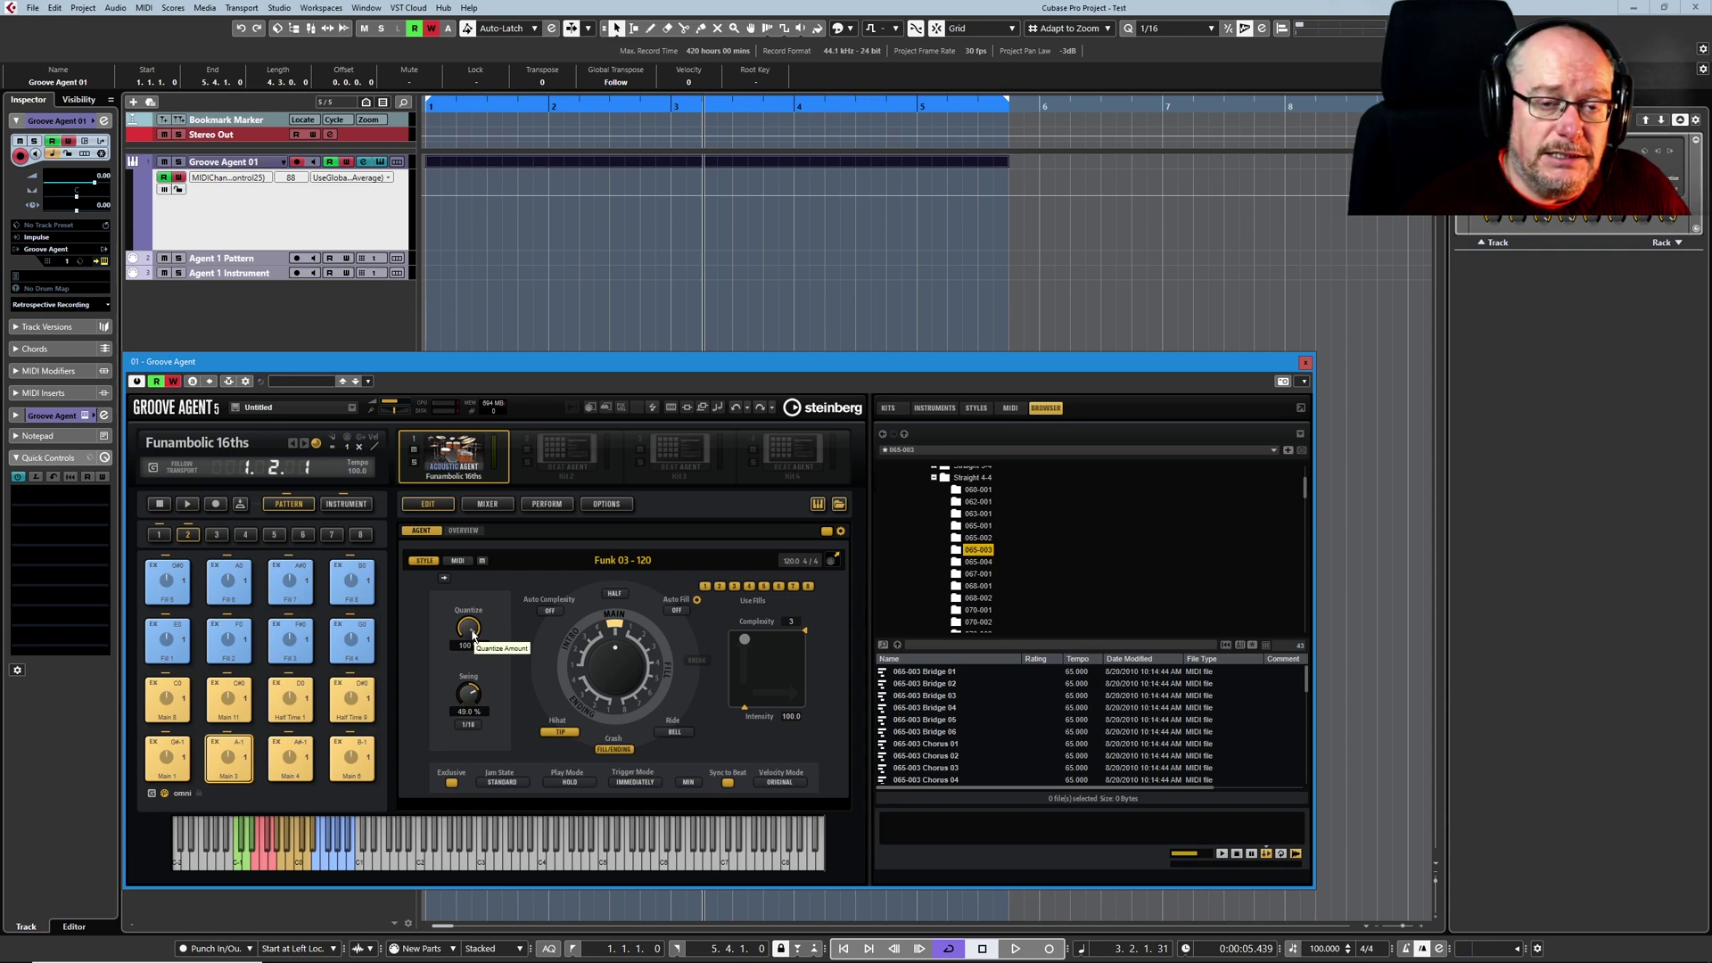
{"action": "left_click_drag", "start_coordinate": [469, 629], "coordinate": [466, 664]}
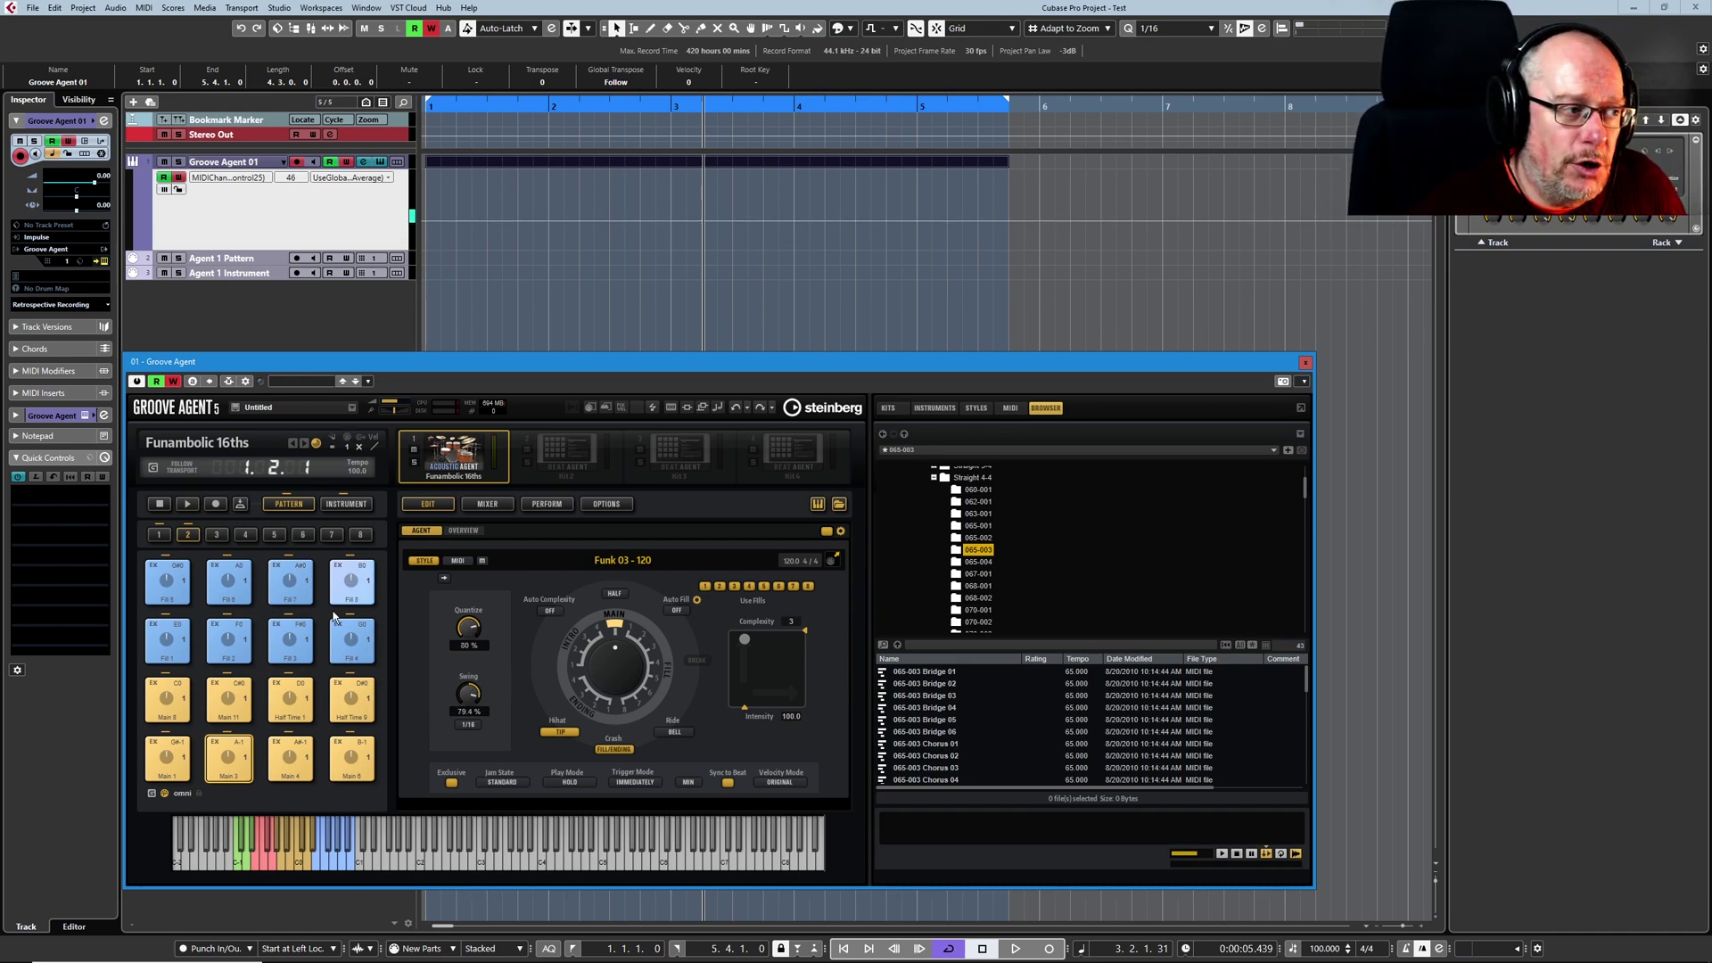
{"action": "right_click", "coordinate": [470, 627]}
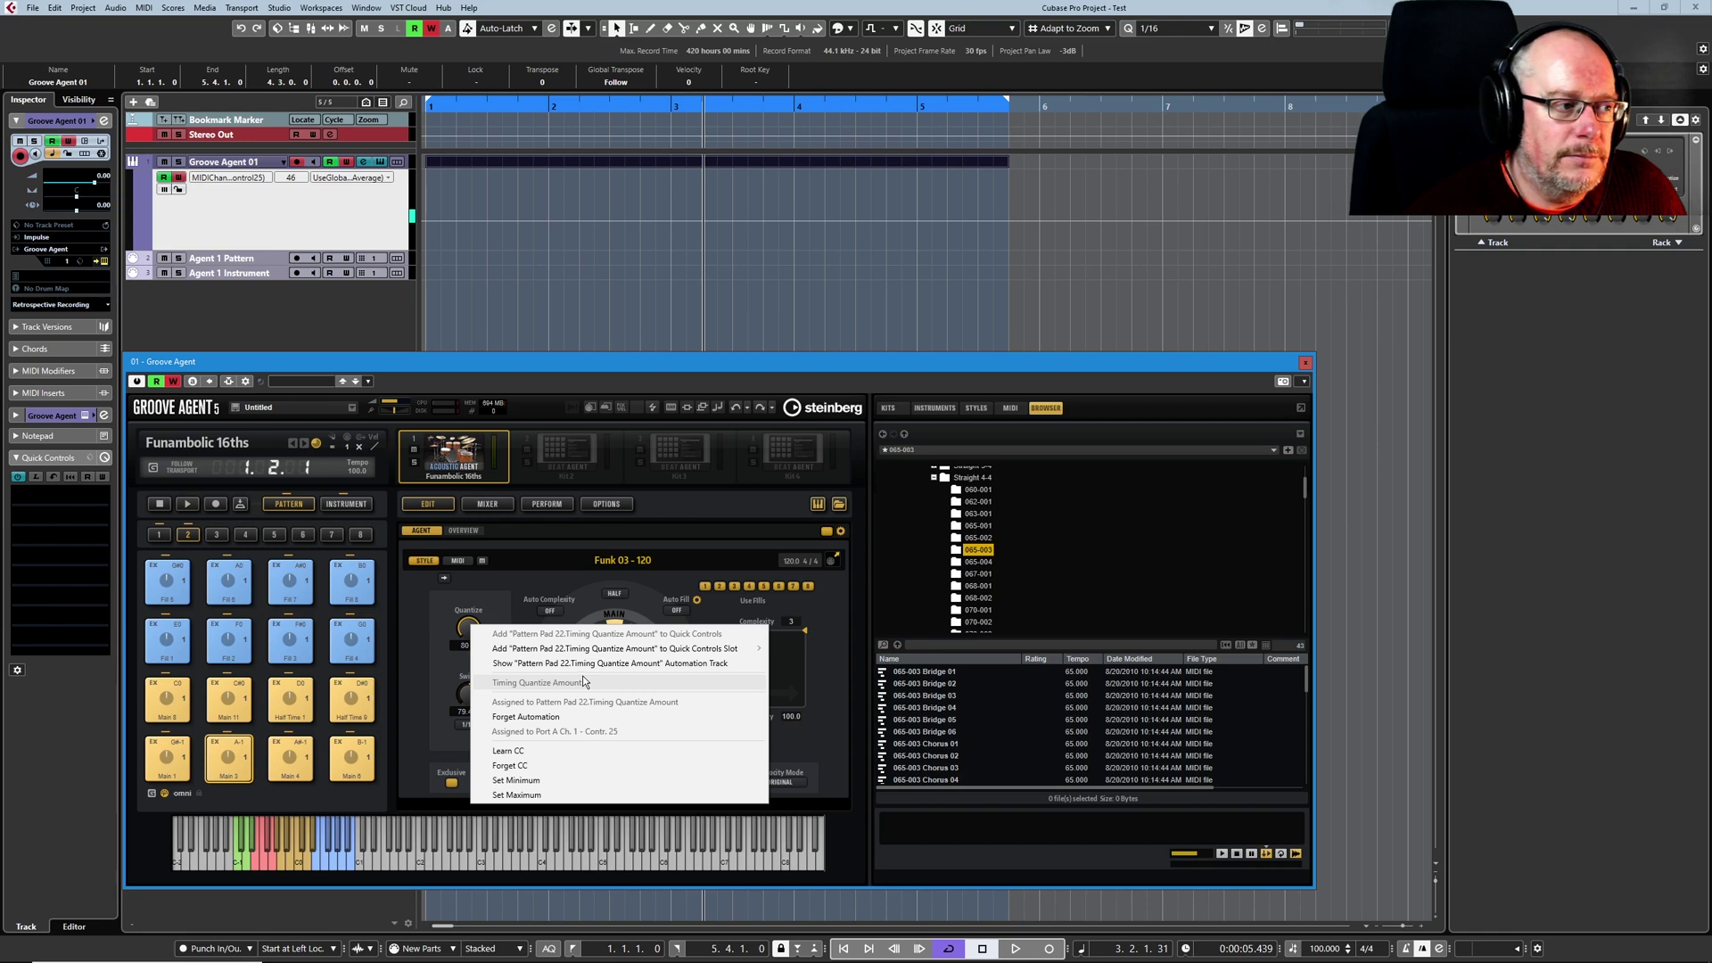
{"action": "left_click", "coordinate": [595, 510]}
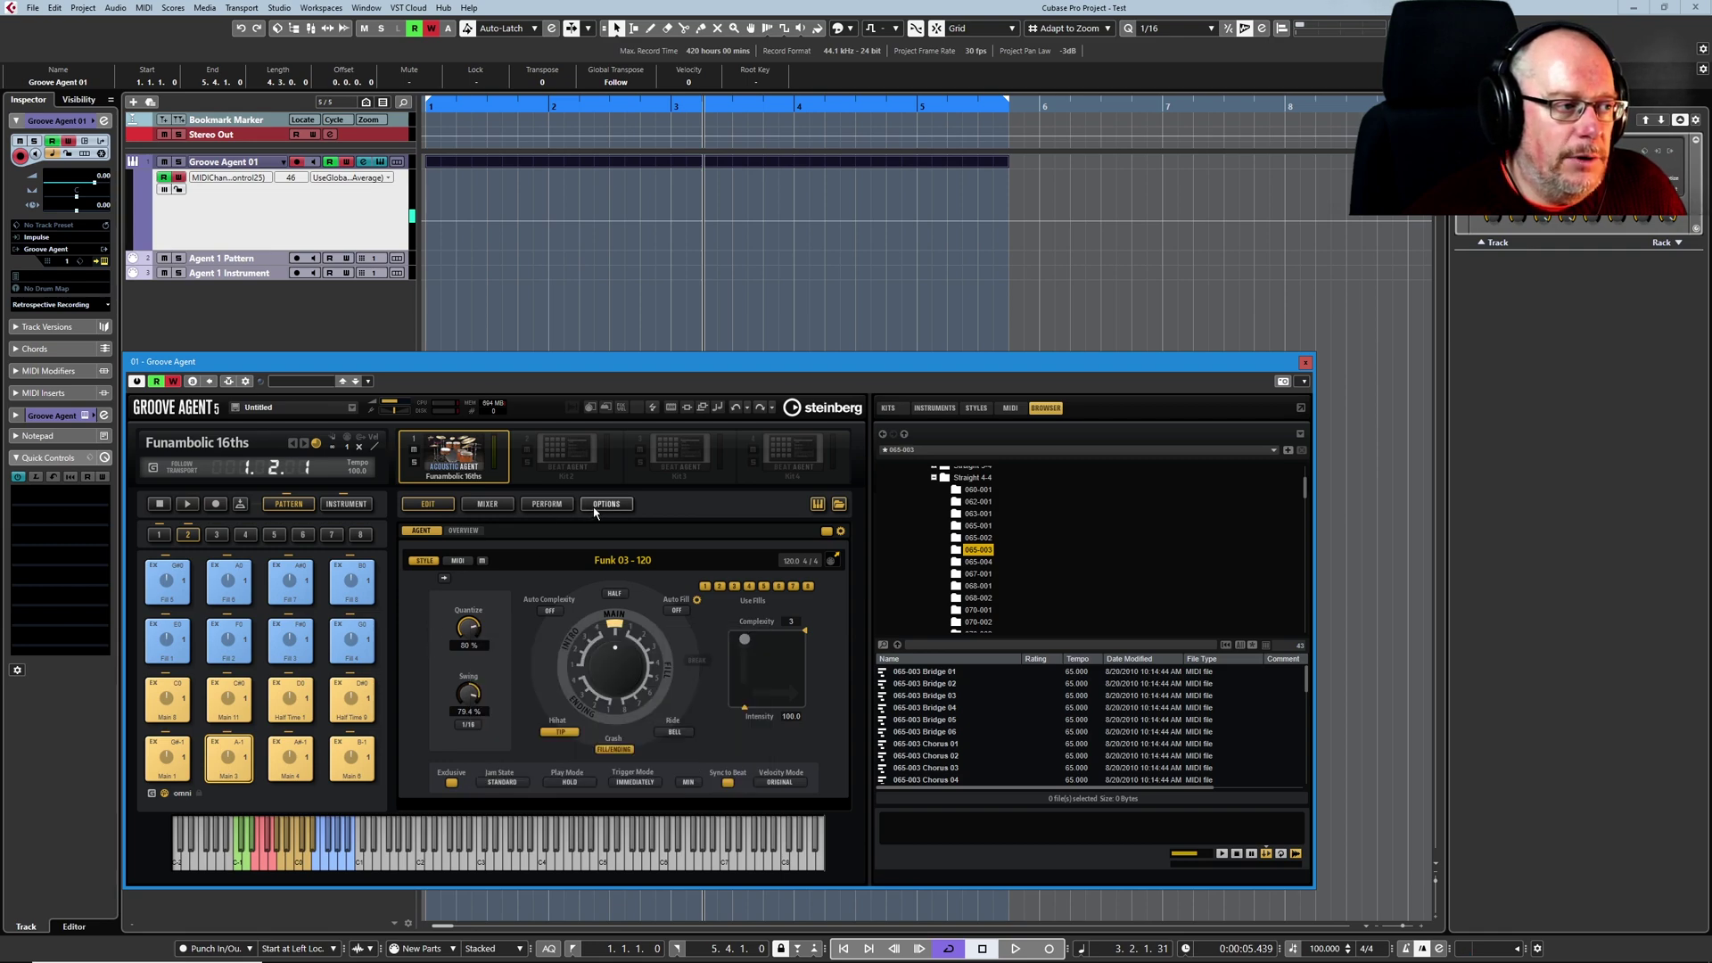
{"action": "left_click", "coordinate": [604, 506]}
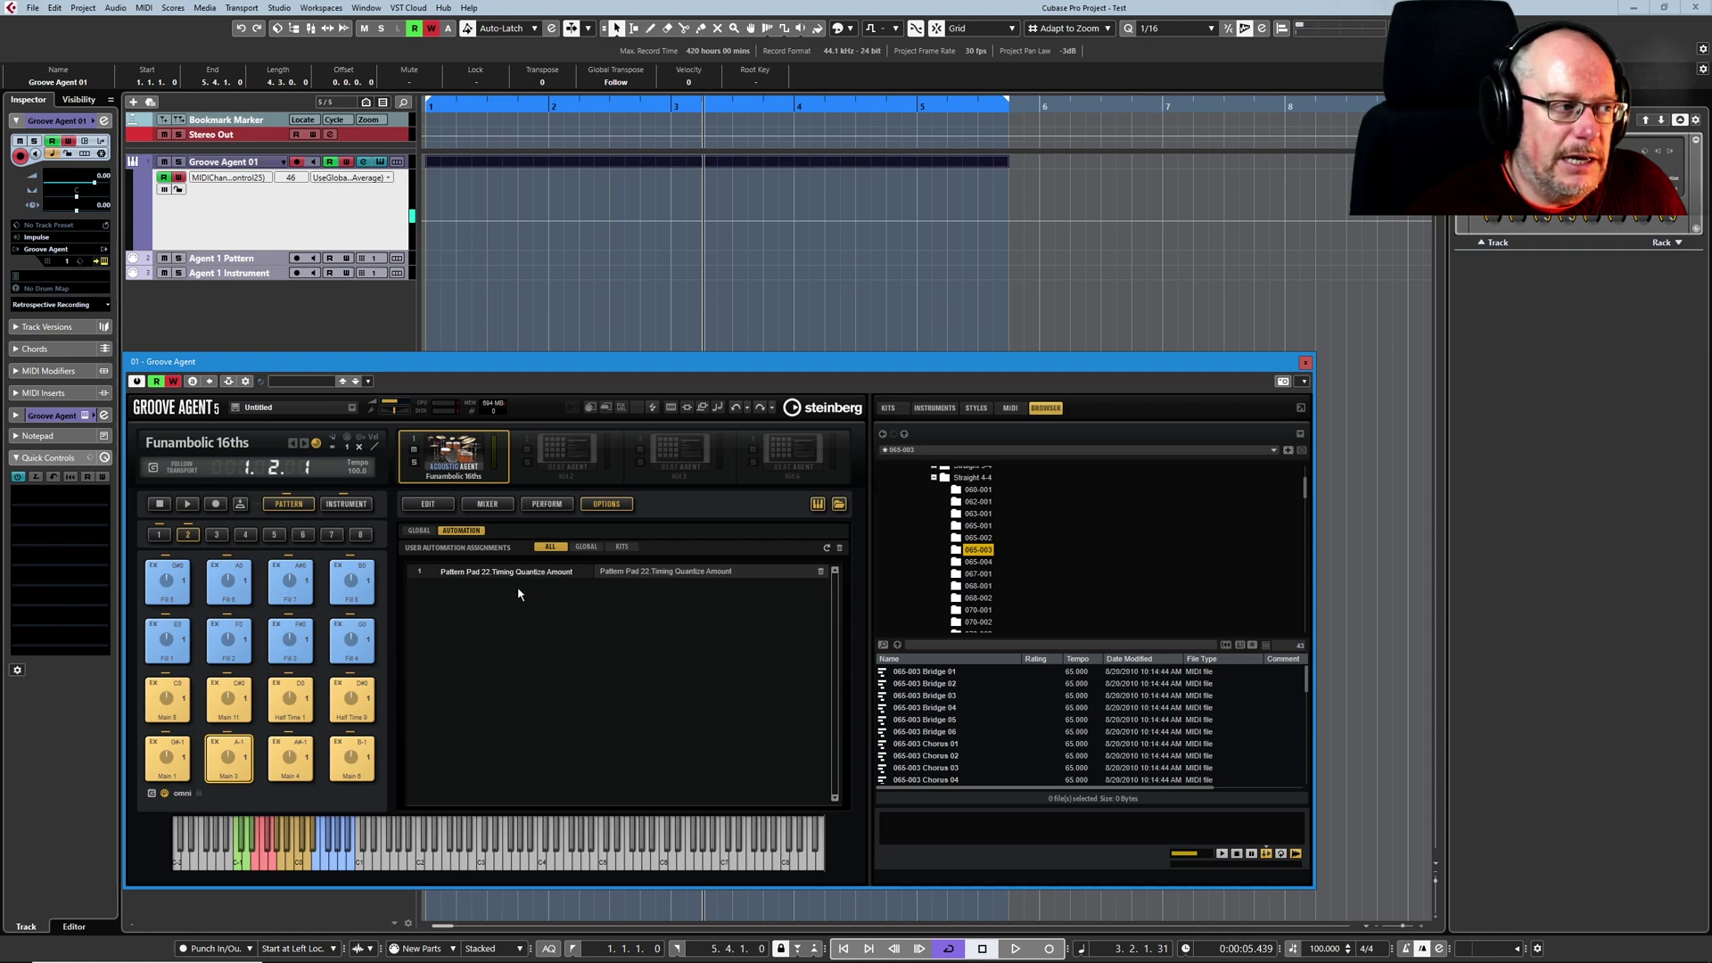
{"action": "left_click", "coordinate": [436, 510]}
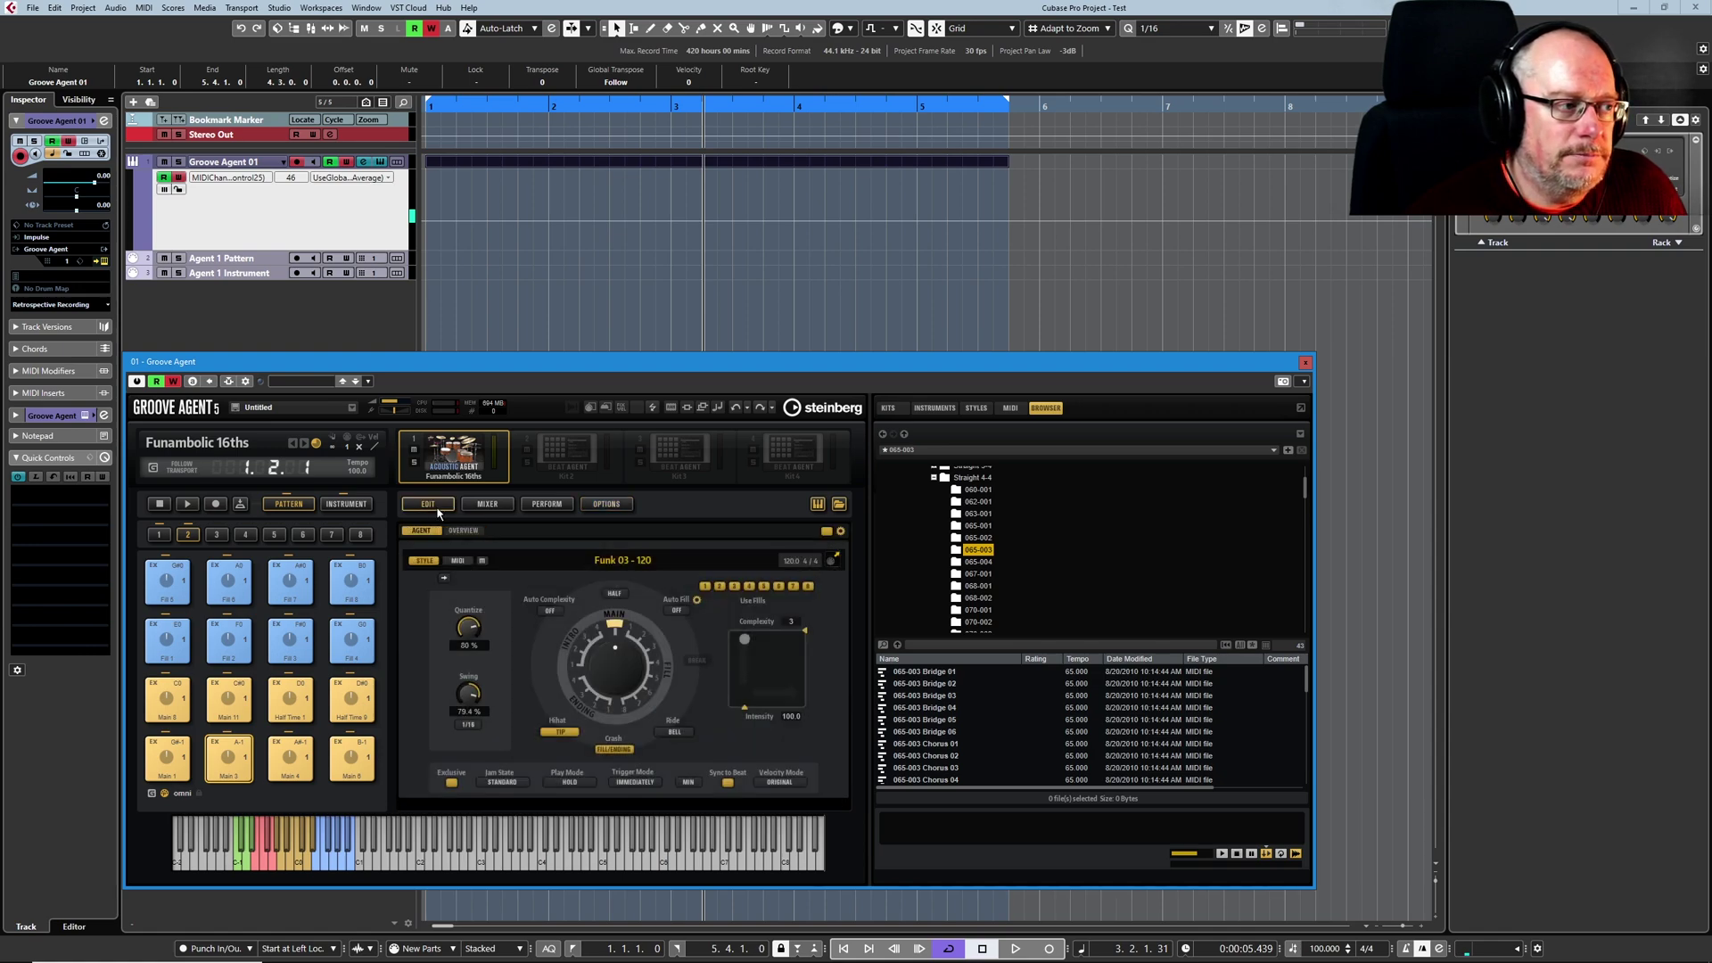
{"action": "right_click", "coordinate": [473, 629]}
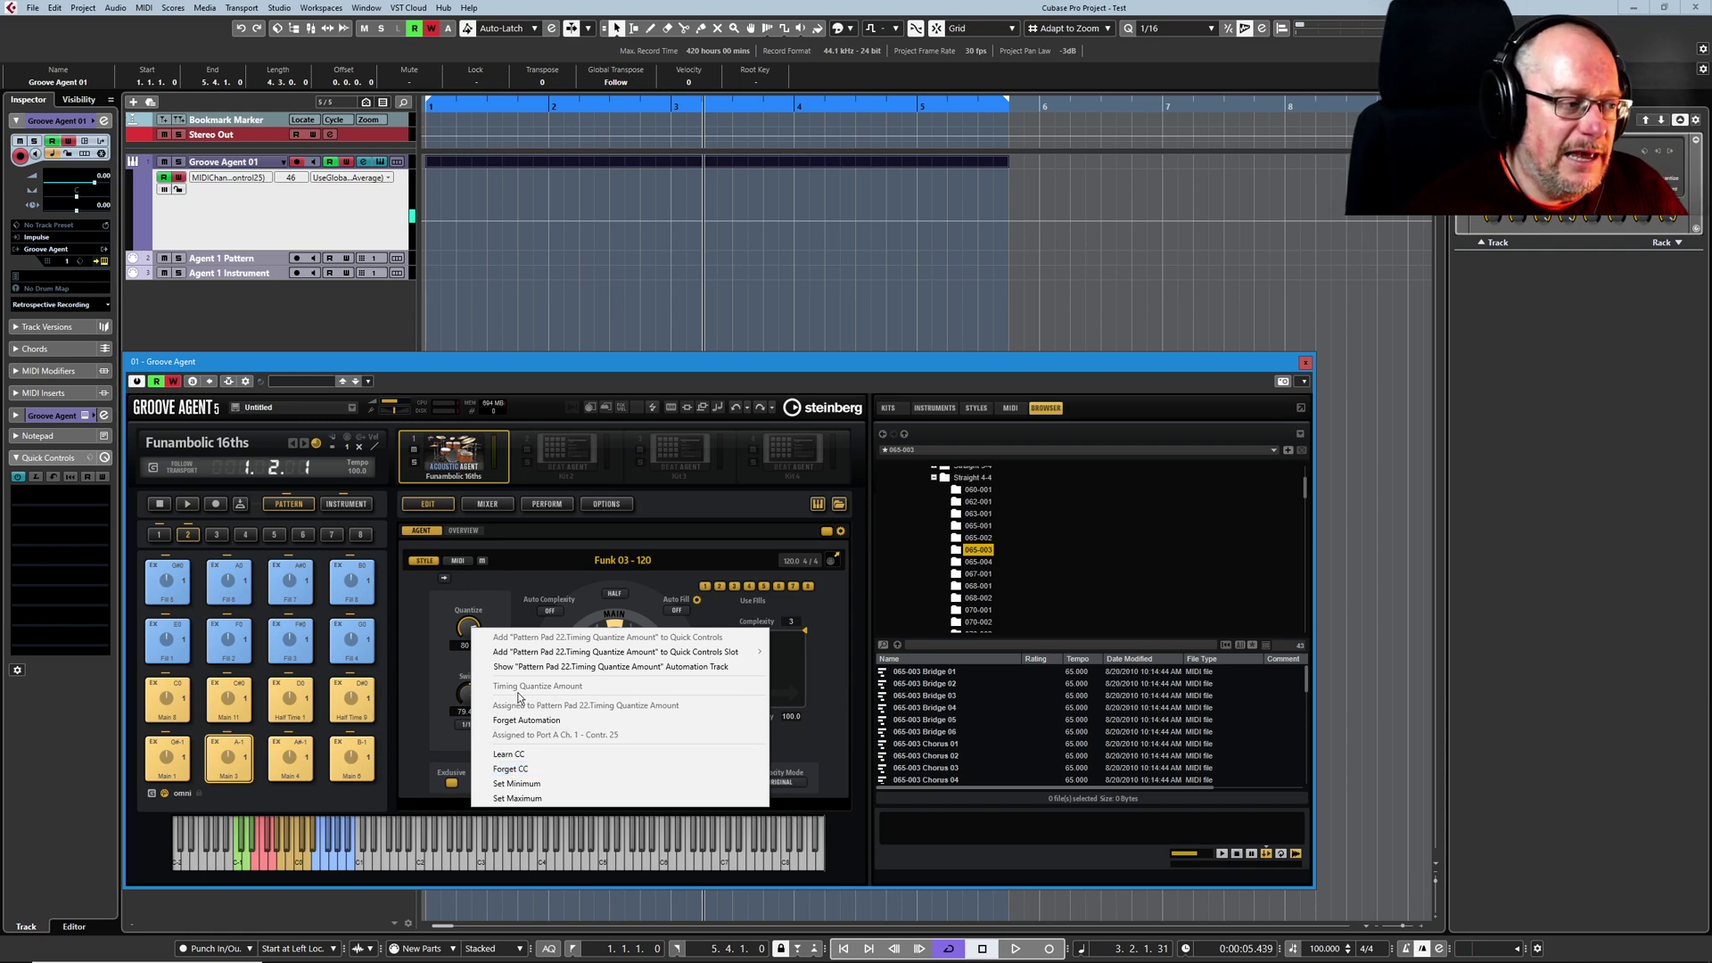
Make the current Quantize value the CC minimum, then remove Quantize's automation assignment
{"action": "left_click", "coordinate": [518, 783]}
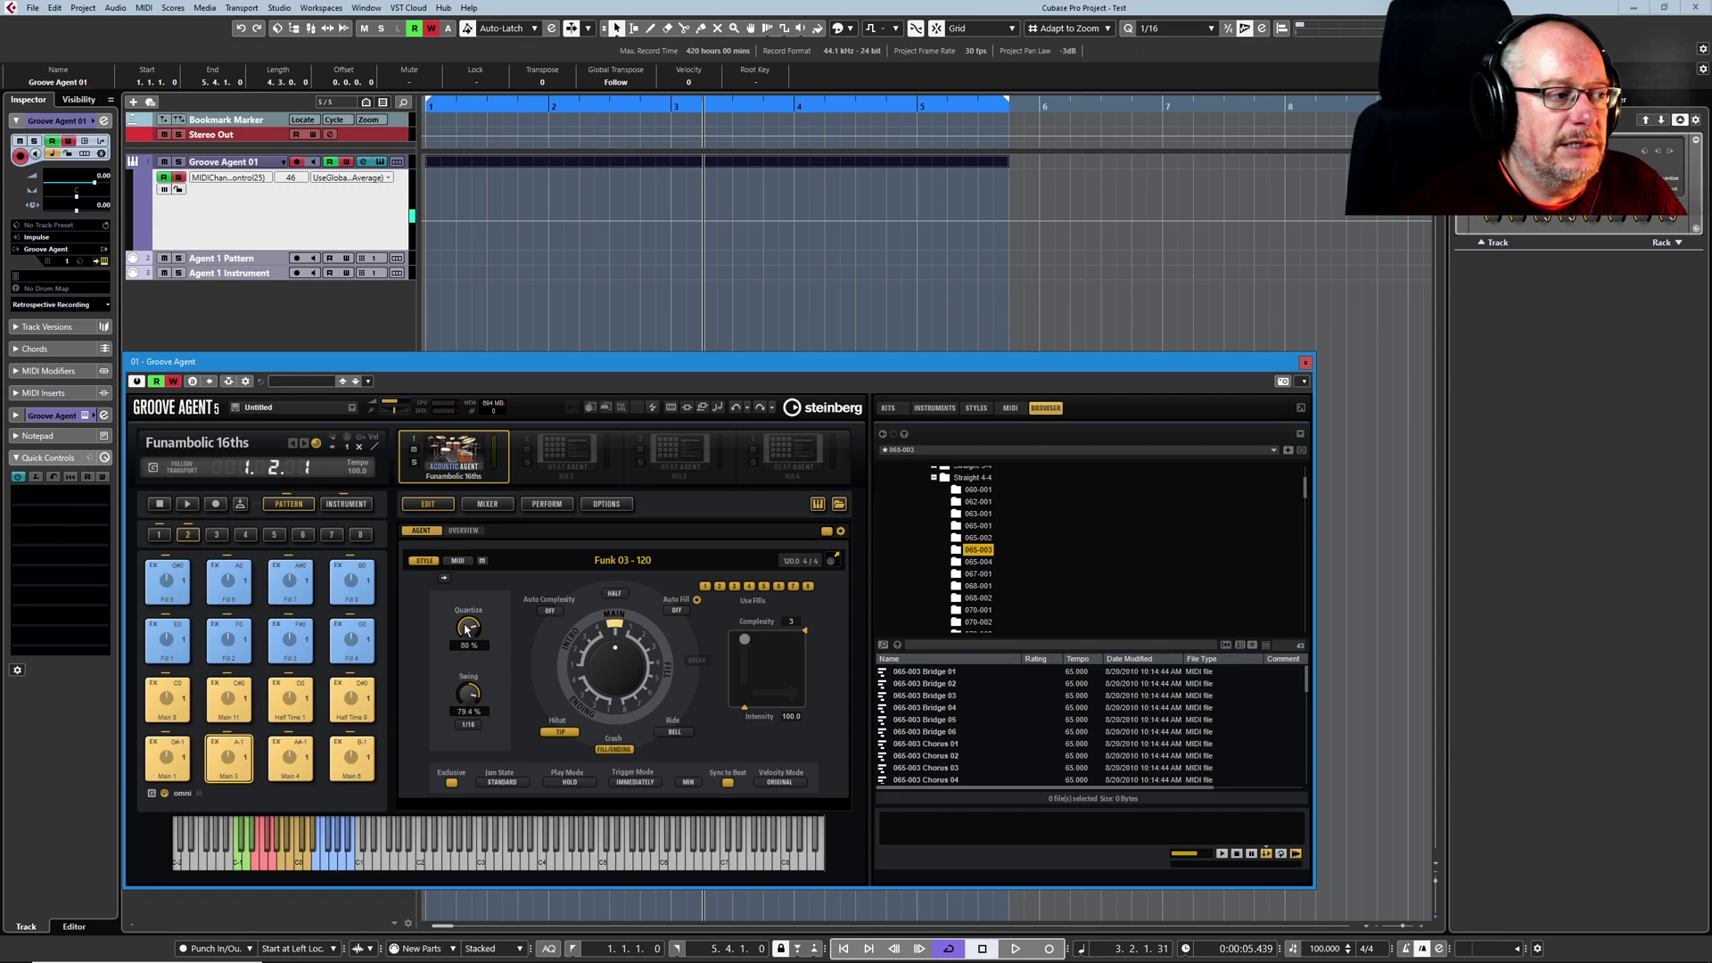
{"action": "right_click", "coordinate": [467, 628]}
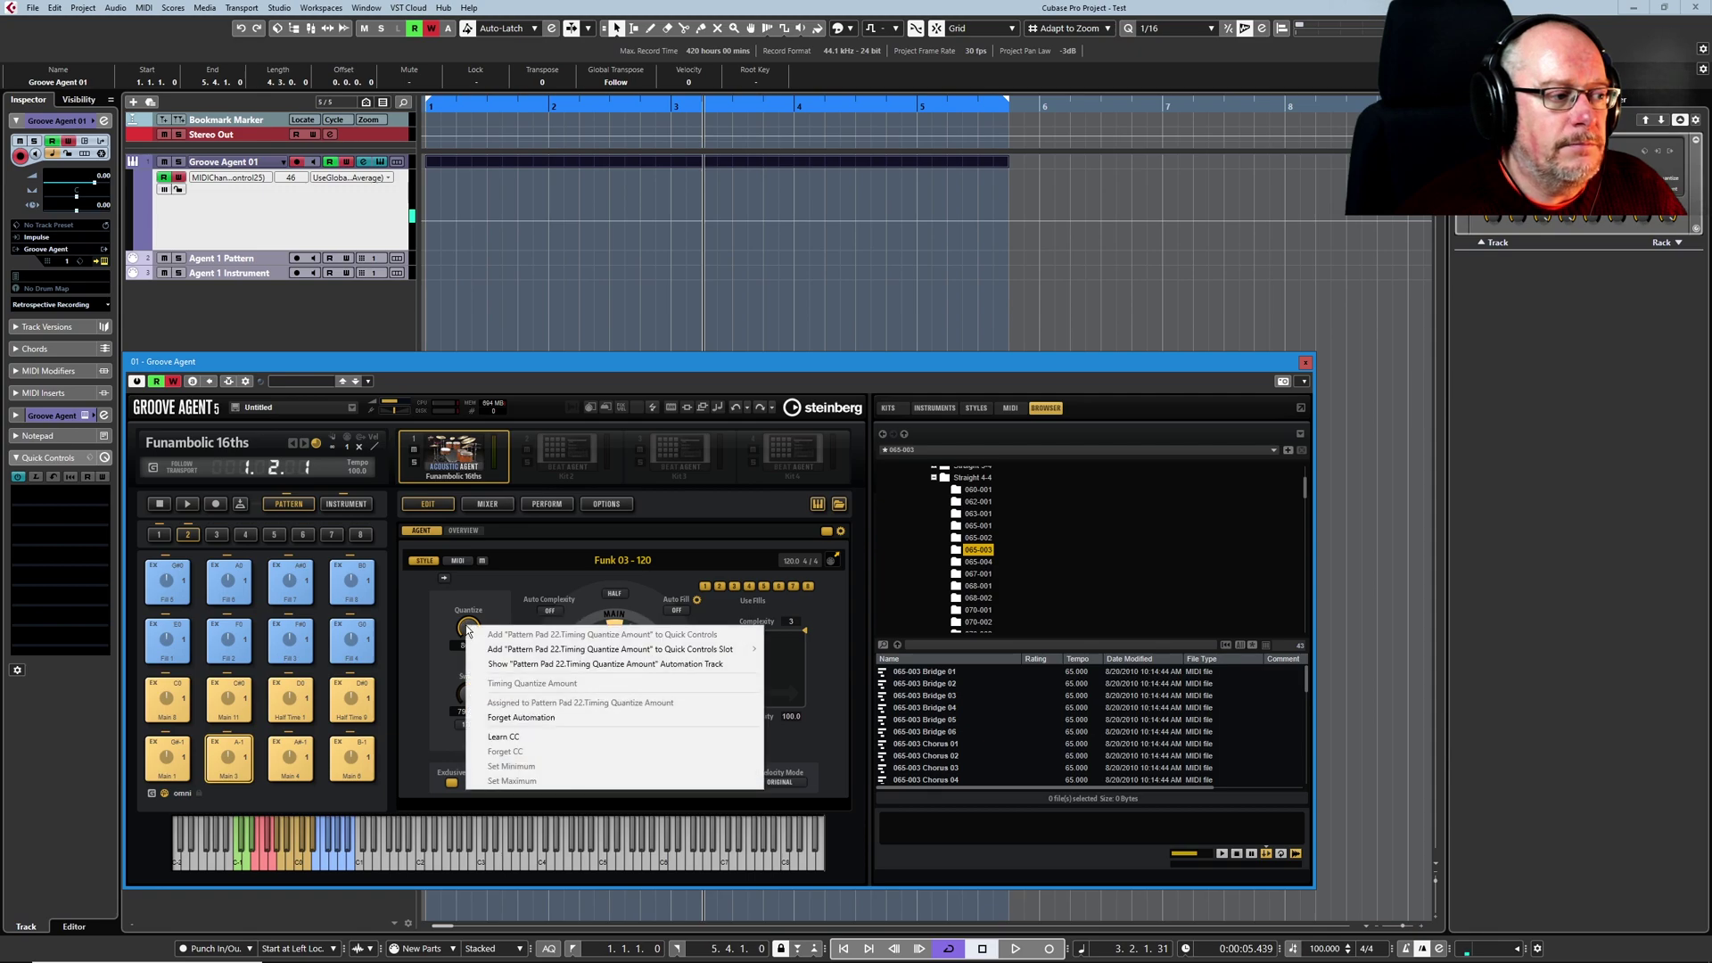
{"action": "left_click", "coordinate": [526, 718]}
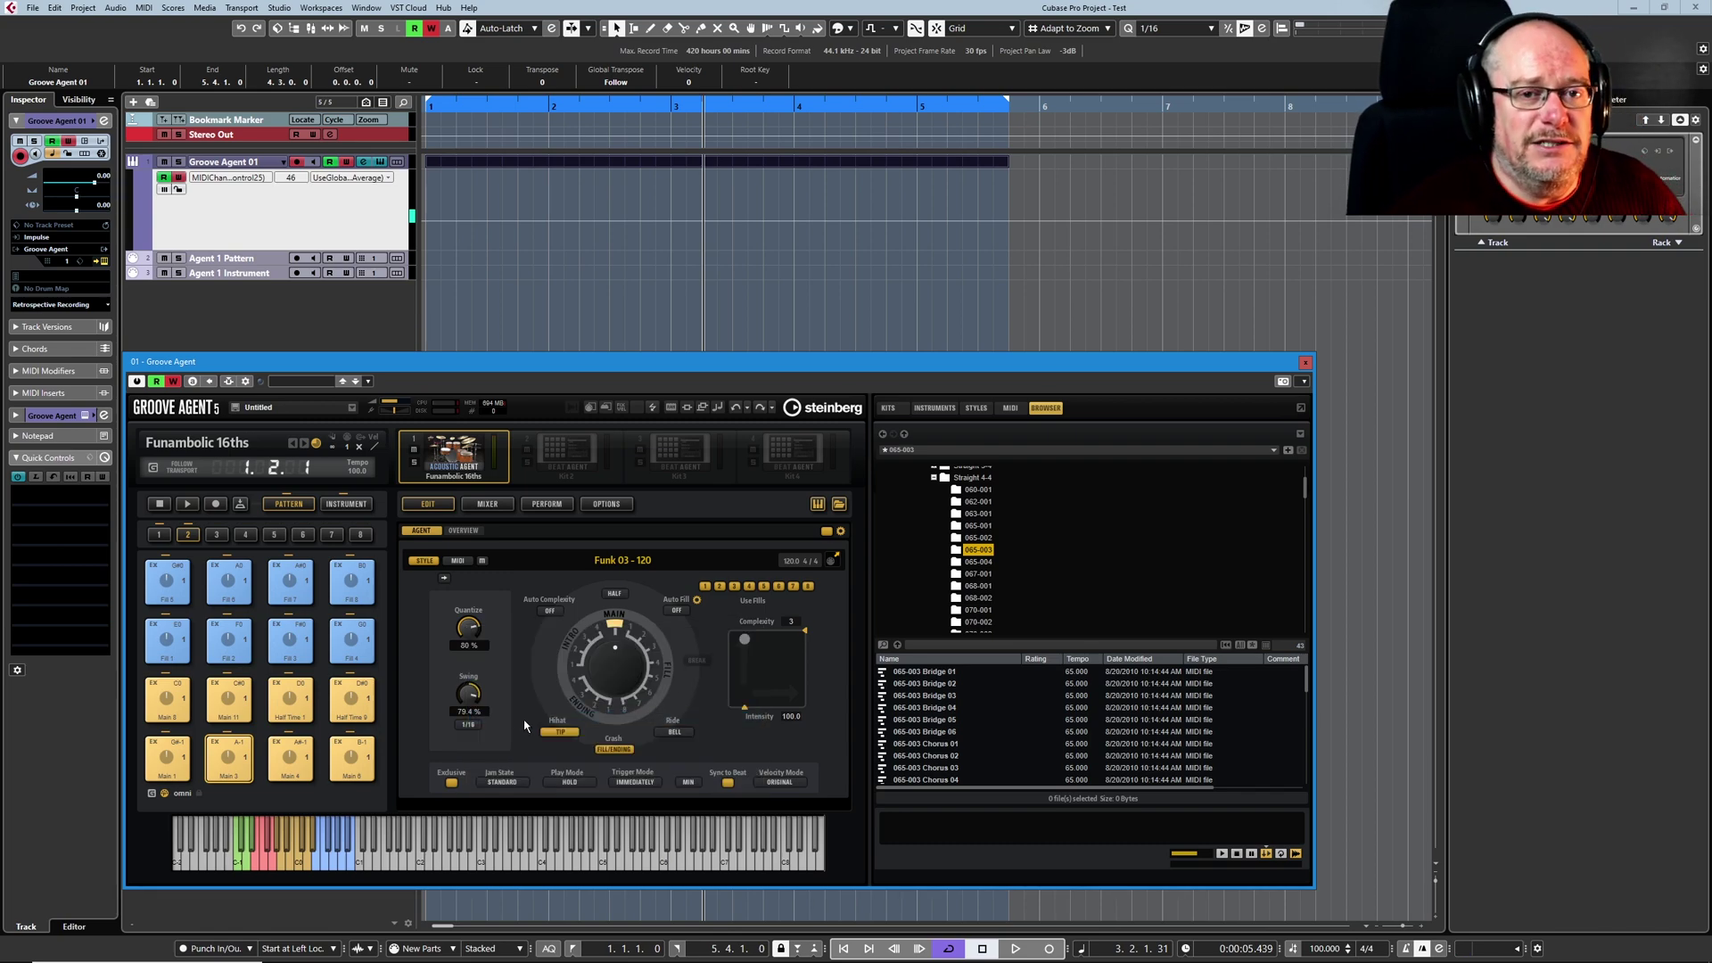
Set Groove Agent's Quantize knob to learn a MIDI CC again and activate the Quick Controls header
{"action": "right_click", "coordinate": [466, 624]}
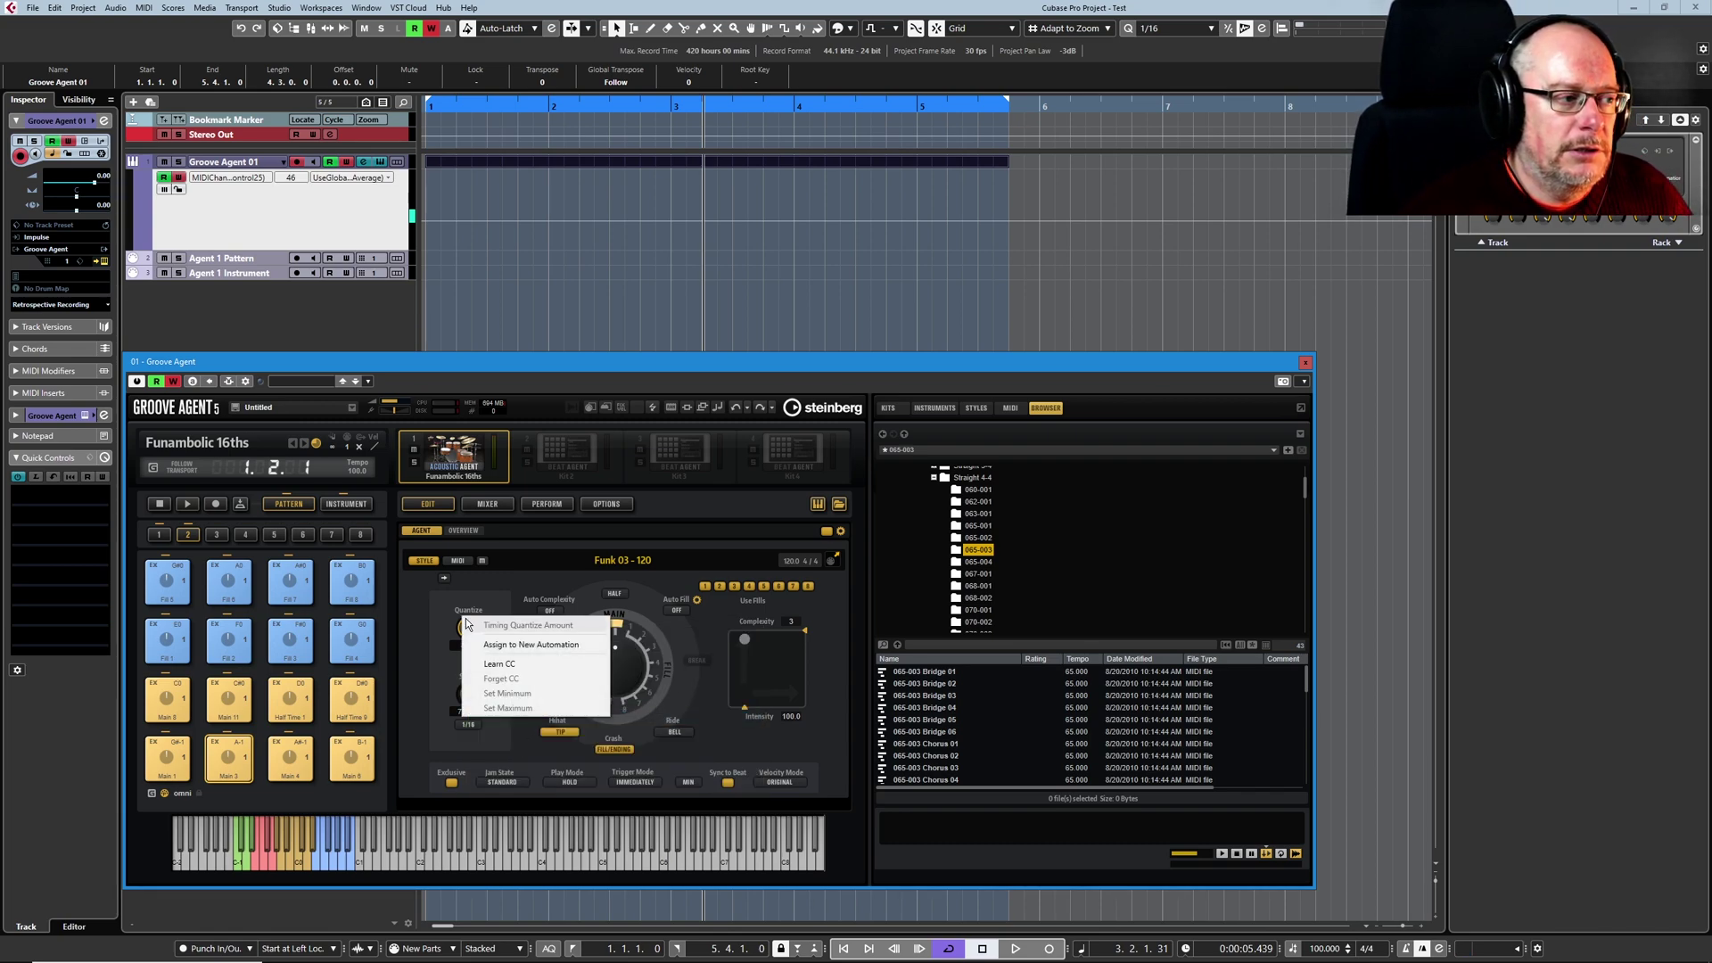
{"action": "left_click", "coordinate": [502, 663]}
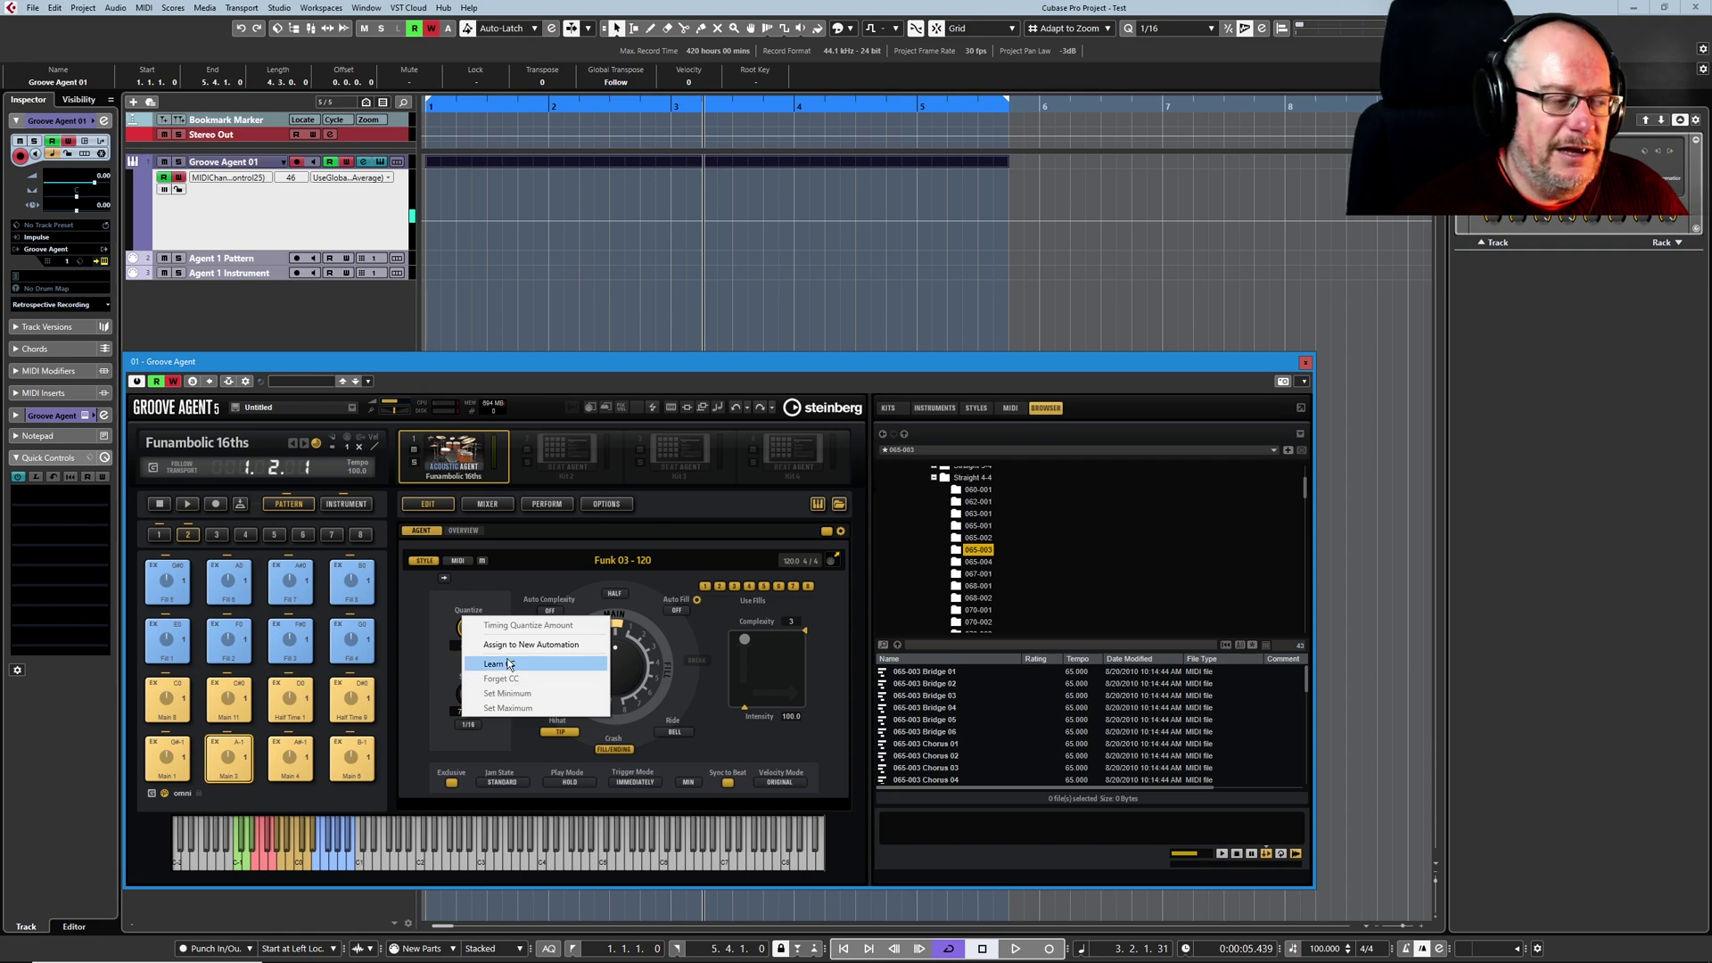
{"action": "left_click", "coordinate": [418, 644]}
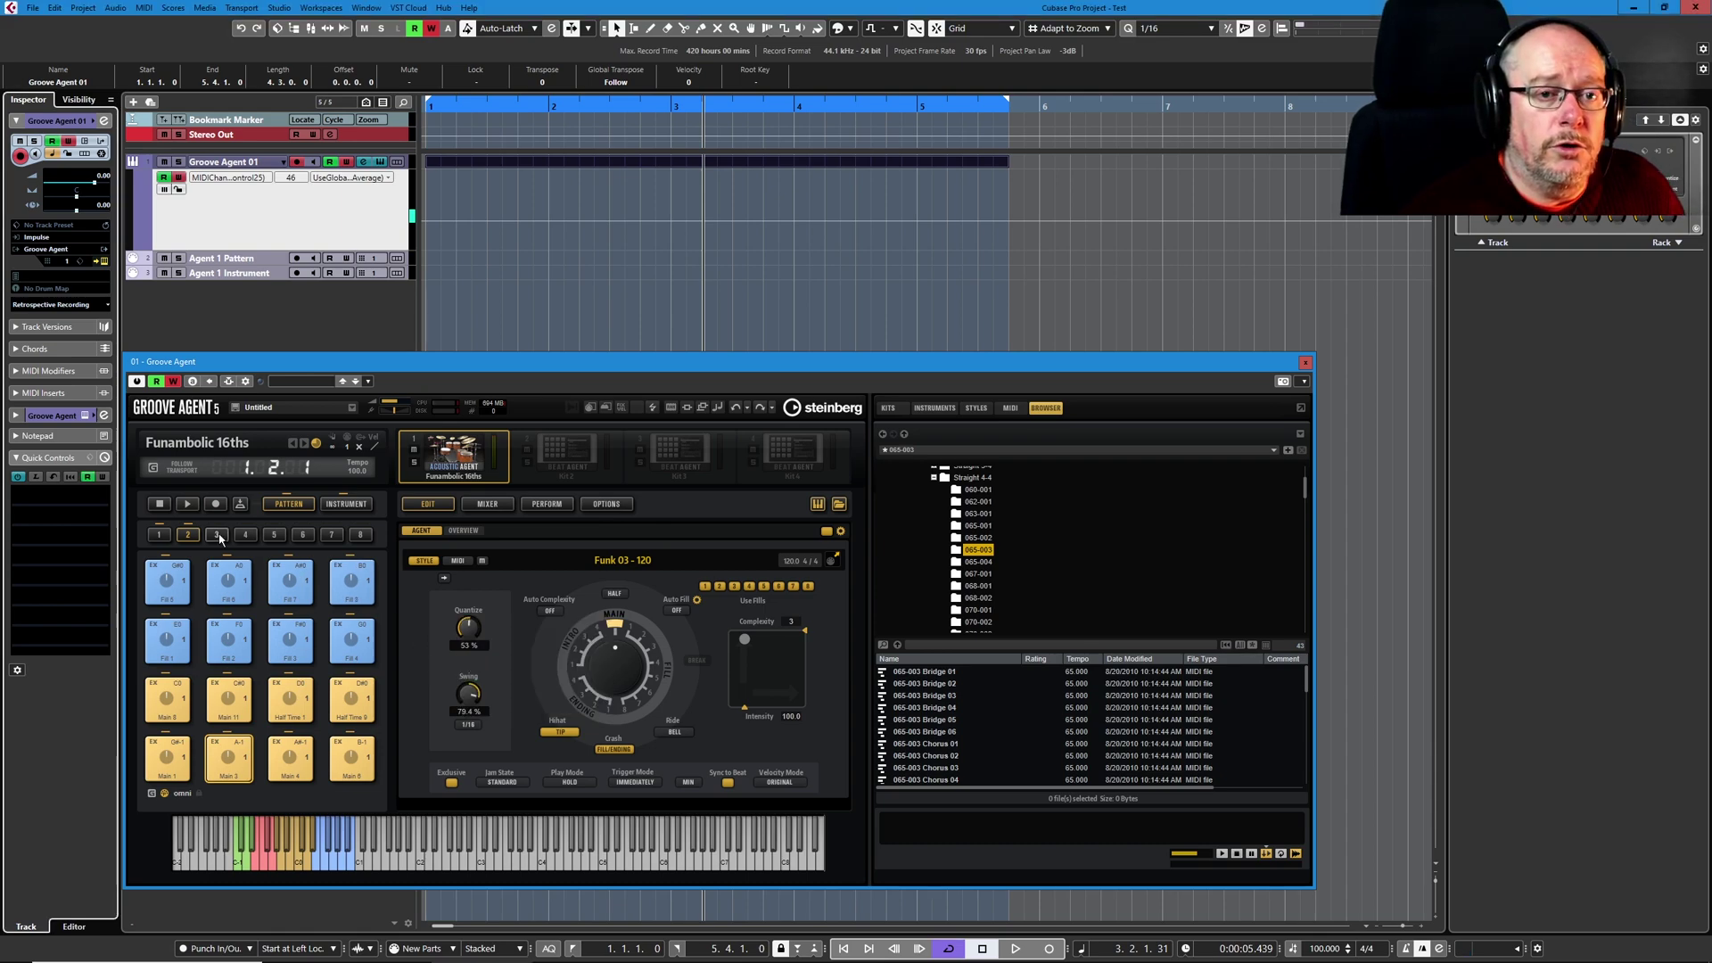
{"action": "left_click", "coordinate": [38, 477]}
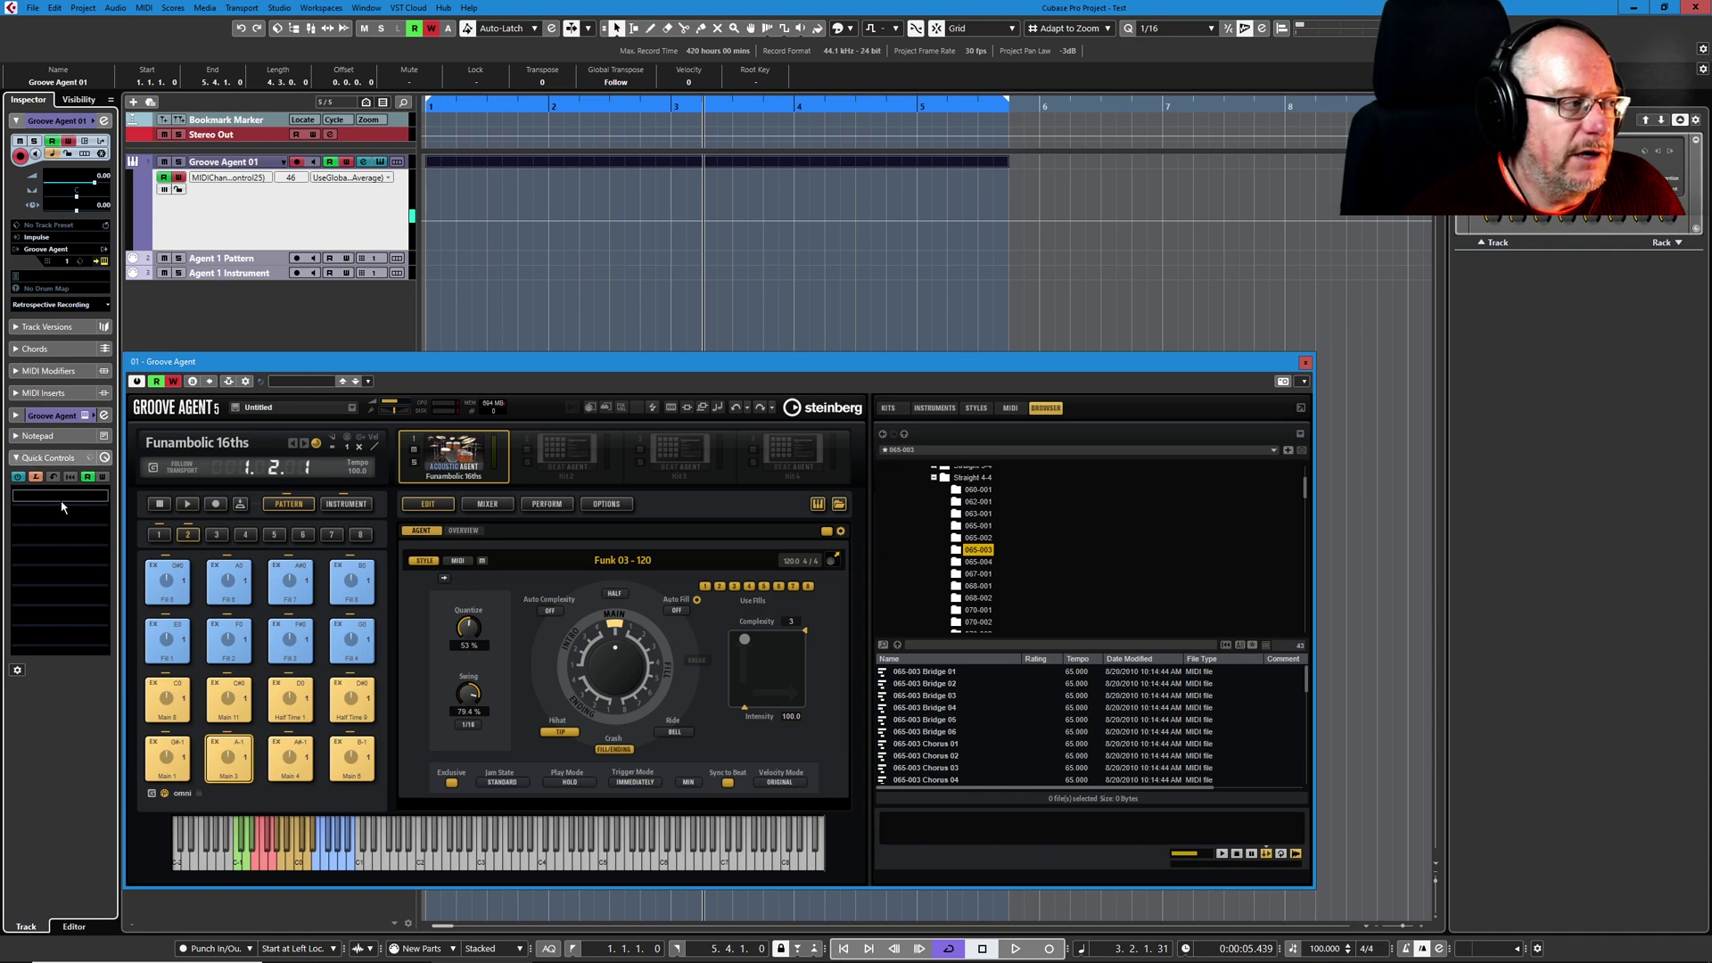
Assign Complexity to Quick Control 1 and Intensity to Quick Control 2 via Assign to New Automation
{"action": "right_click", "coordinate": [791, 623]}
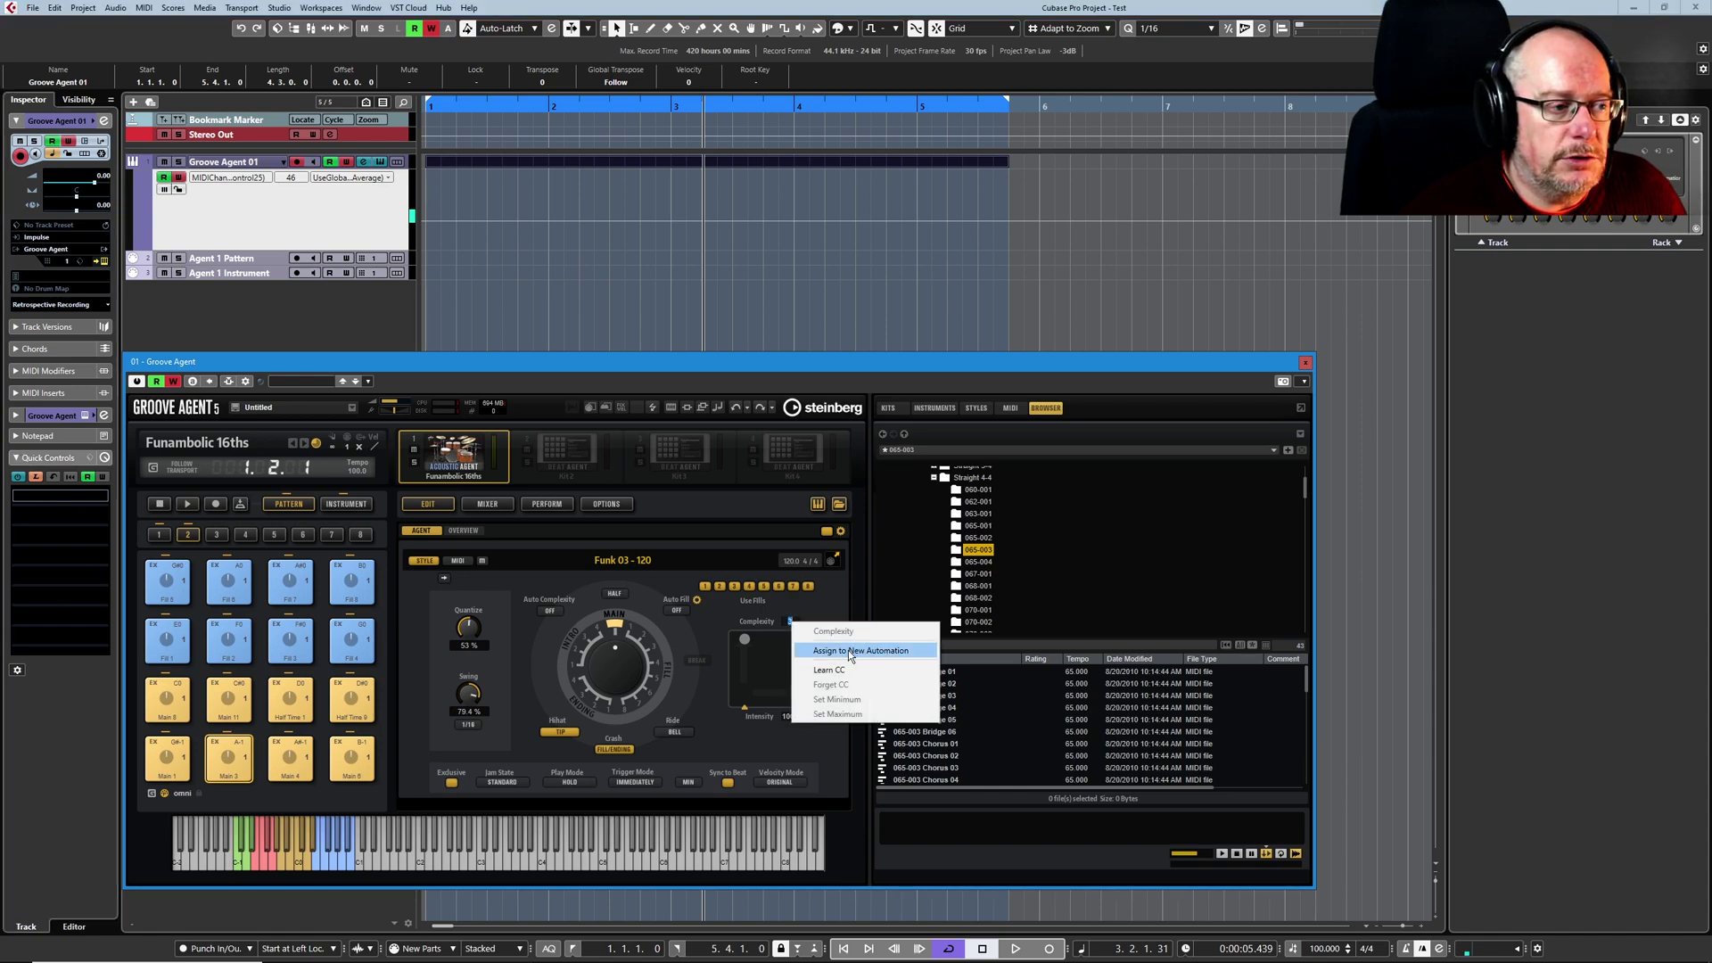
{"action": "left_click", "coordinate": [848, 650]}
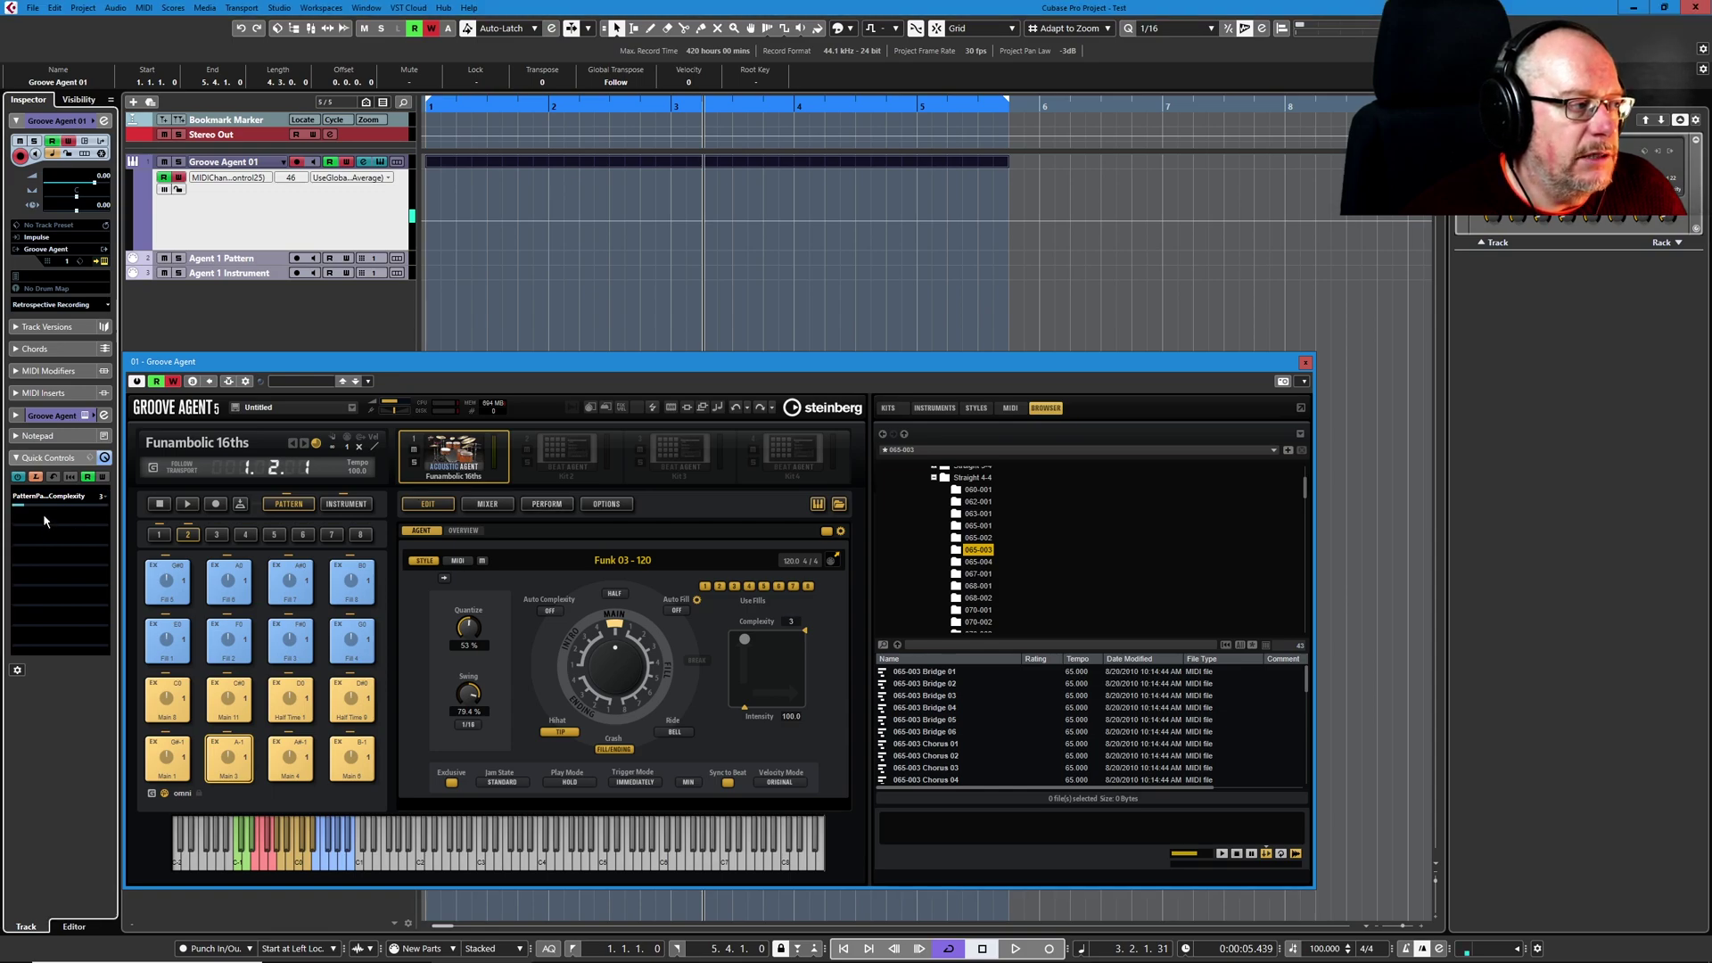
{"action": "right_click", "coordinate": [790, 717]}
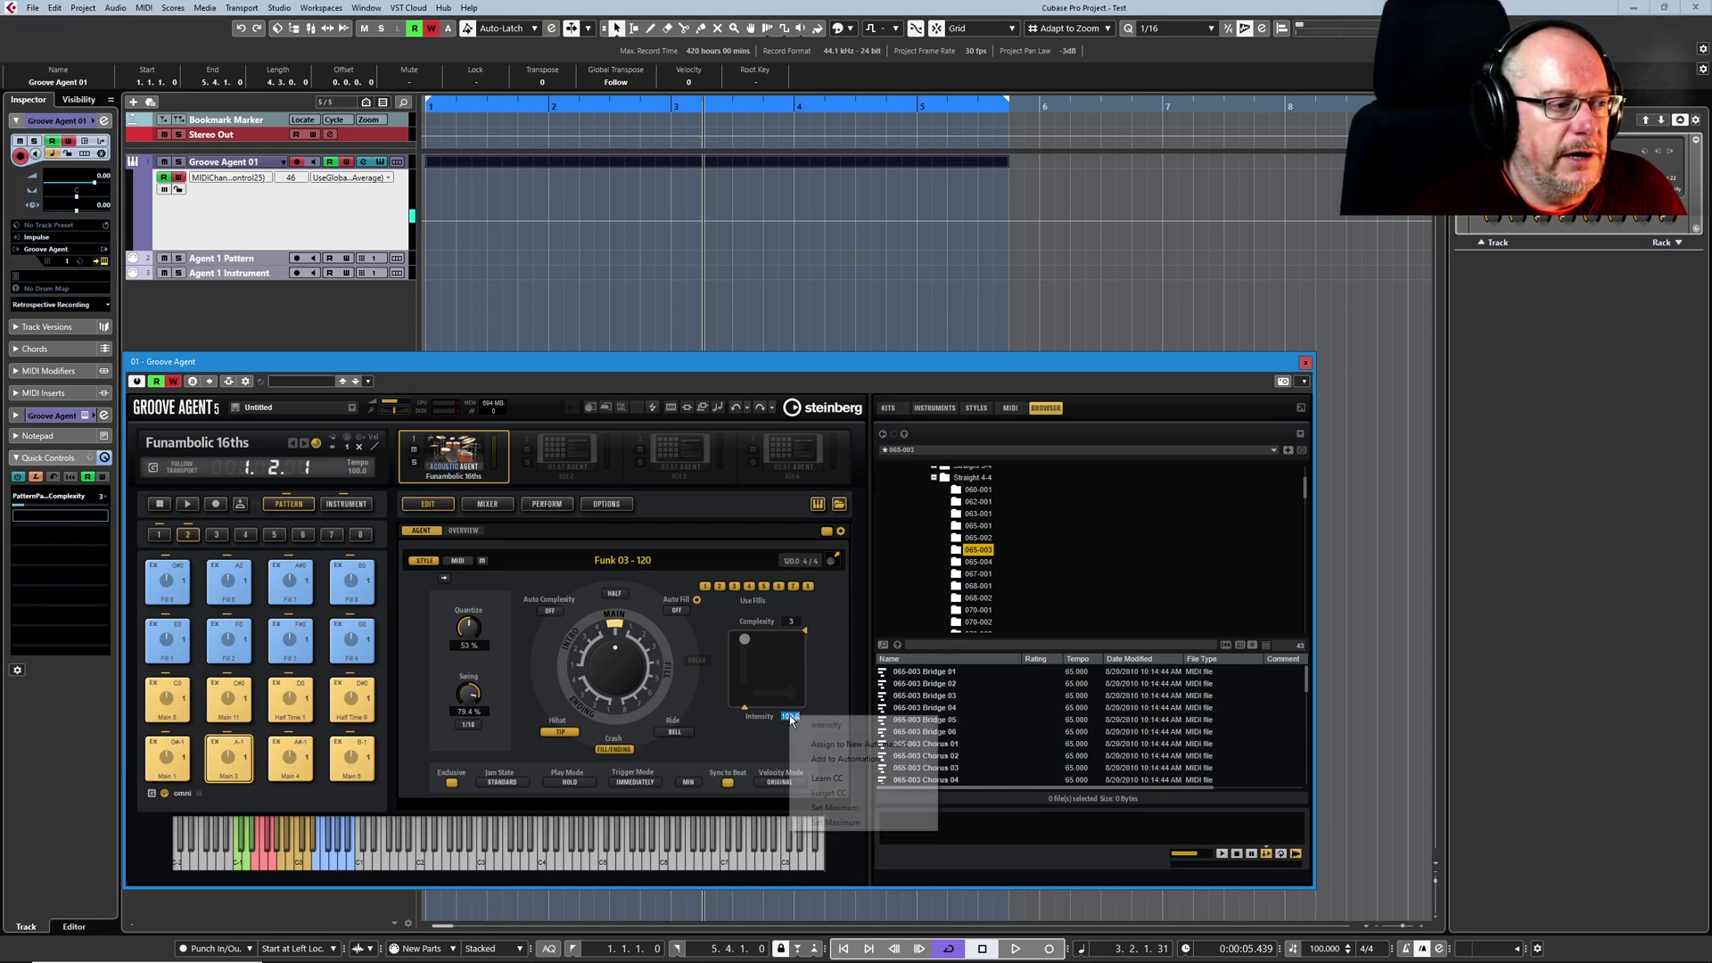
{"action": "left_click", "coordinate": [840, 745]}
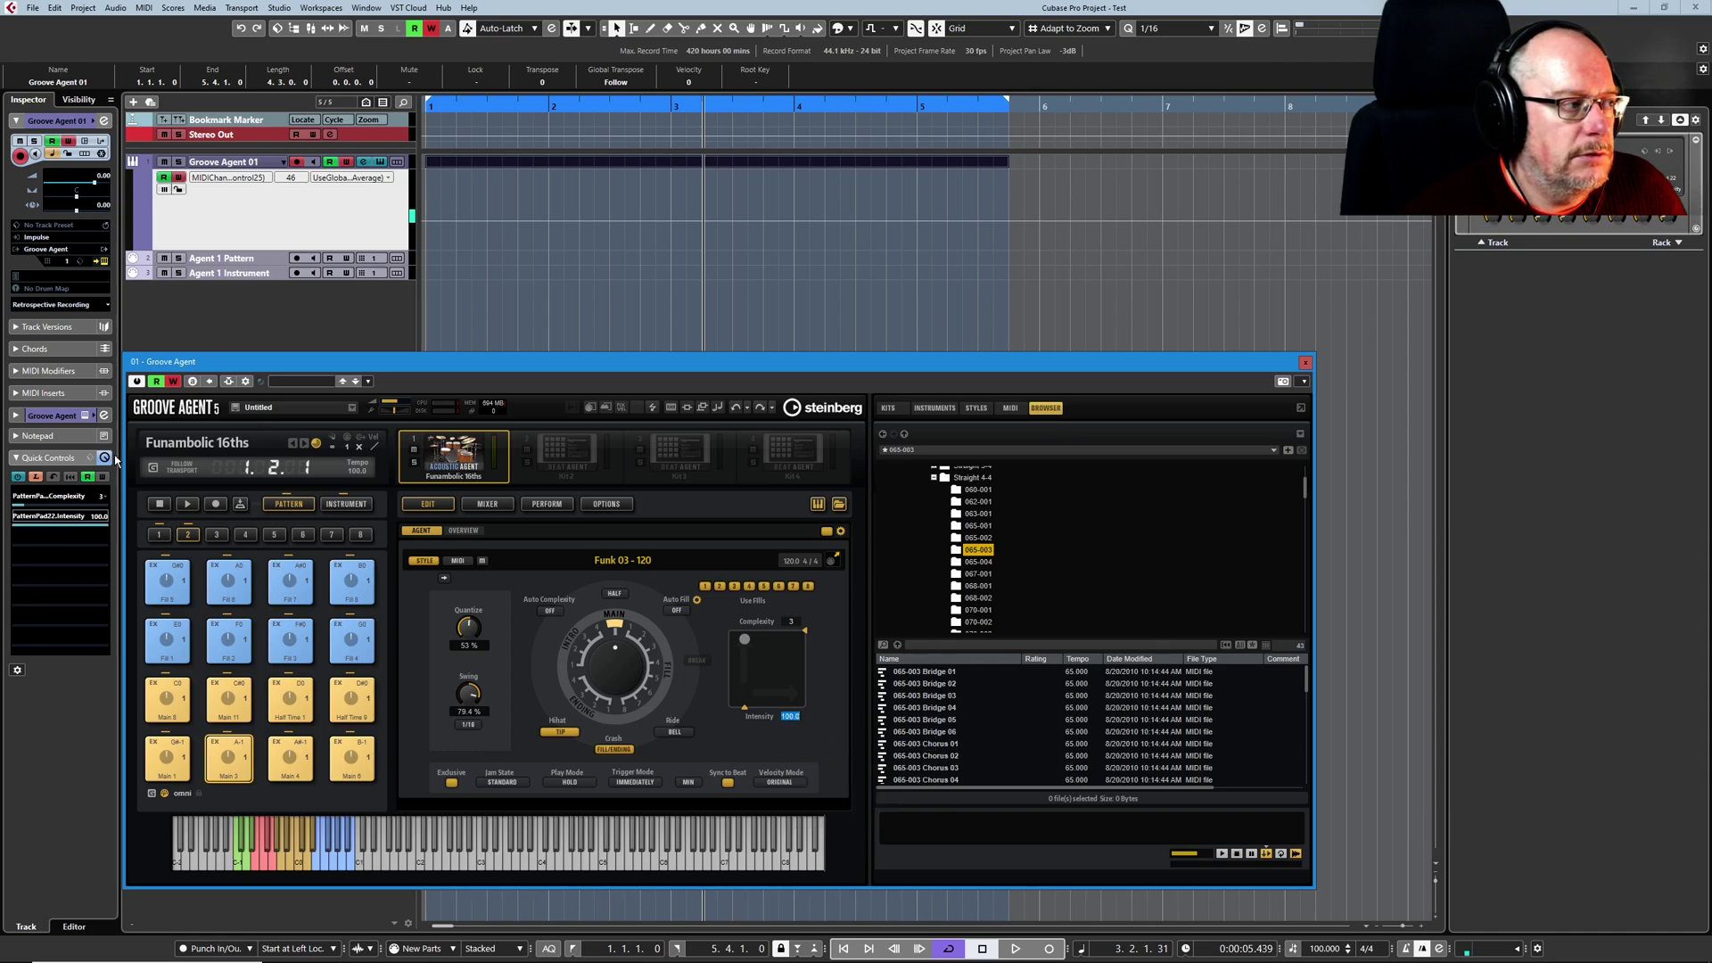
{"action": "left_click", "coordinate": [38, 486]}
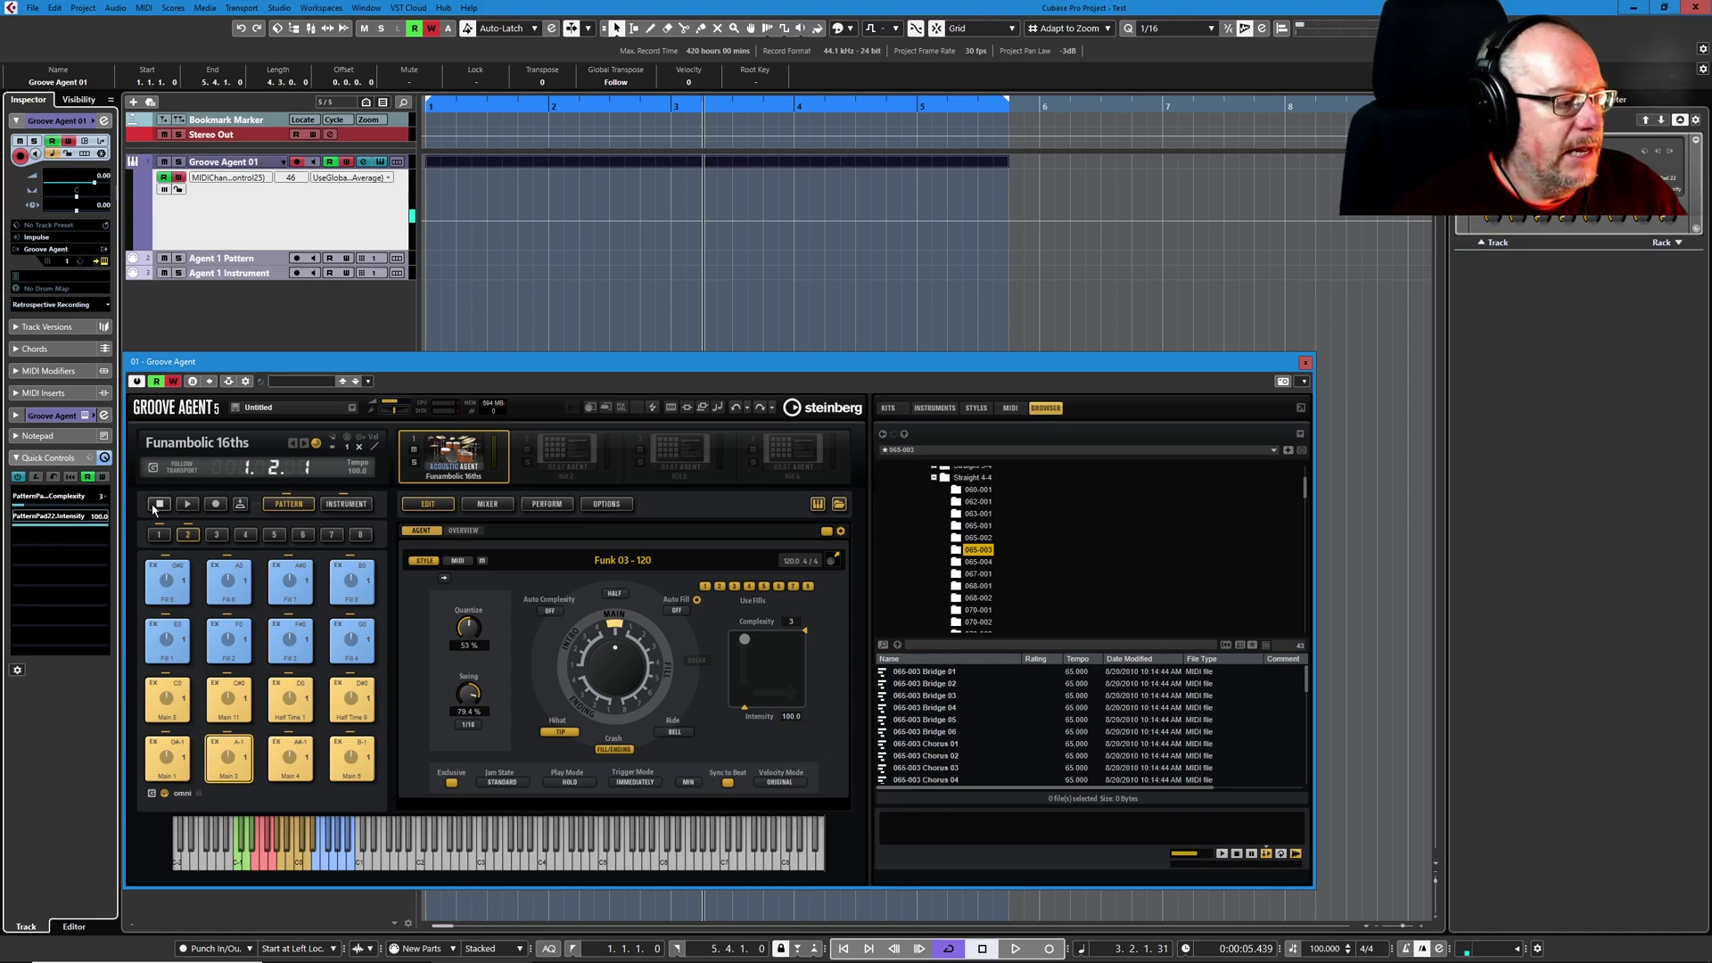